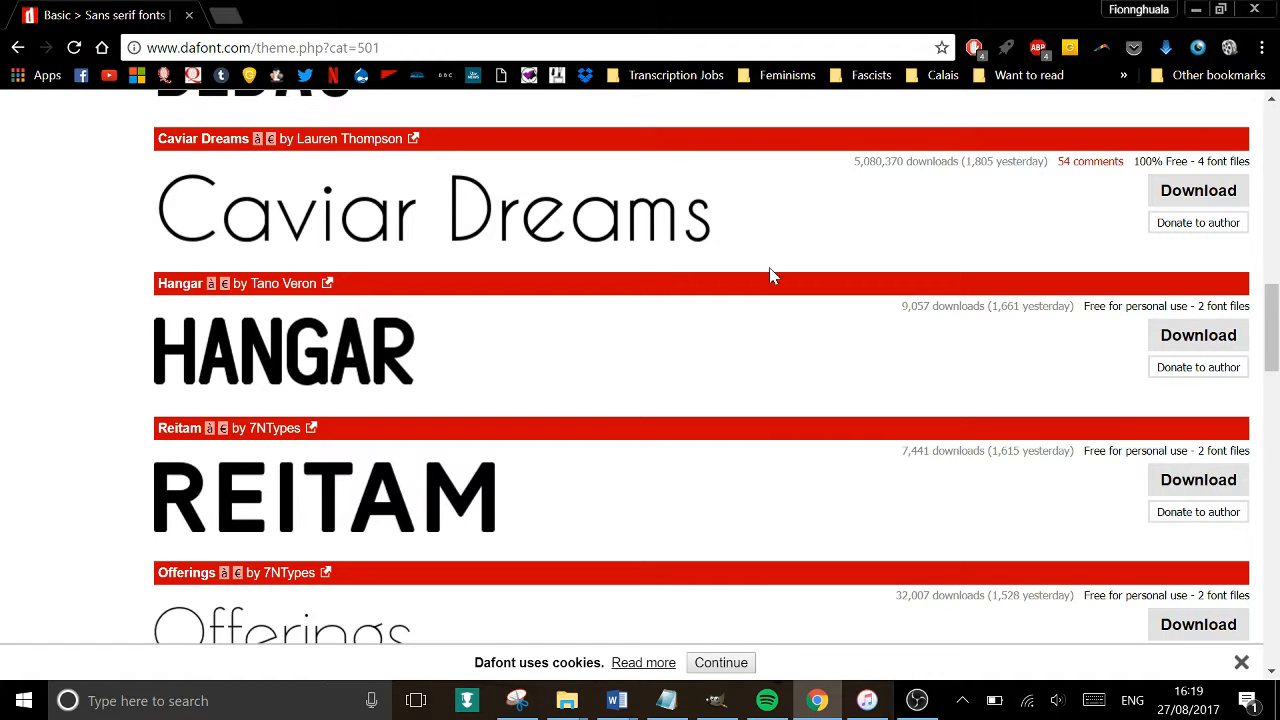
# Download the Hangar font archive, install the HANGAR_flat font from it, and close the archive window.
pyautogui.click(1184, 341)
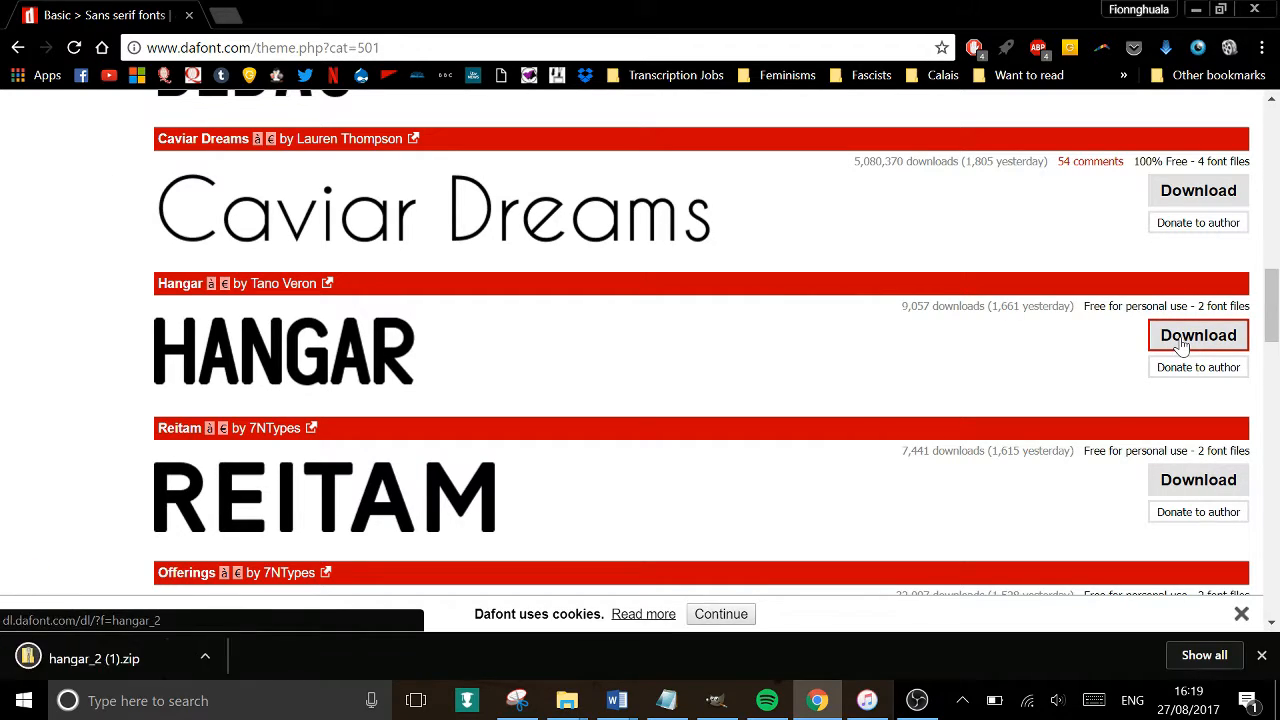
pyautogui.click(79, 661)
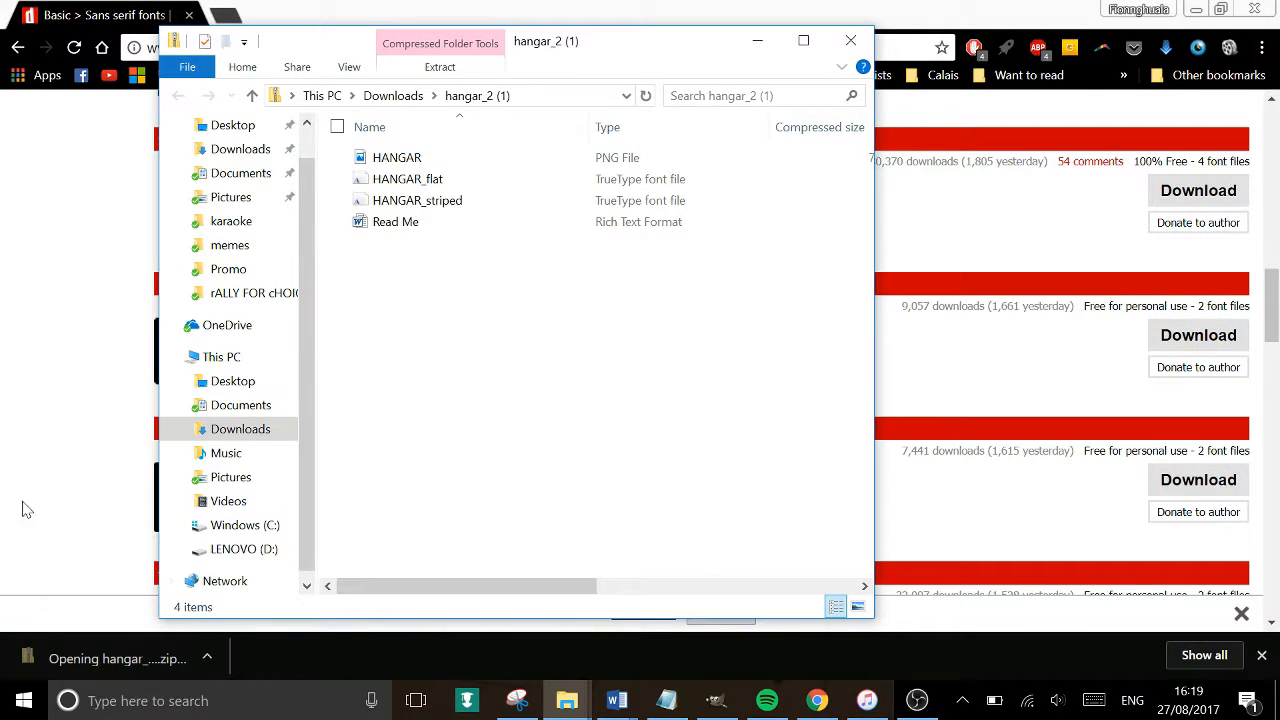
pyautogui.click(425, 187)
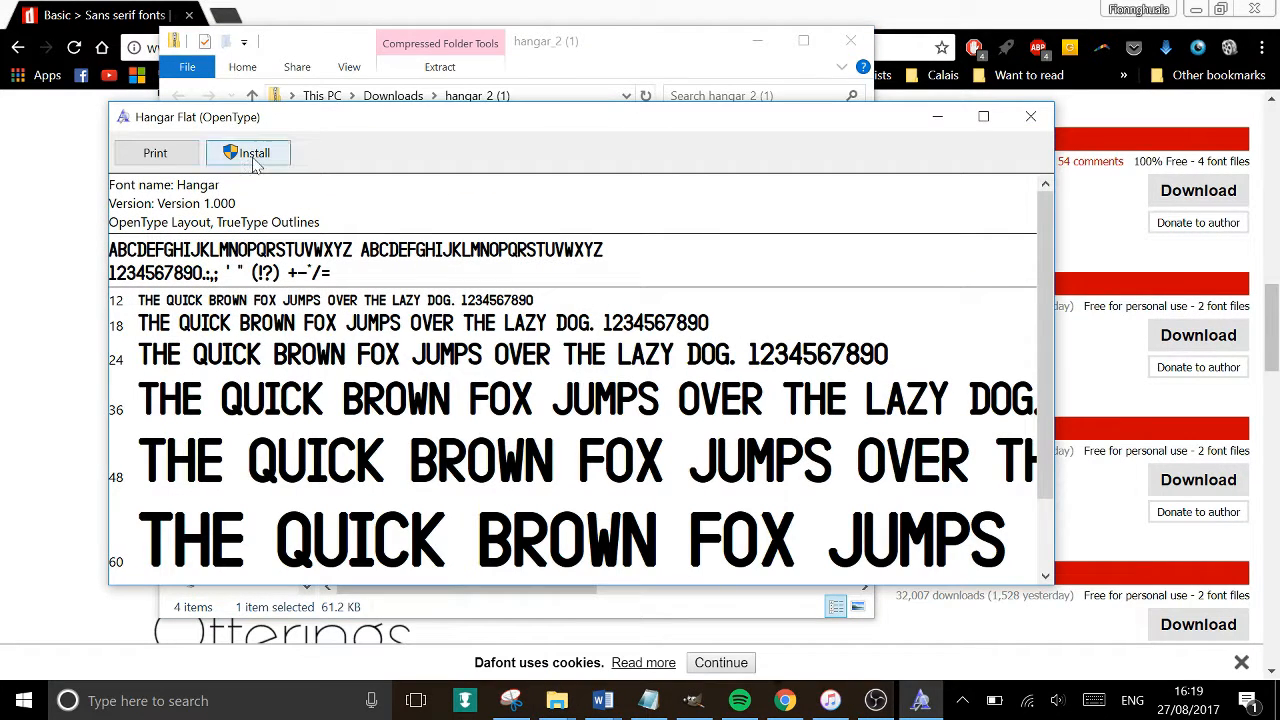
pyautogui.click(252, 155)
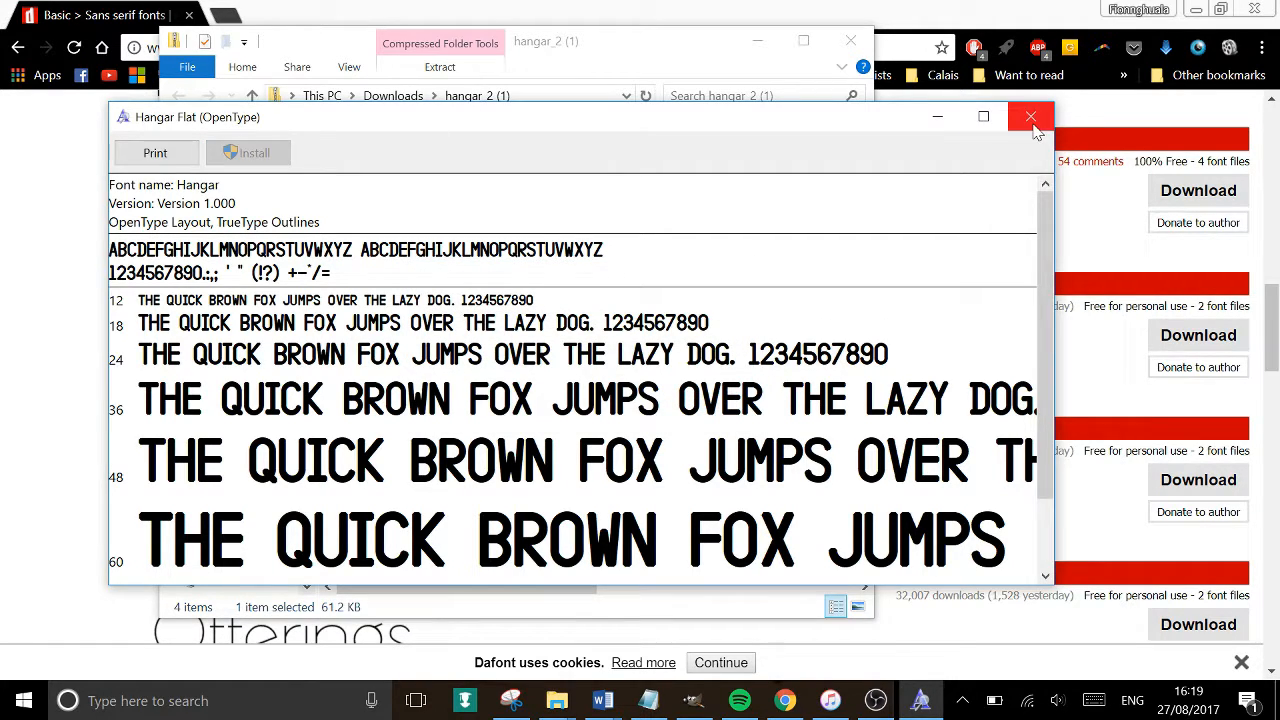
pyautogui.click(1031, 118)
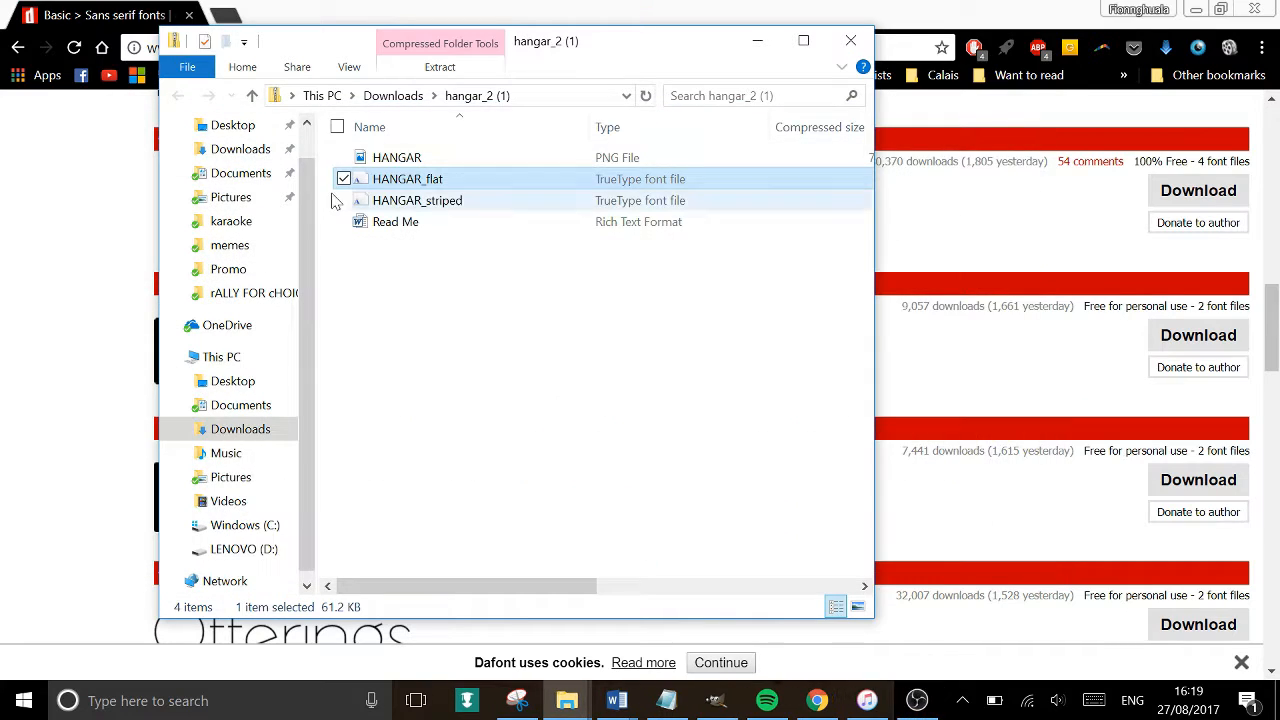
pyautogui.click(848, 42)
# Switch to GIMP and create a new 1754 × 1754 px image.
pyautogui.click(726, 708)
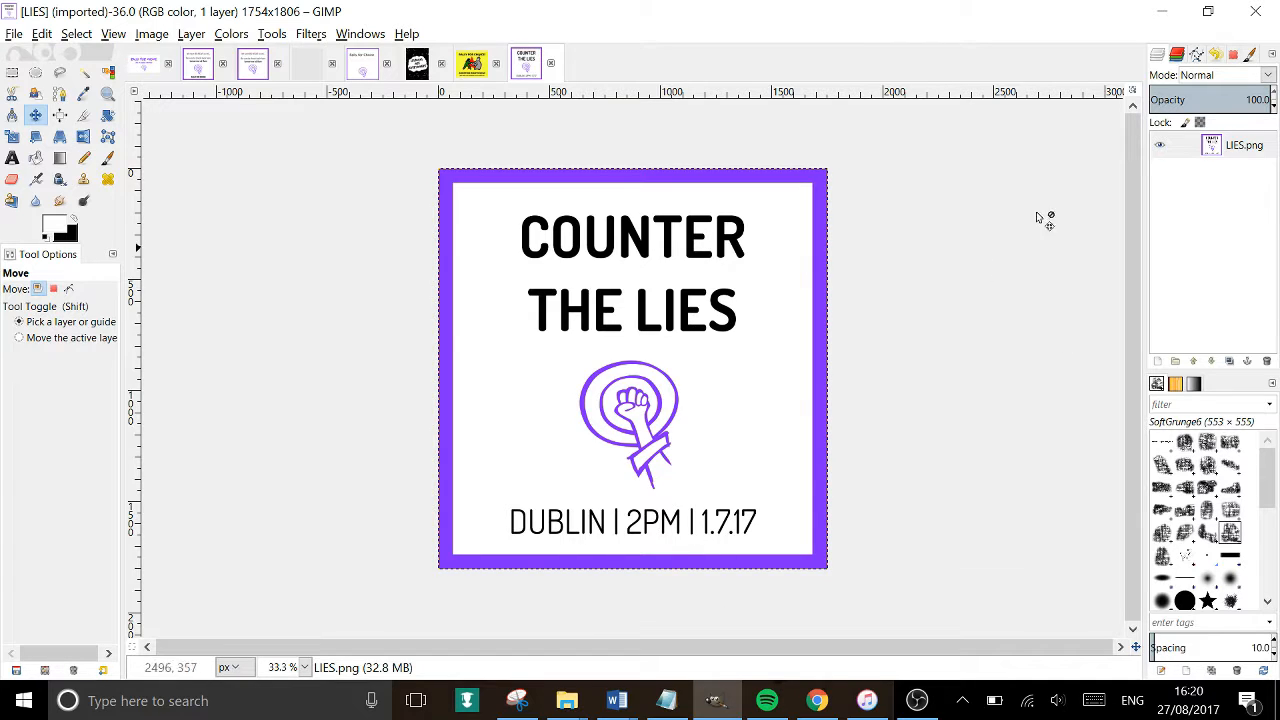
pyautogui.click(15, 37)
pyautogui.click(22, 55)
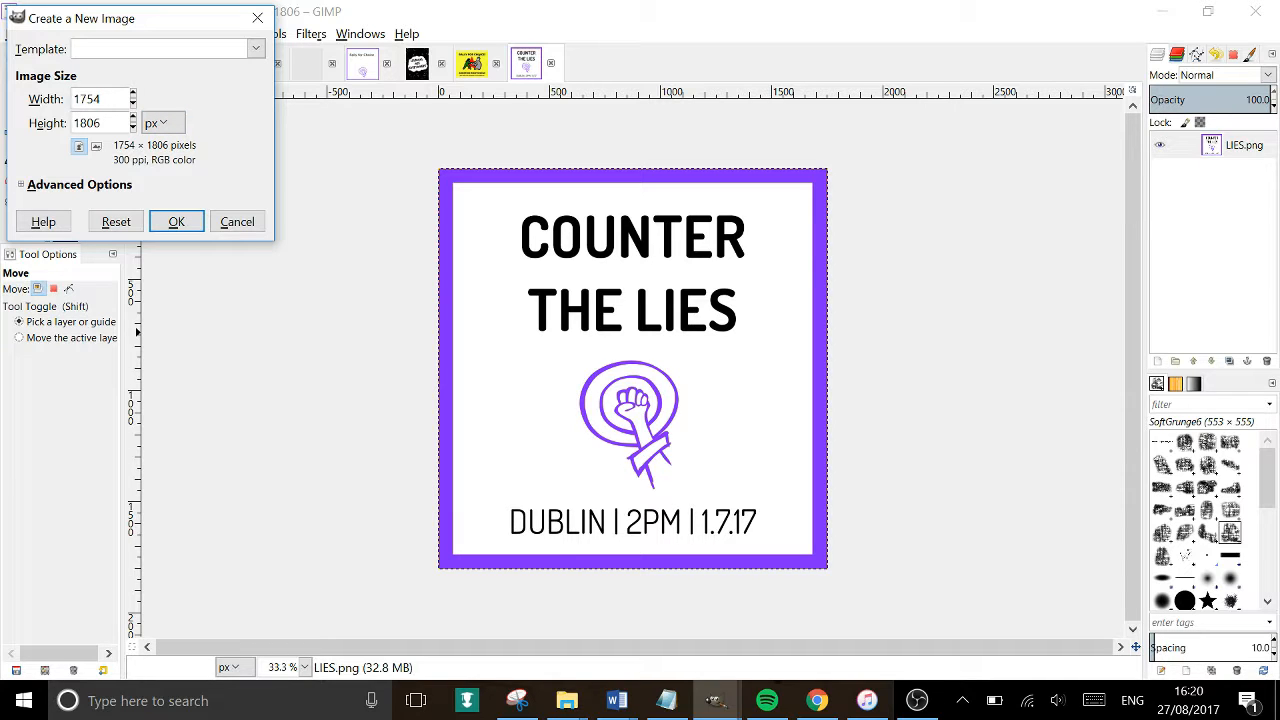
pyautogui.moveTo(102, 123); pyautogui.dragTo(3, 127)
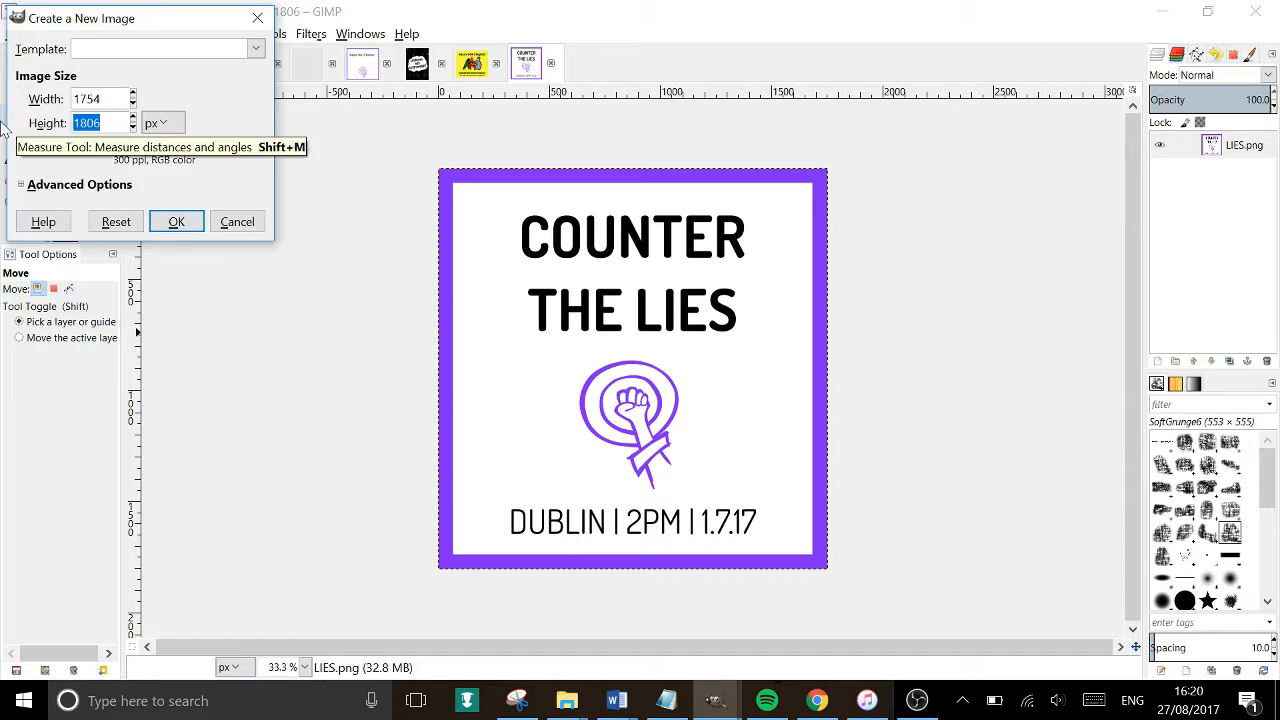
pyautogui.write('1754')
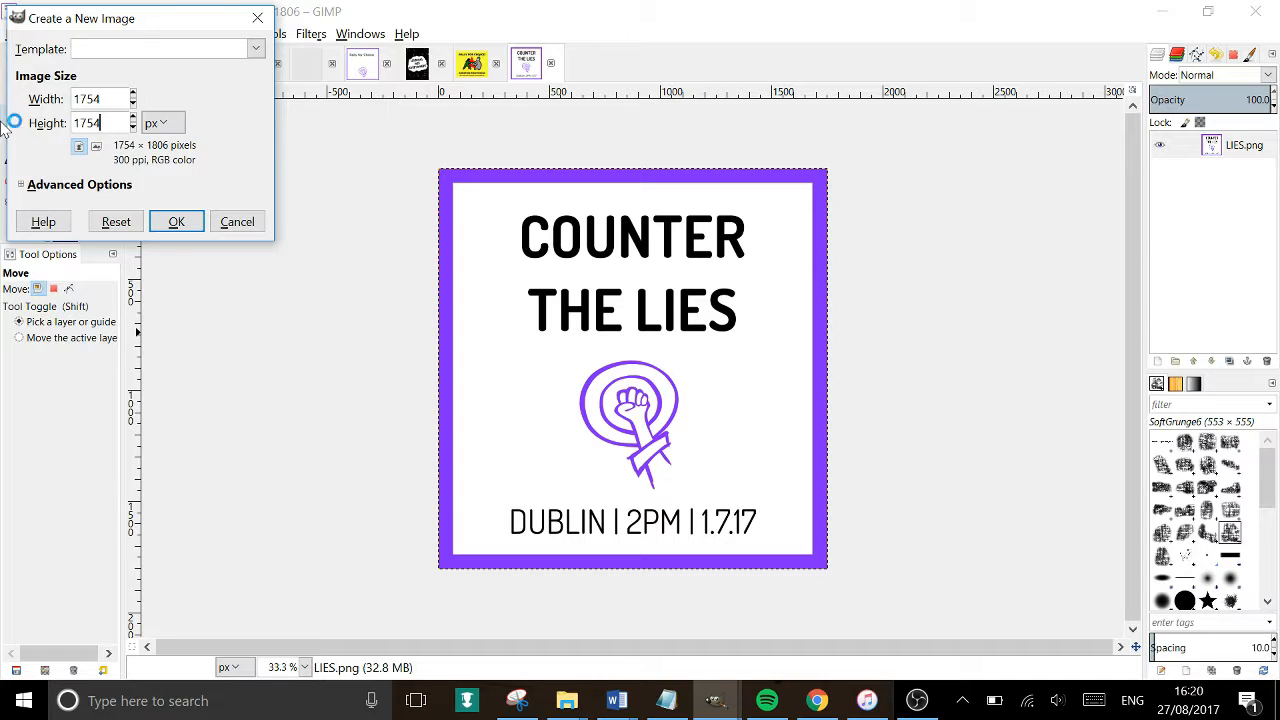
pyautogui.click(175, 223)
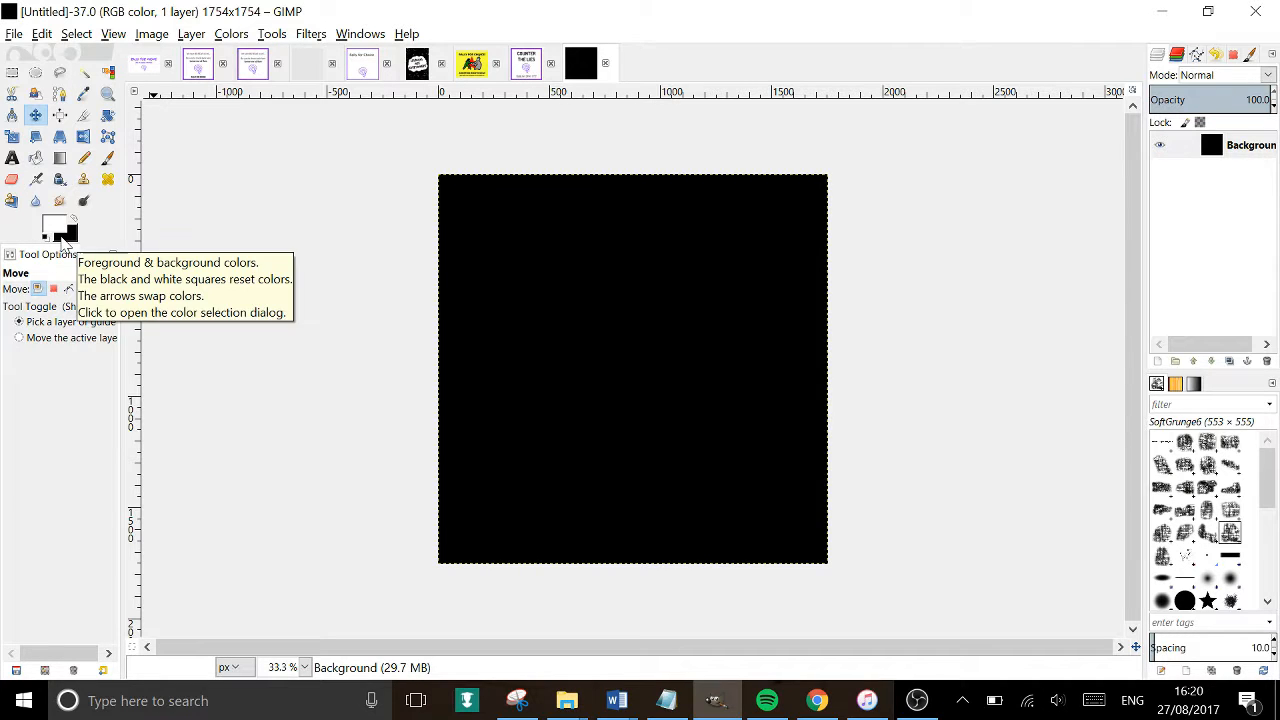
# Bucket-fill the black canvas with white and swap the foreground and background colors.
pyautogui.click(35, 157)
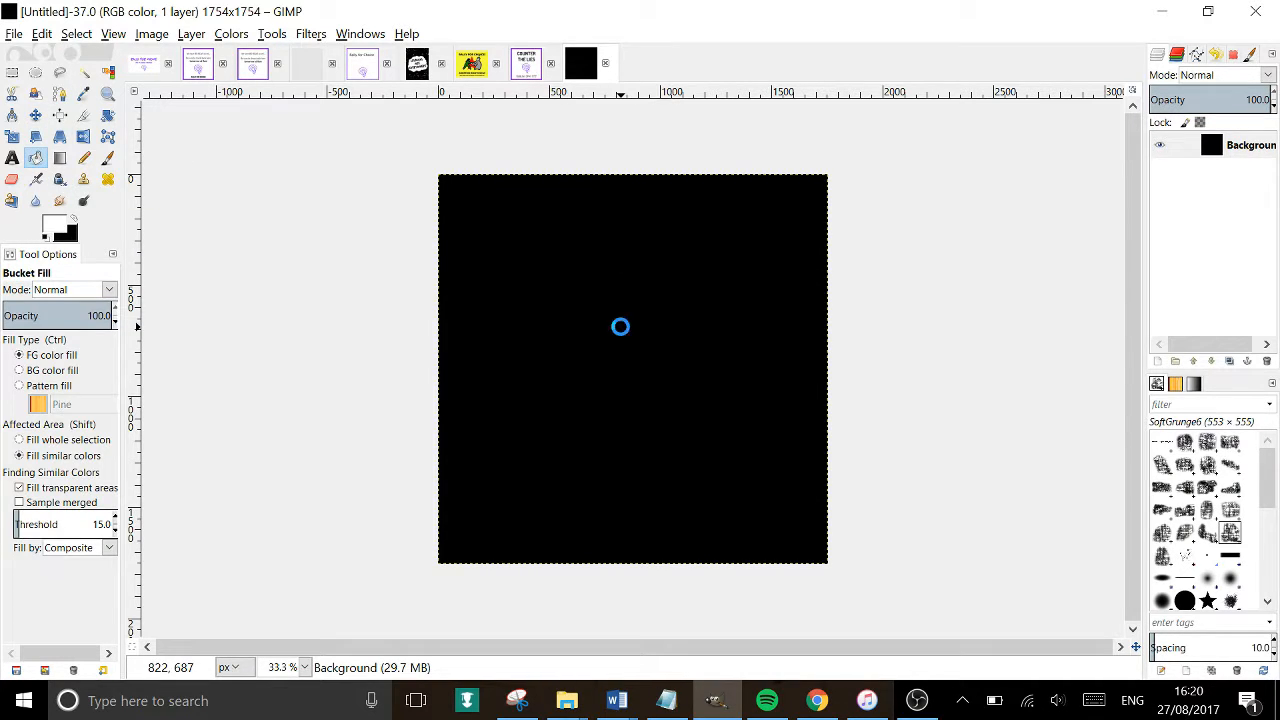
pyautogui.click(620, 326)
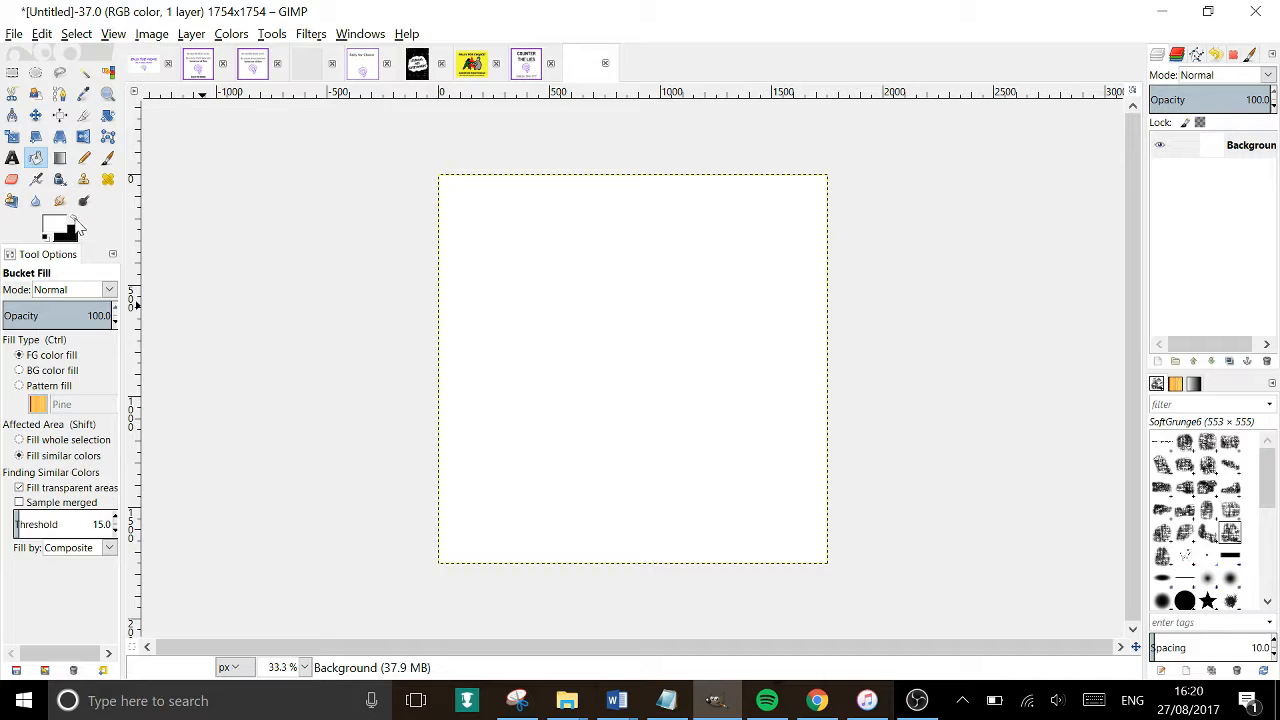
pyautogui.click(74, 220)
# Sample the purple border of the LIES.png poster as the foreground color, check it in the color dialog, and return to the blank image.
pyautogui.click(528, 62)
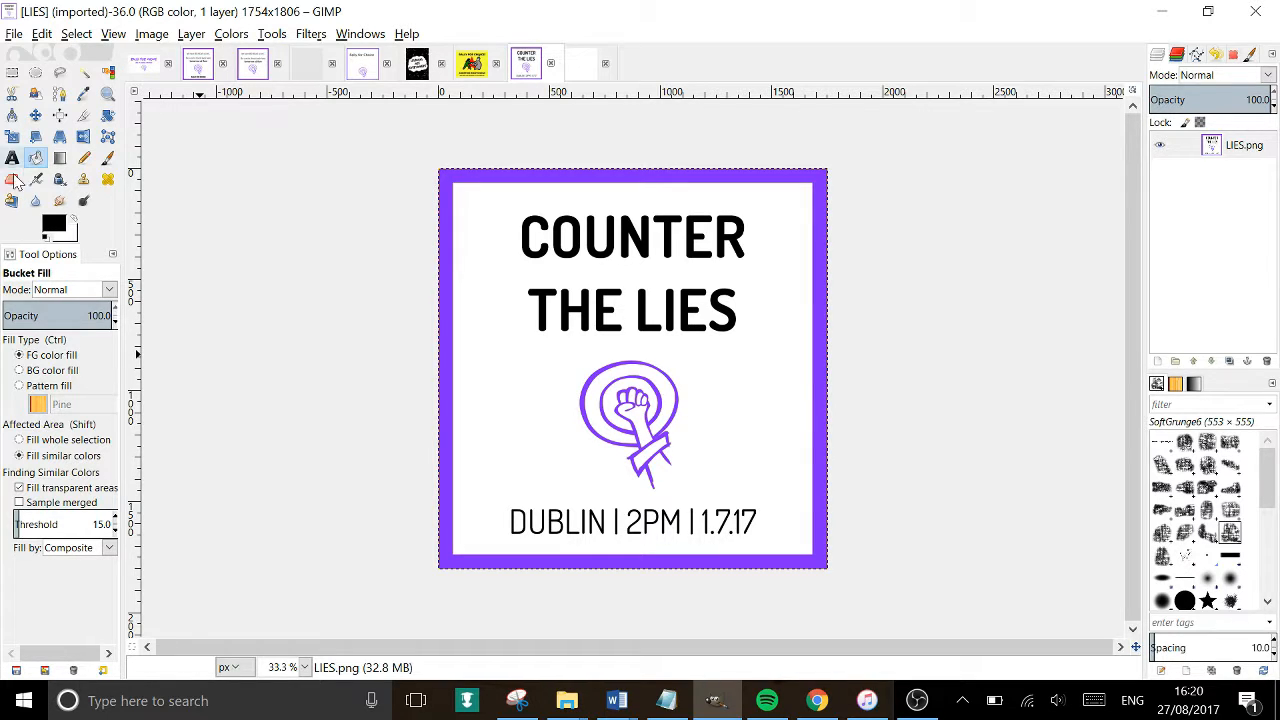
pyautogui.click(84, 96)
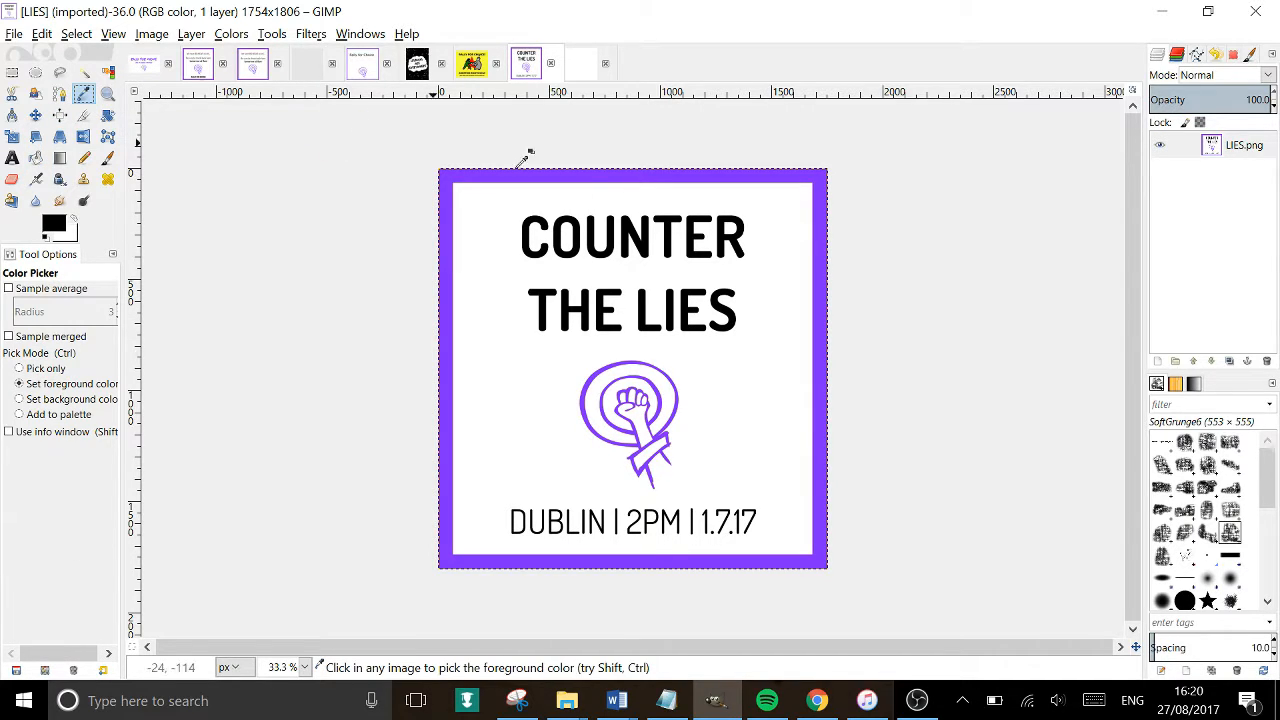
pyautogui.click(829, 298)
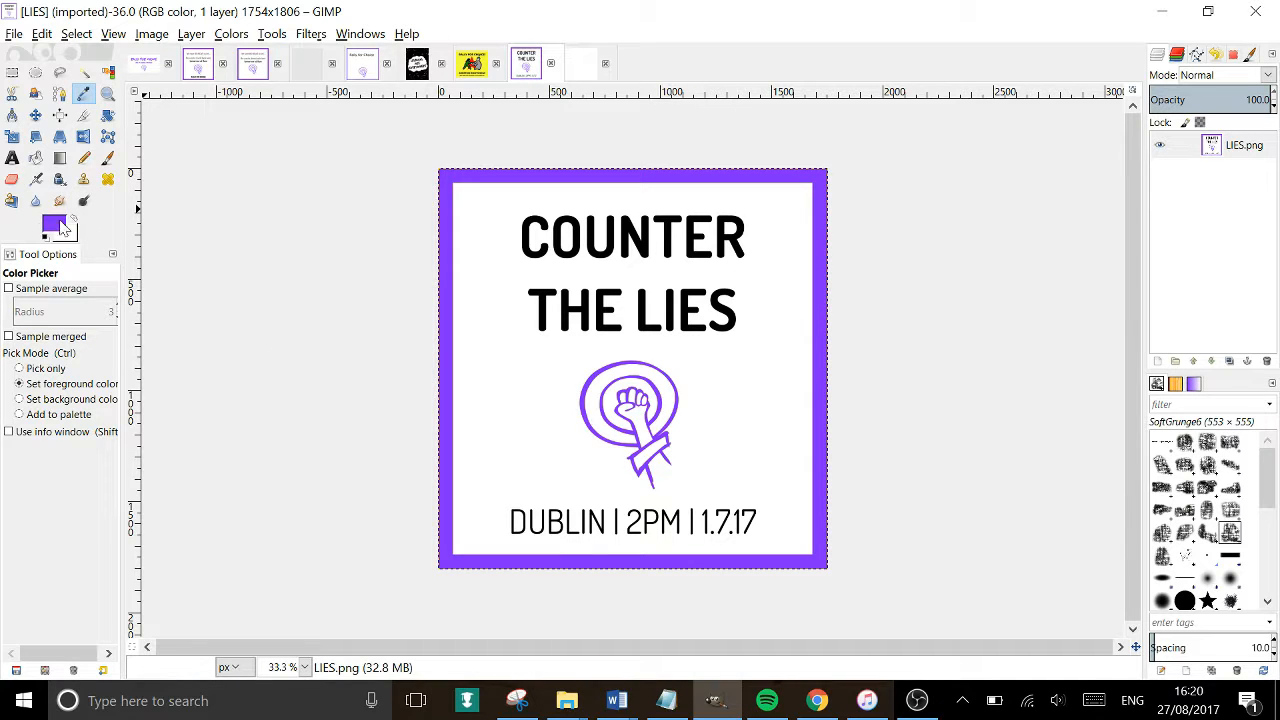
pyautogui.click(58, 229)
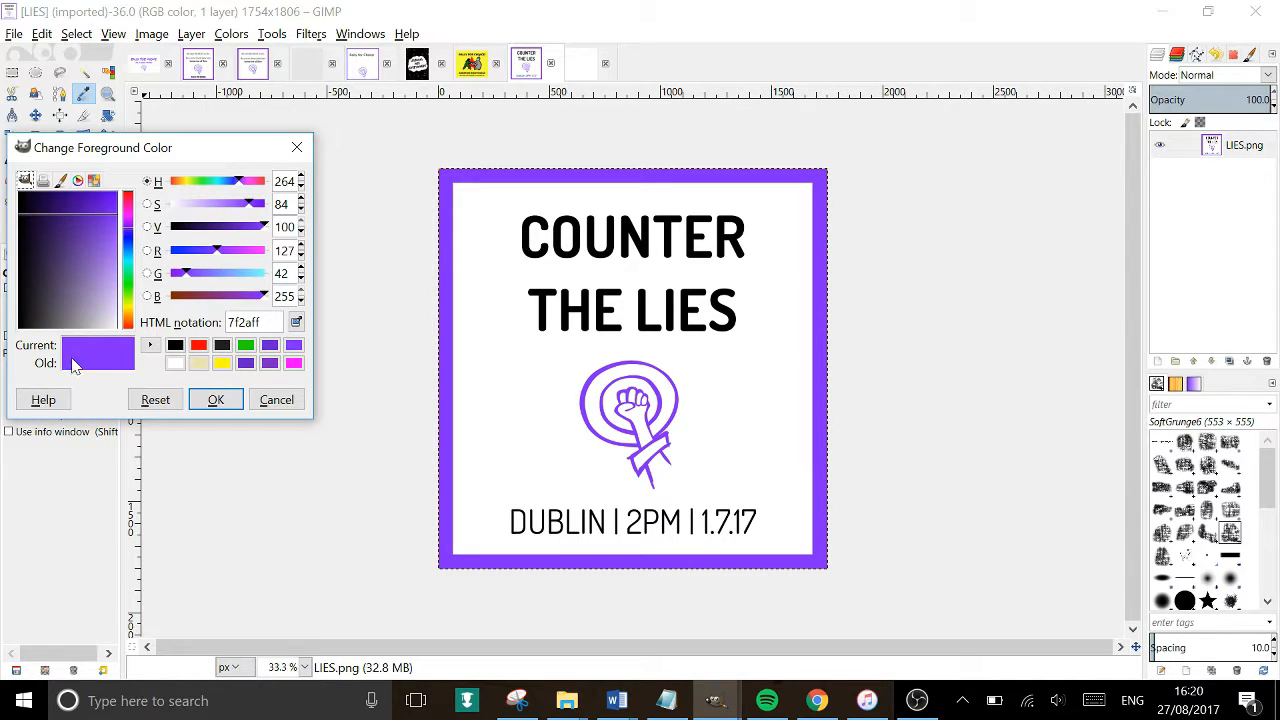
pyautogui.click(215, 399)
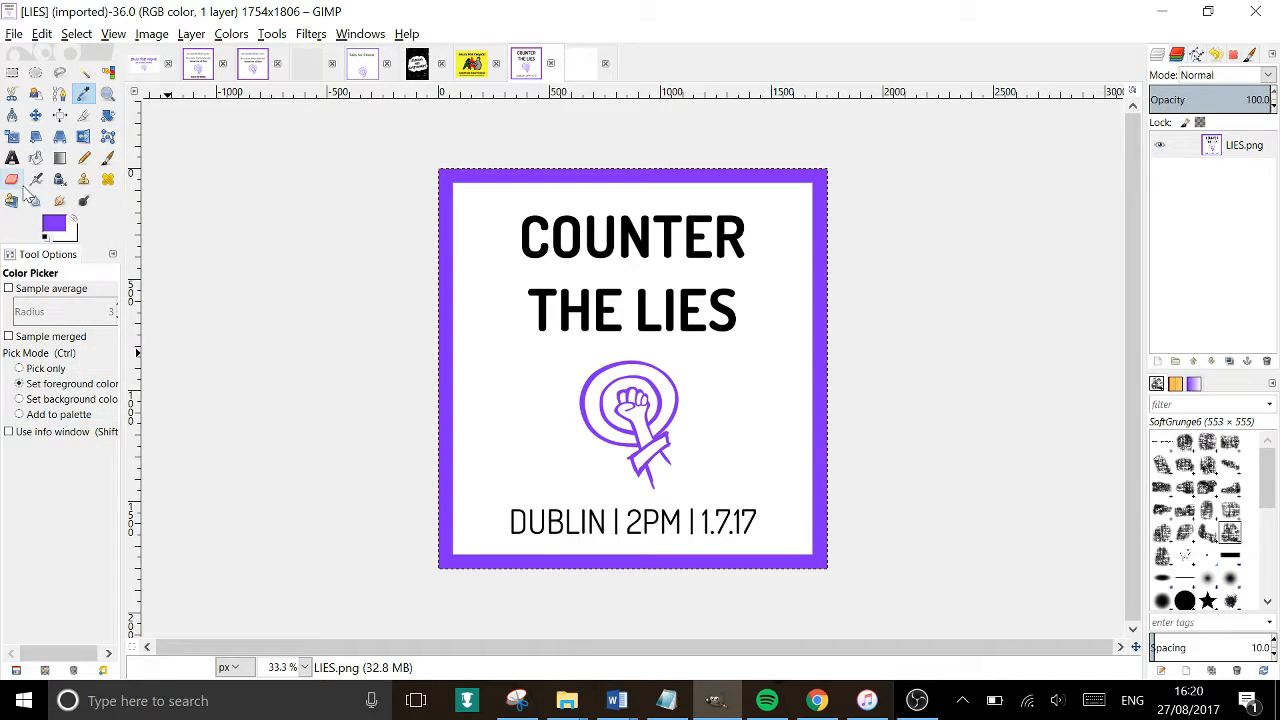
pyautogui.click(58, 229)
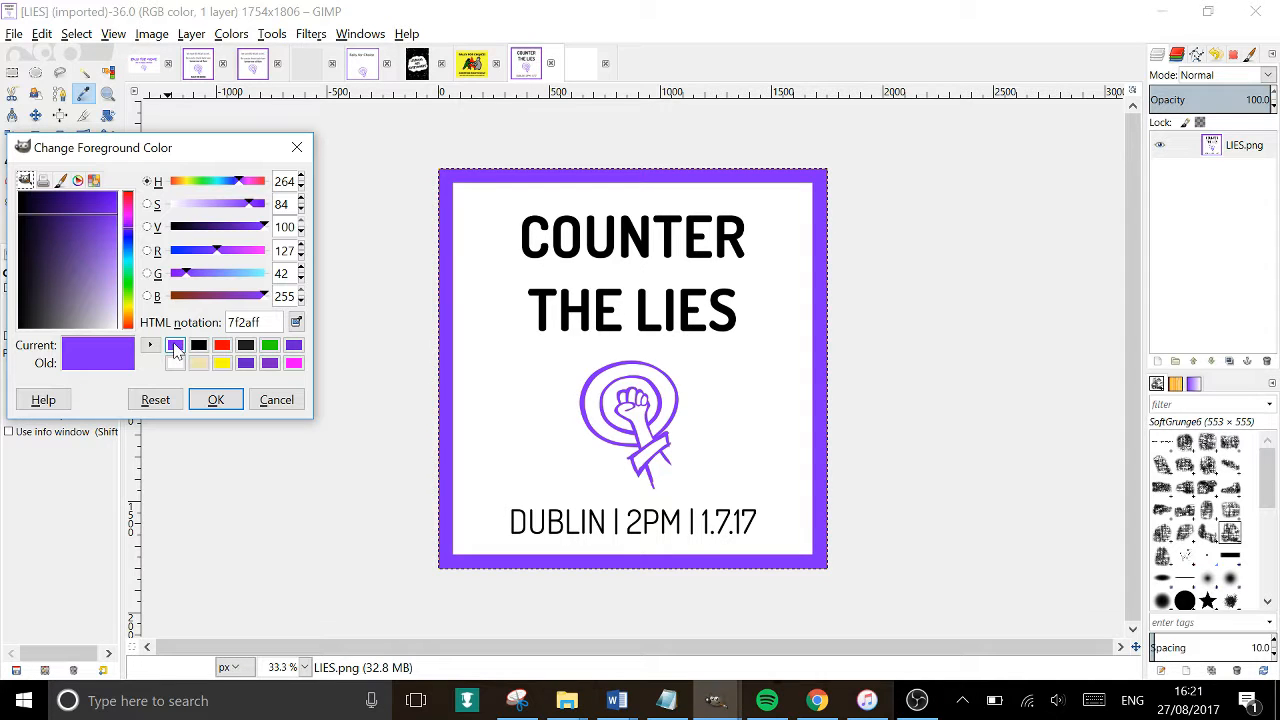
pyautogui.click(297, 148)
pyautogui.click(588, 63)
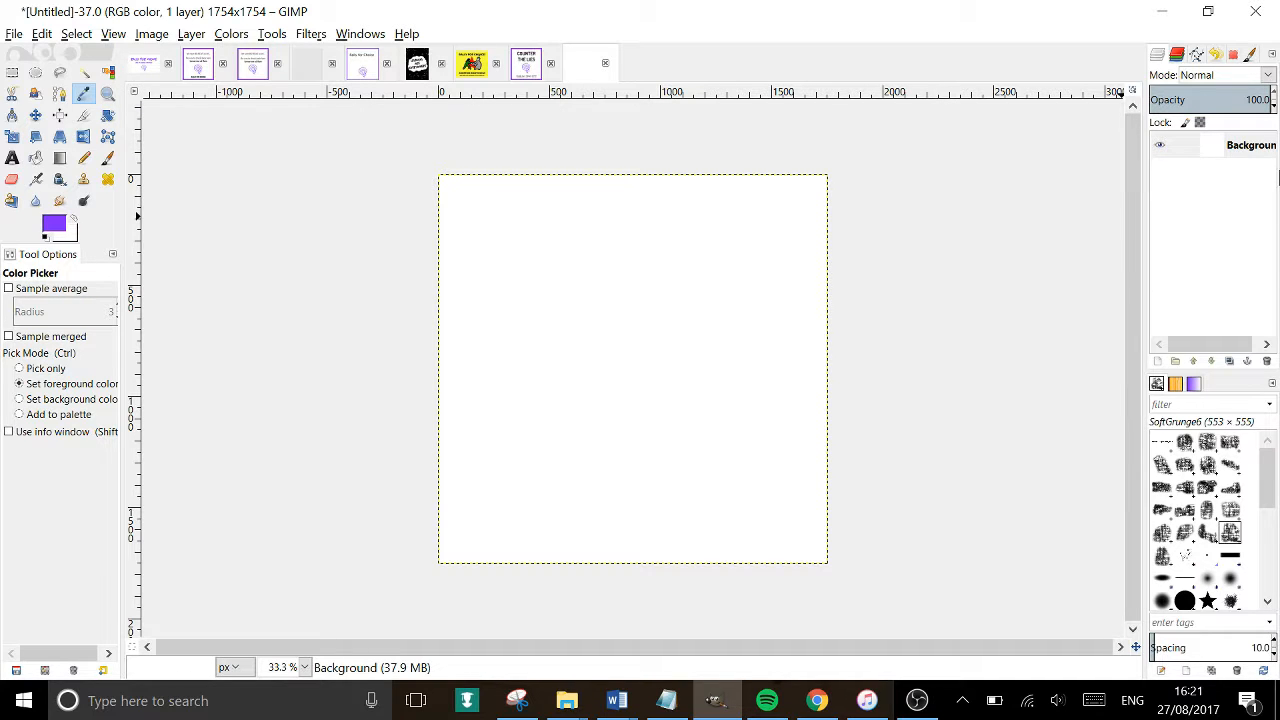
# Add a transparent 1754 × 1754 px layer and briefly hide the Background layer to check its transparency.
pyautogui.click(1157, 362)
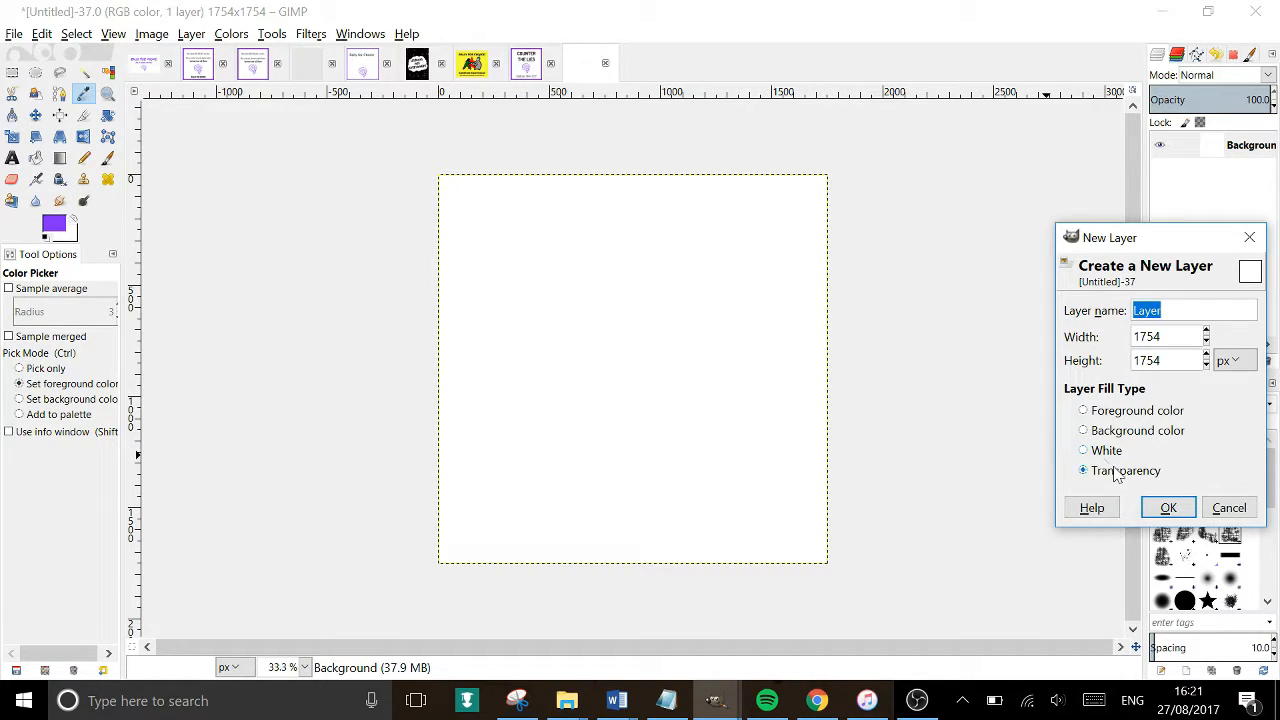
pyautogui.click(1167, 508)
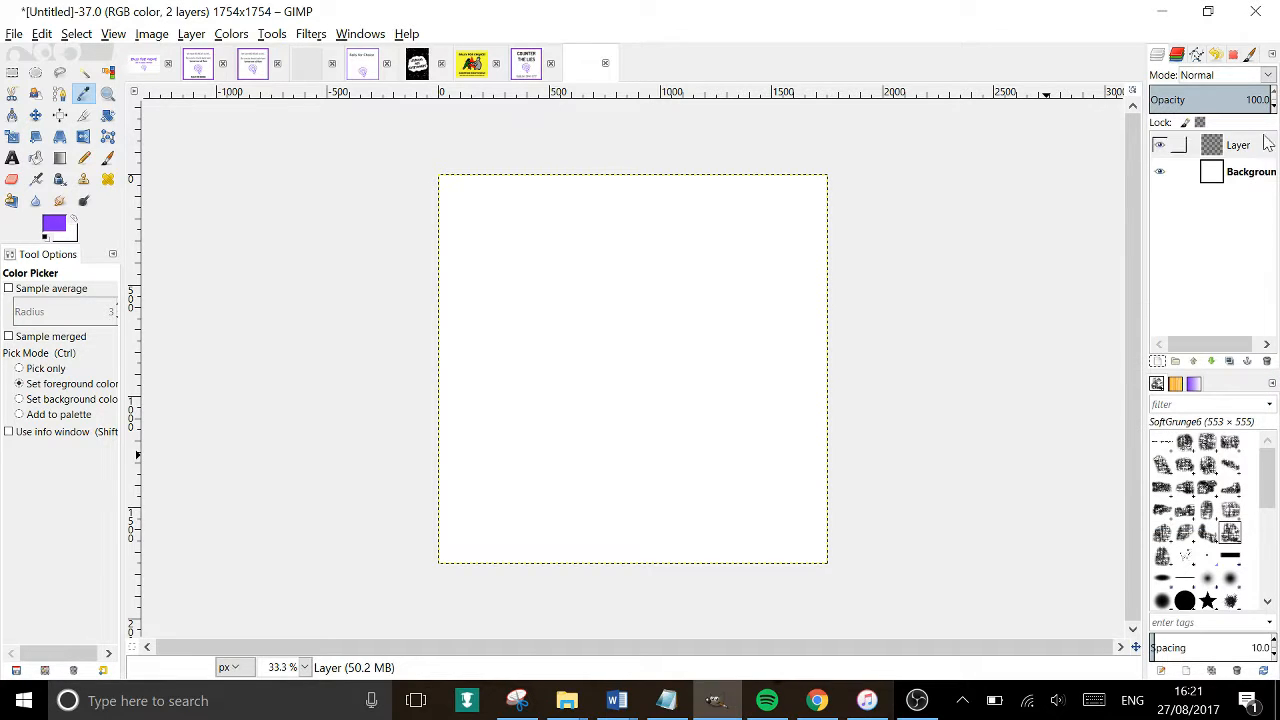
pyautogui.click(1159, 172)
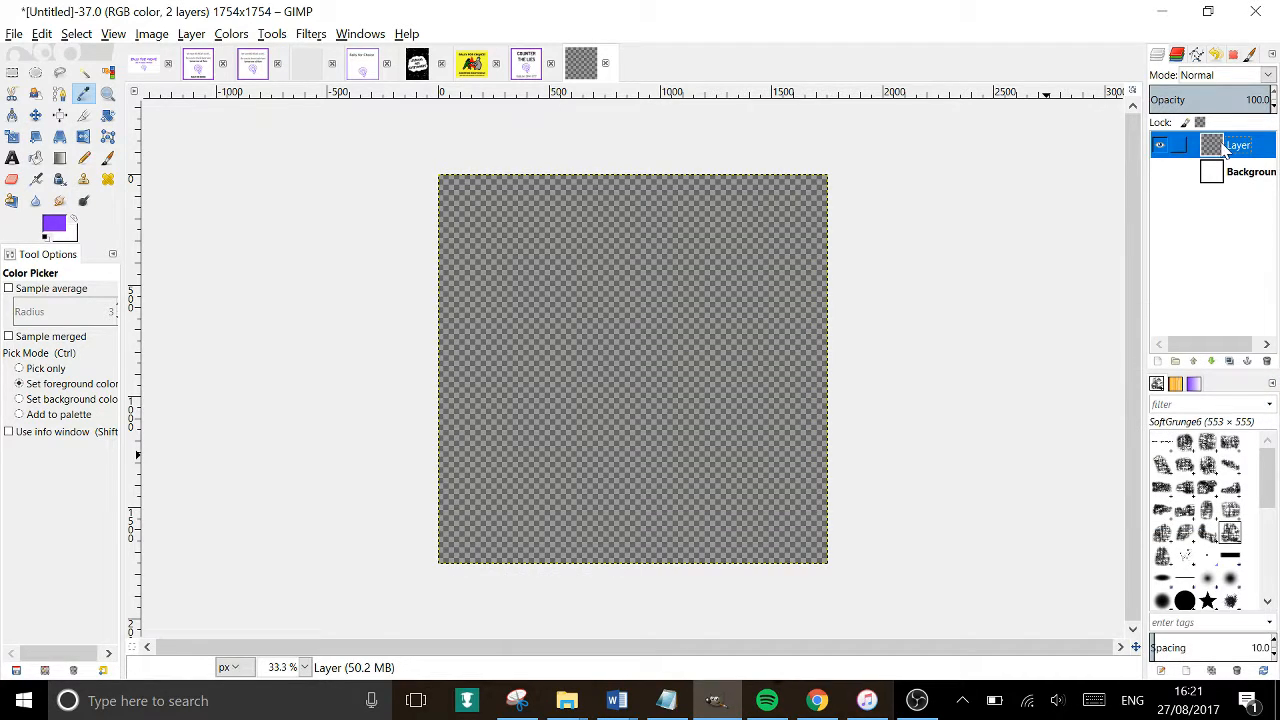
pyautogui.click(1159, 172)
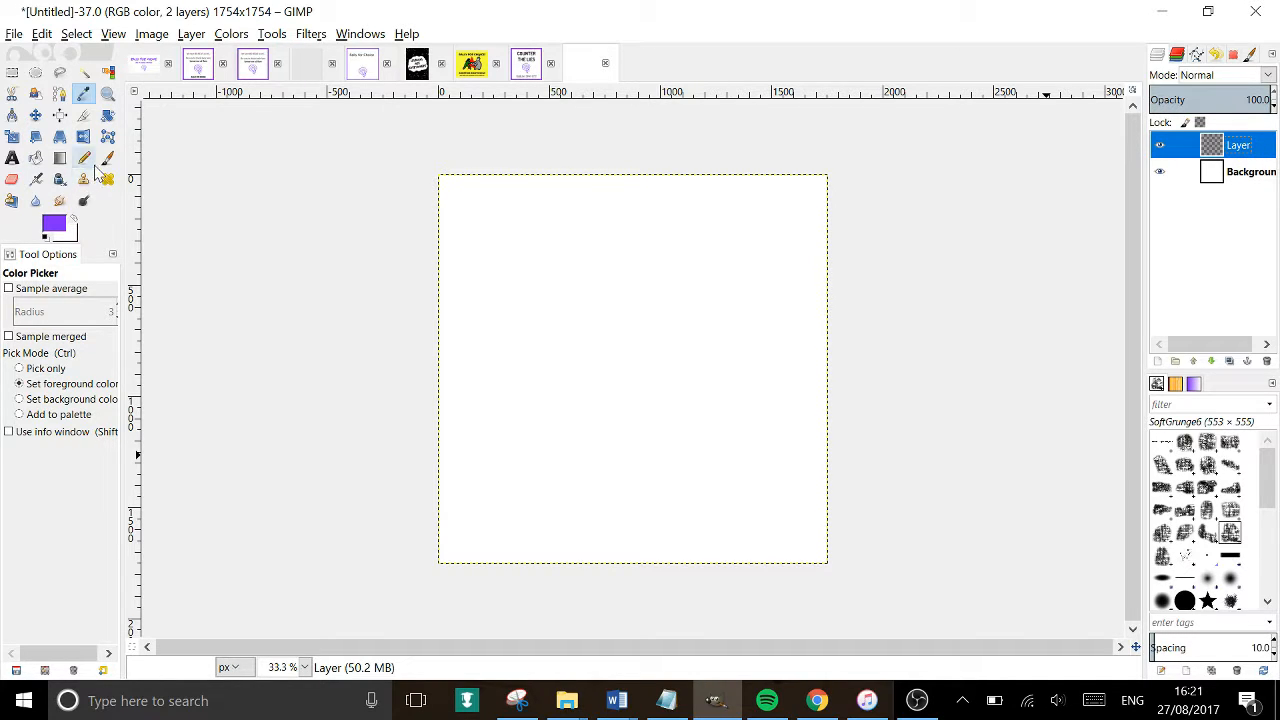
# Set up the Pencil tool with the 1. Pixel brush and a brush angle of 0.
pyautogui.click(85, 160)
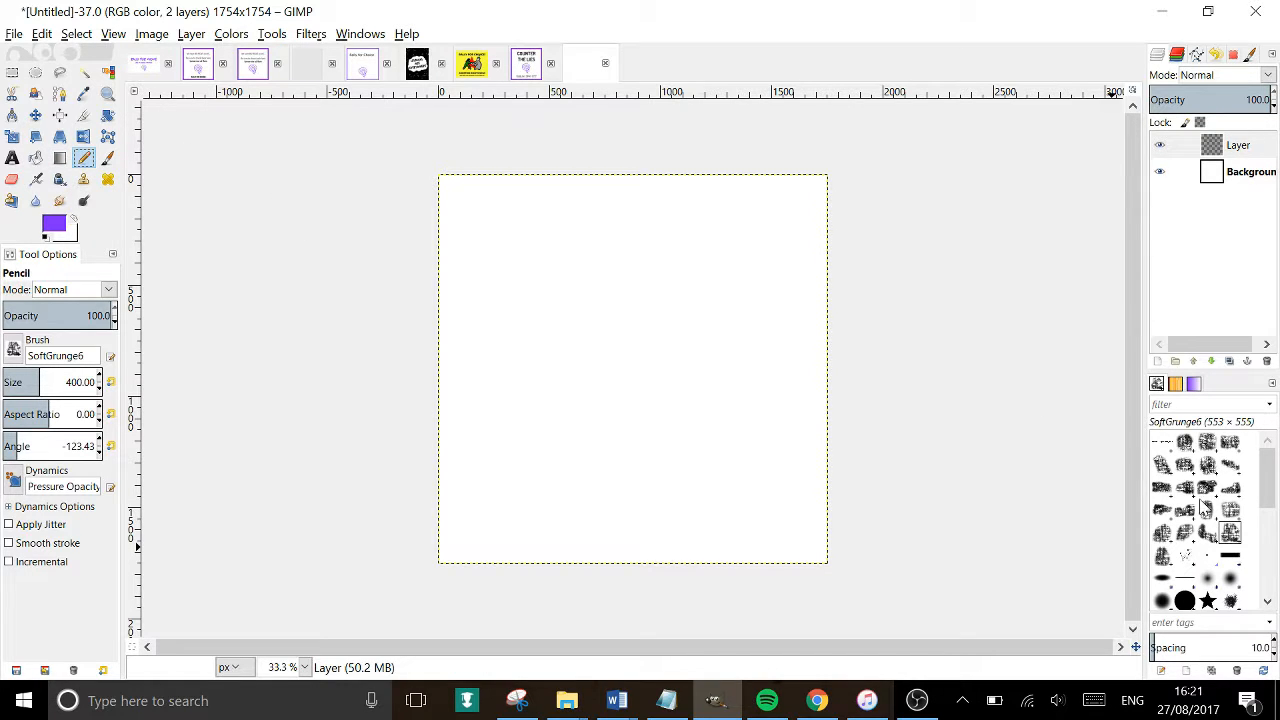
pyautogui.scroll(-1, 1198, 457)
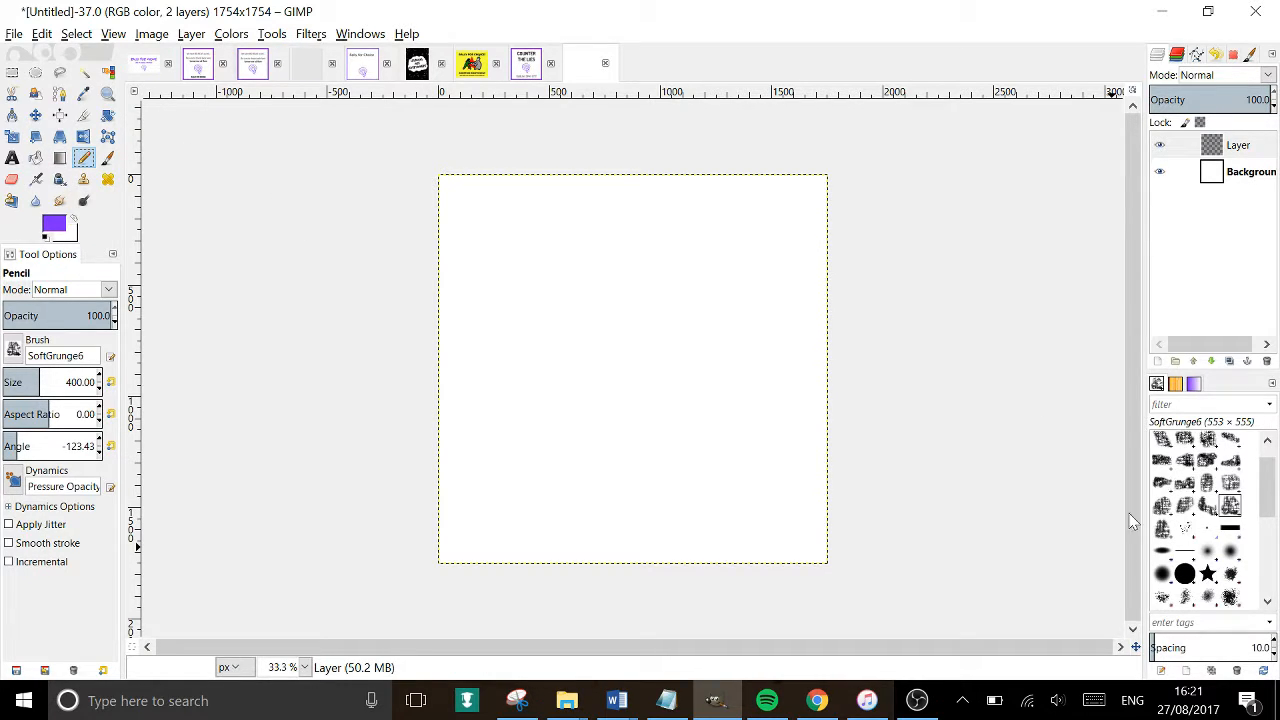
pyautogui.click(1207, 530)
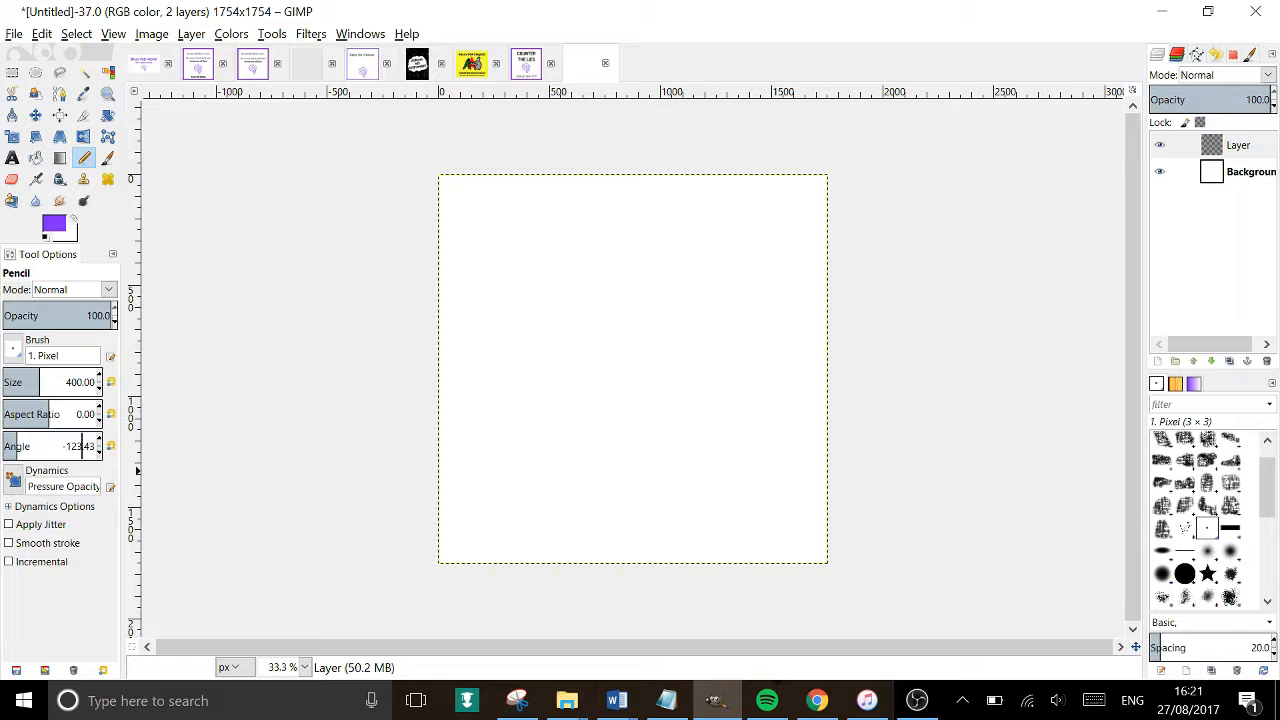
pyautogui.tripleClick(82, 446)
pyautogui.write('0')
pyautogui.press('Return')
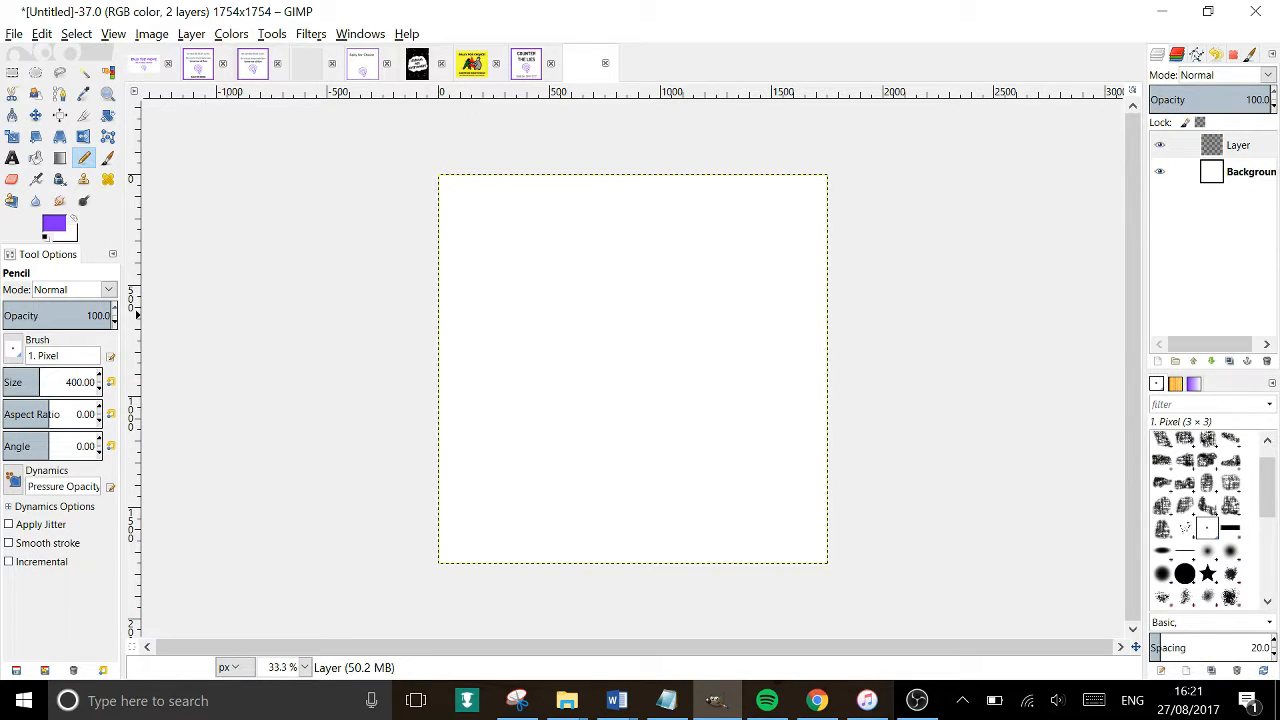
# Try a pencil size of 60 at the canvas edge and increase it to 80.
pyautogui.tripleClick(71, 382)
pyautogui.write('60')
pyautogui.press('Return')
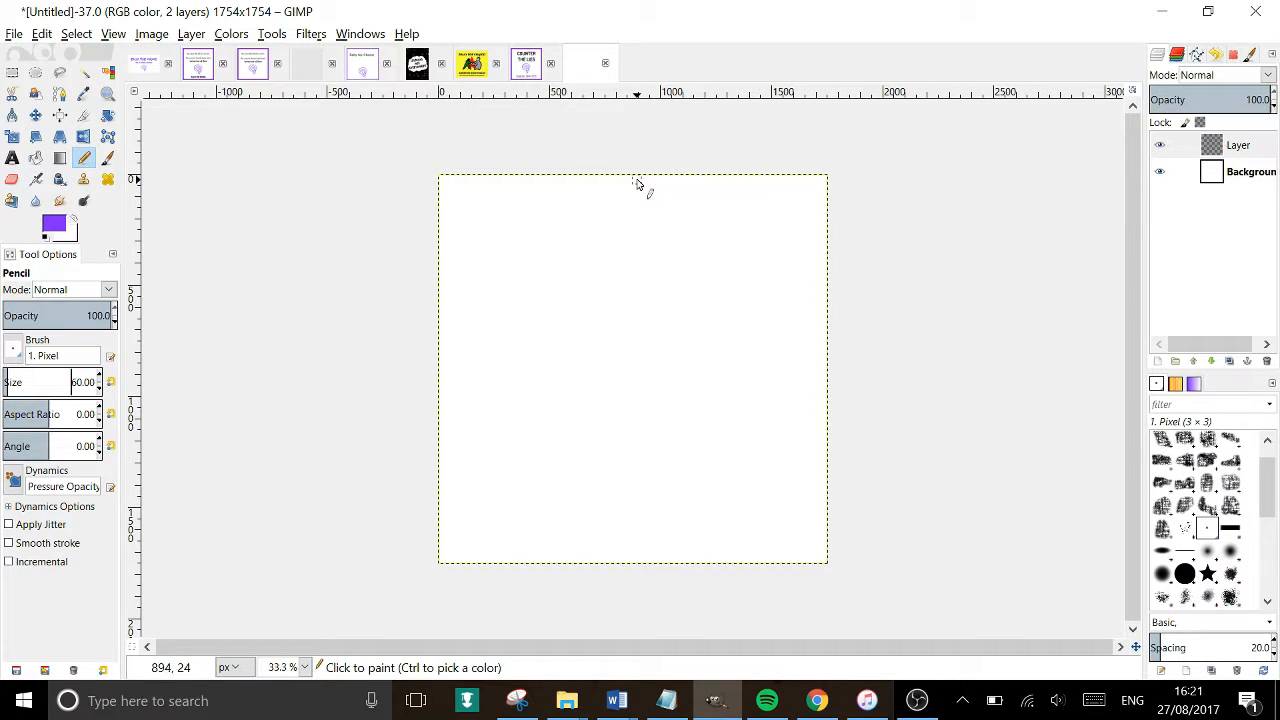
pyautogui.tripleClick(80, 382)
pyautogui.write('80')
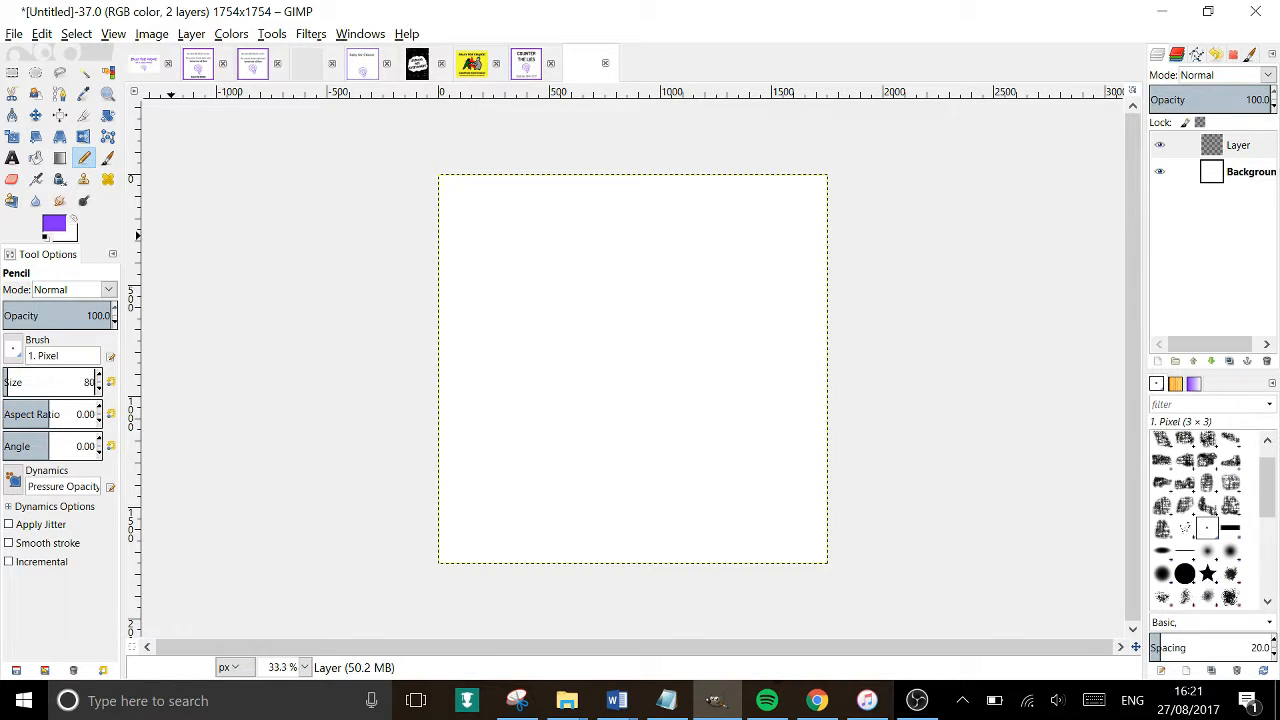
pyautogui.press('Return')
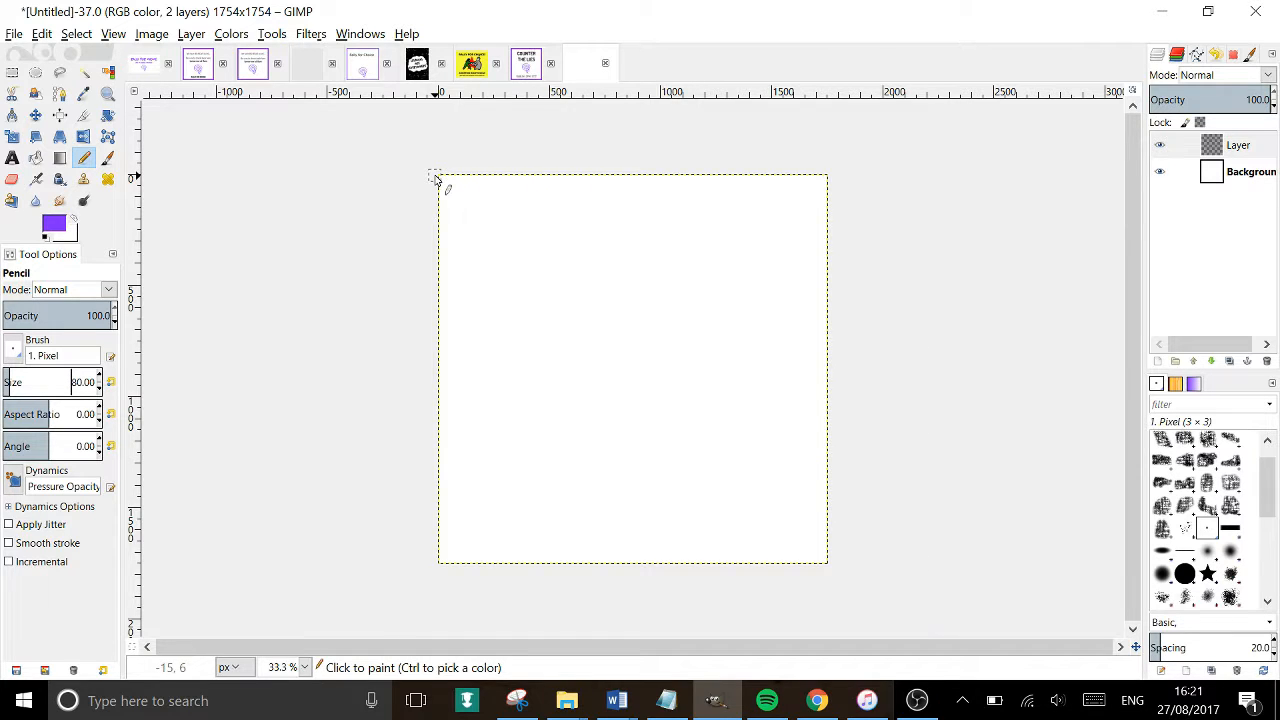
# Draw a diagonal purple pencil stroke on the Background layer near the canvas's upper-left corner.
pyautogui.scroll(3, 437, 177)
pyautogui.moveTo(419, 190); pyautogui.dragTo(594, 253)
pyautogui.click(1259, 156)
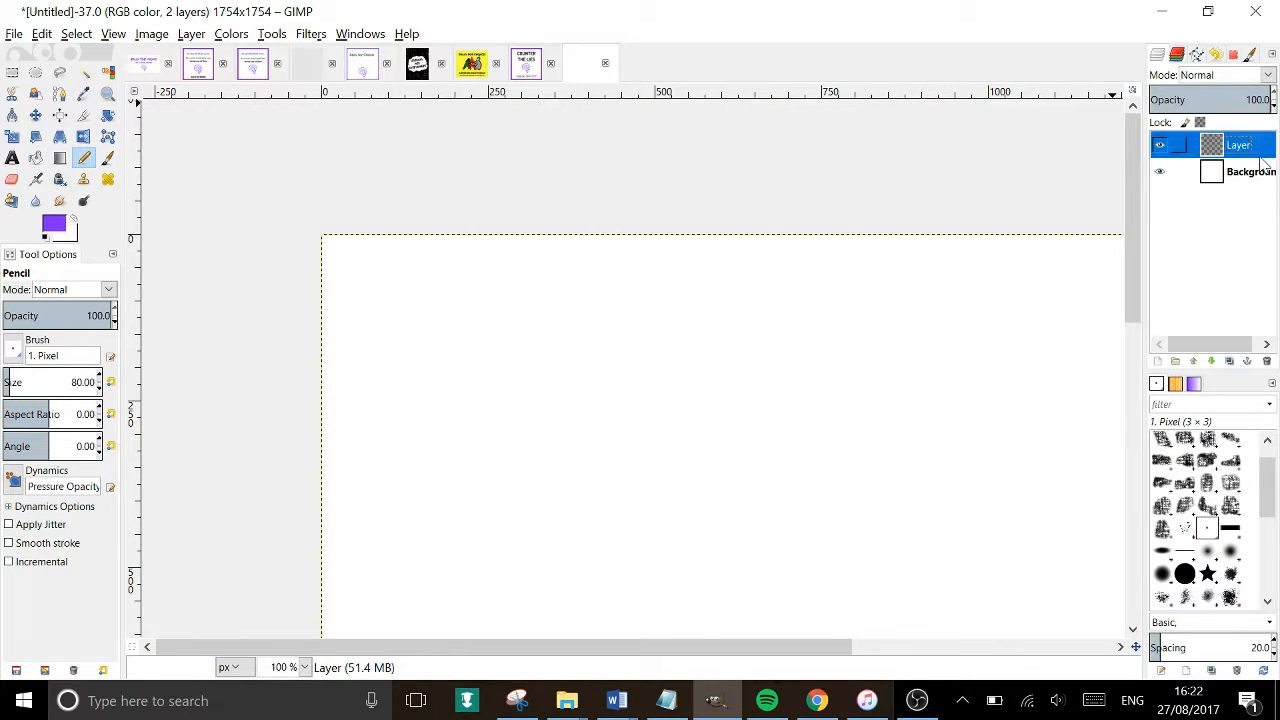
pyautogui.click(1248, 172)
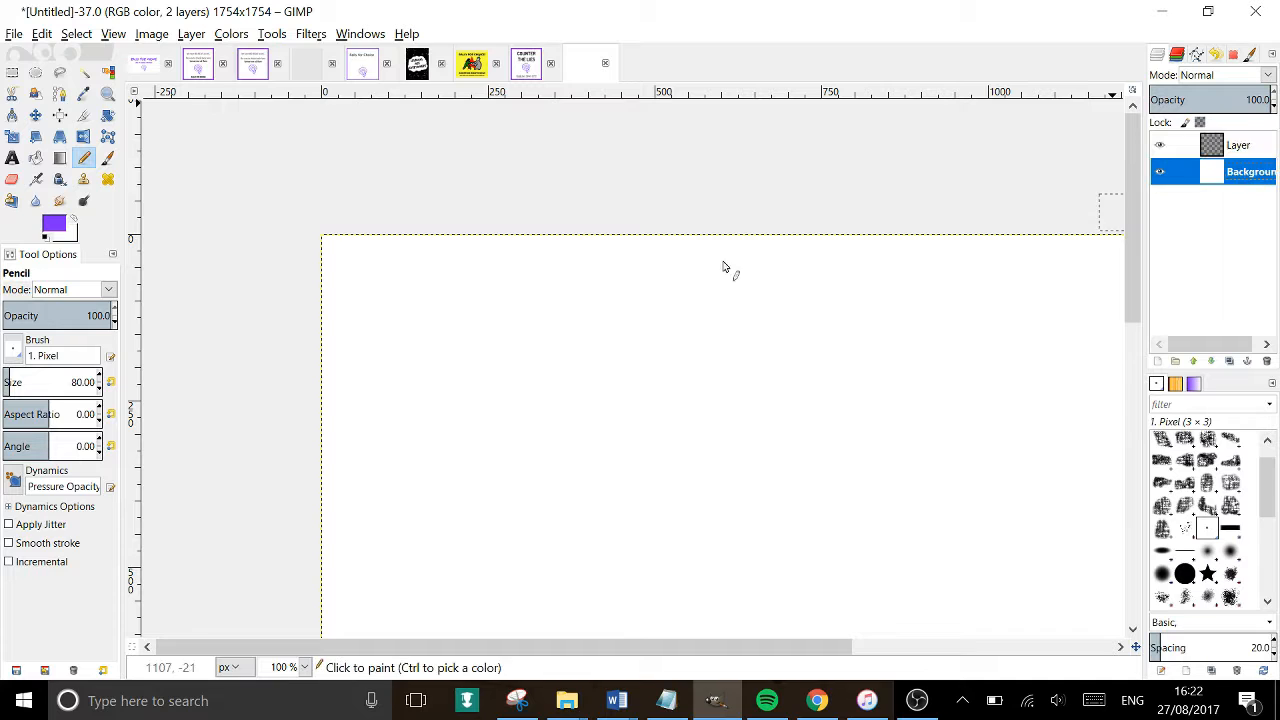
pyautogui.moveTo(471, 287); pyautogui.dragTo(822, 524)
pyautogui.click(1178, 172)
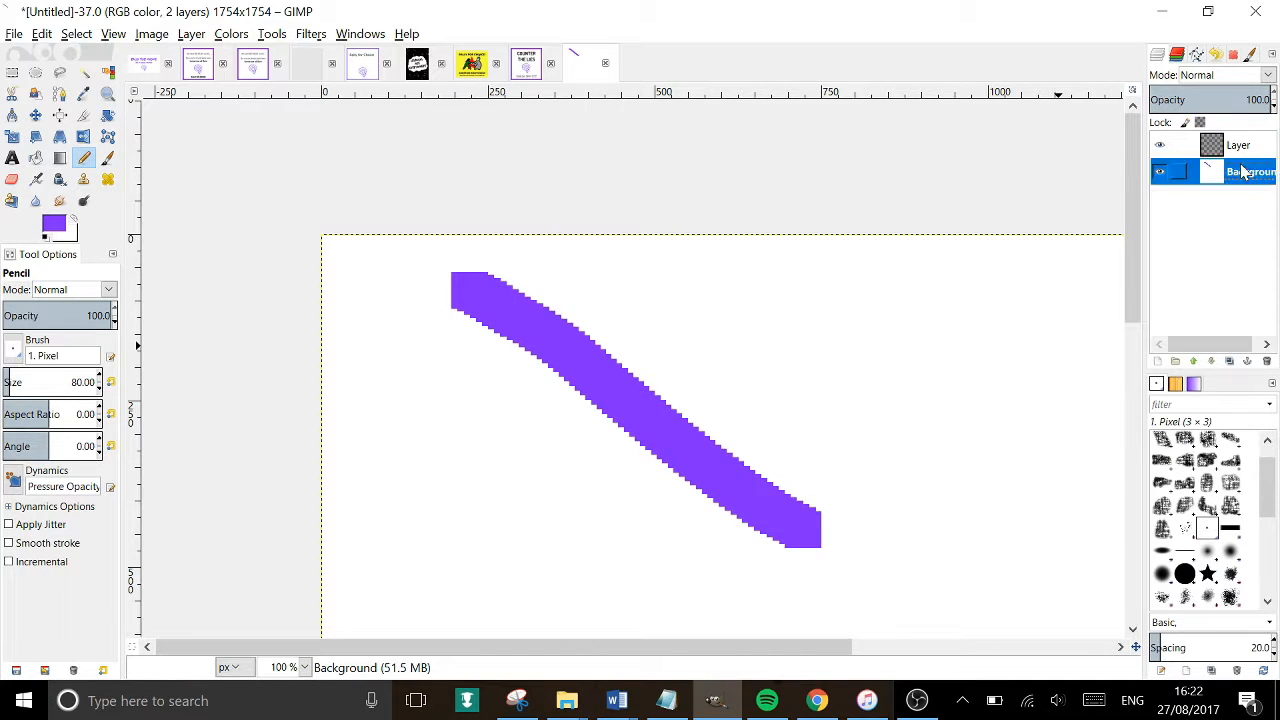
# Move the Background layer with its purple stroke upward, past the canvas's top edge.
pyautogui.click(35, 115)
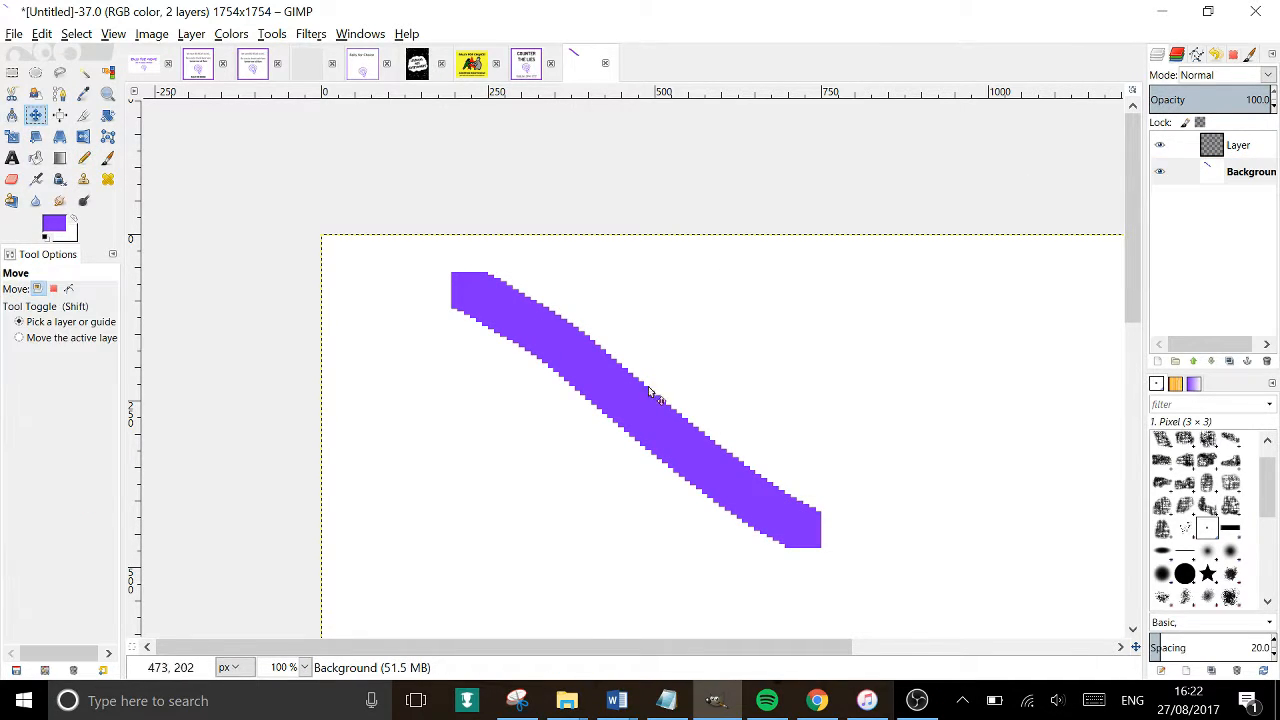
pyautogui.moveTo(654, 412); pyautogui.dragTo(646, 203)
pyautogui.scroll(-6, 701, 330)
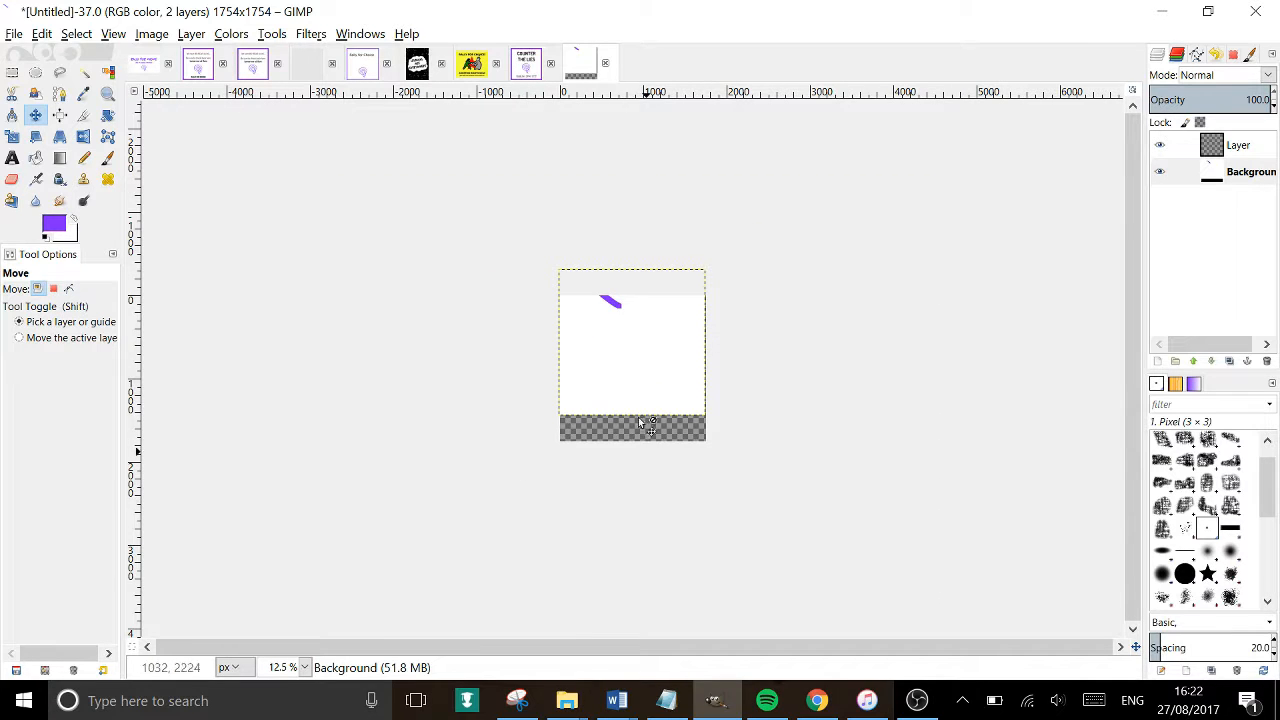
# Undo the last moves of the Background layer and the purple pencil stroke drawn on it.
pyautogui.moveTo(608, 306); pyautogui.dragTo(625, 350)
pyautogui.hotkey('ctrl', 'z')
pyautogui.hotkey('ctrl', 'z')
pyautogui.hotkey('ctrl', 'z')
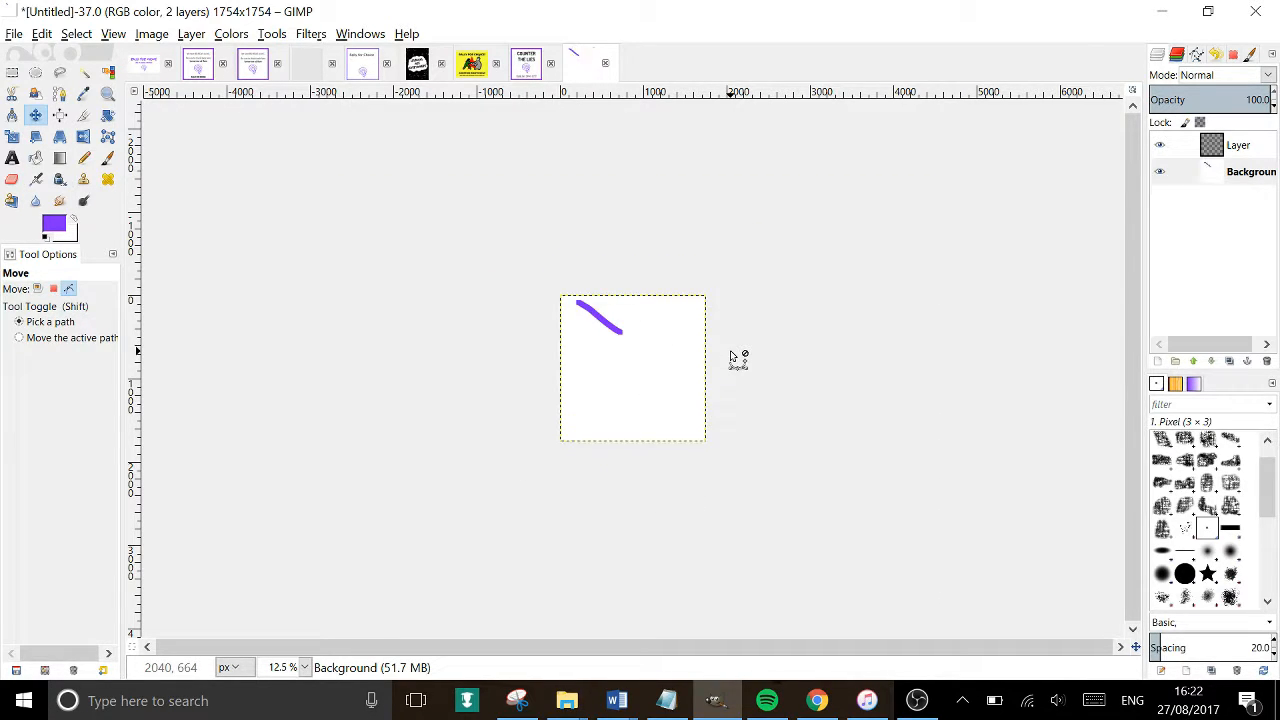
# Stamp a purple square with the size 80 Pencil in the canvas's upper-left corner on the layer named Layer.
pyautogui.click(1238, 145)
pyautogui.scroll(4, 440, 303)
pyautogui.moveTo(460, 262); pyautogui.dragTo(564, 516)
pyautogui.scroll(3, 433, 370)
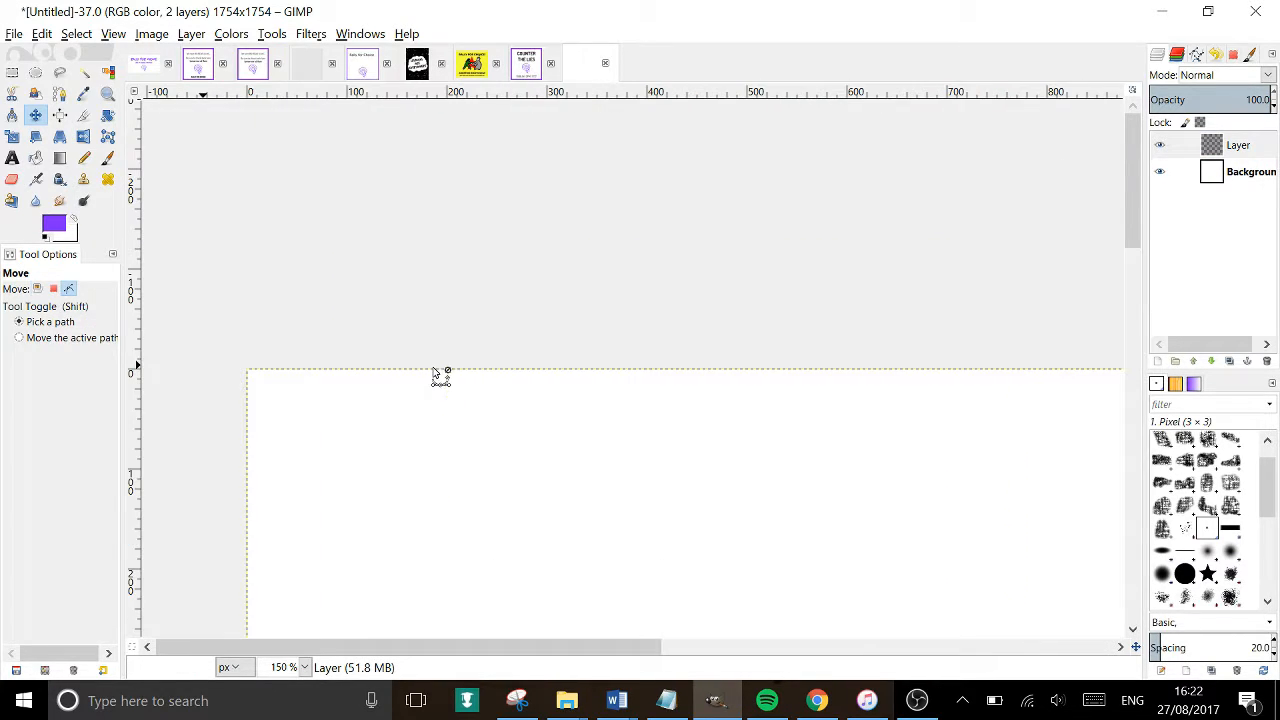
pyautogui.click(84, 157)
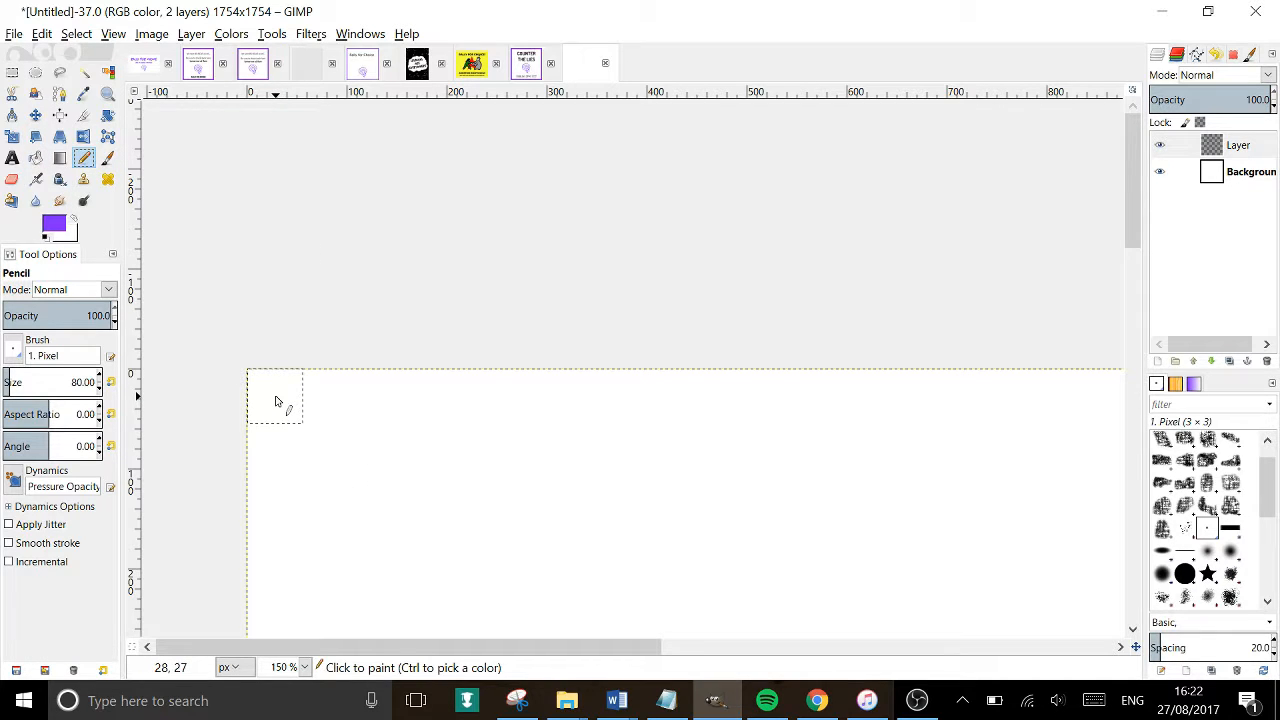
pyautogui.click(276, 400)
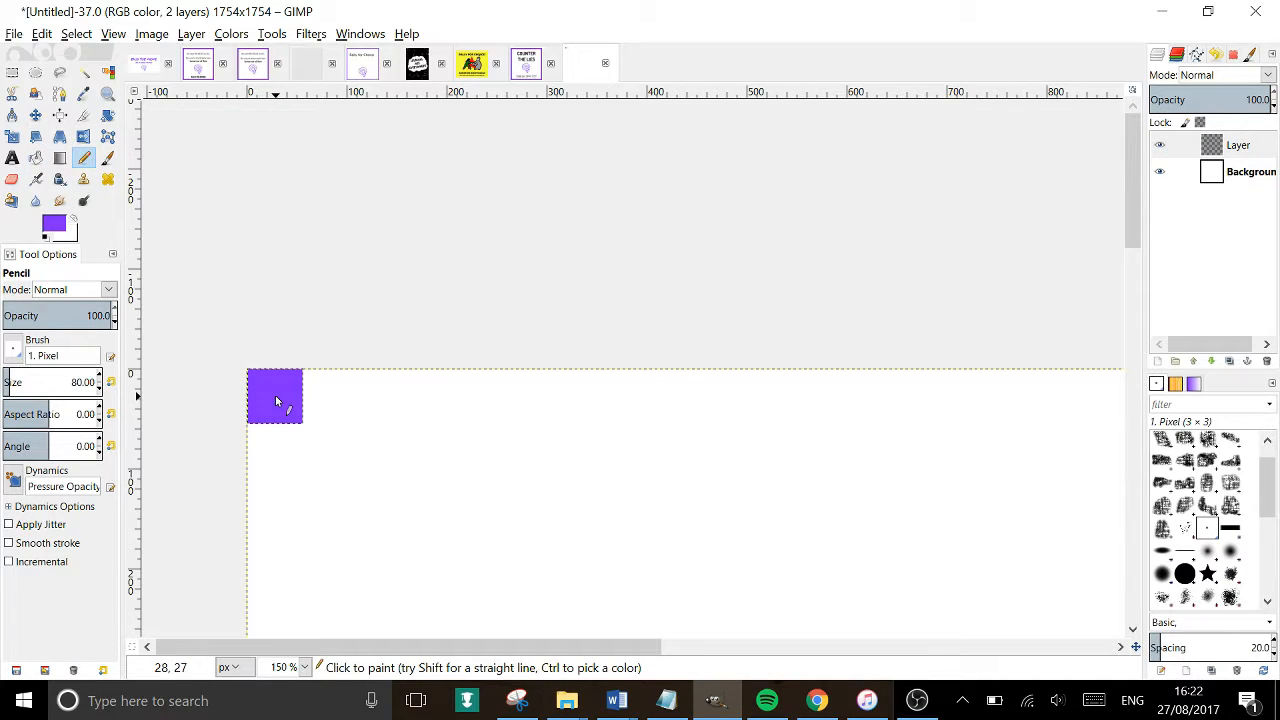
# Draw a straight purple pencil line from the corner square along the canvas's whole top edge.
pyautogui.scroll(-2, 409, 420)
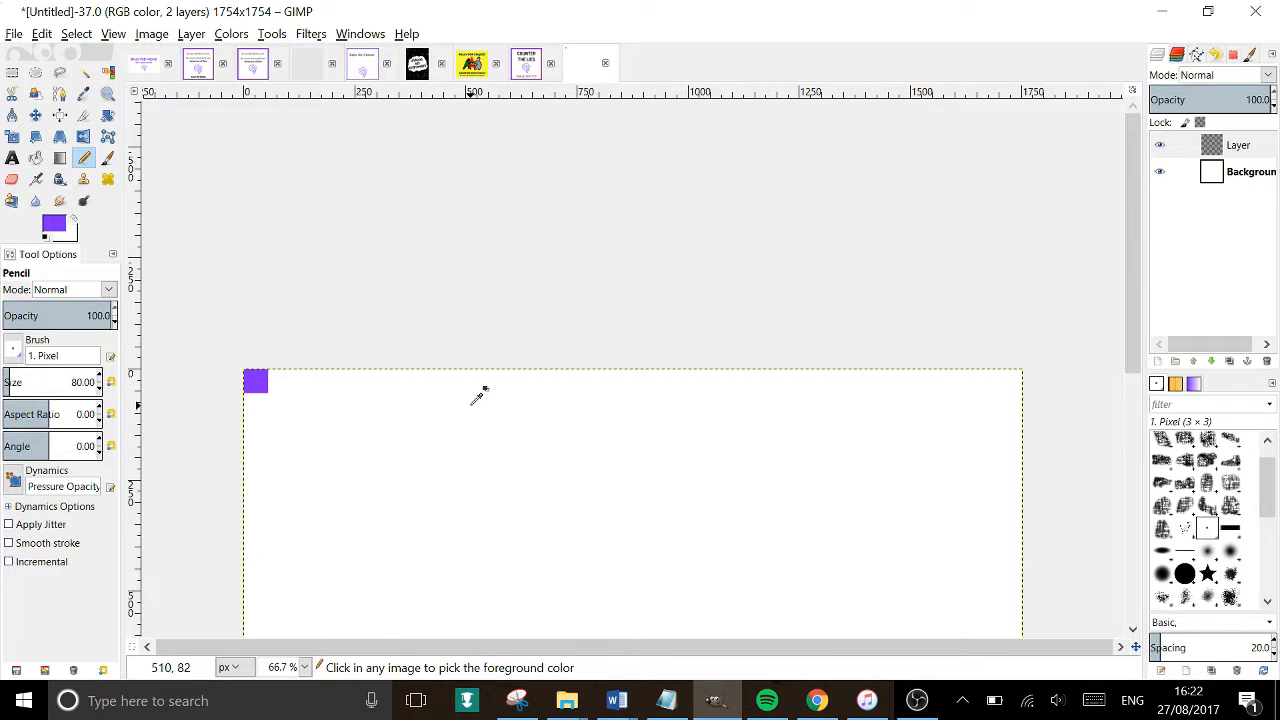
pyautogui.moveTo(627, 337); pyautogui.dragTo(625, 330)
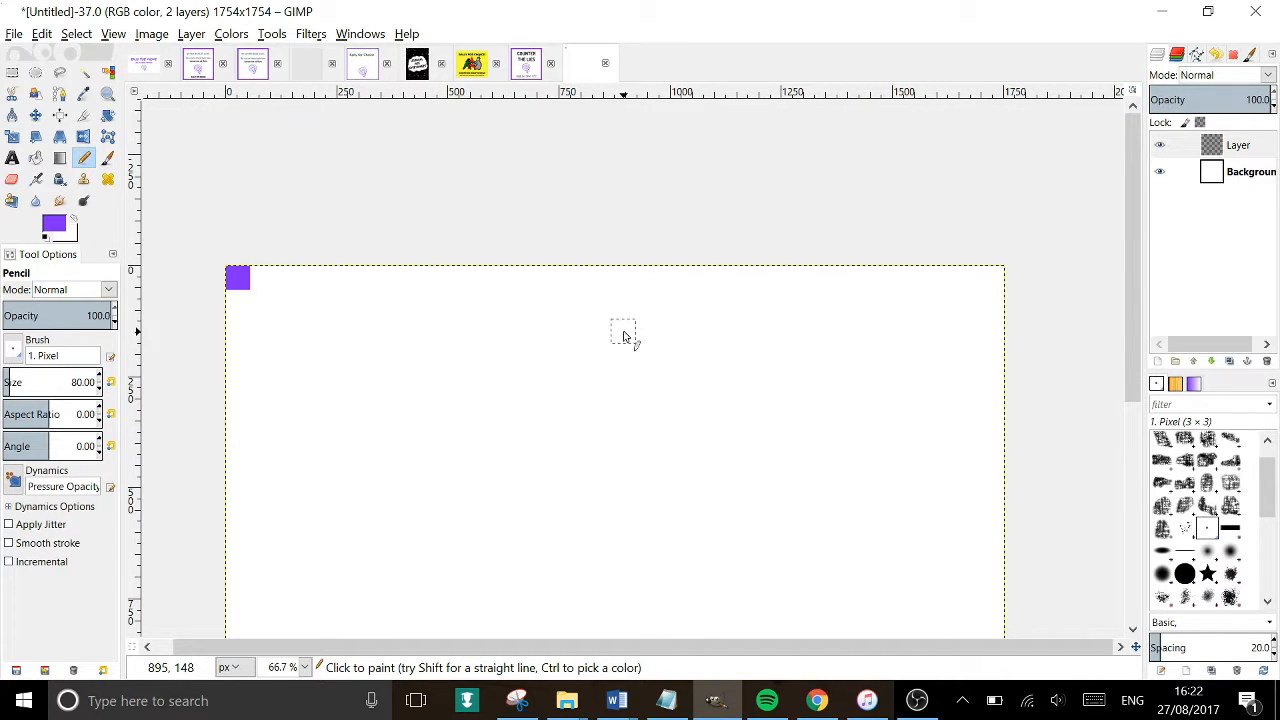
pyautogui.press('ctrl')
pyautogui.press('ctrl')
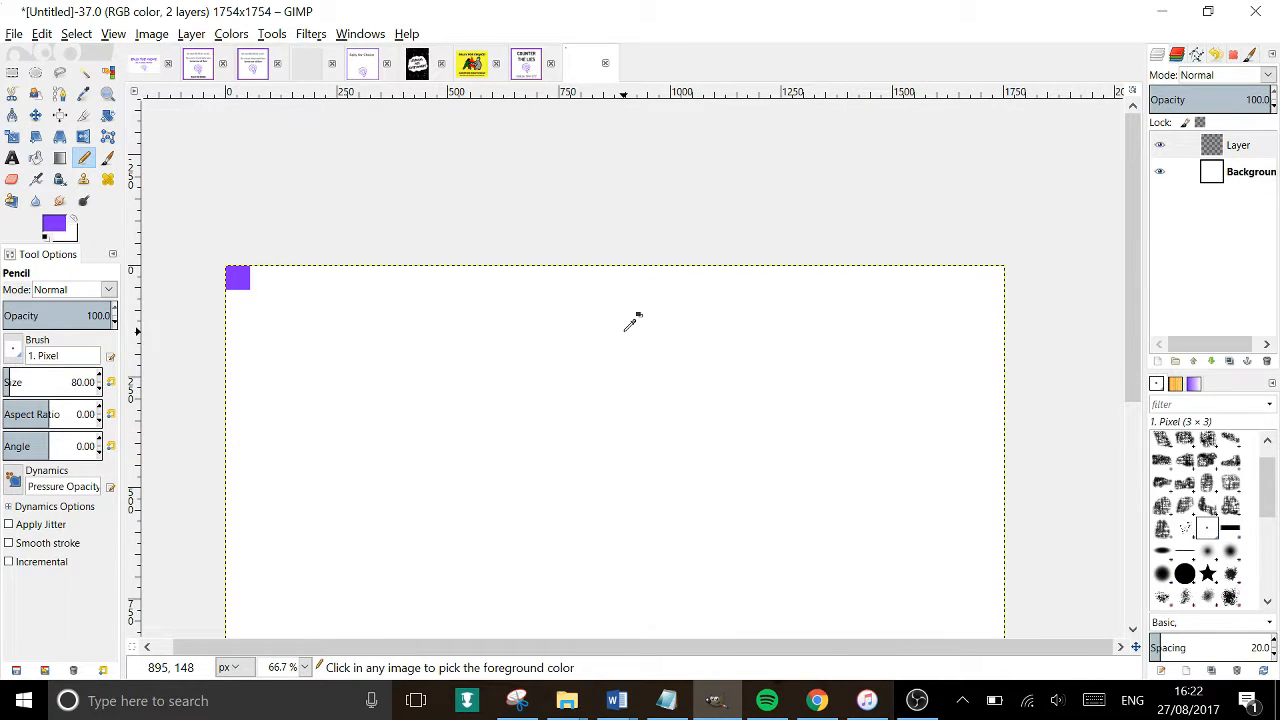
pyautogui.hotkey('ctrl', 'shift')
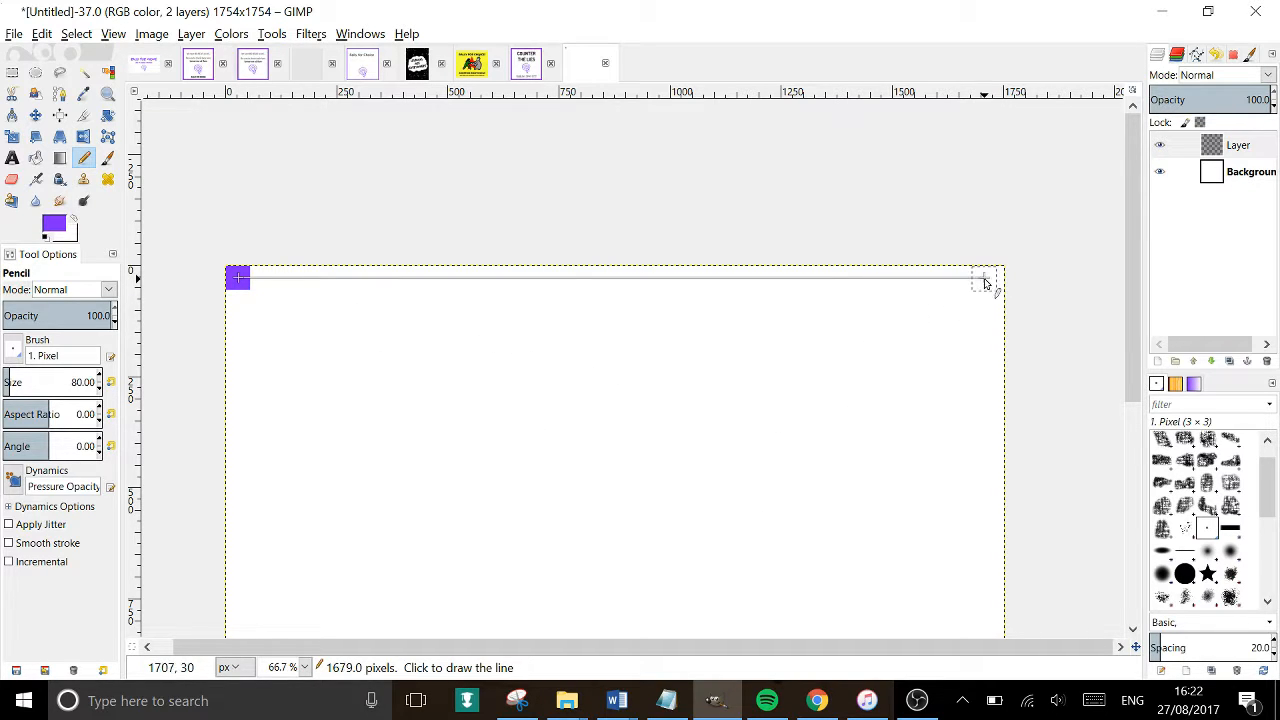
pyautogui.keyDown('shift'); pyautogui.click(1046, 278); pyautogui.keyUp('shift')
pyautogui.press('+')
pyautogui.press('+')
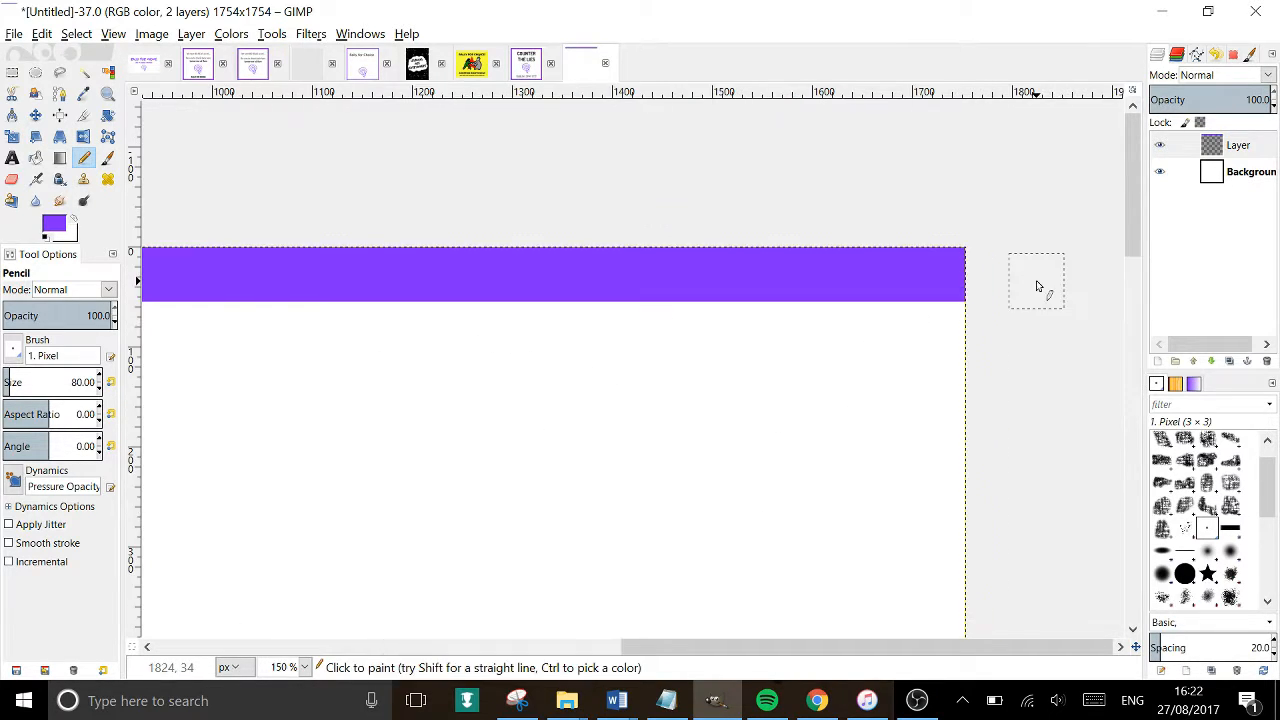
pyautogui.press('+')
pyautogui.press('+')
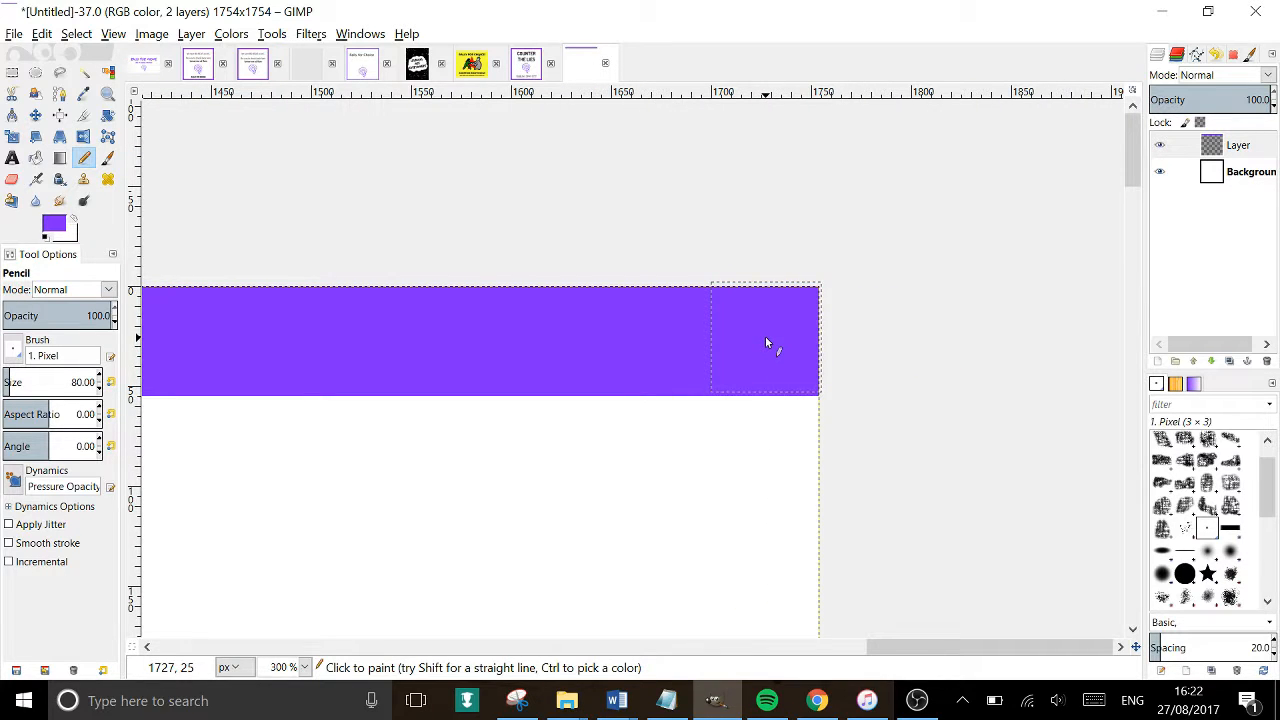
# Draw a straight purple pencil line down the canvas's right edge to the lower-right corner.
pyautogui.keyDown('ctrl'); pyautogui.scroll(-6, 764, 338); pyautogui.keyUp('ctrl')
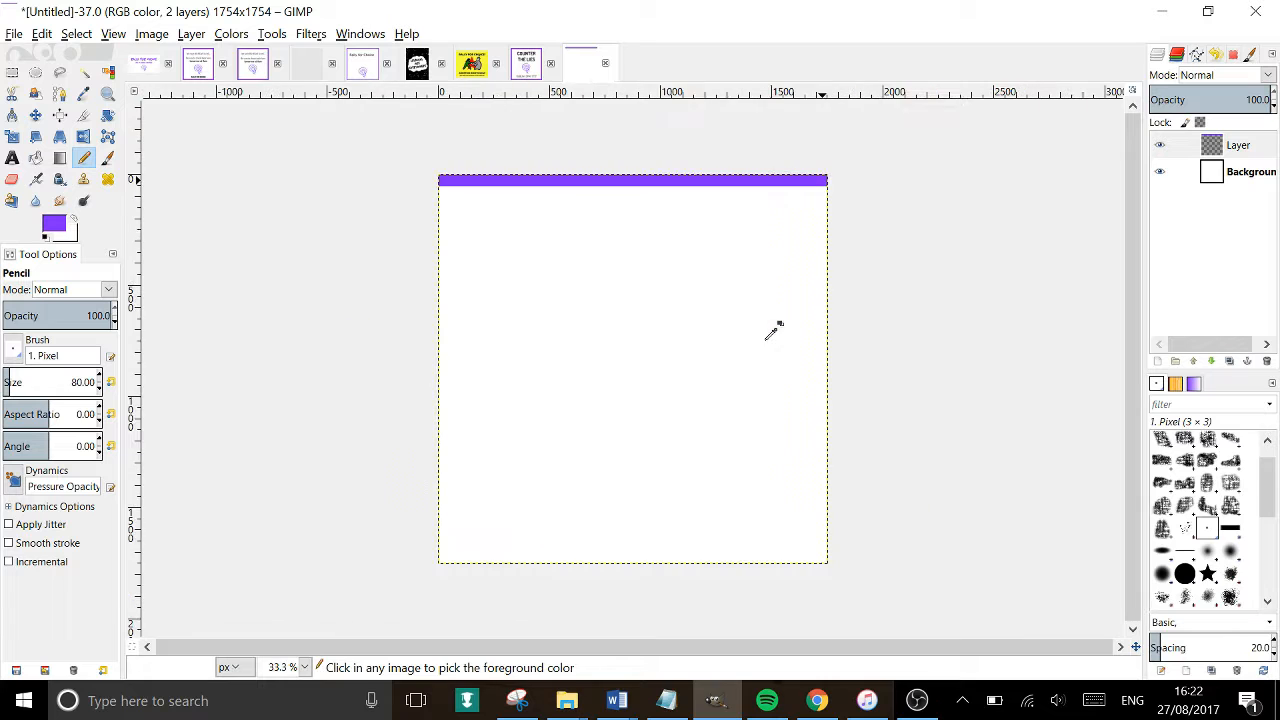
pyautogui.keyDown('shift'); pyautogui.click(828, 600); pyautogui.keyUp('shift')
pyautogui.keyDown('ctrl'); pyautogui.scroll(4, 834, 589); pyautogui.keyUp('ctrl')
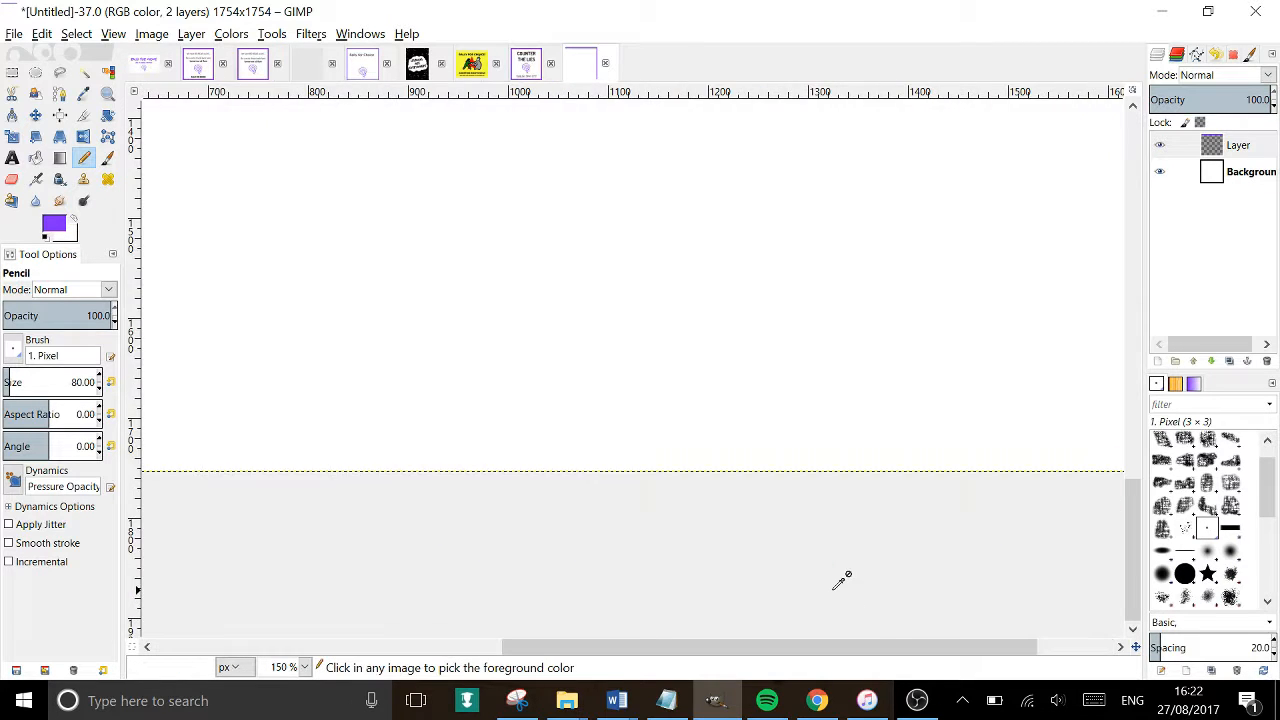
pyautogui.moveTo(835, 588); pyautogui.dragTo(334, 492)
pyautogui.keyDown('ctrl'); pyautogui.scroll(2, 761, 363); pyautogui.keyUp('ctrl')
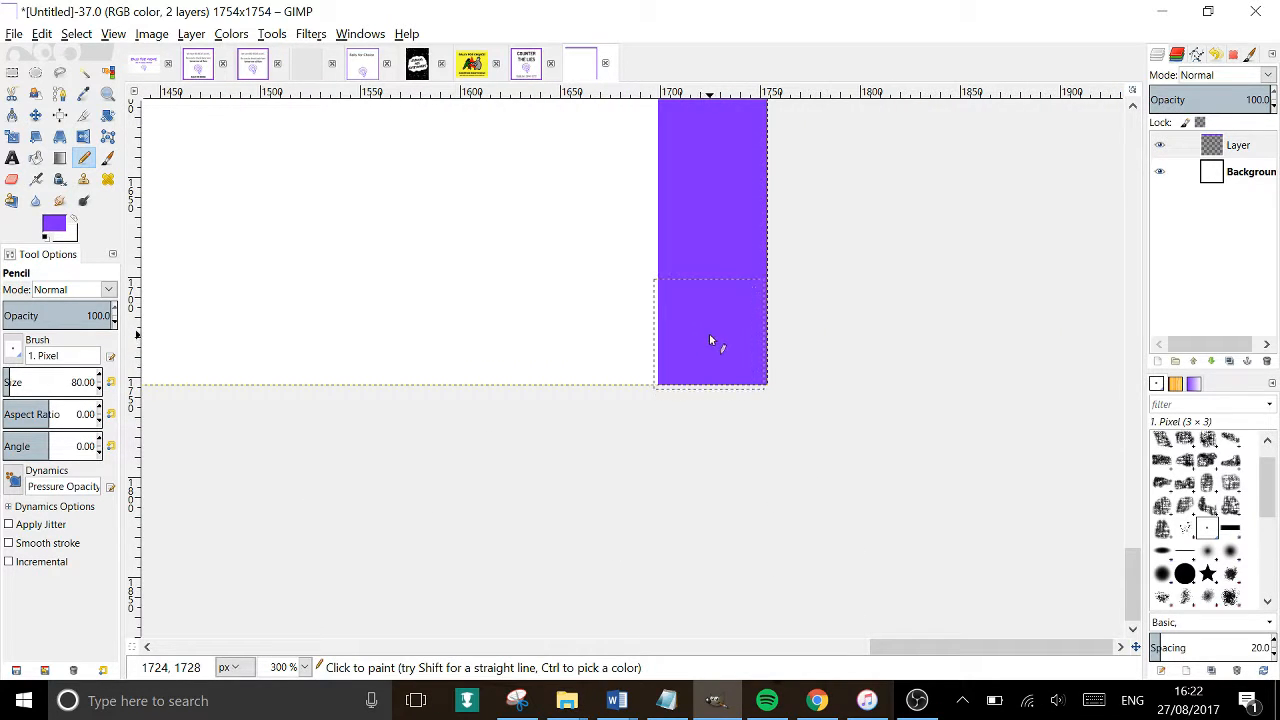
# Draw a straight purple pencil line along the canvas's bottom edge to the lower-left corner.
pyautogui.keyDown('ctrl'); pyautogui.scroll(-5, 712, 329); pyautogui.keyUp('ctrl')
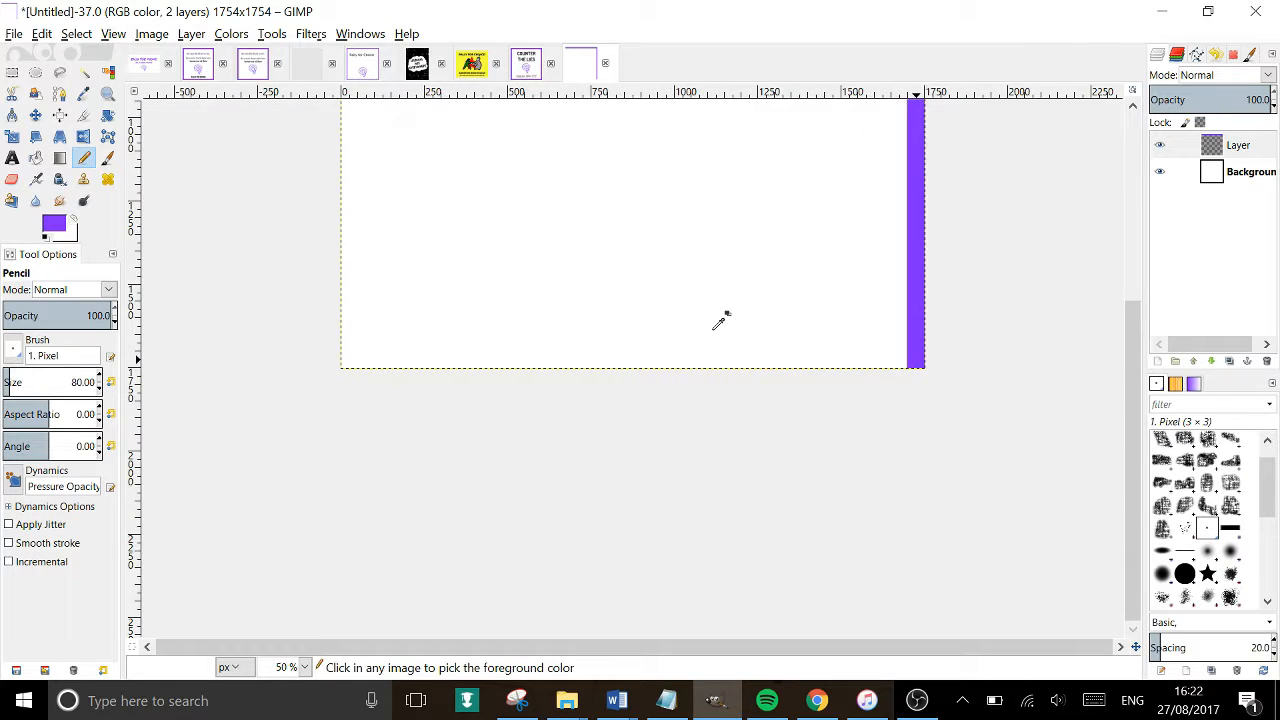
pyautogui.keyDown('ctrl'); pyautogui.scroll(-1, 718, 322); pyautogui.keyUp('ctrl')
pyautogui.keyDown('shift'); pyautogui.click(398, 568); pyautogui.keyUp('shift')
pyautogui.keyDown('ctrl'); pyautogui.scroll(4, 480, 576); pyautogui.keyUp('ctrl')
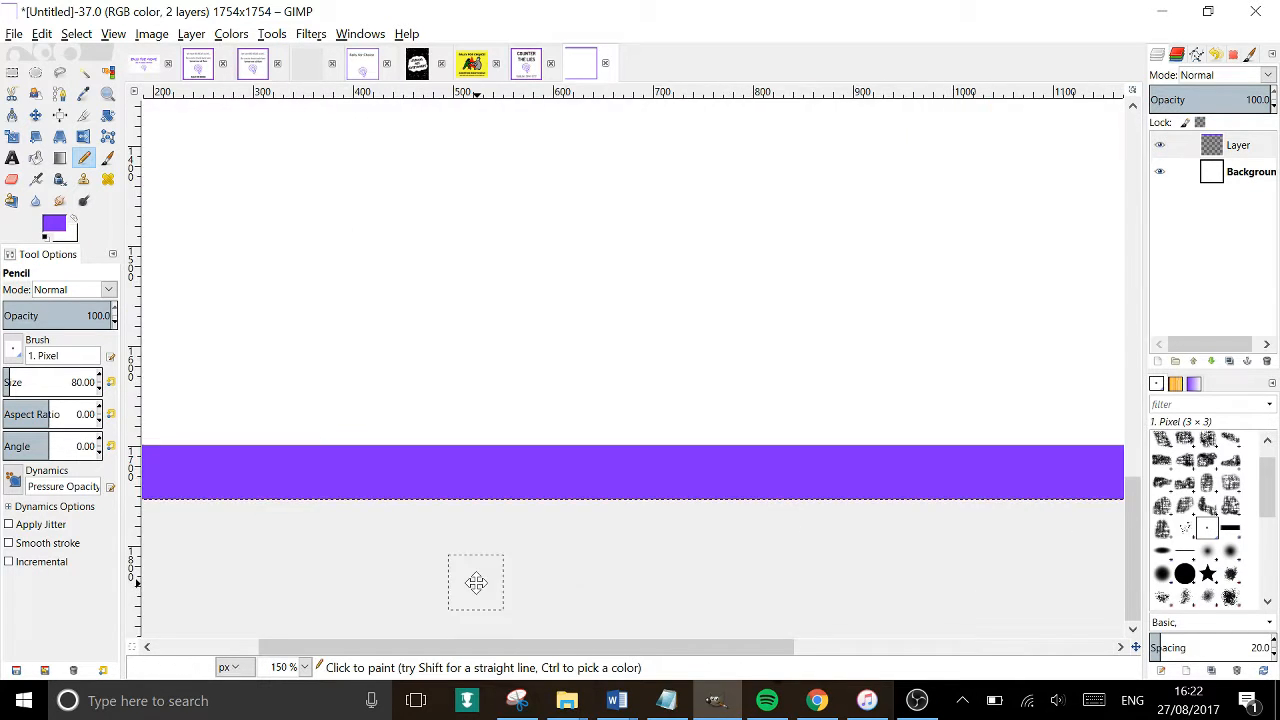
pyautogui.moveTo(476, 583); pyautogui.dragTo(842, 543)
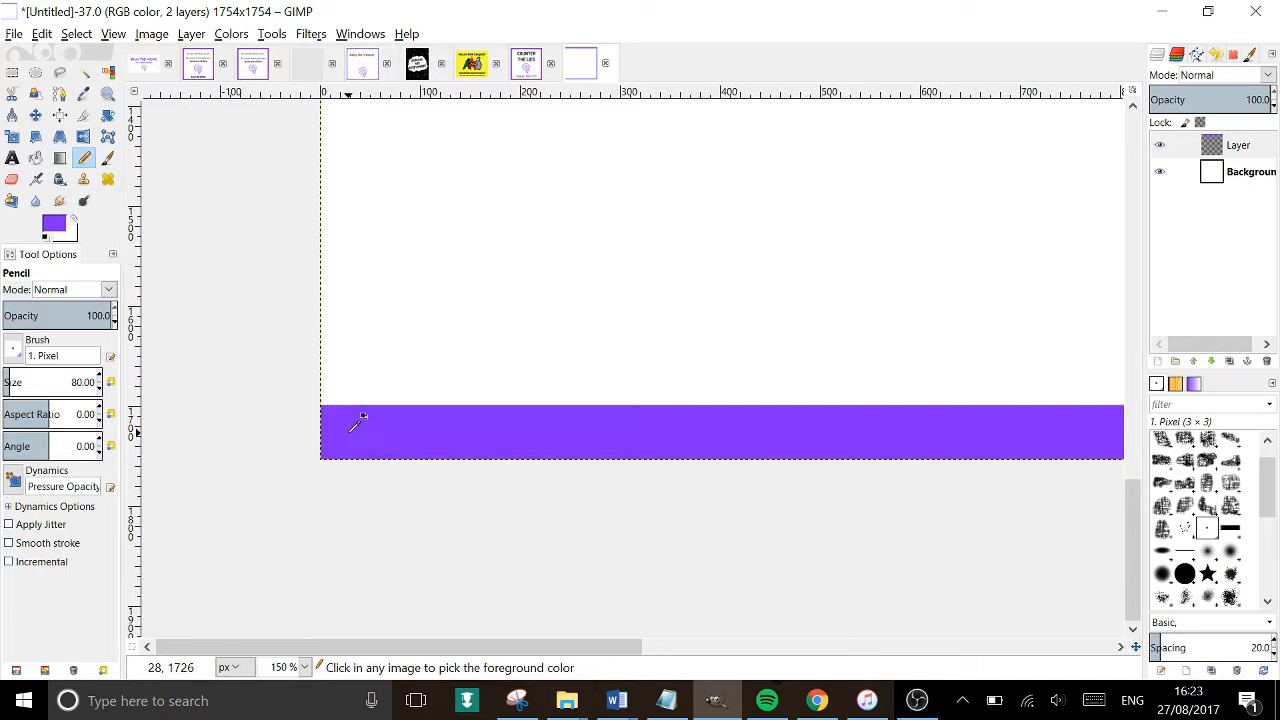
# Close the border with a straight purple line up the left edge, and check it by hiding and showing its layer.
pyautogui.keyDown('ctrl'); pyautogui.scroll(-5, 355, 430); pyautogui.keyUp('ctrl')
pyautogui.keyDown('shift'); pyautogui.click(493, 222); pyautogui.keyUp('shift')
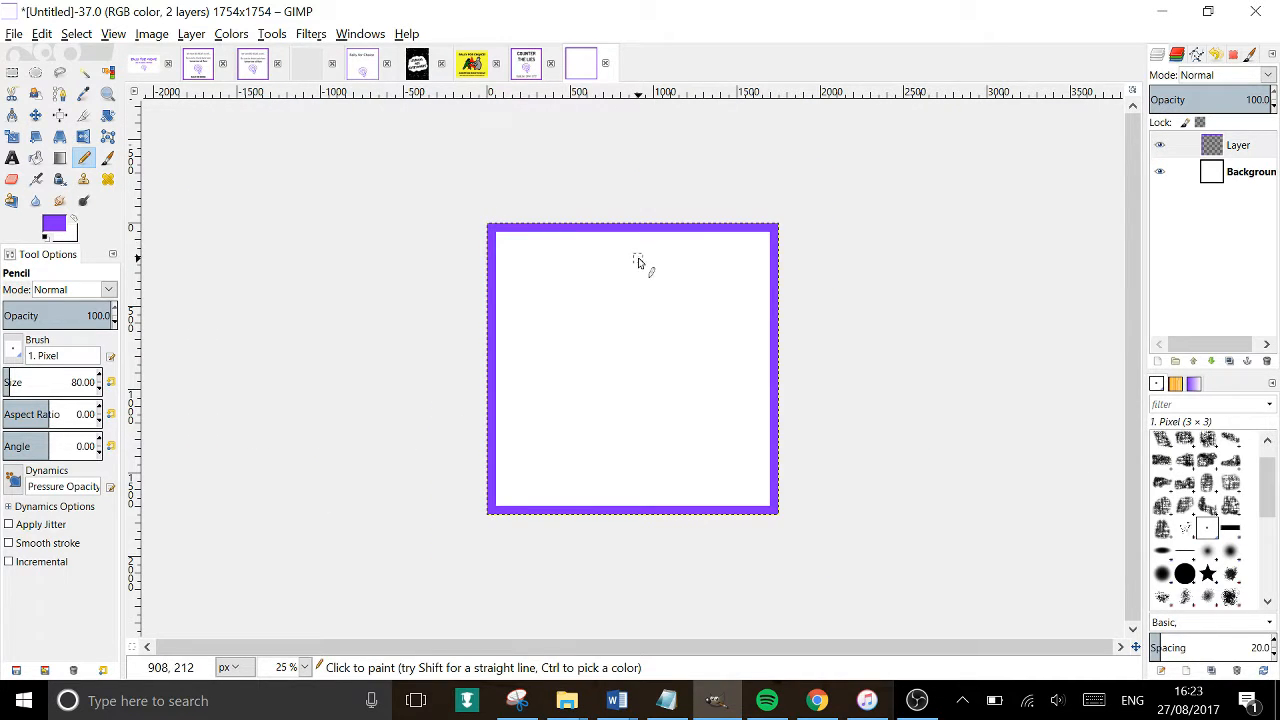
pyautogui.moveTo(640, 263); pyautogui.dragTo(491, 286)
pyautogui.click(1161, 148)
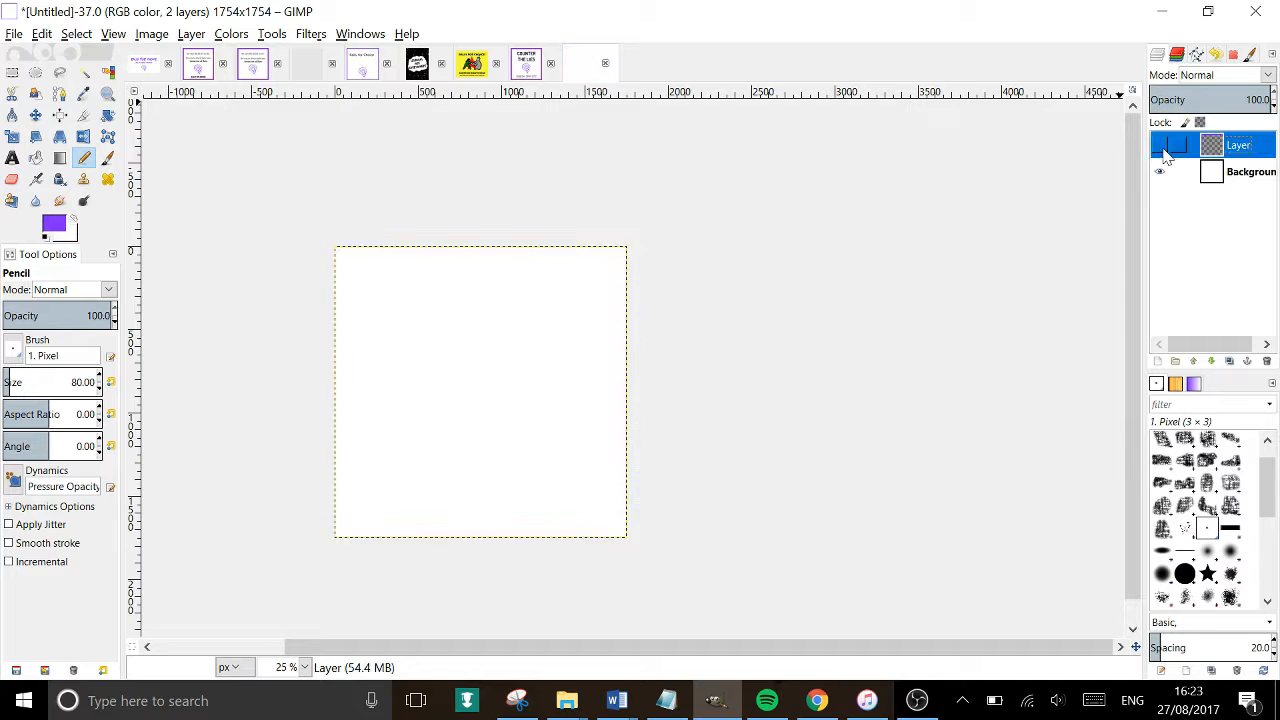
pyautogui.click(1162, 149)
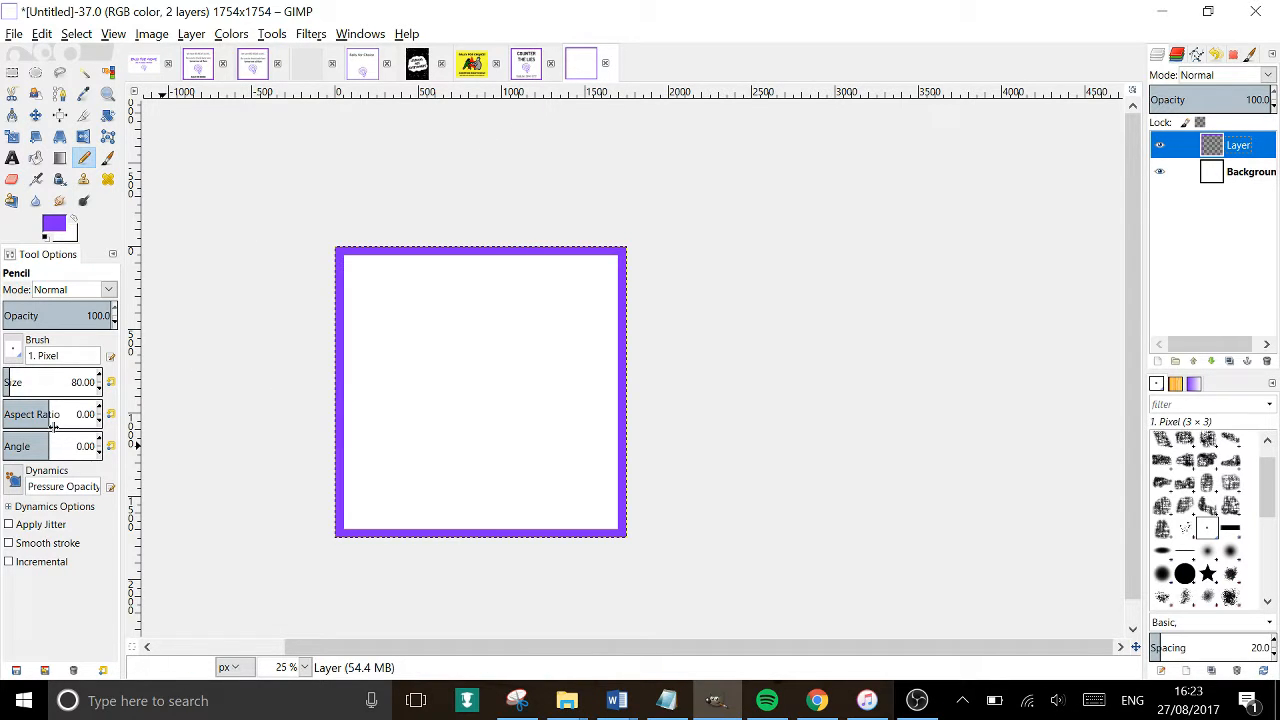
# Switch to the LIES.png image and activate the Fuzzy Select tool.
pyautogui.click(527, 63)
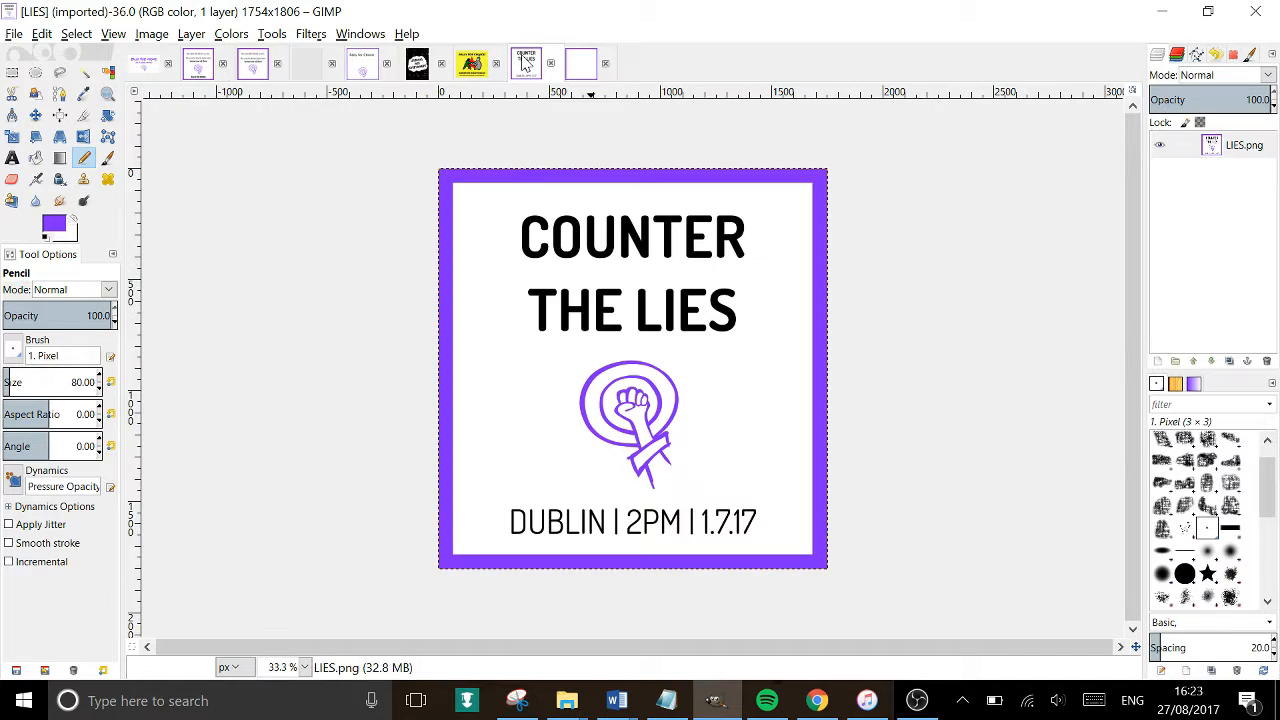
pyautogui.click(84, 74)
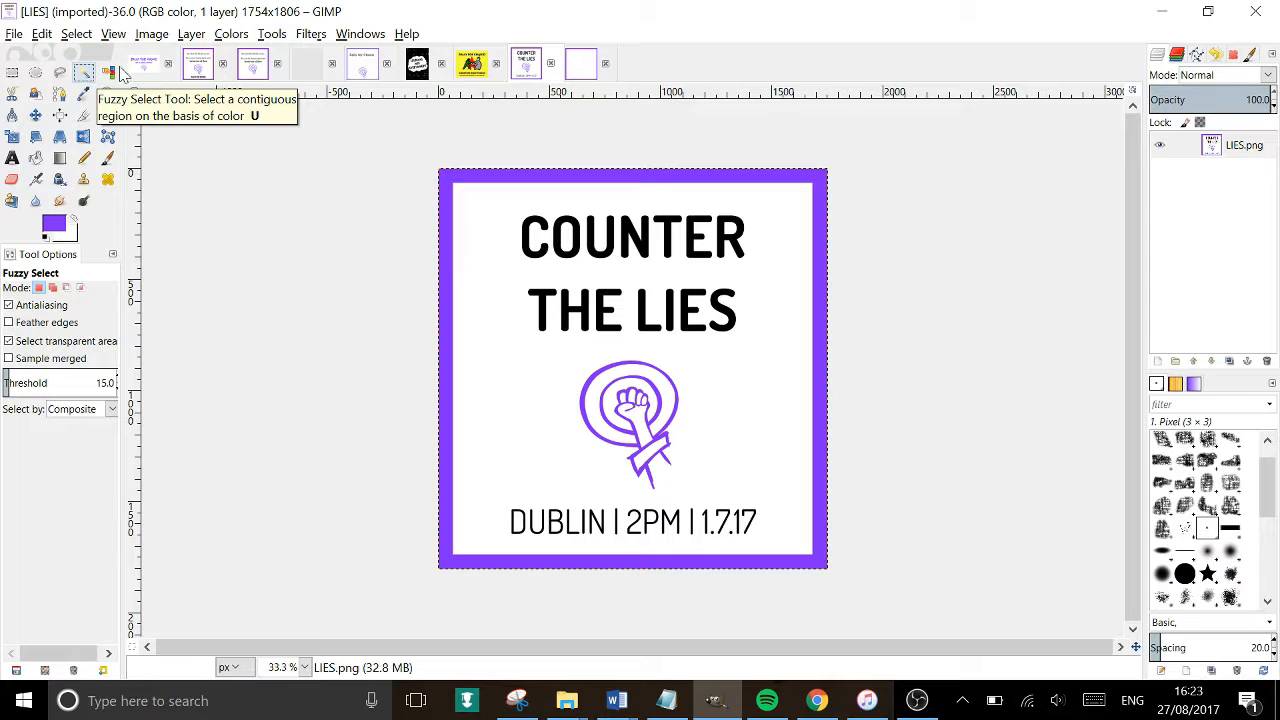
# Try Fuzzy Select on the letter E and on the white background of LIES.png, and clear the selection.
pyautogui.click(689, 309)
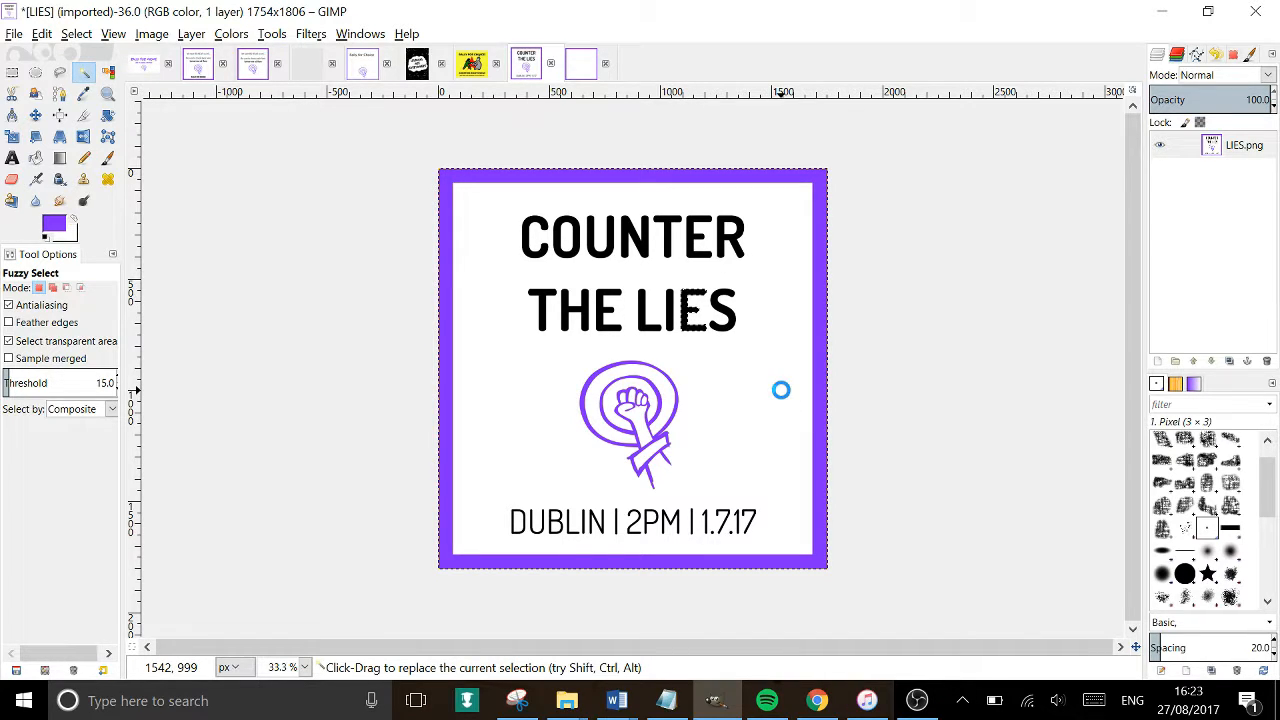
pyautogui.click(704, 287)
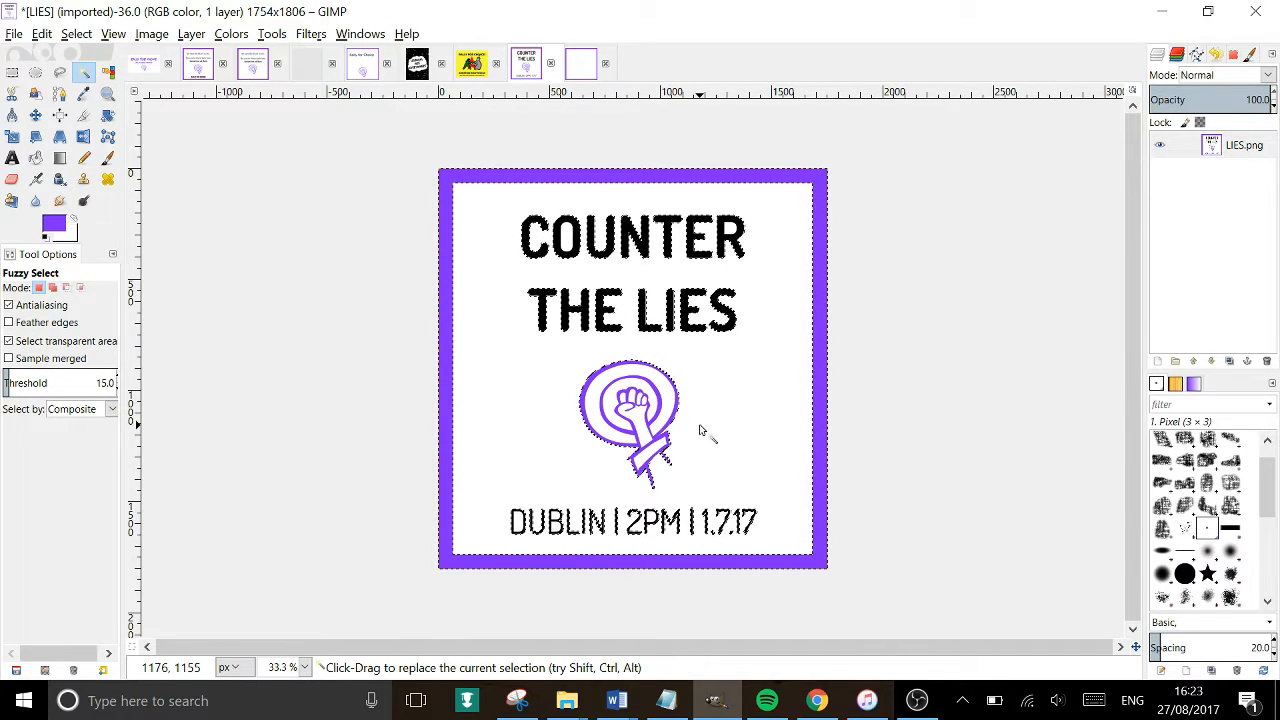
pyautogui.hotkey('ctrl', 'shift', 'a')
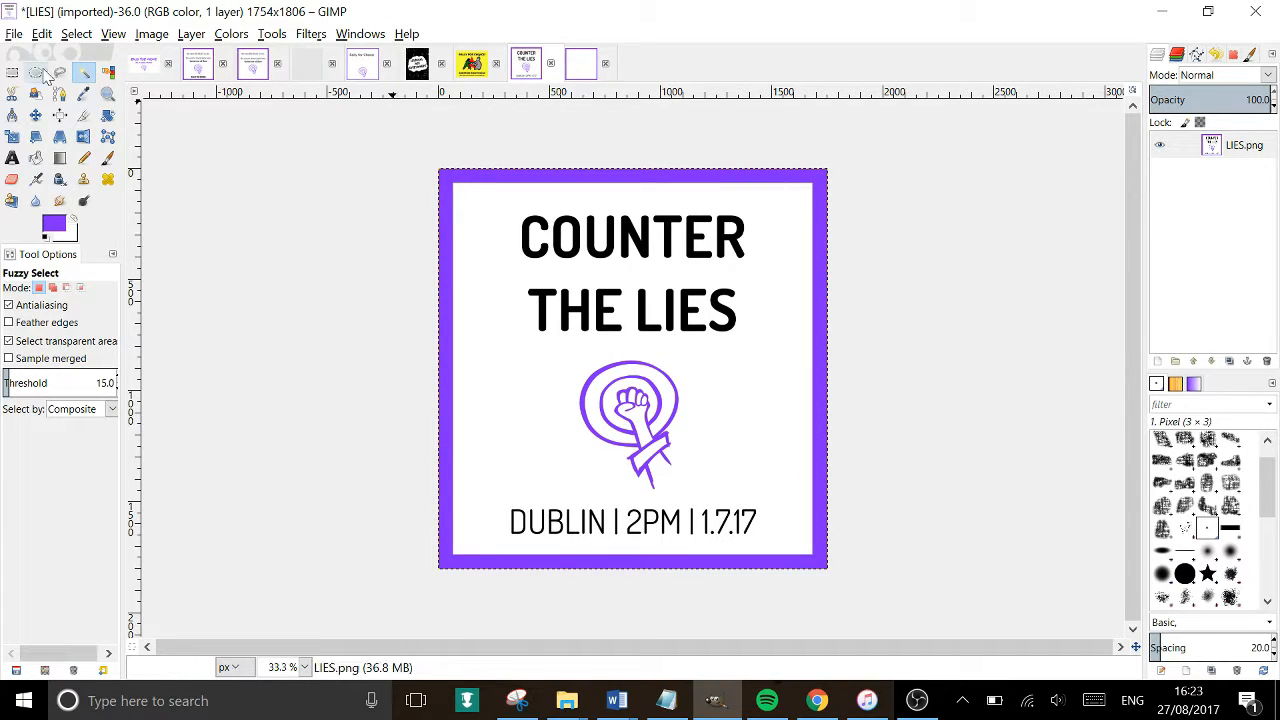
pyautogui.click(77, 34)
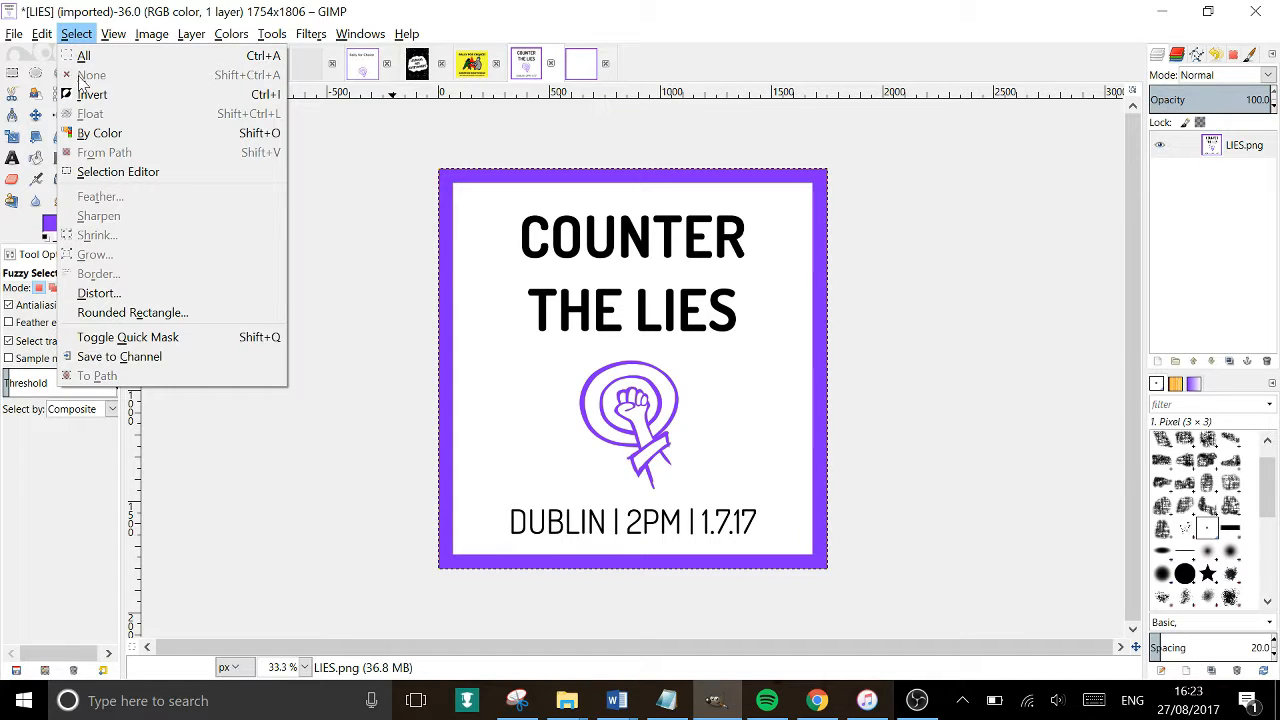
pyautogui.click(286, 12)
# Select the purple fist symbol in LIES.png by its colour region and copy it.
pyautogui.scroll(3, 656, 373)
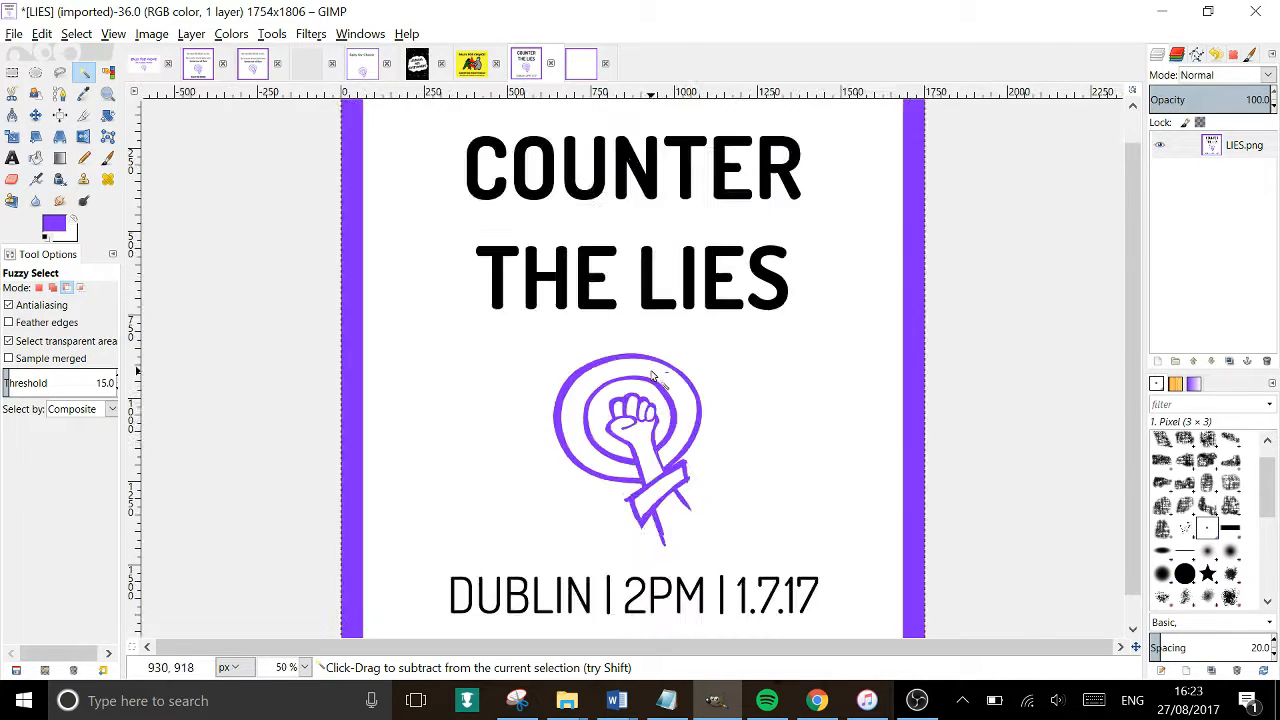
pyautogui.scroll(2, 650, 374)
pyautogui.click(600, 325)
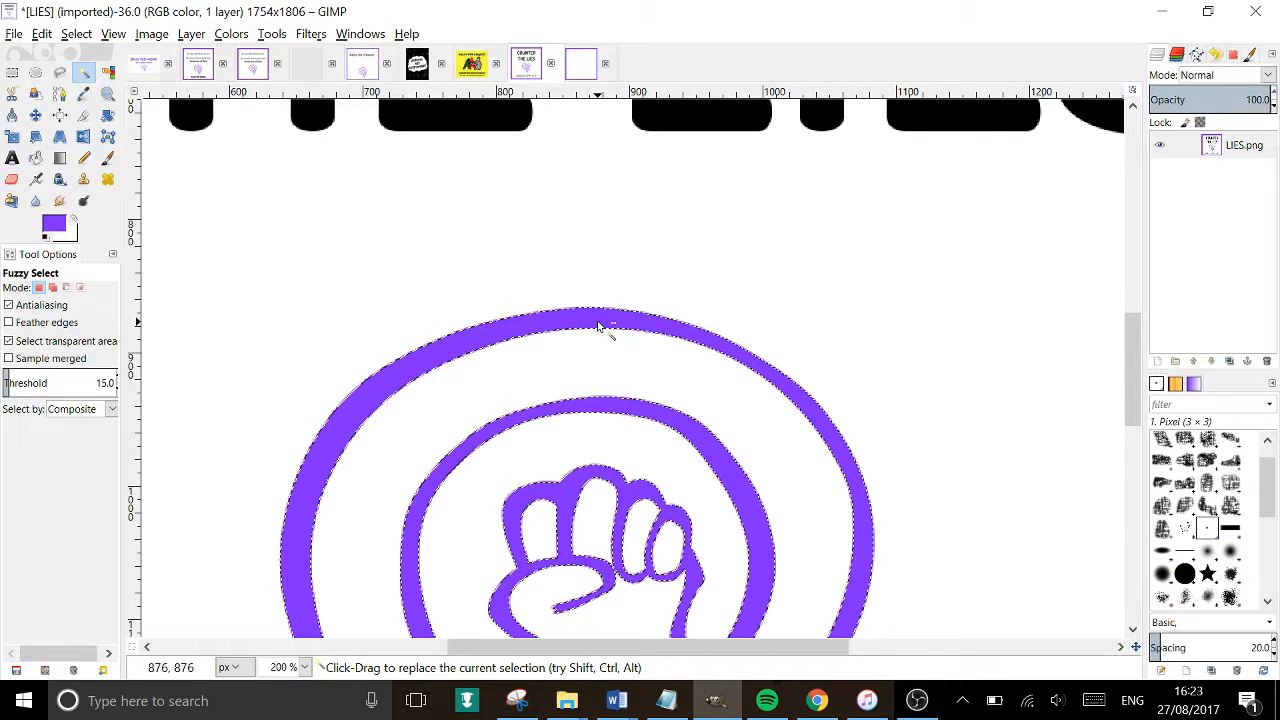
pyautogui.hotkey('ctrl', 'c')
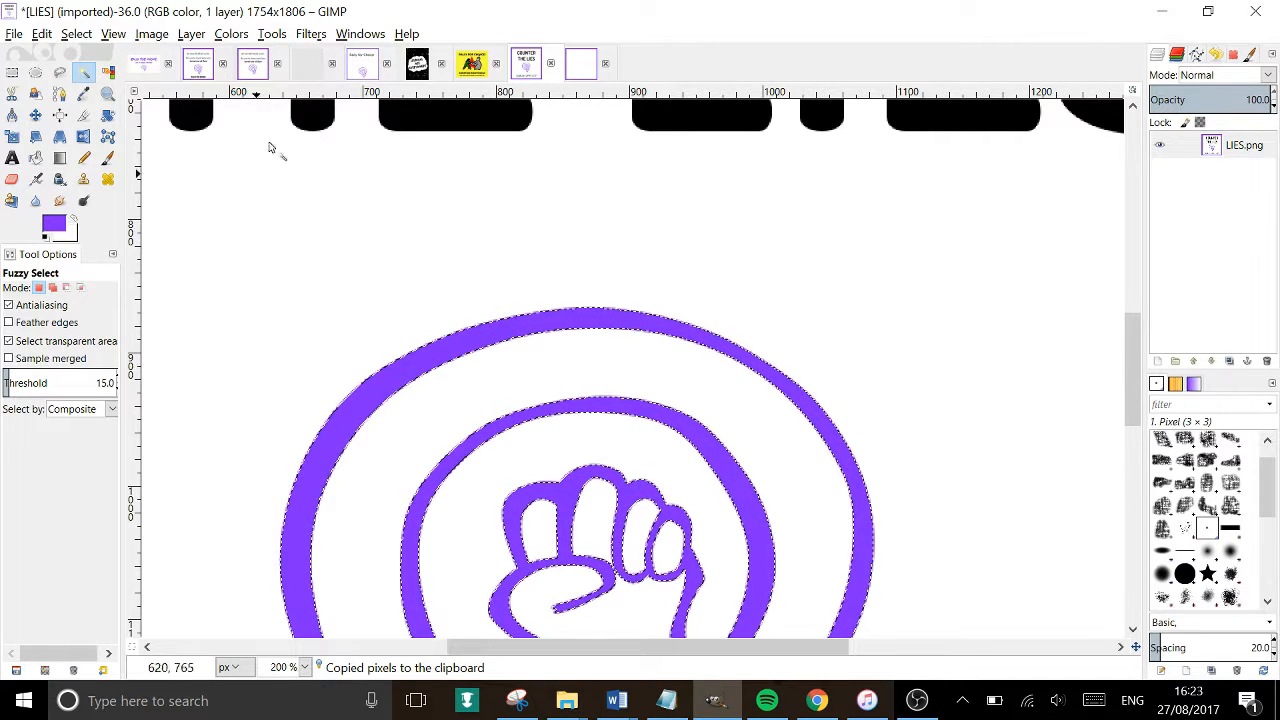
# Paste the fist symbol into the bordered poster image and turn the floating selection into a new layer.
pyautogui.click(581, 63)
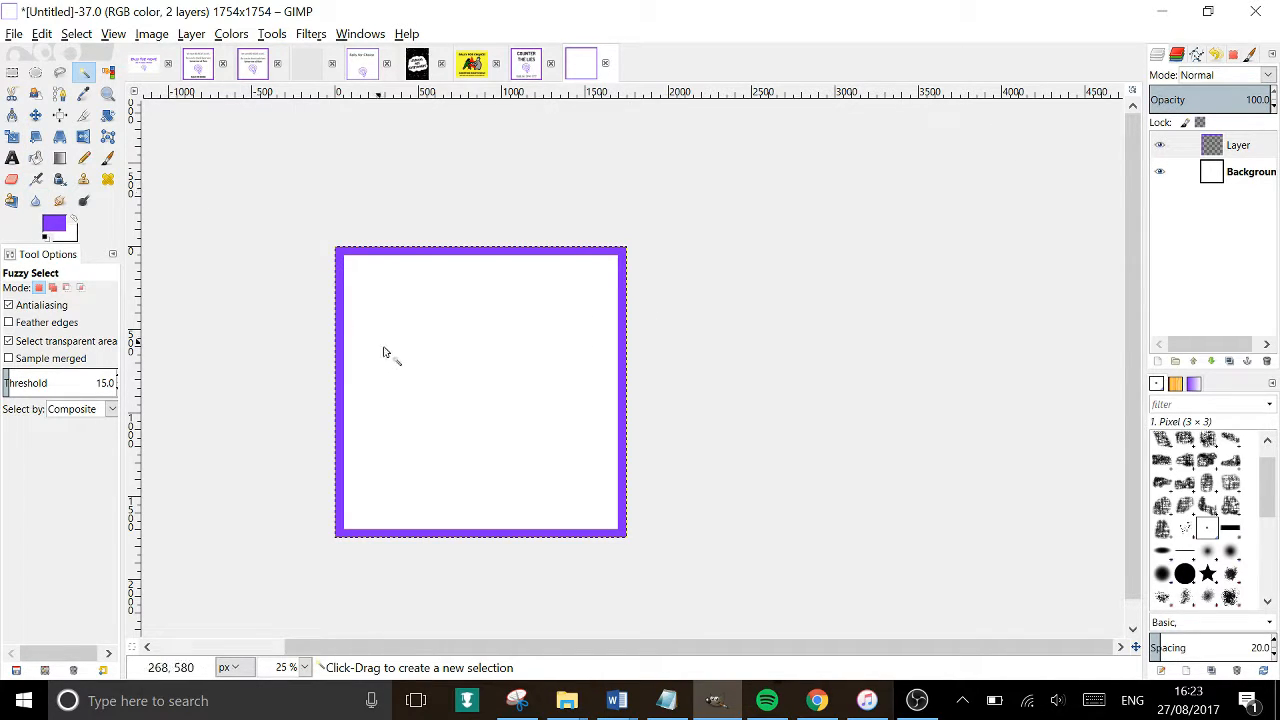
pyautogui.hotkey('ctrl', 'v')
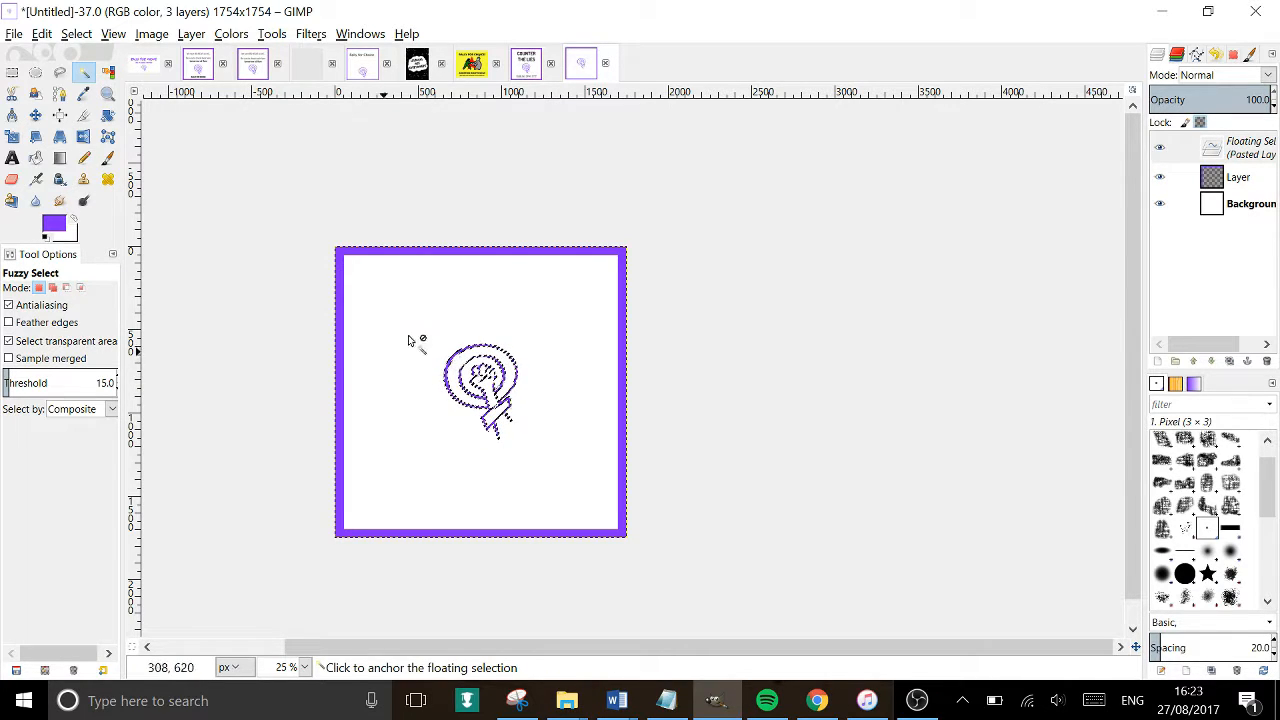
pyautogui.rightClick(1264, 158)
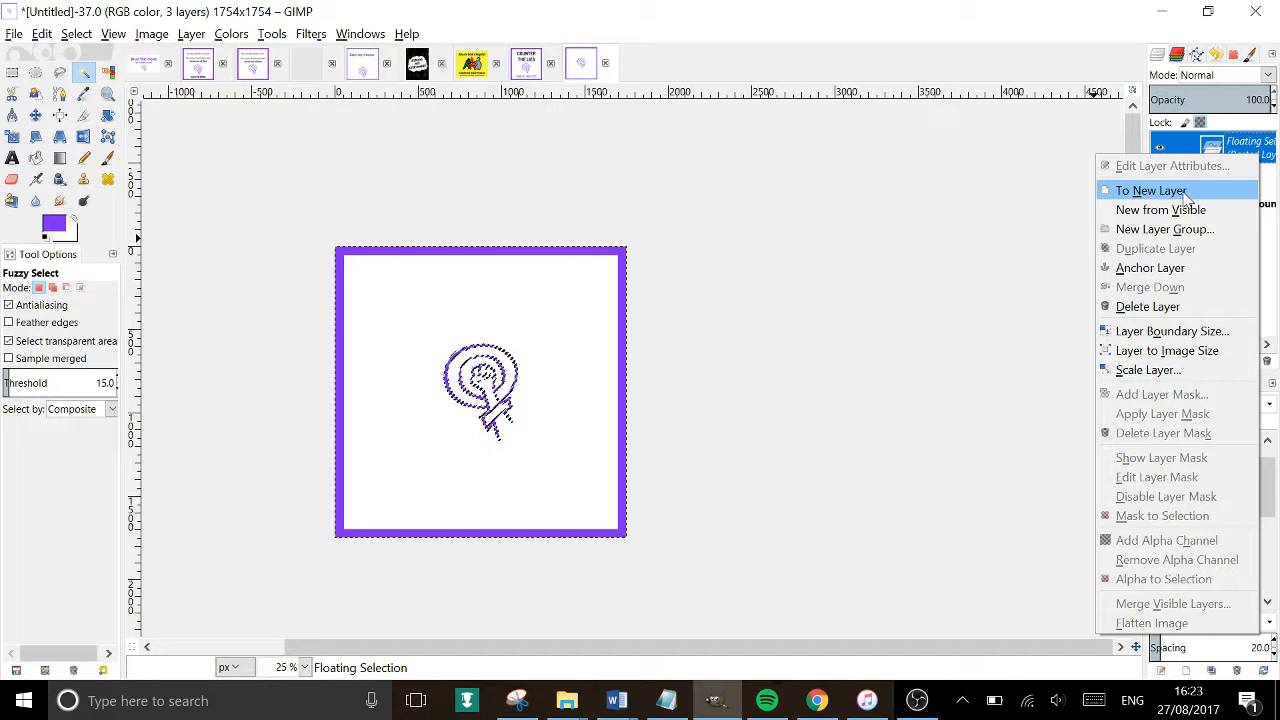
pyautogui.click(1185, 191)
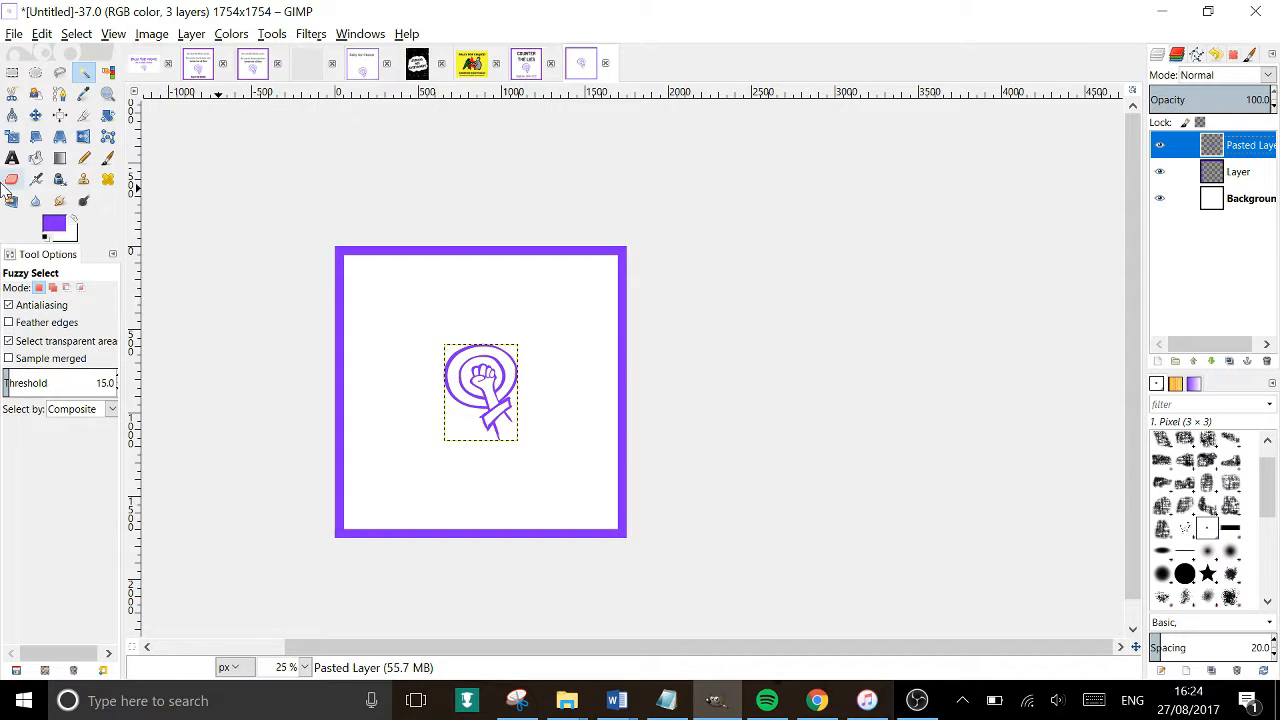
# Move the pasted fist symbol down to the lower middle of the poster, just above the bottom border.
pyautogui.click(43, 118)
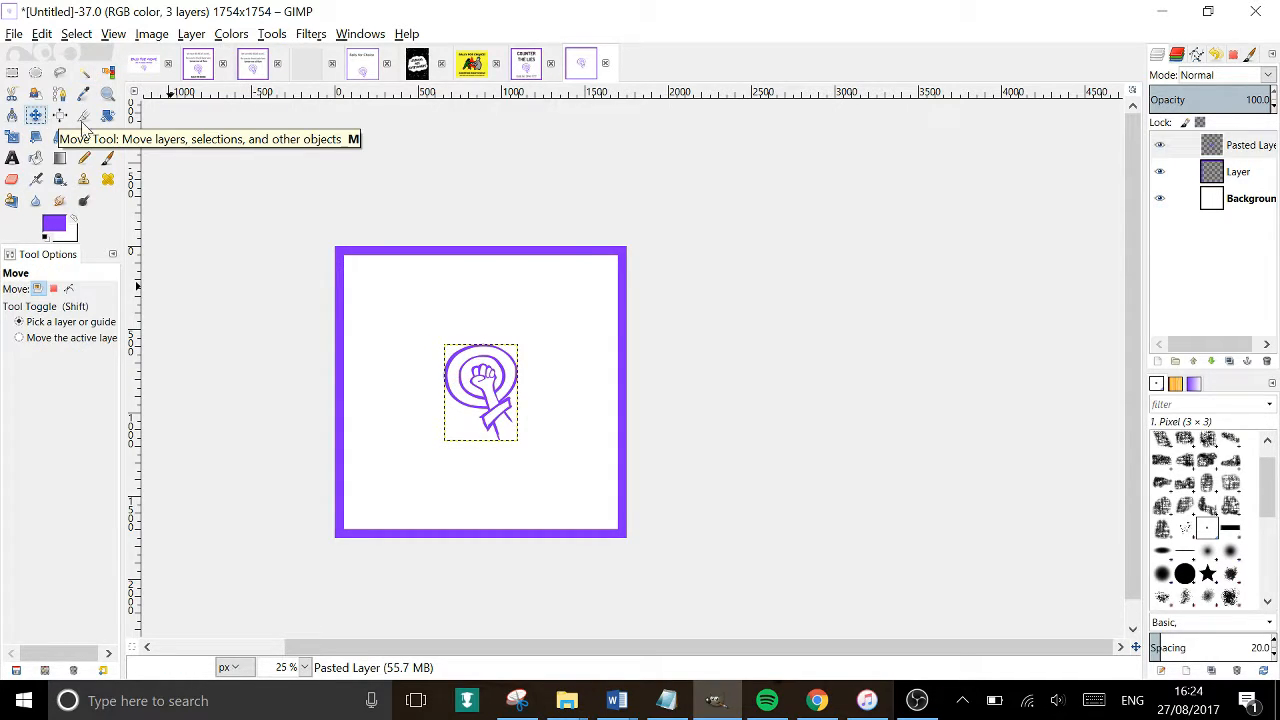
pyautogui.press('+')
pyautogui.press('+')
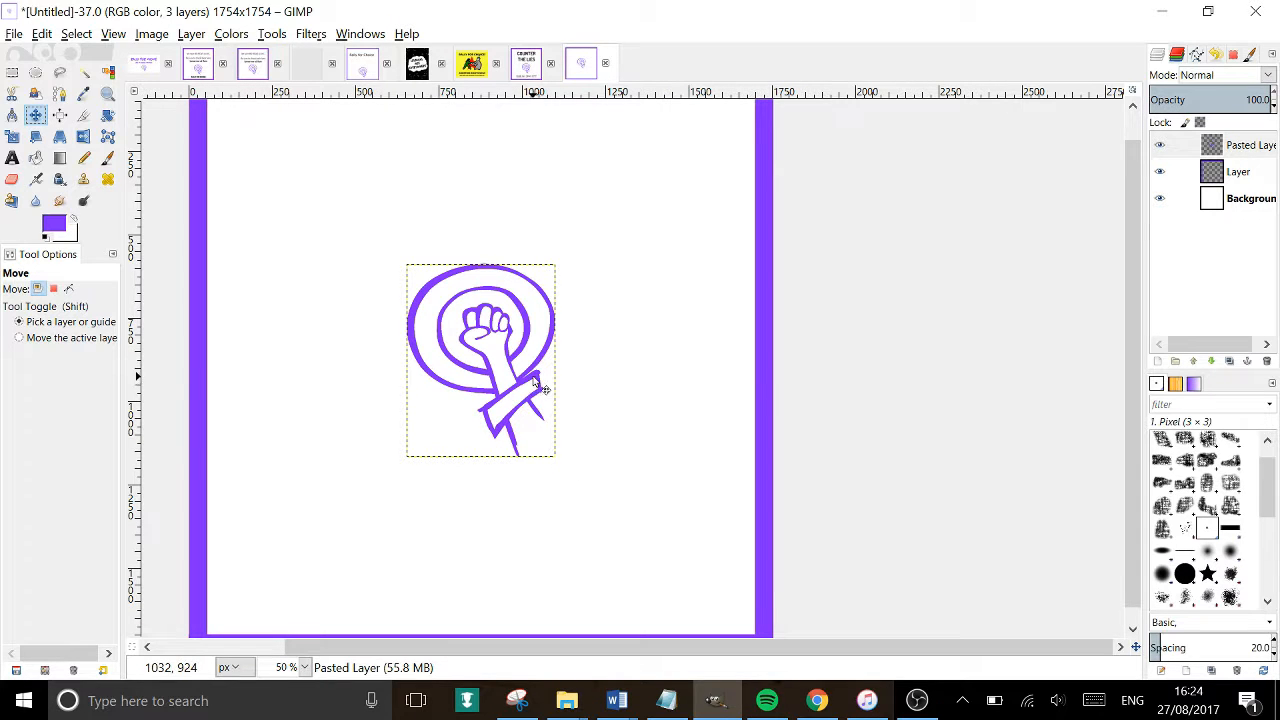
pyautogui.moveTo(538, 388); pyautogui.dragTo(542, 542)
pyautogui.press('-')
pyautogui.moveTo(581, 481); pyautogui.dragTo(616, 443)
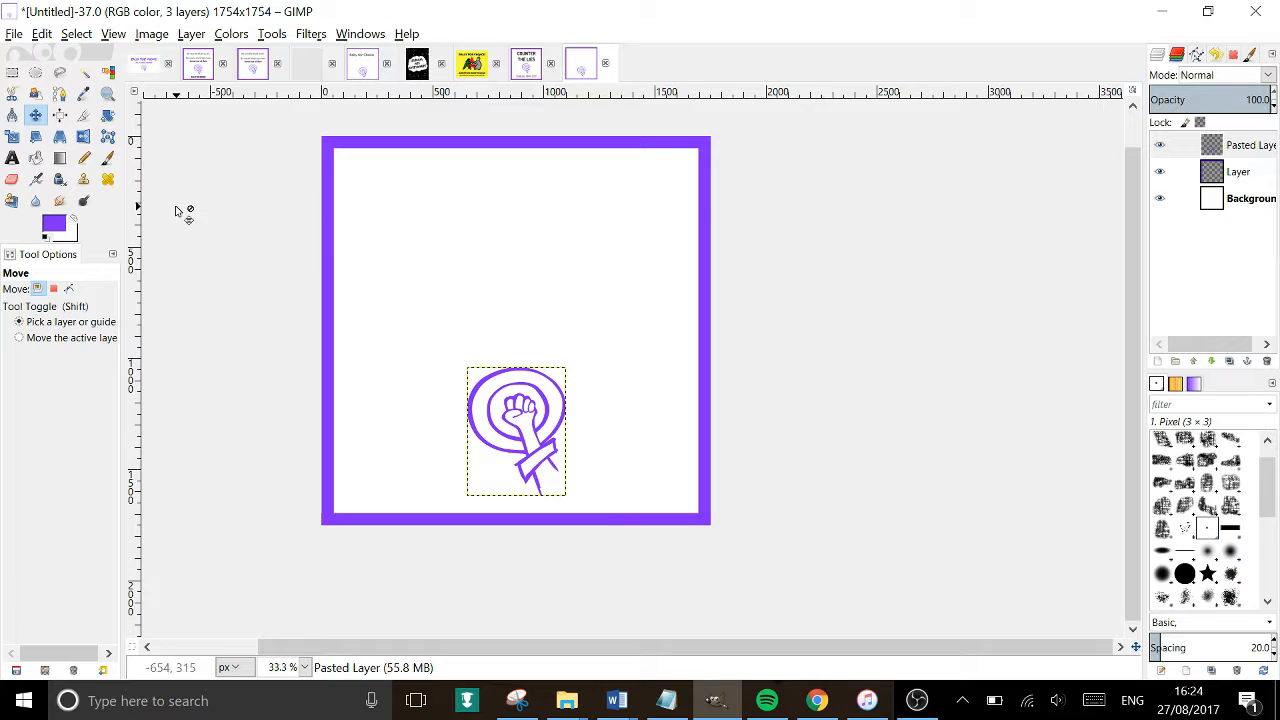
# Scale the fist symbol layer down to 309 × 402 px with its aspect ratio kept.
pyautogui.click(12, 137)
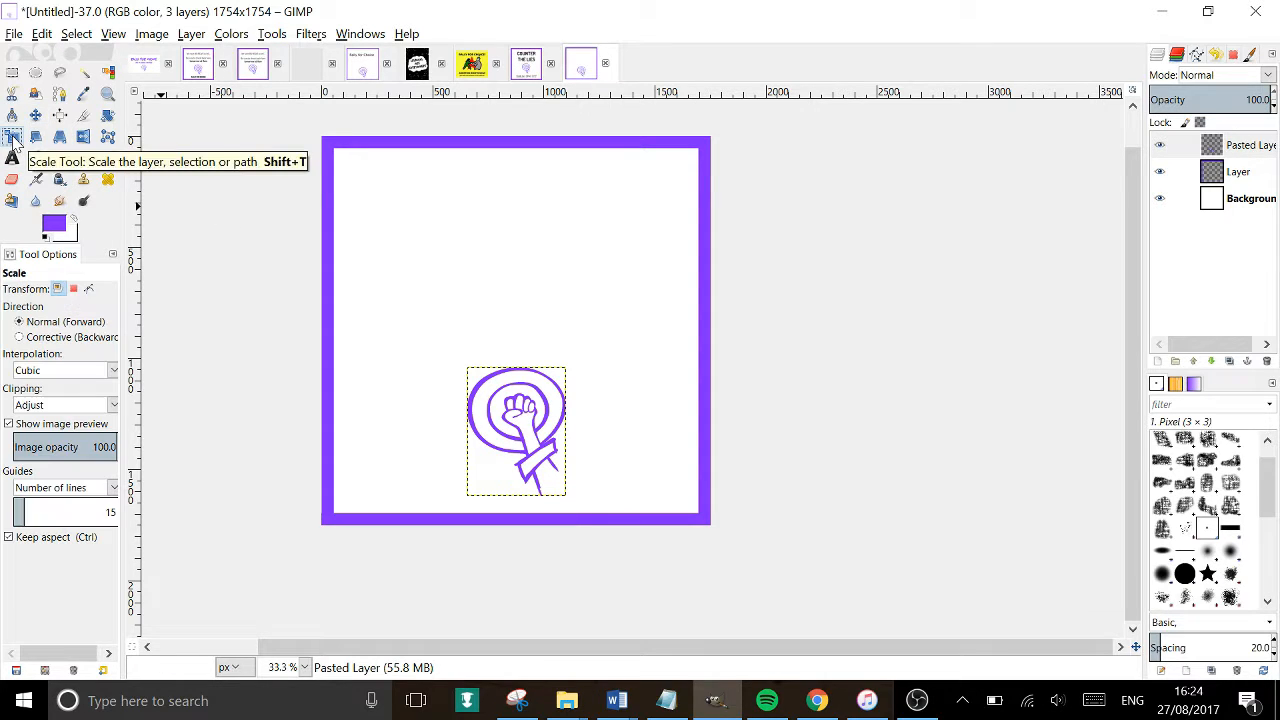
pyautogui.click(549, 458)
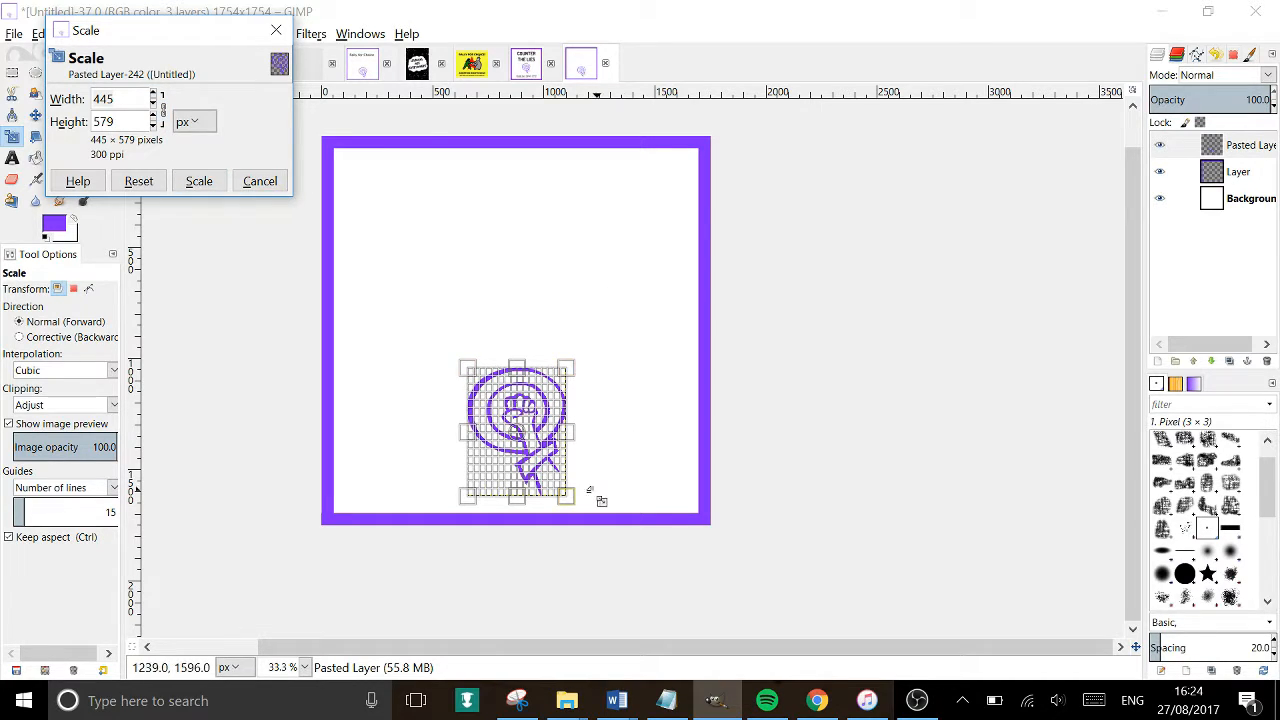
pyautogui.moveTo(582, 505); pyautogui.dragTo(587, 511)
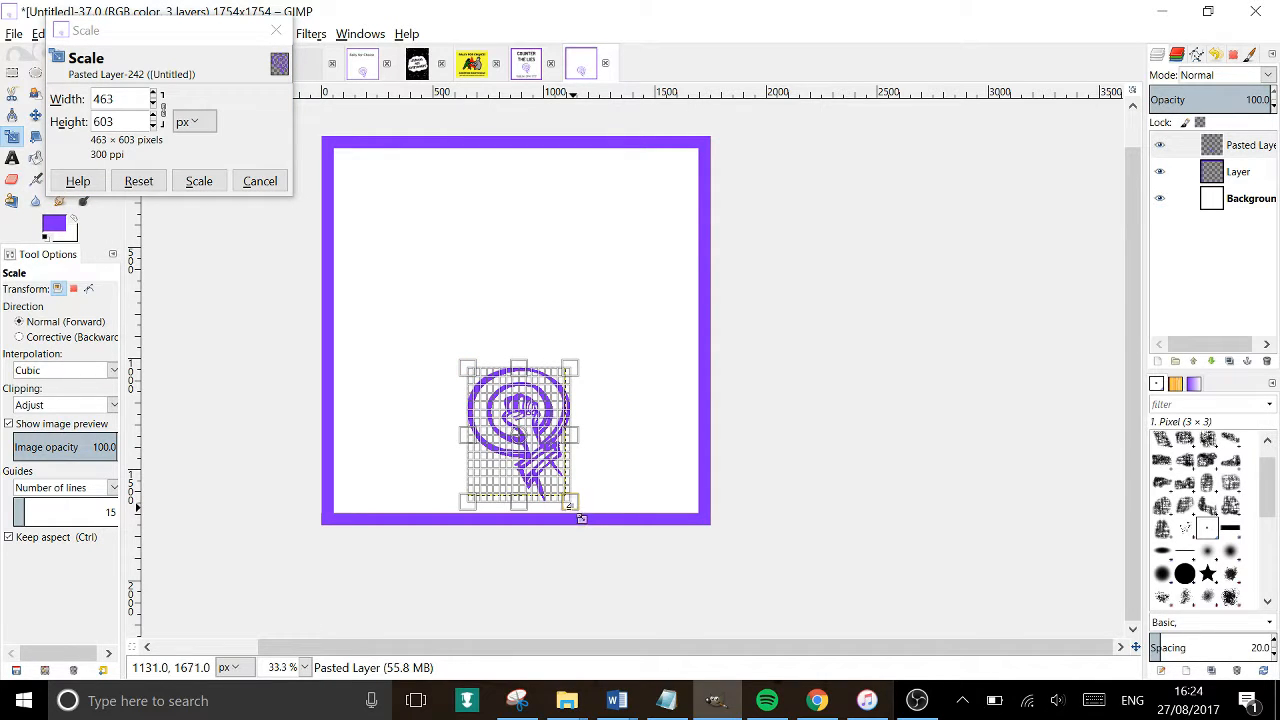
pyautogui.moveTo(571, 505); pyautogui.dragTo(520, 466)
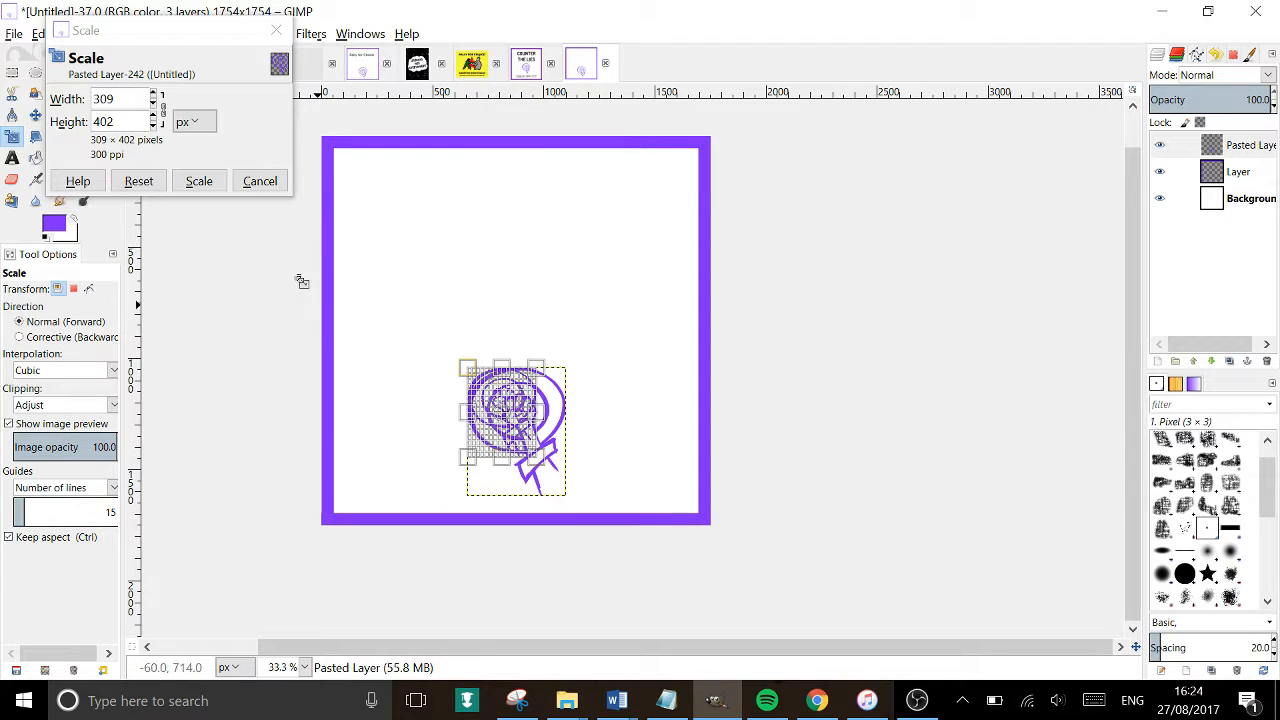
pyautogui.click(197, 181)
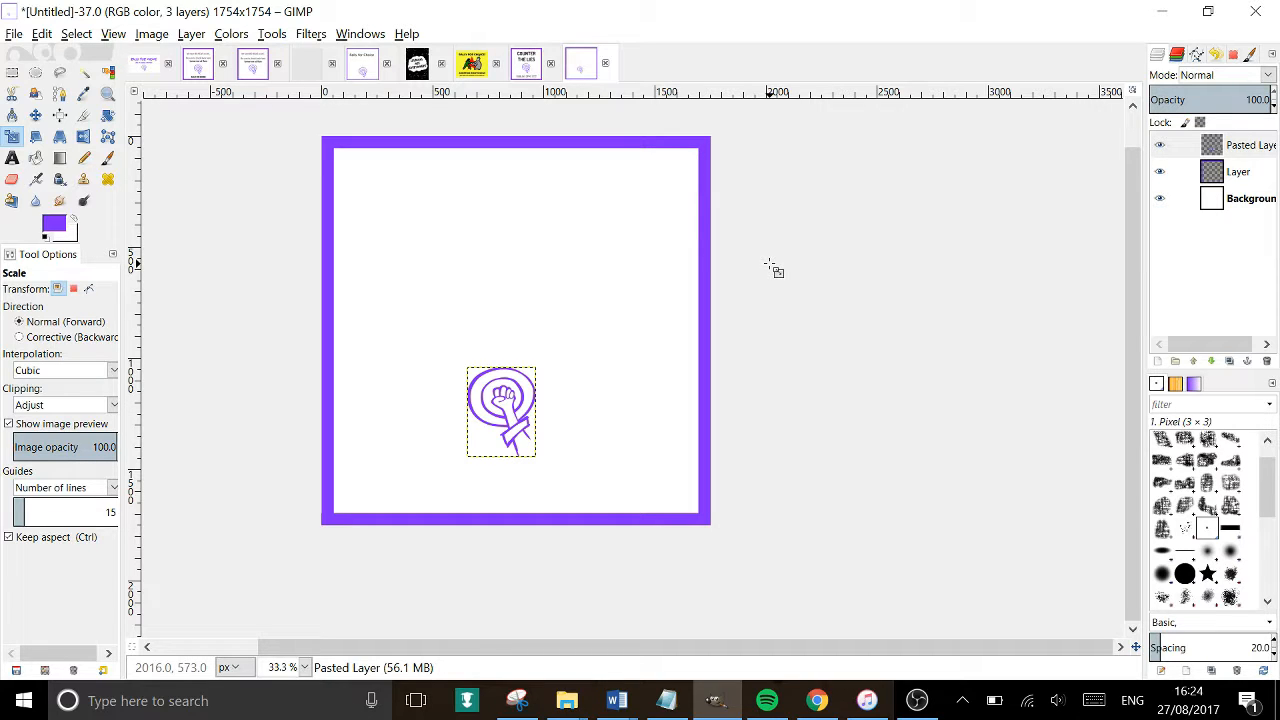
# Add a vertical guide at 50 % of the poster's width.
pyautogui.click(191, 36)
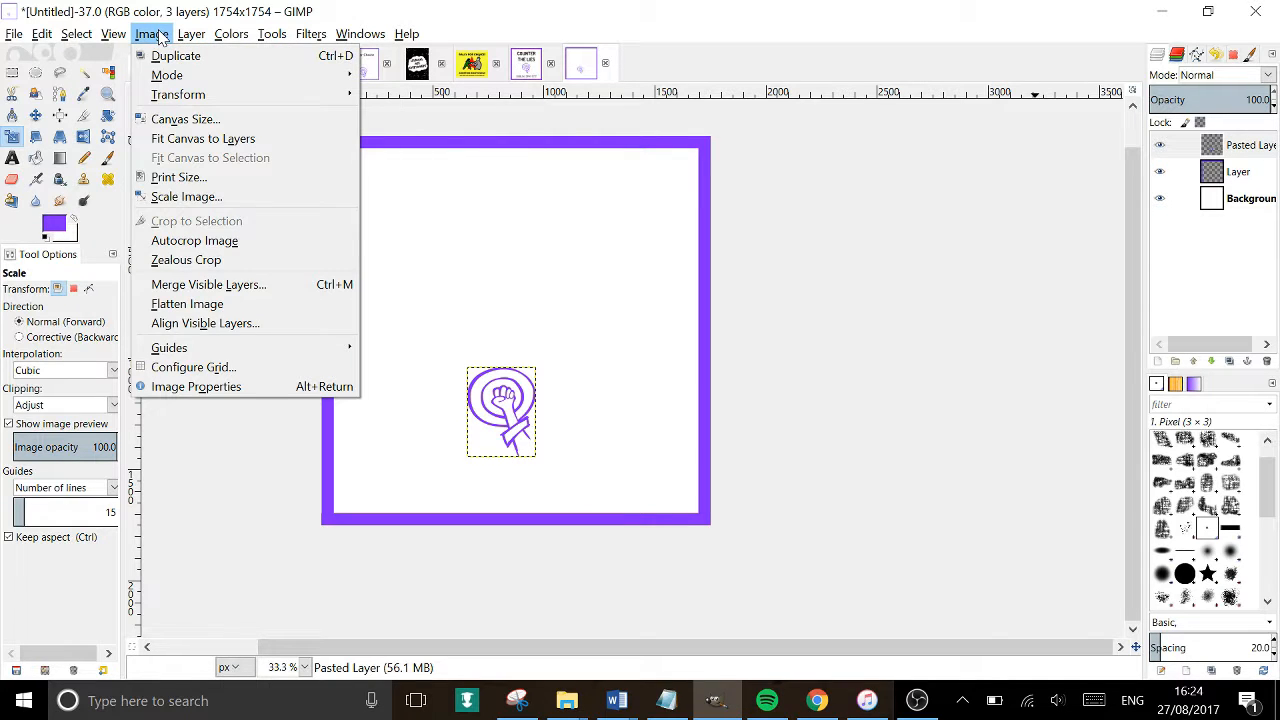
pyautogui.moveTo(204, 349)
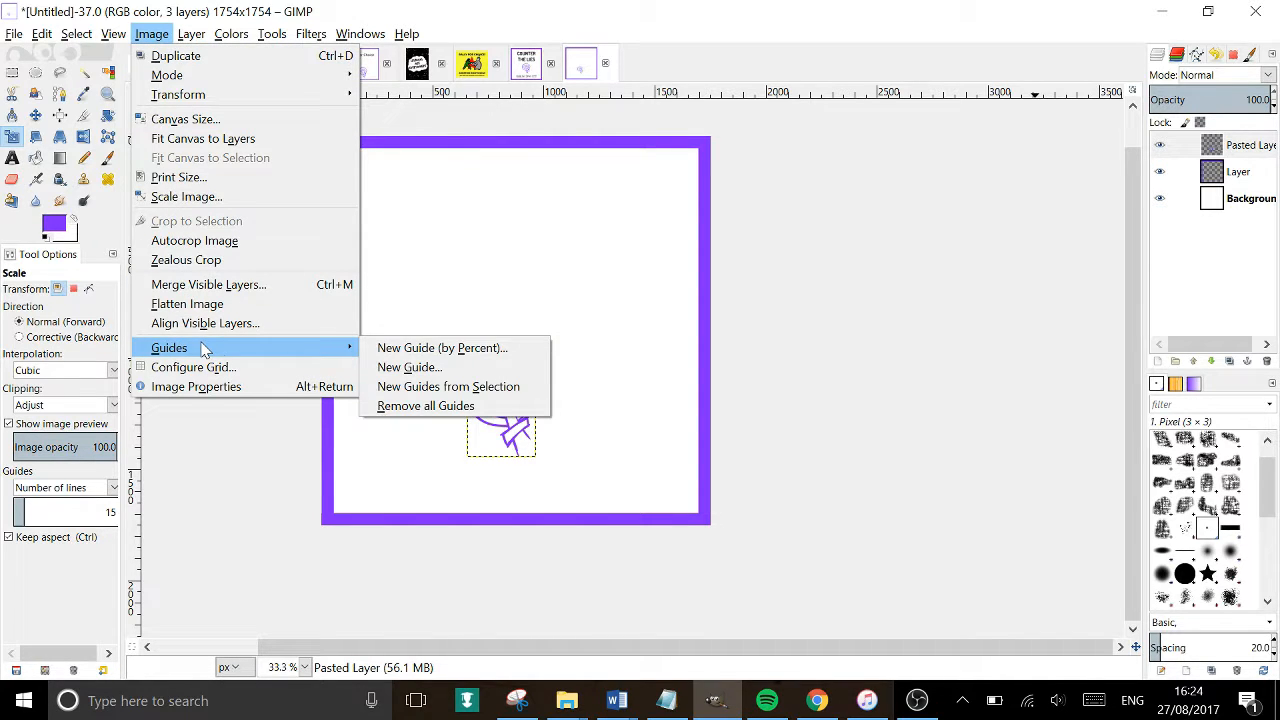
pyautogui.click(413, 351)
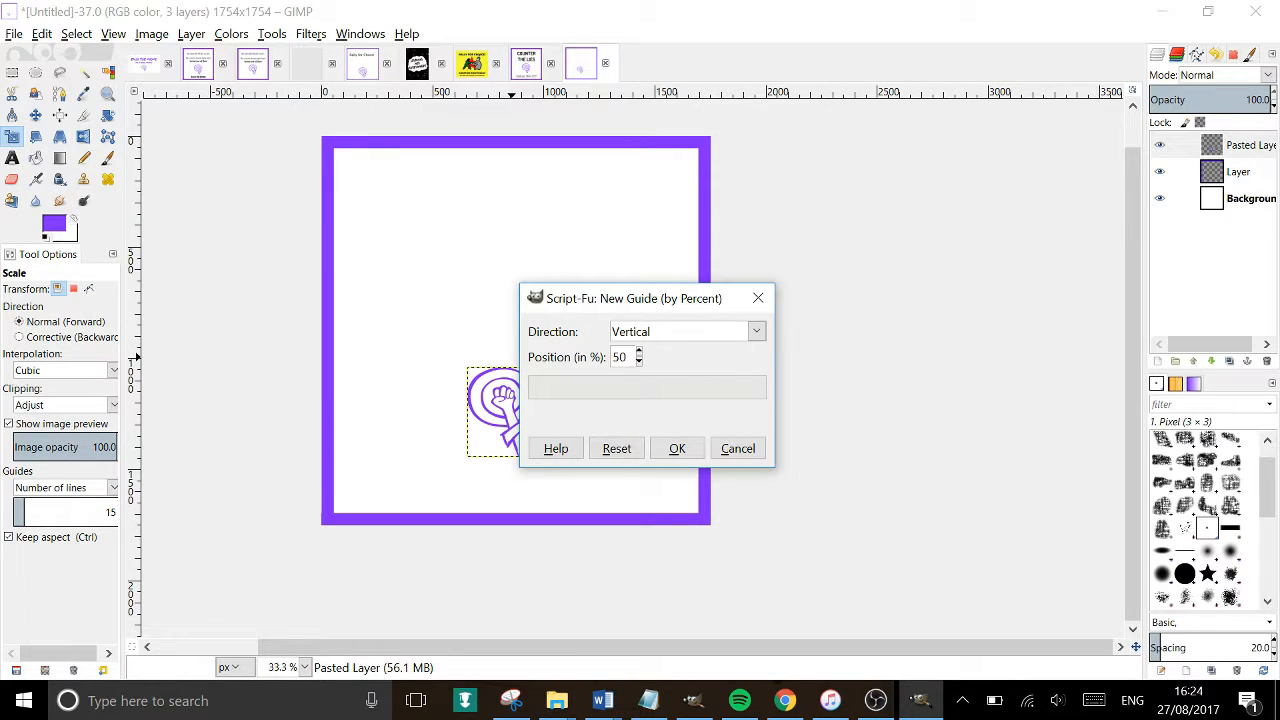
pyautogui.click(677, 448)
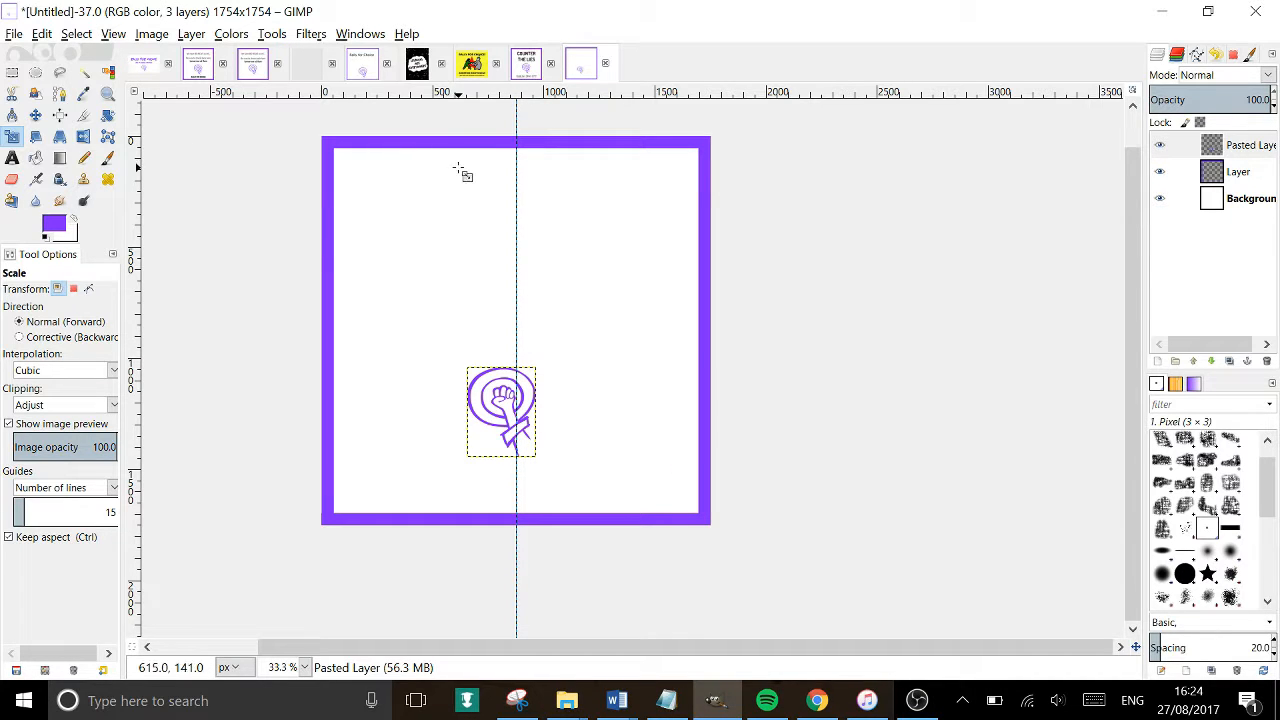
# Hide the guides and display the grid over the poster.
pyautogui.click(114, 34)
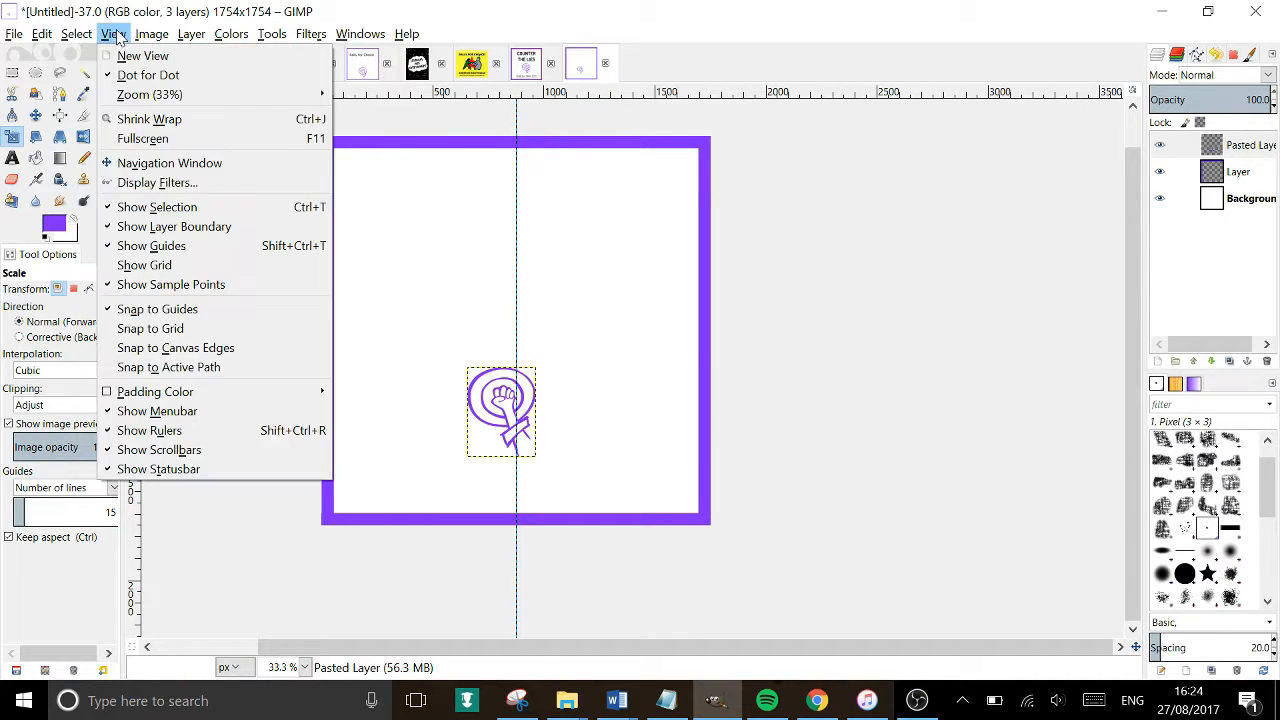
pyautogui.click(140, 246)
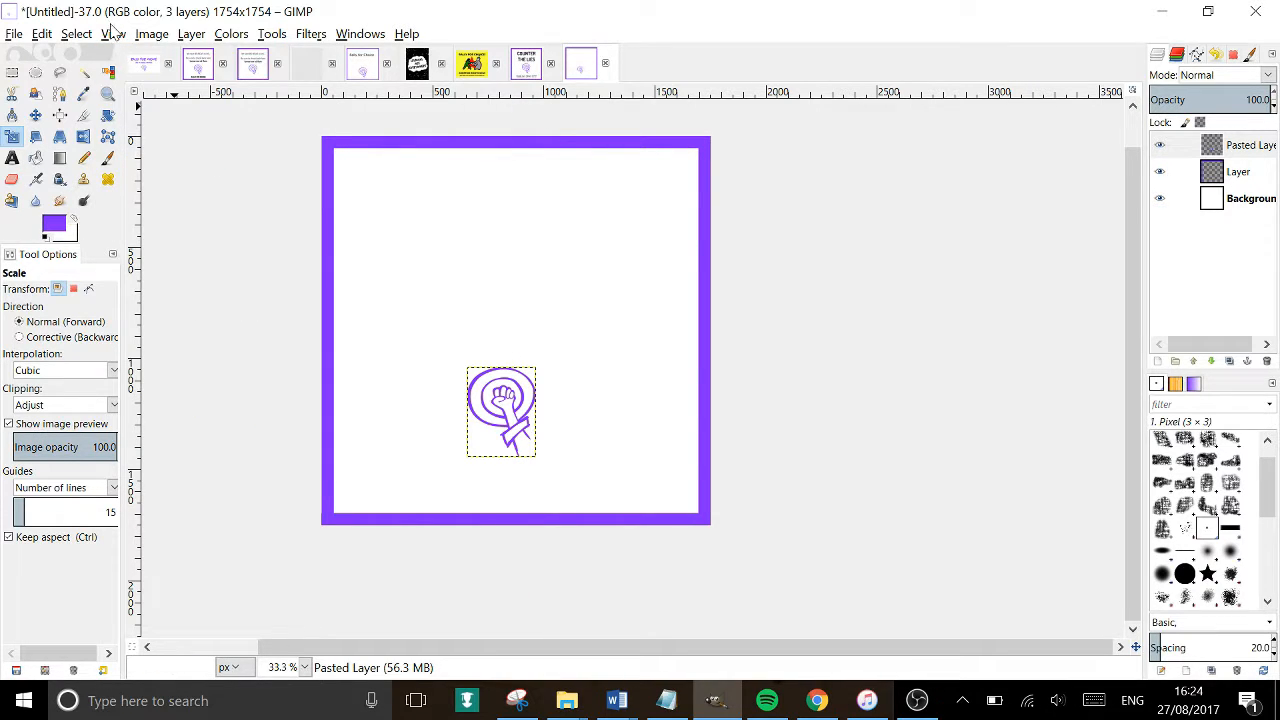
pyautogui.click(114, 34)
pyautogui.click(150, 263)
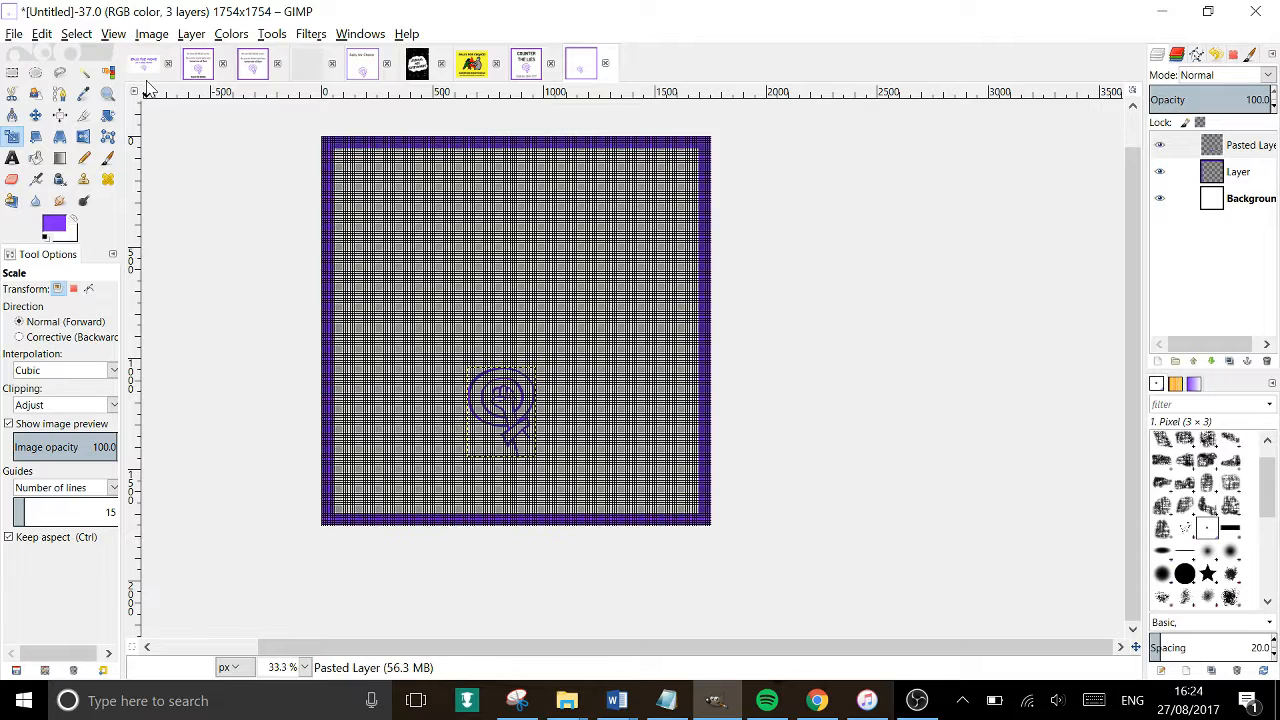
# Hide the grid and show the guides again.
pyautogui.click(113, 34)
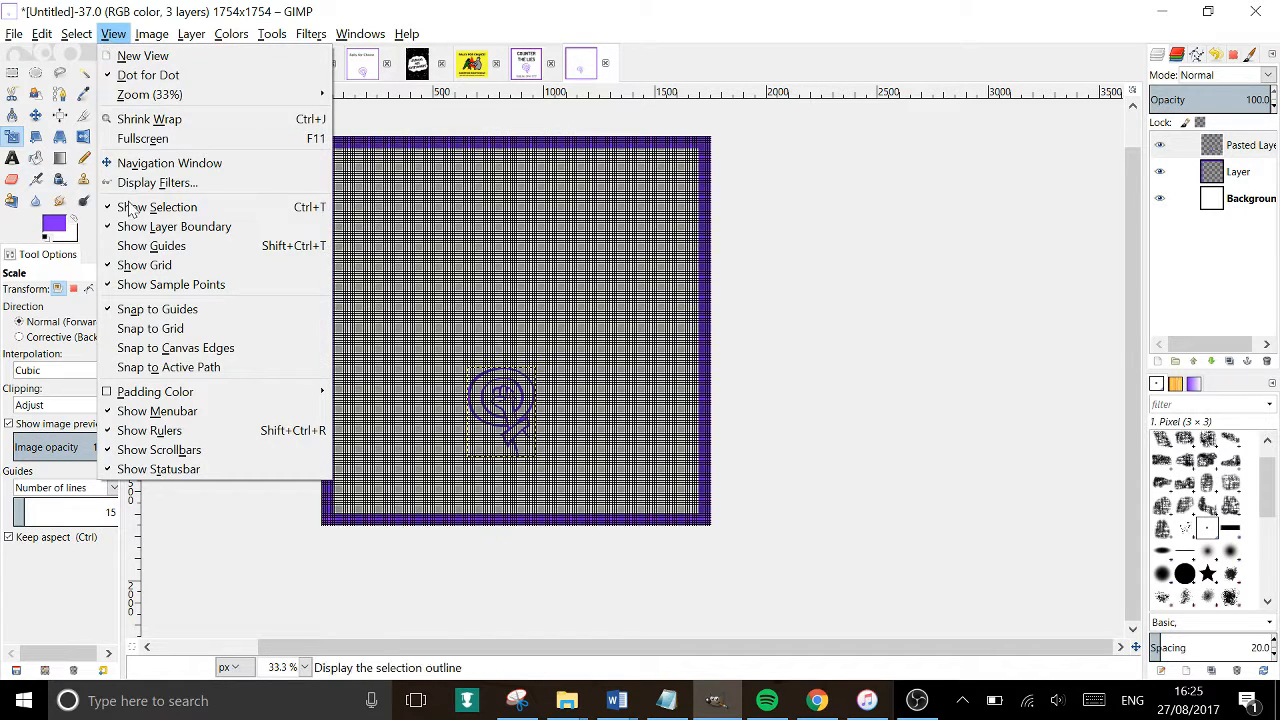
pyautogui.click(134, 264)
pyautogui.click(82, 33)
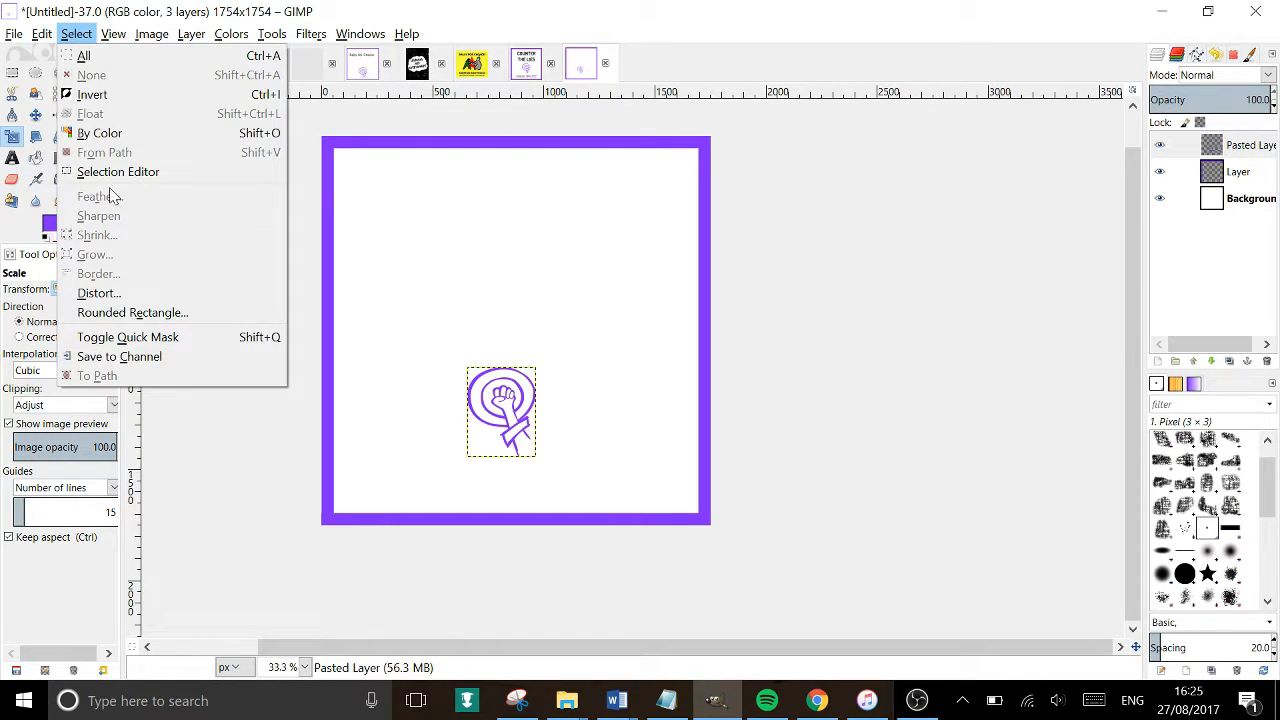
pyautogui.moveTo(113, 34)
pyautogui.click(134, 245)
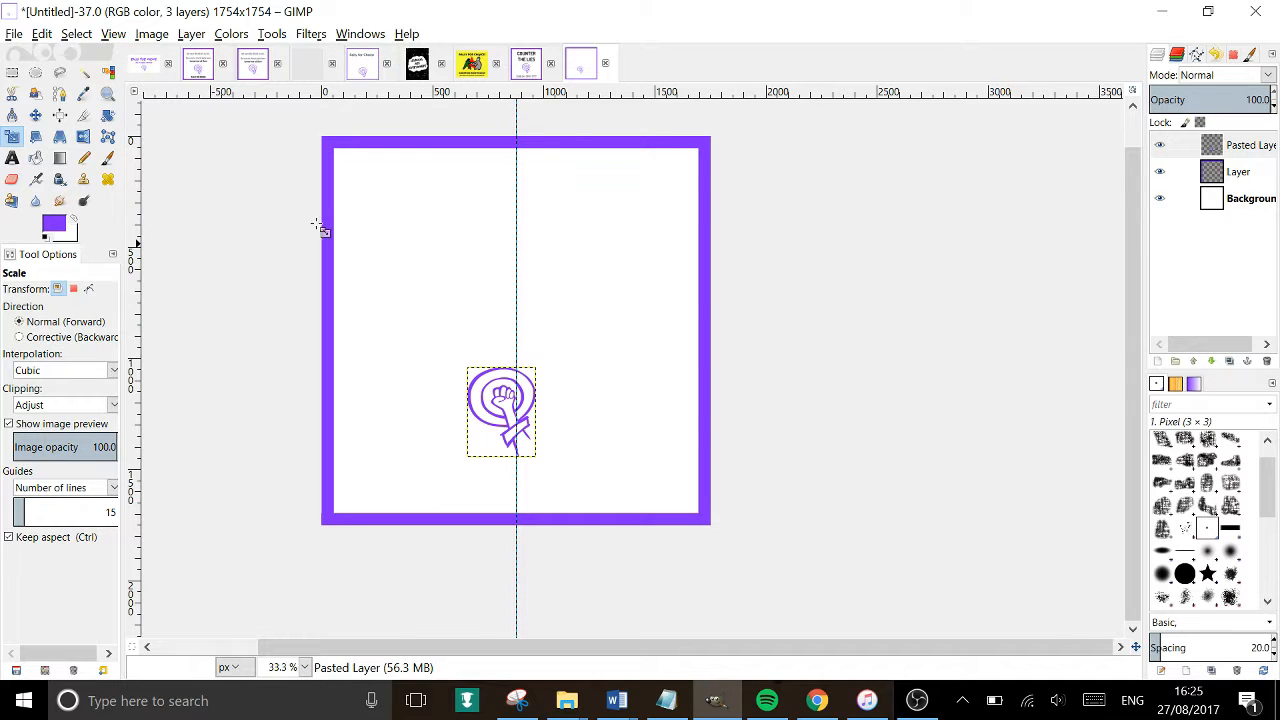
# Move the fist symbol so it is centred on the vertical guide, just above the bottom border.
pyautogui.click(36, 116)
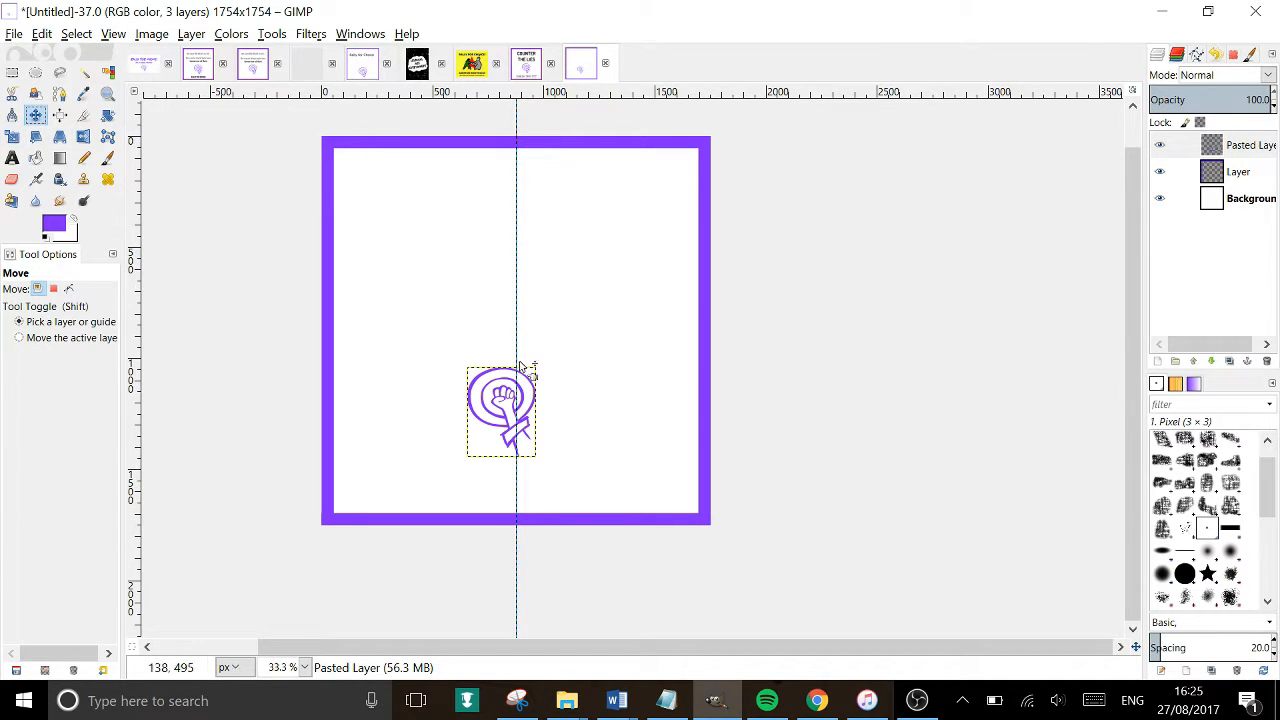
pyautogui.scroll(2, 608, 494)
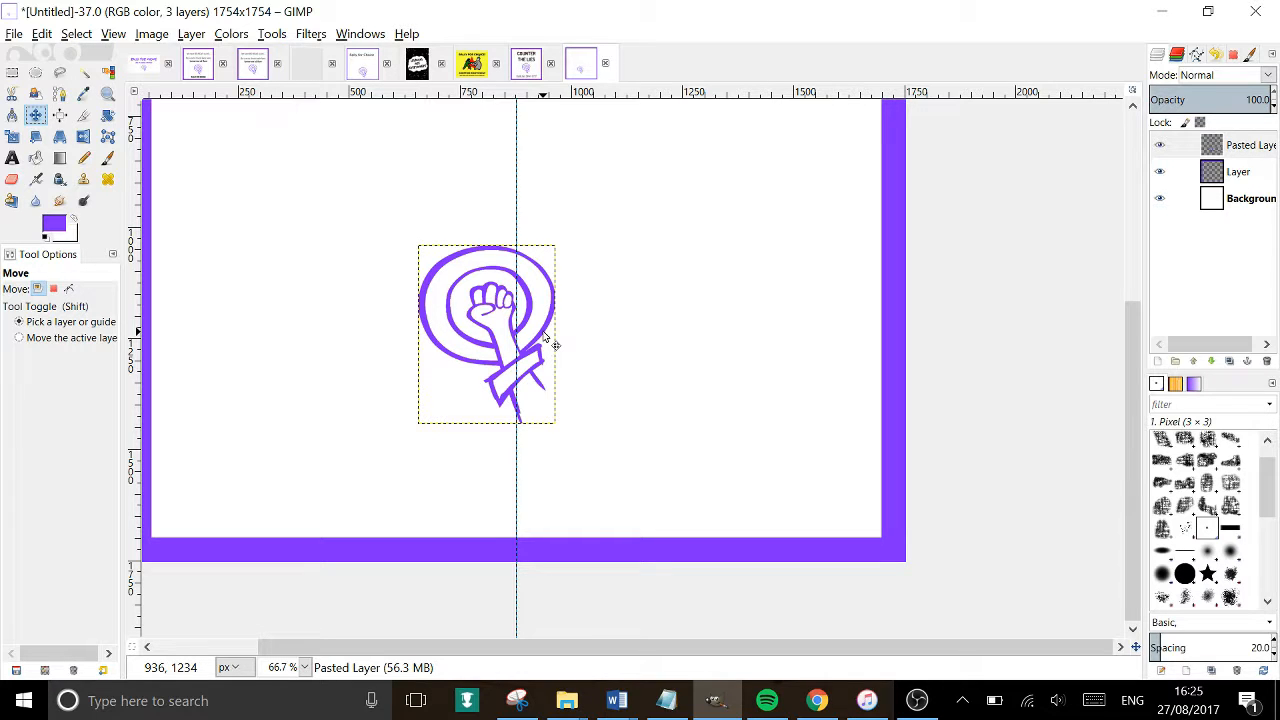
pyautogui.click(545, 337)
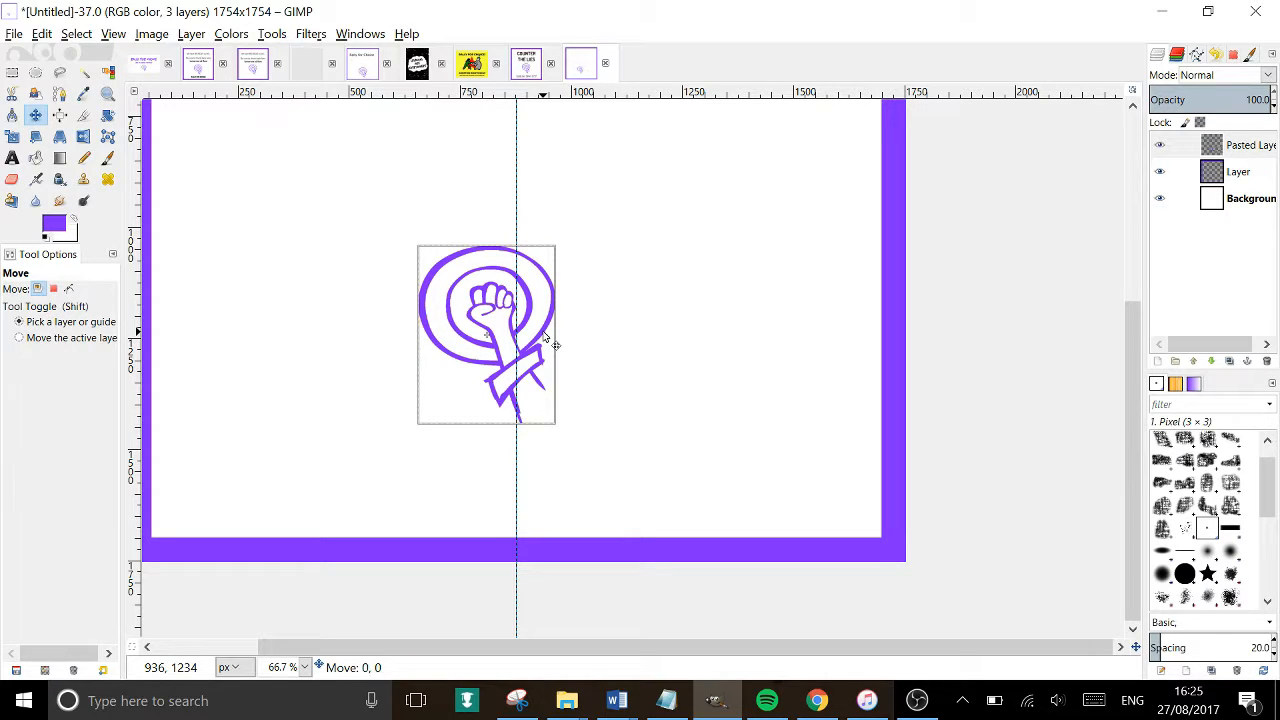
pyautogui.moveTo(545, 337); pyautogui.dragTo(576, 445)
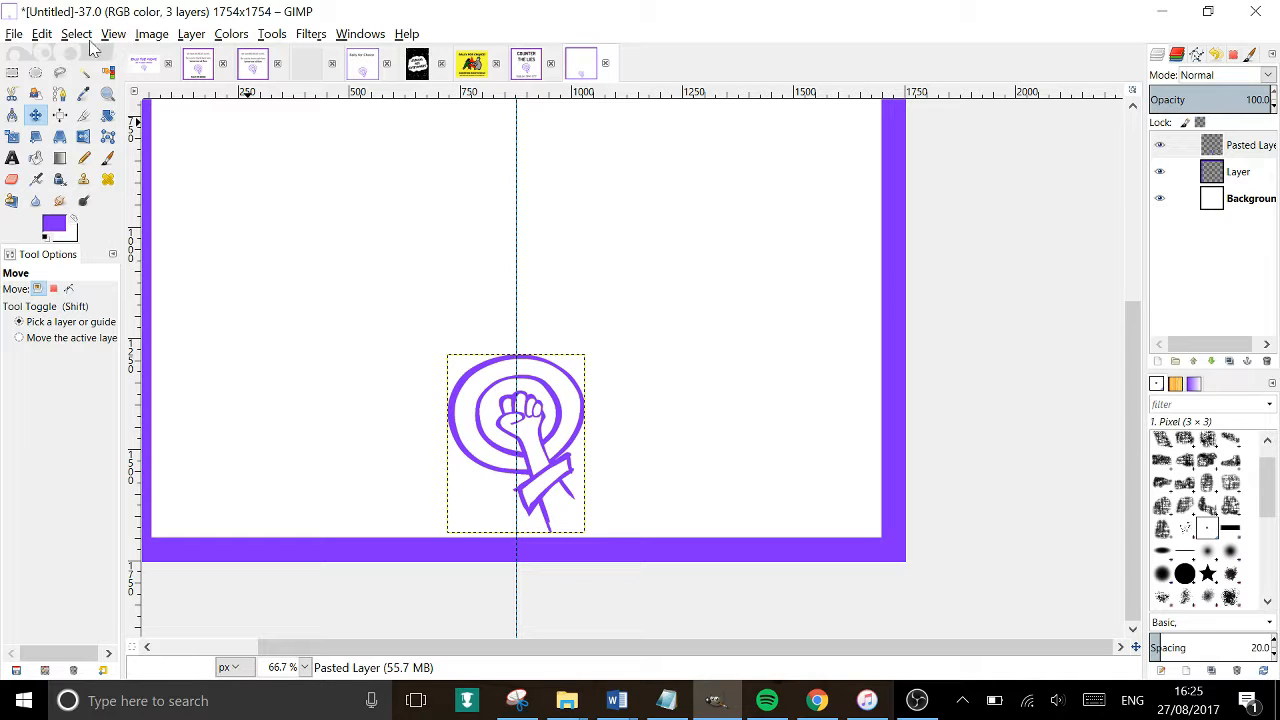
pyautogui.click(41, 38)
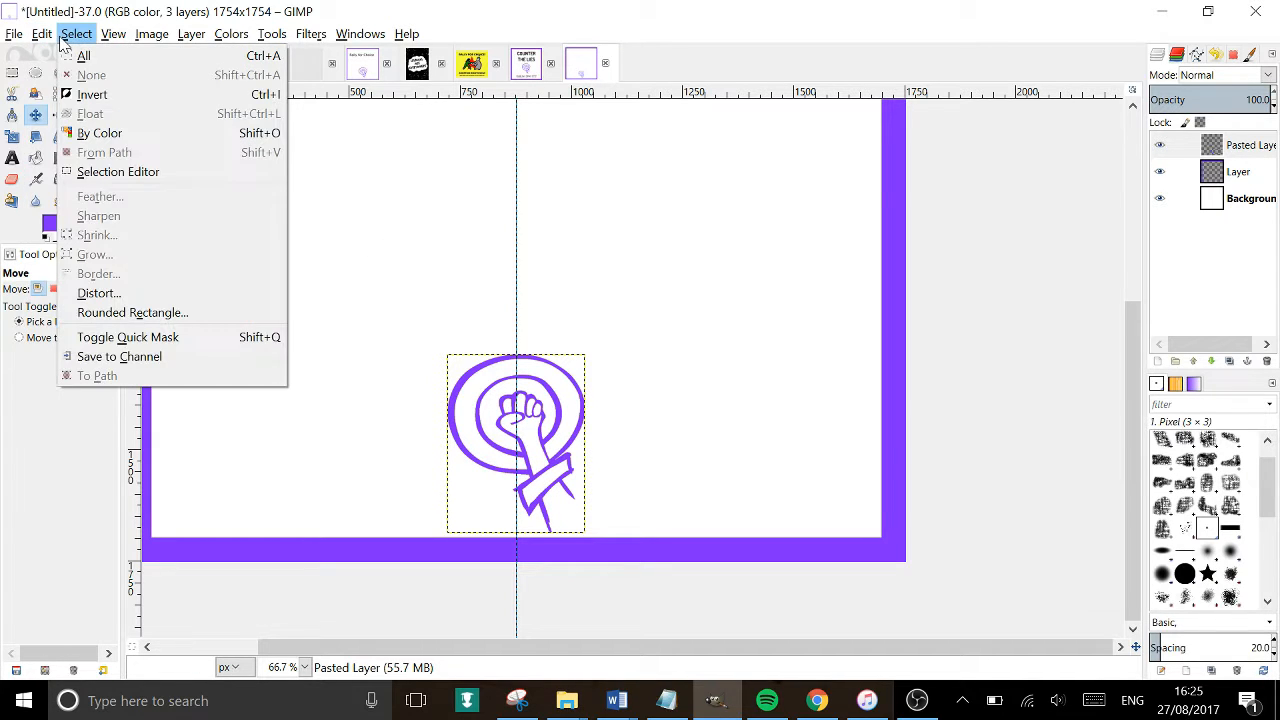
pyautogui.moveTo(108, 37)
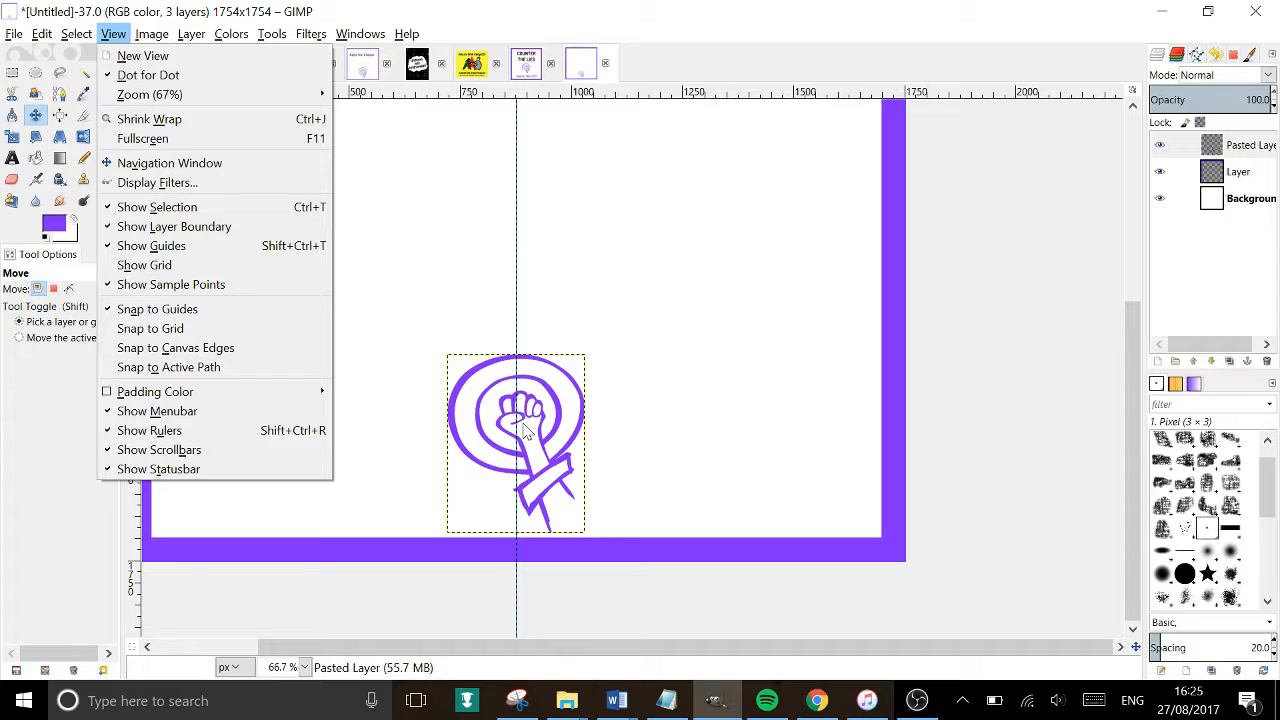
pyautogui.click(530, 24)
# Move the fist symbol slightly upward along the centre guide, leaving a gap above the bottom border.
pyautogui.press('-')
pyautogui.press('-')
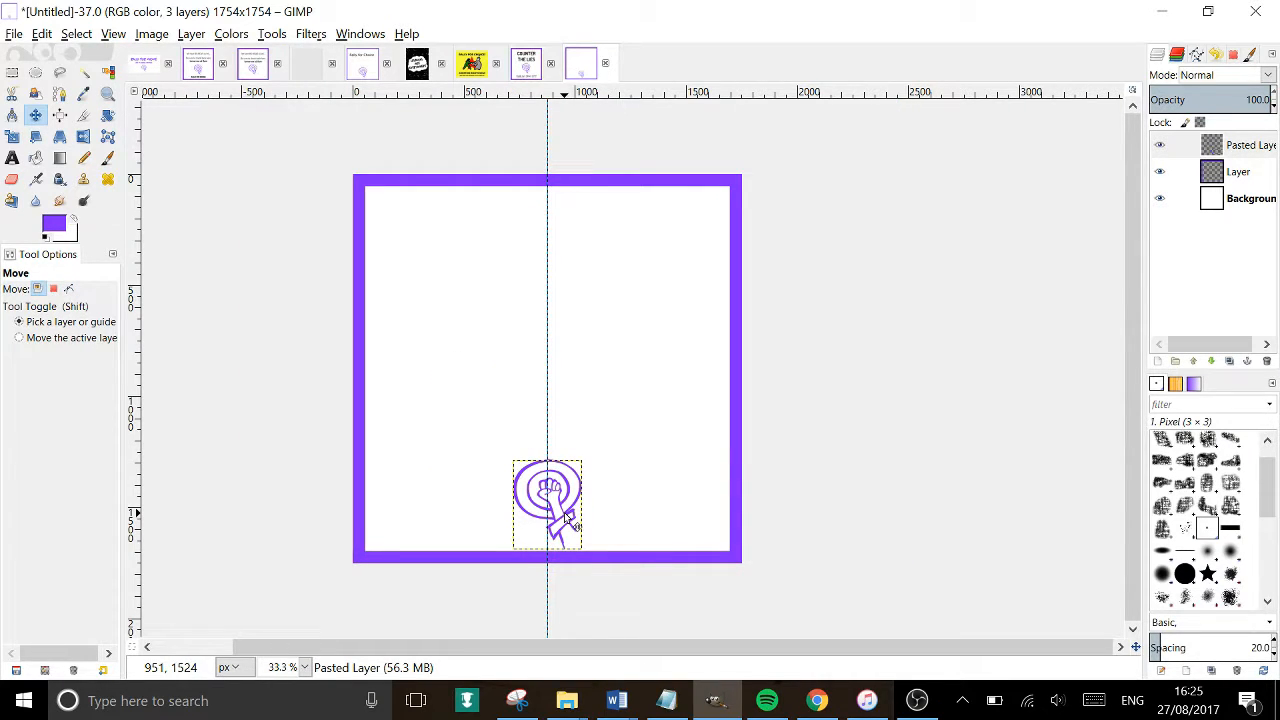
pyautogui.moveTo(565, 513); pyautogui.dragTo(566, 489)
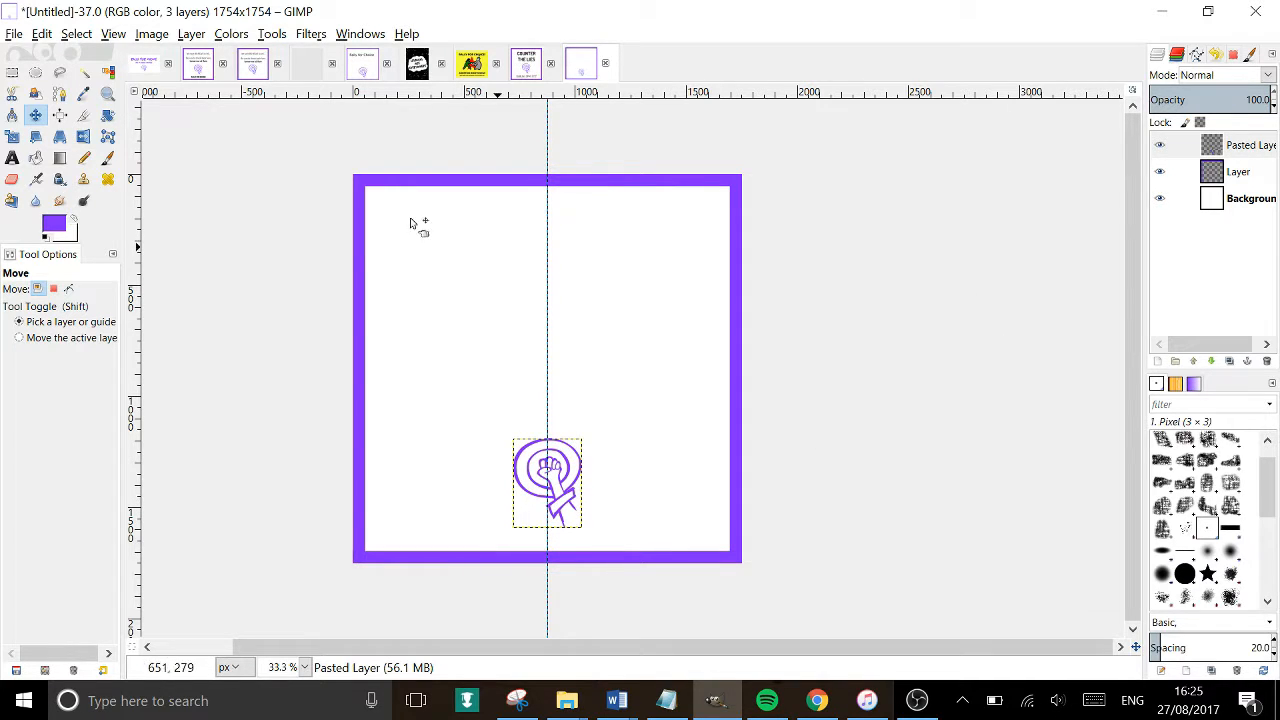
# Set the Text tool's font to Dosis.
pyautogui.click(12, 158)
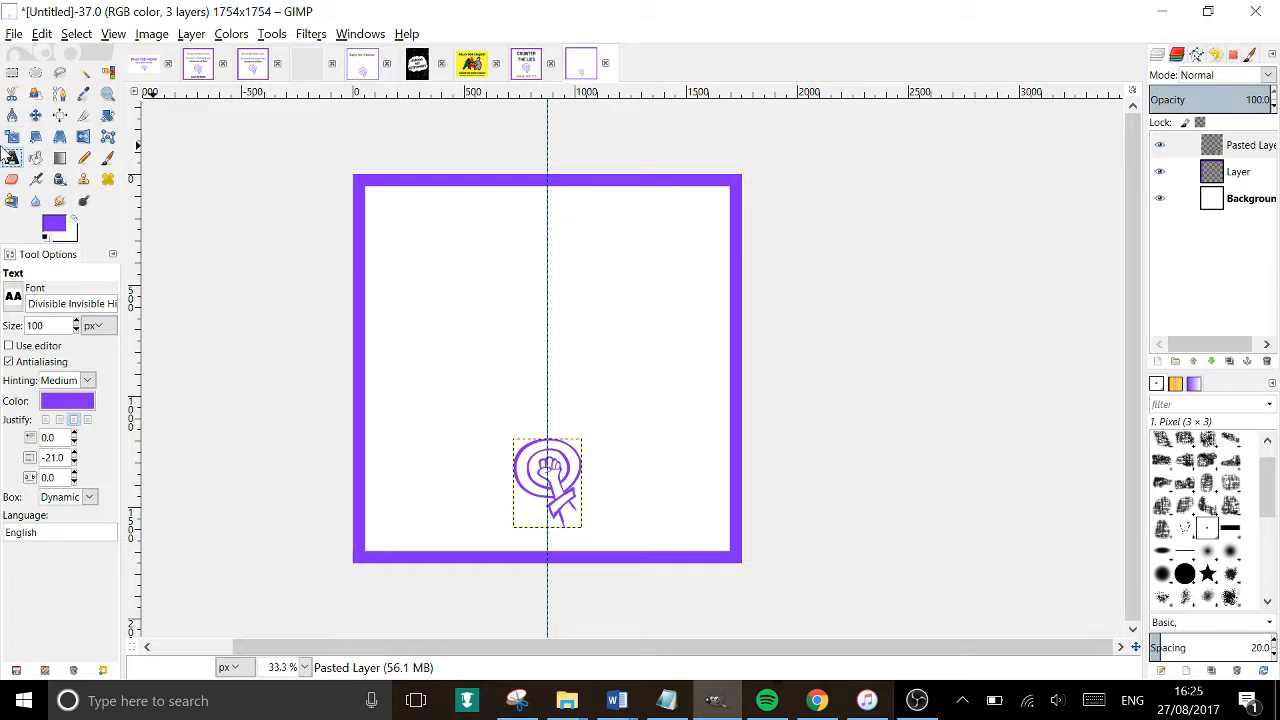
pyautogui.tripleClick(52, 303)
pyautogui.write('do')
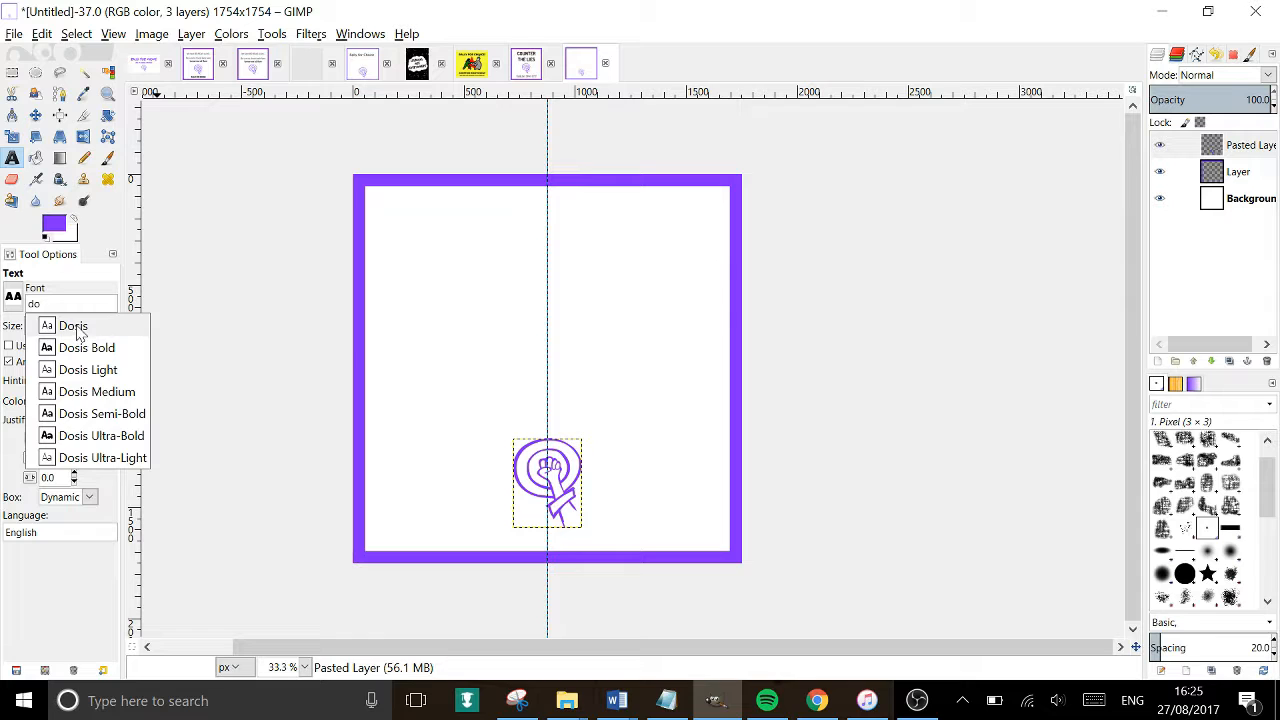
pyautogui.click(77, 336)
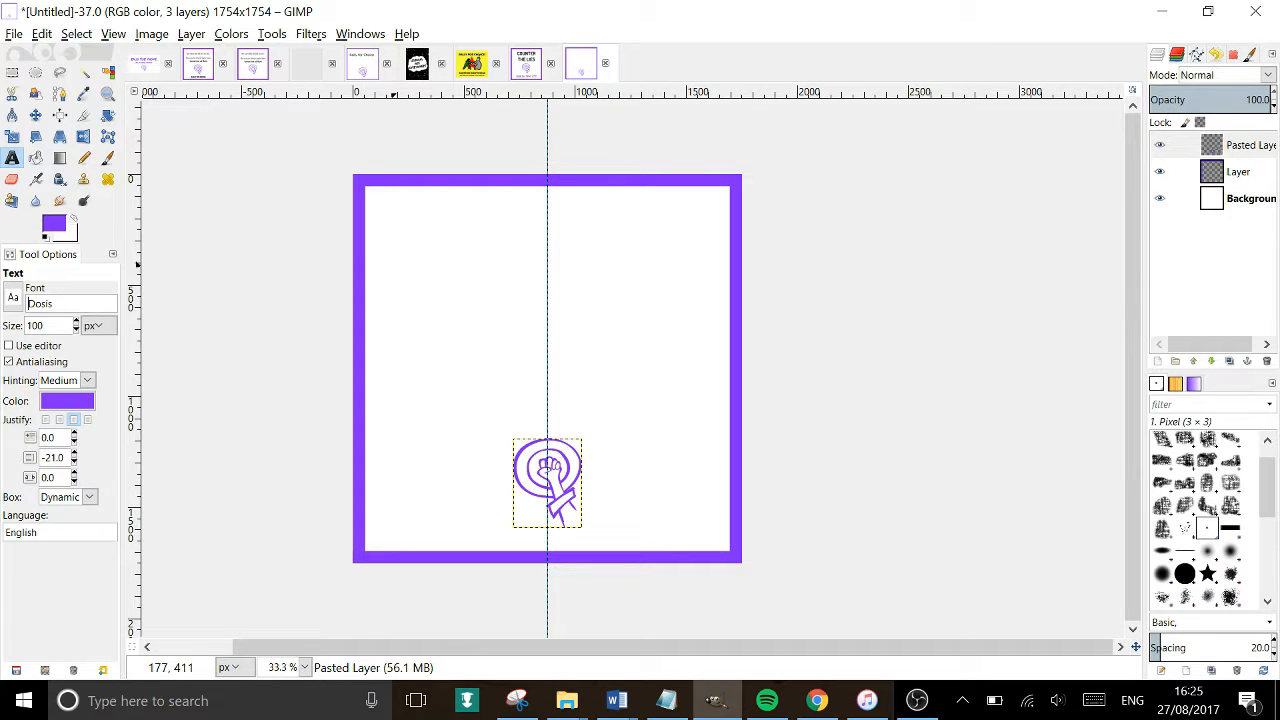
# Check the lettering in LIES.png, and set the text colour to black in the poster image.
pyautogui.click(539, 57)
pyautogui.scroll(-4, 530, 161)
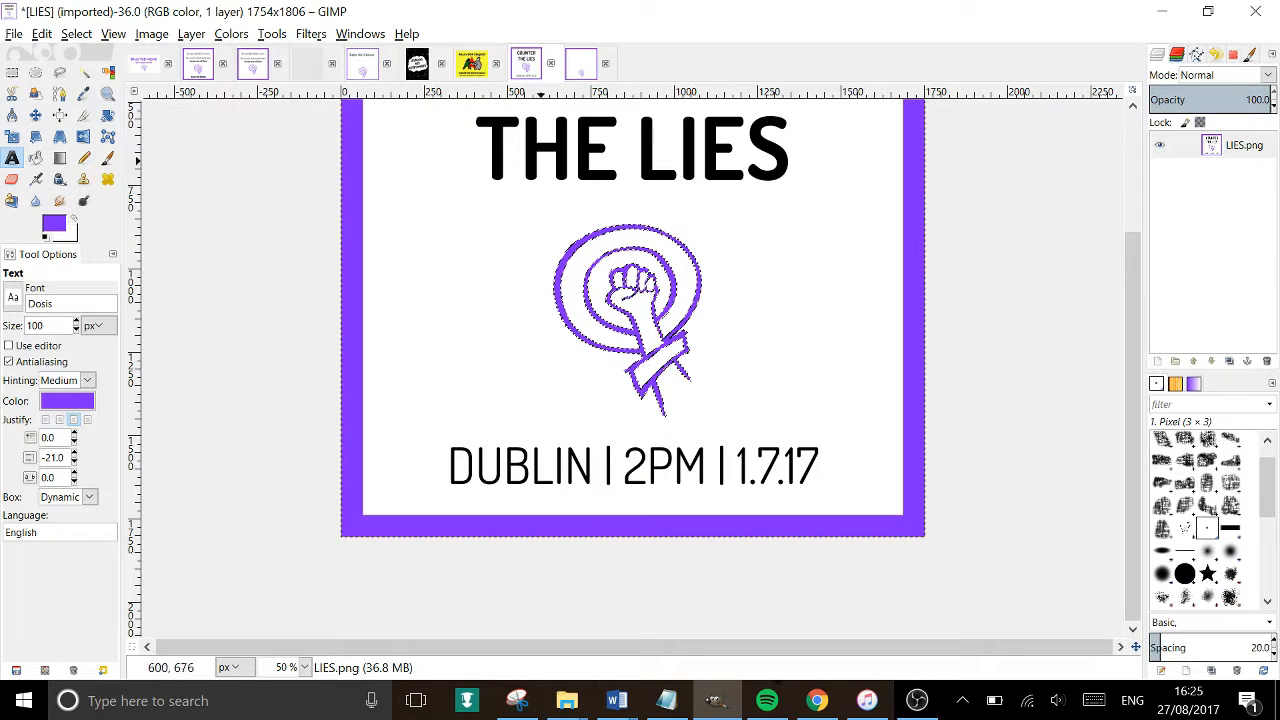
pyautogui.click(581, 63)
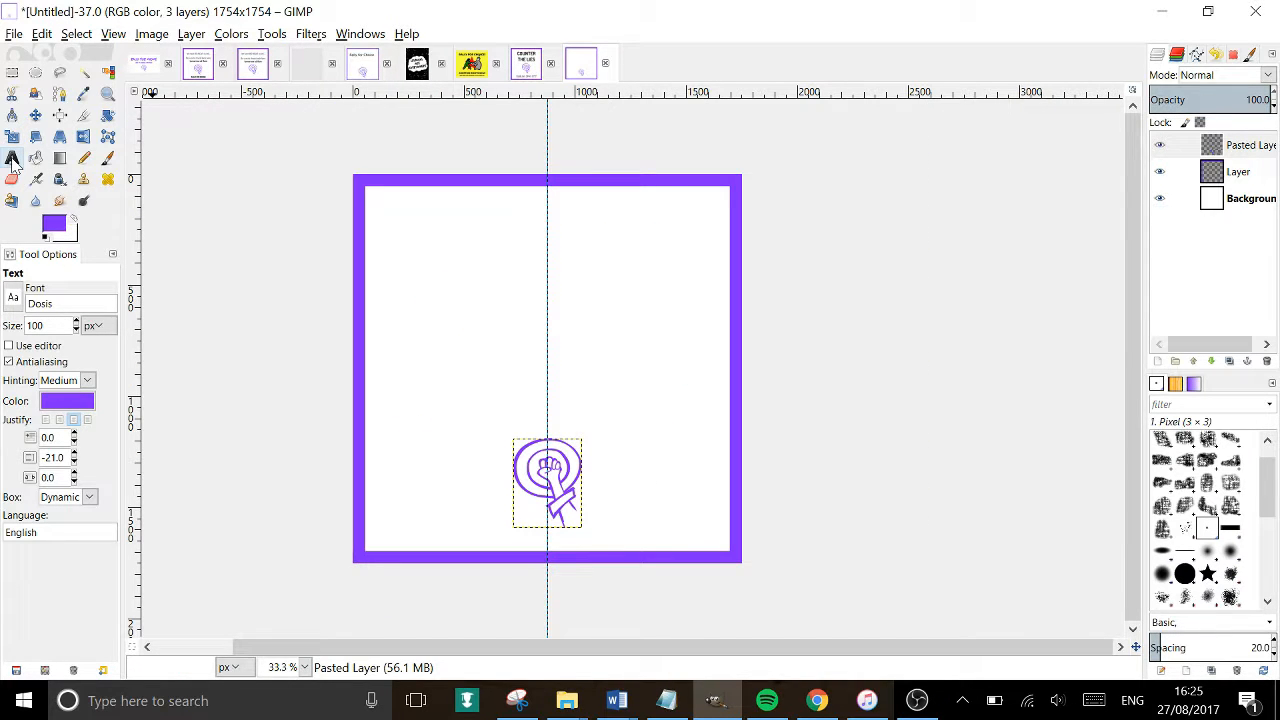
pyautogui.click(47, 237)
# Add the capitalised text "RIGHTS AREN'T GIVEN," in the upper part of the poster.
pyautogui.click(405, 240)
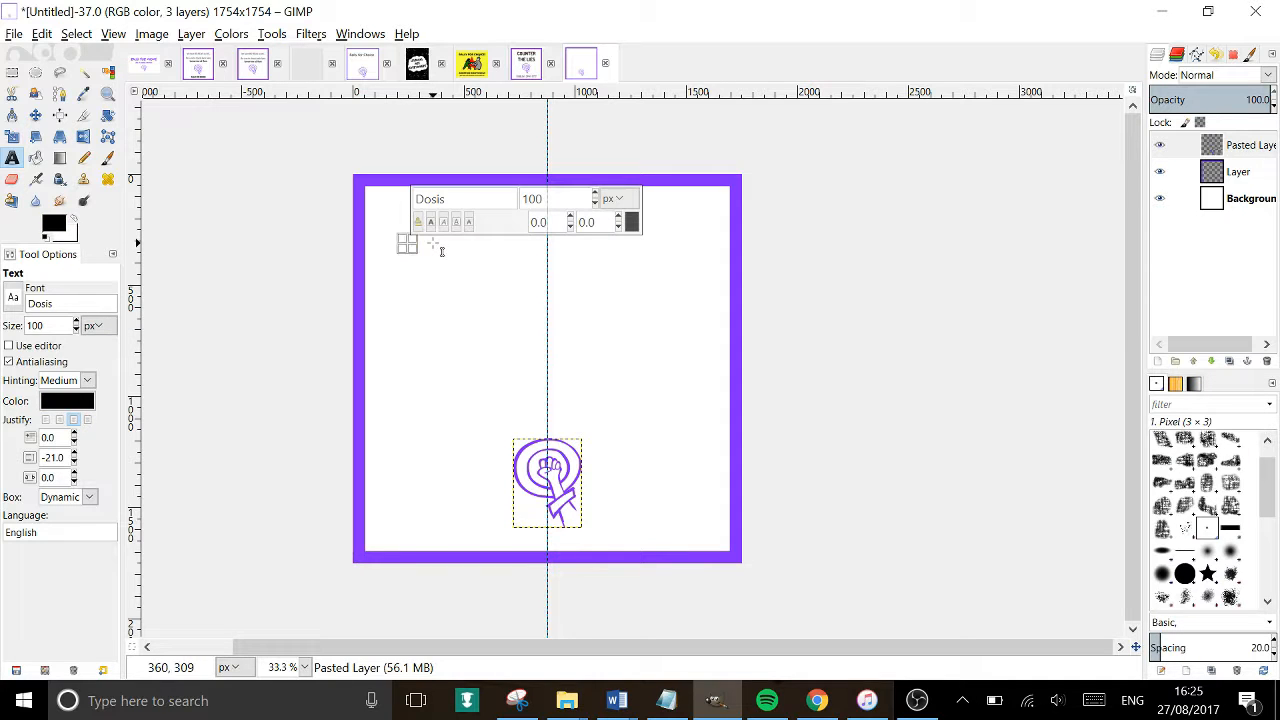
pyautogui.write('r')
pyautogui.press('capslock')
pyautogui.press('BackSpace')
pyautogui.write('R')
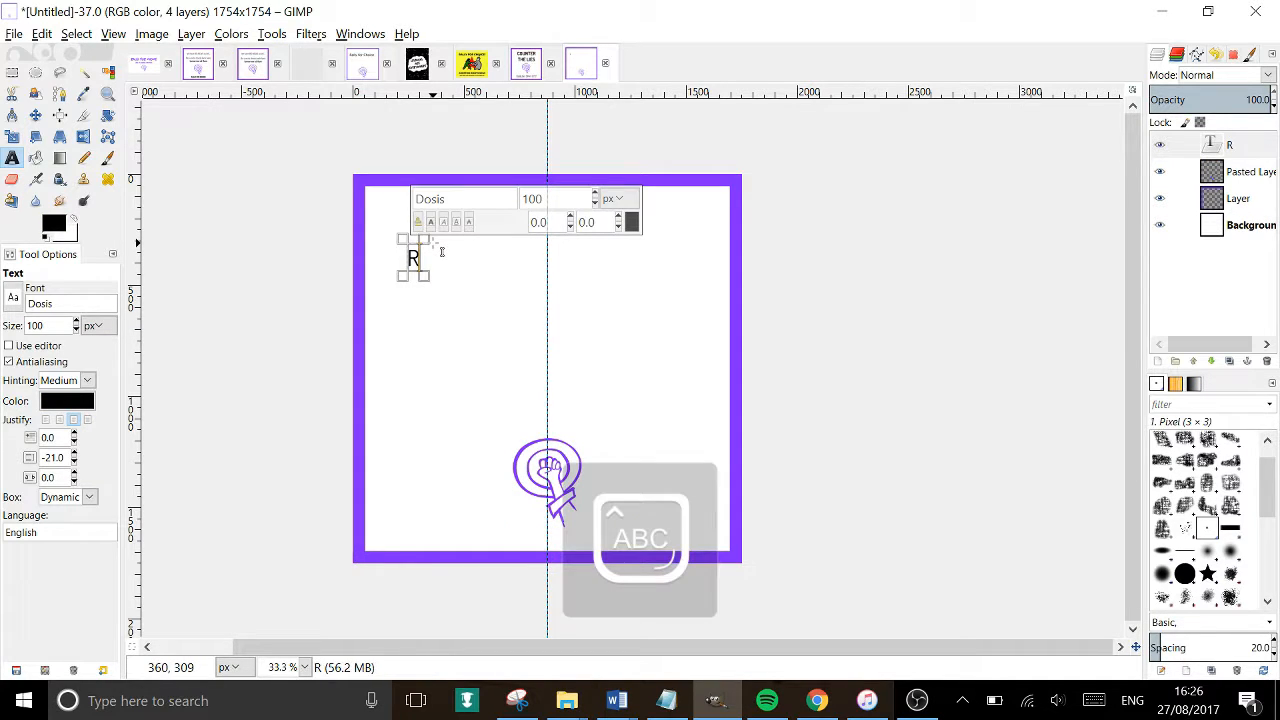
pyautogui.write("IGHTS AREN'T GIVEN,")
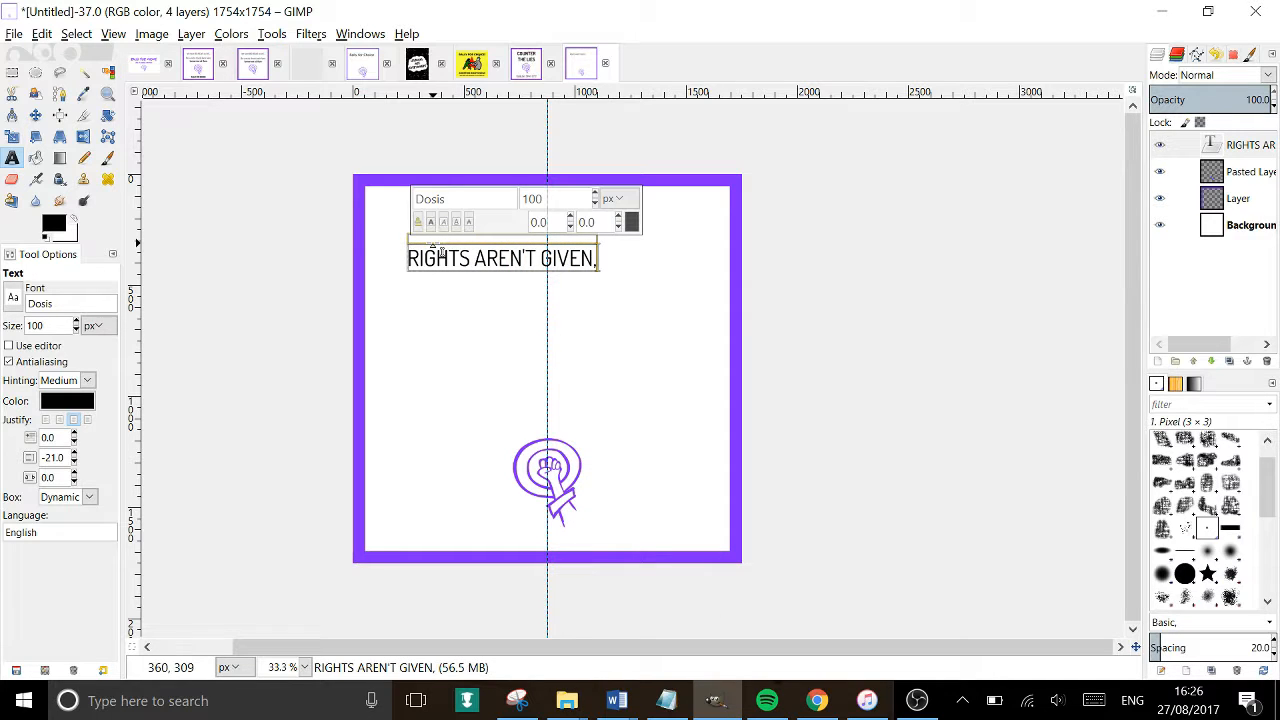
# Enlarge the "RIGHTS AREN'T GIVEN," text to 160 px and centre it on the vertical guide.
pyautogui.hotkey('ctrl', 'a')
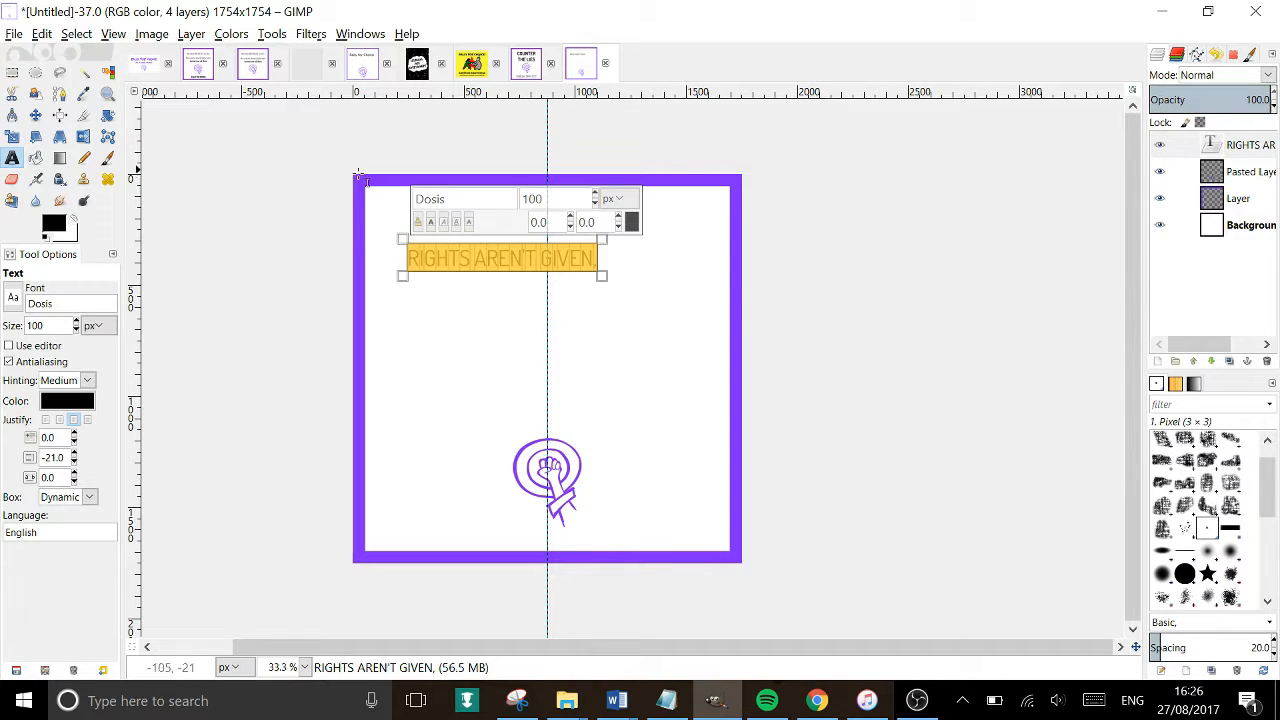
pyautogui.click(594, 190)
pyautogui.click(594, 190)
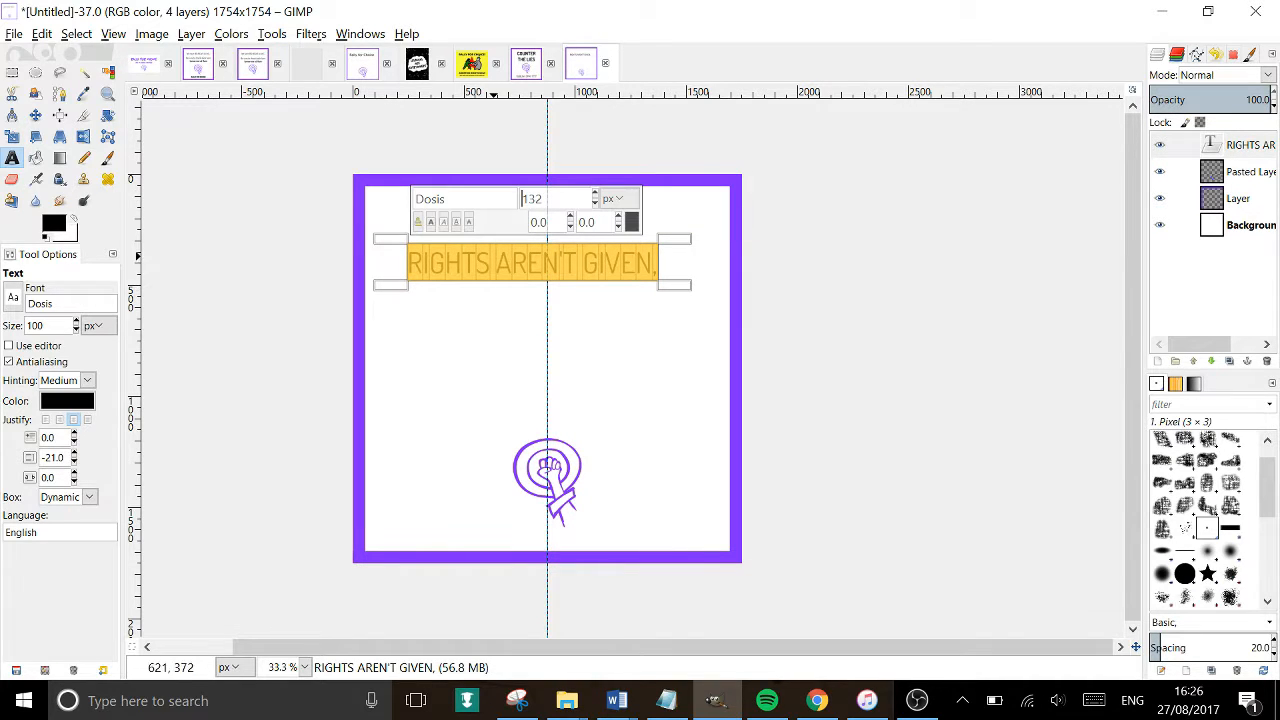
pyautogui.click(594, 193)
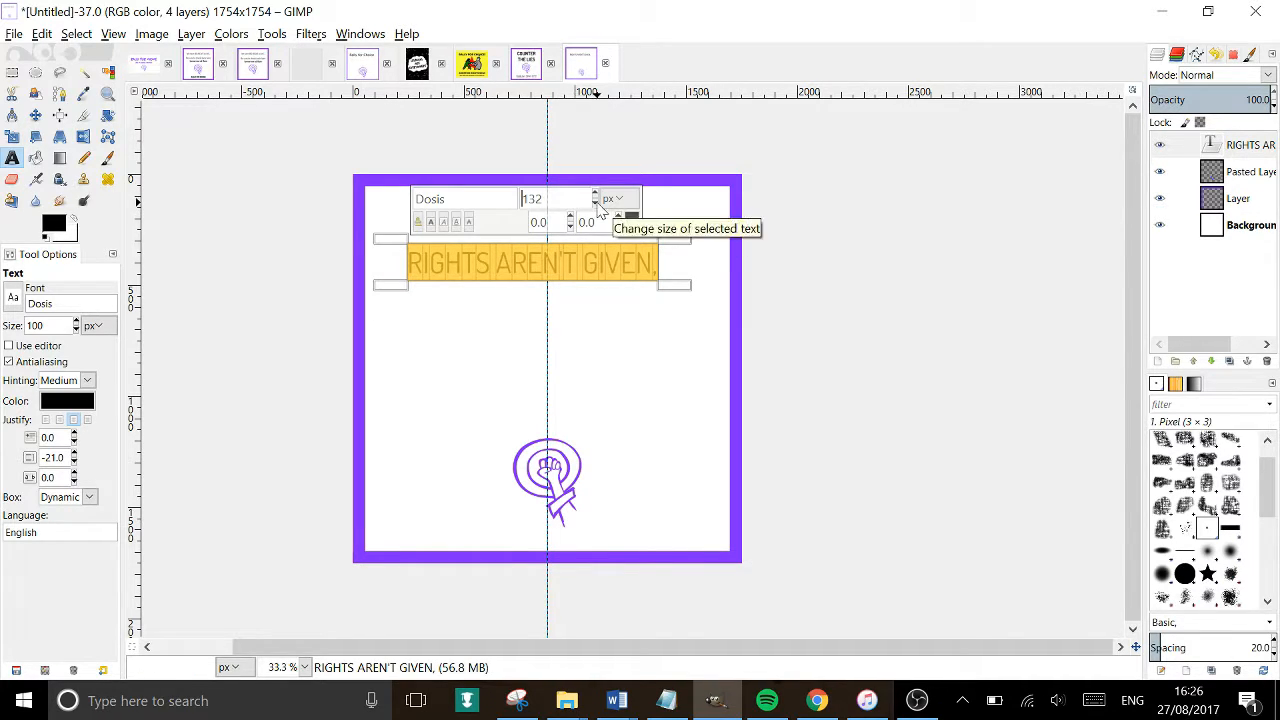
pyautogui.click(594, 193)
pyautogui.click(594, 193)
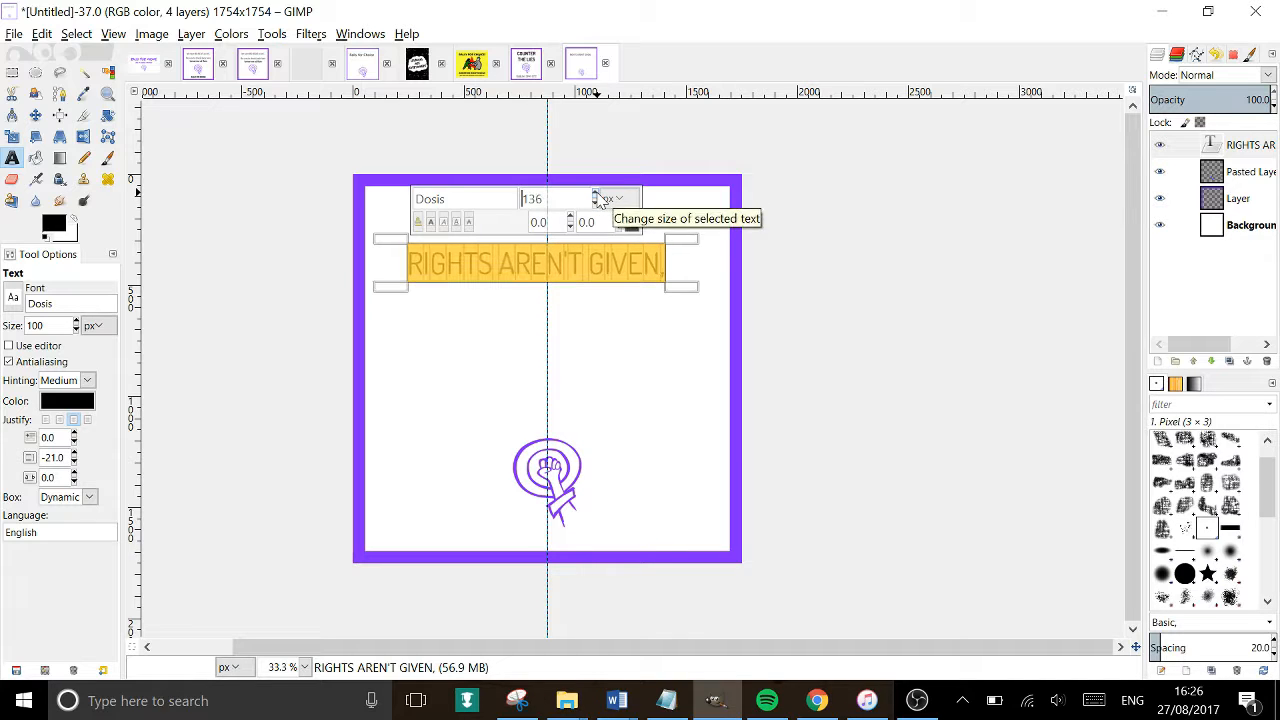
pyautogui.click(594, 193)
pyautogui.click(594, 193)
pyautogui.click(595, 194)
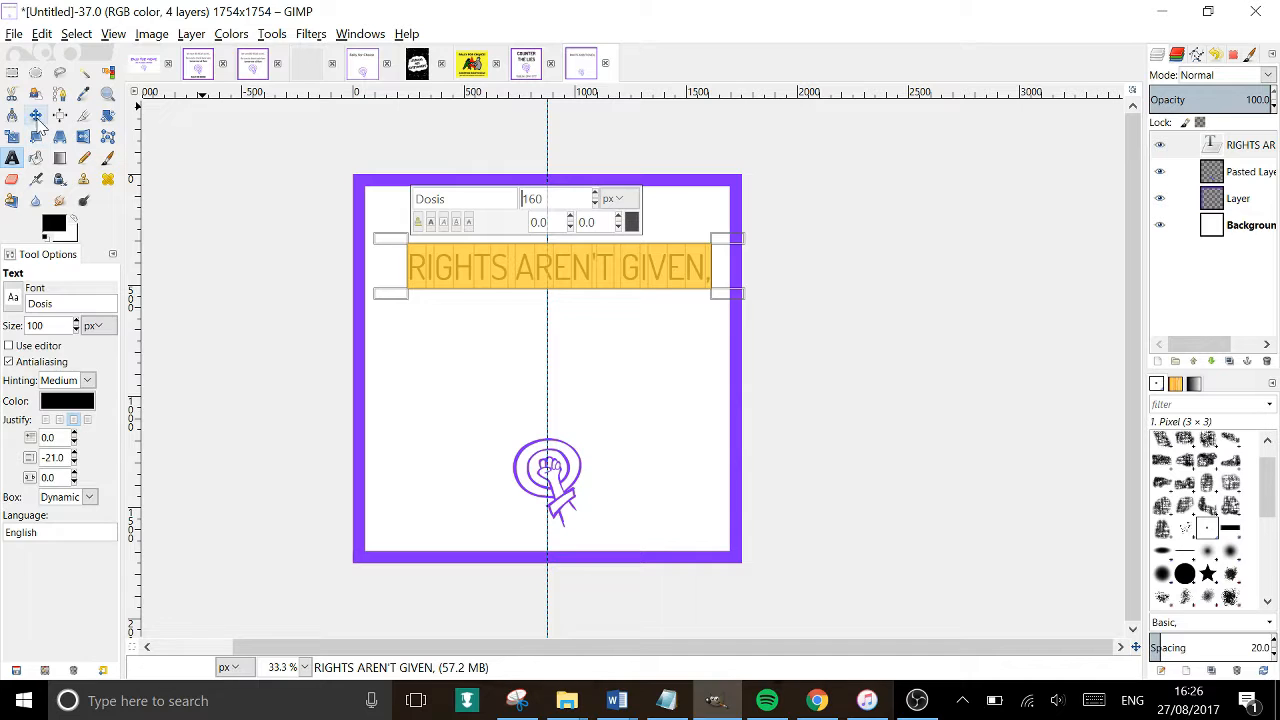
pyautogui.click(35, 114)
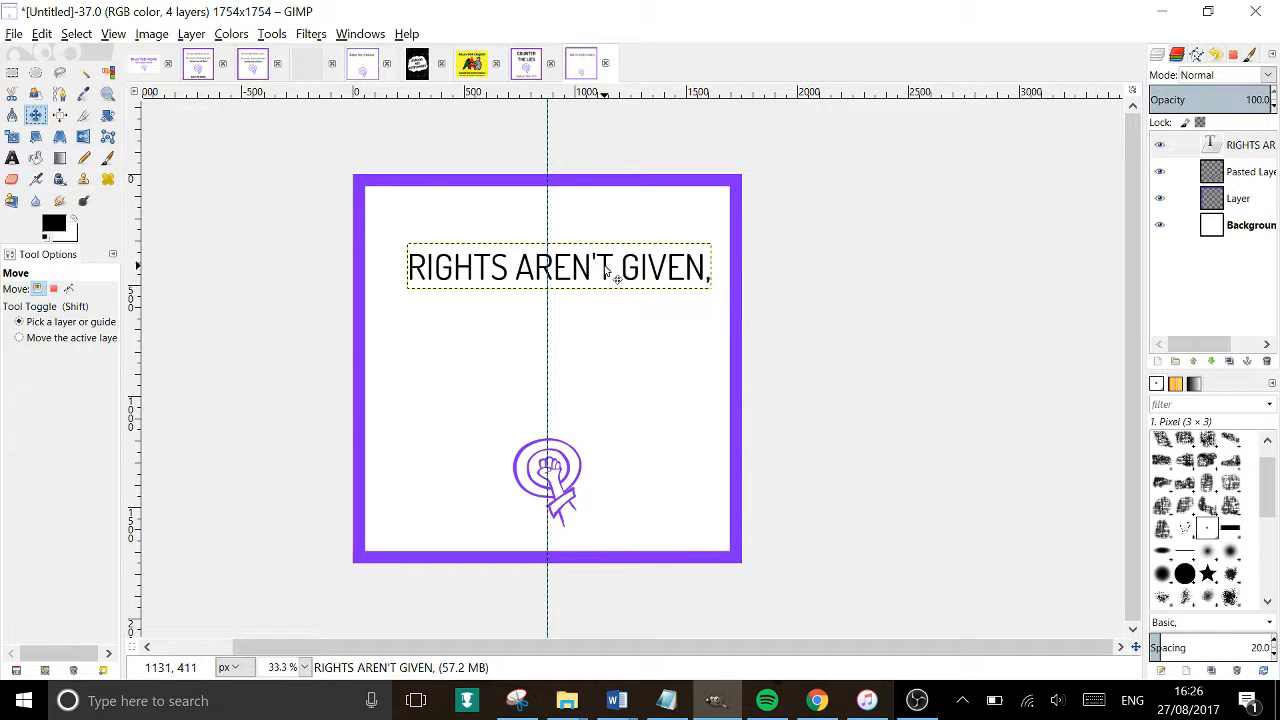
pyautogui.moveTo(605, 267)
pyautogui.mouseDown()
pyautogui.moveTo(584, 273)
pyautogui.moveTo(596, 282)
pyautogui.mouseUp()
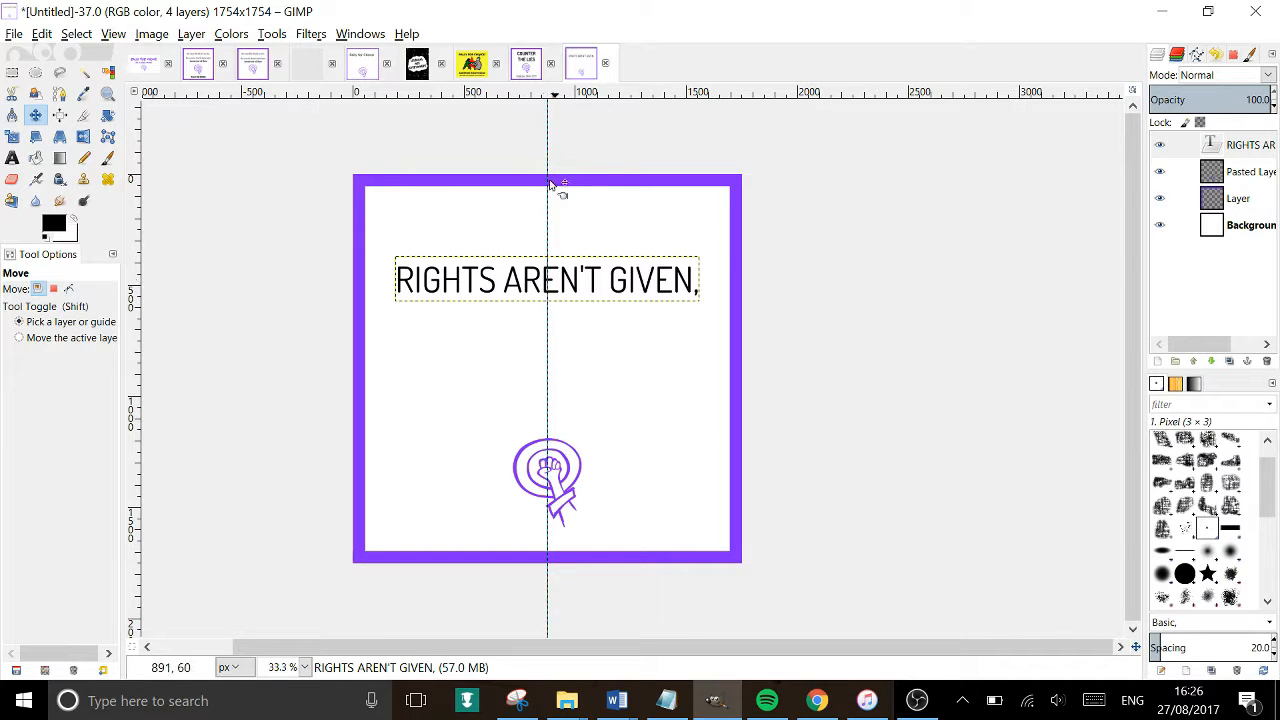
# Add the text "THEY'RE TAKEN." as a separate layer beneath the first line.
pyautogui.click(12, 157)
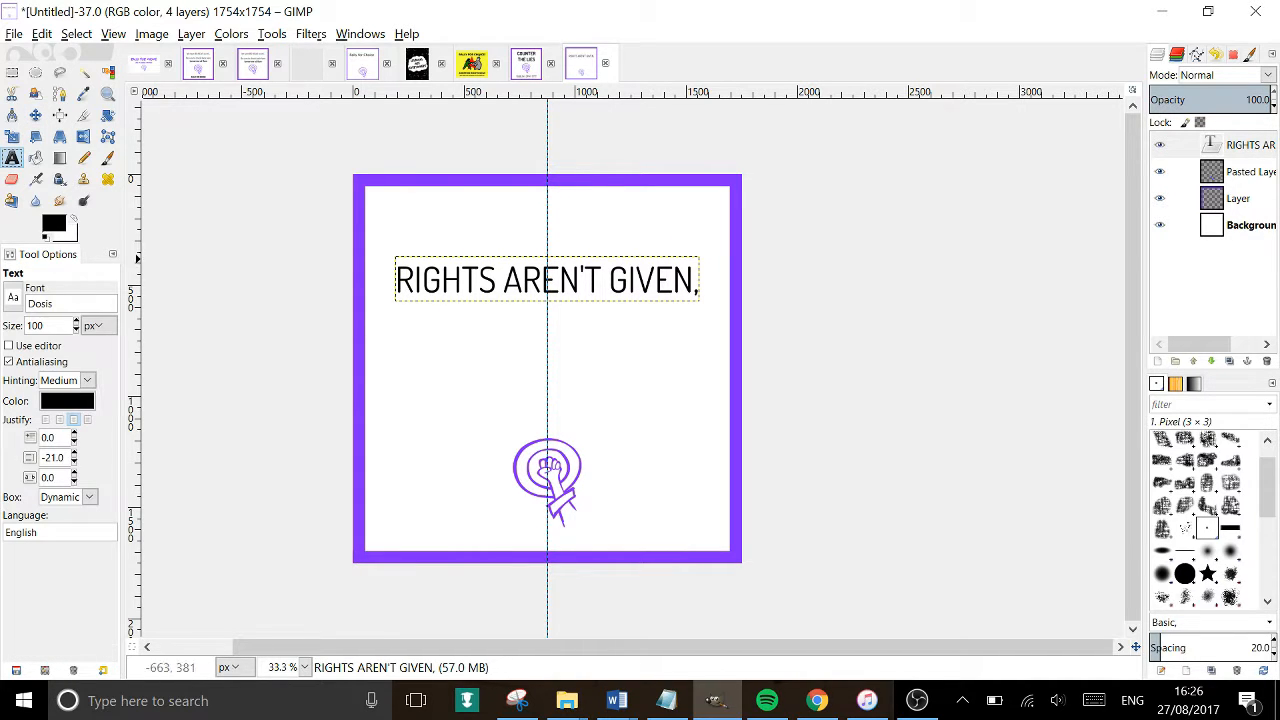
pyautogui.click(453, 330)
pyautogui.write("THEY'RE TAKEN")
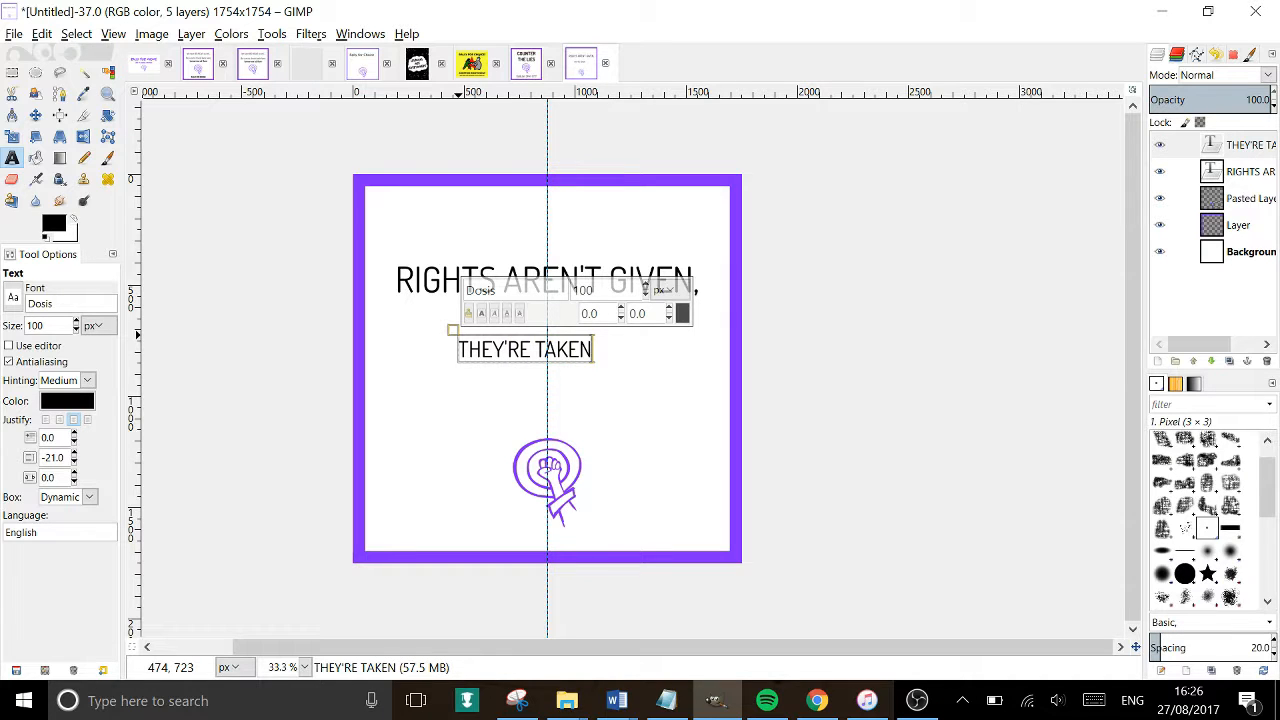
pyautogui.write('.')
# Set the "THEY'RE TAKEN." text size to 200 px and centre it close below the first line.
pyautogui.hotkey('ctrl', 'a')
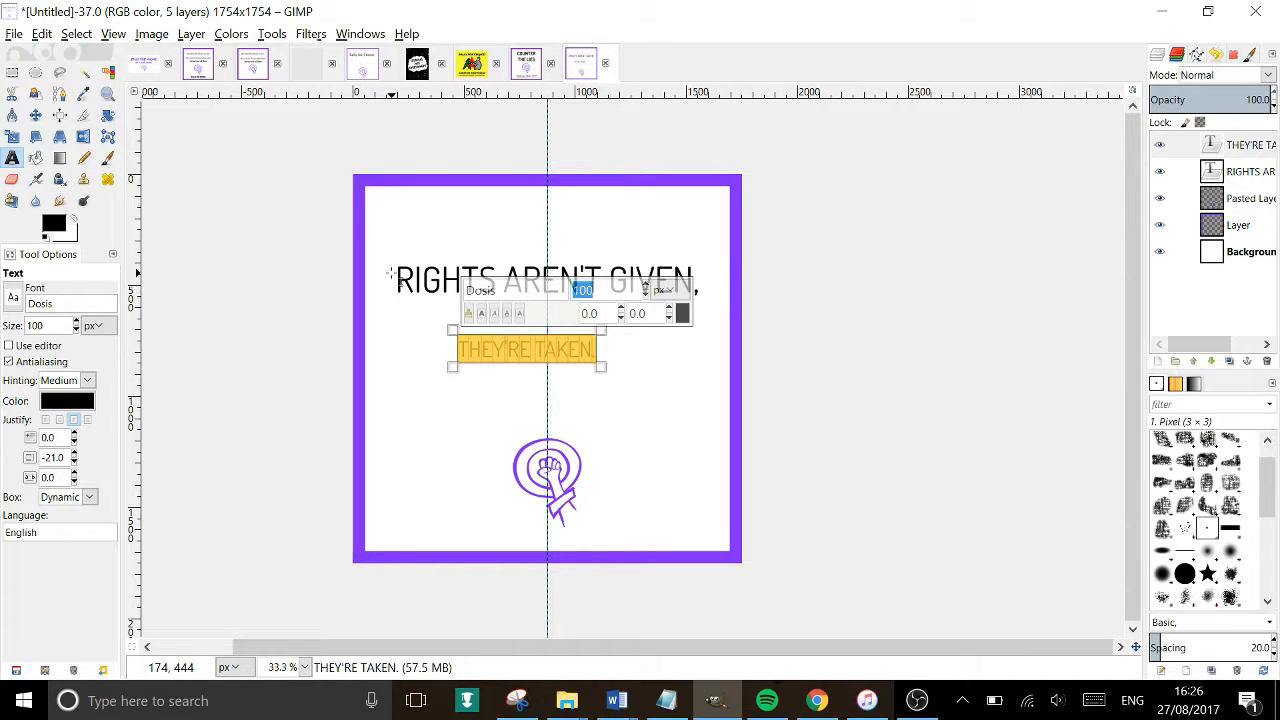
pyautogui.press('Return')
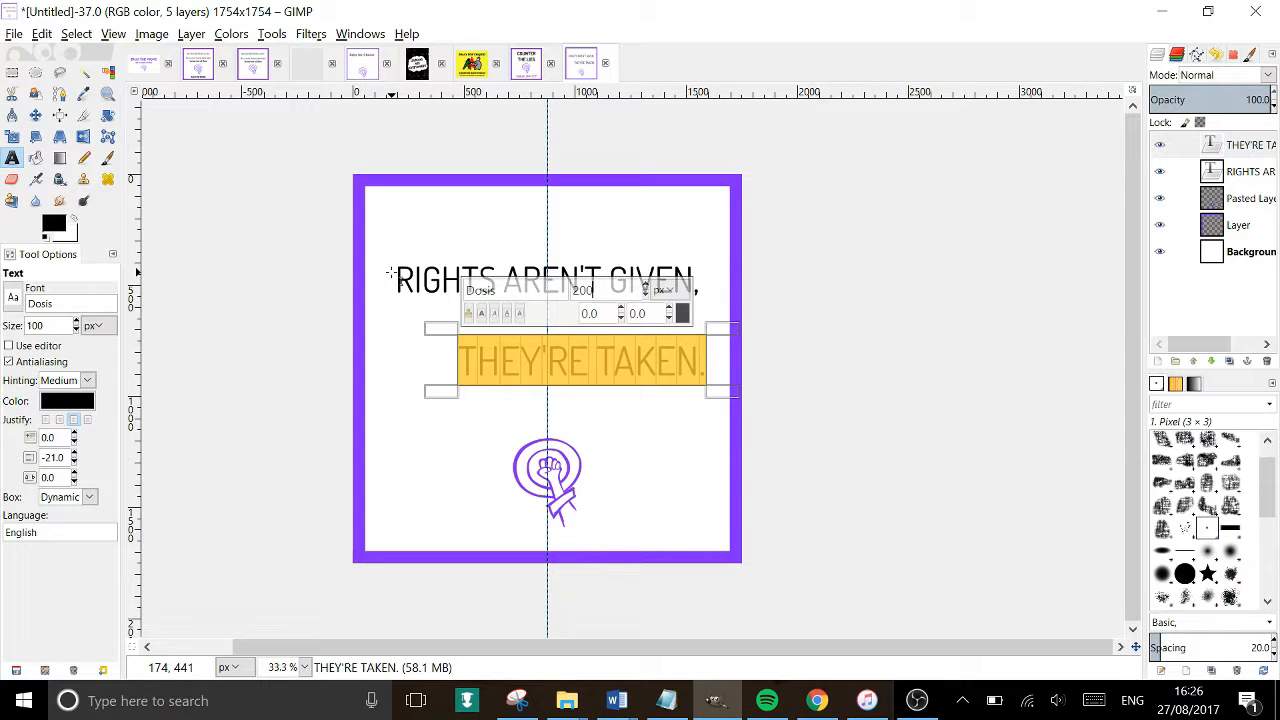
pyautogui.press('Return')
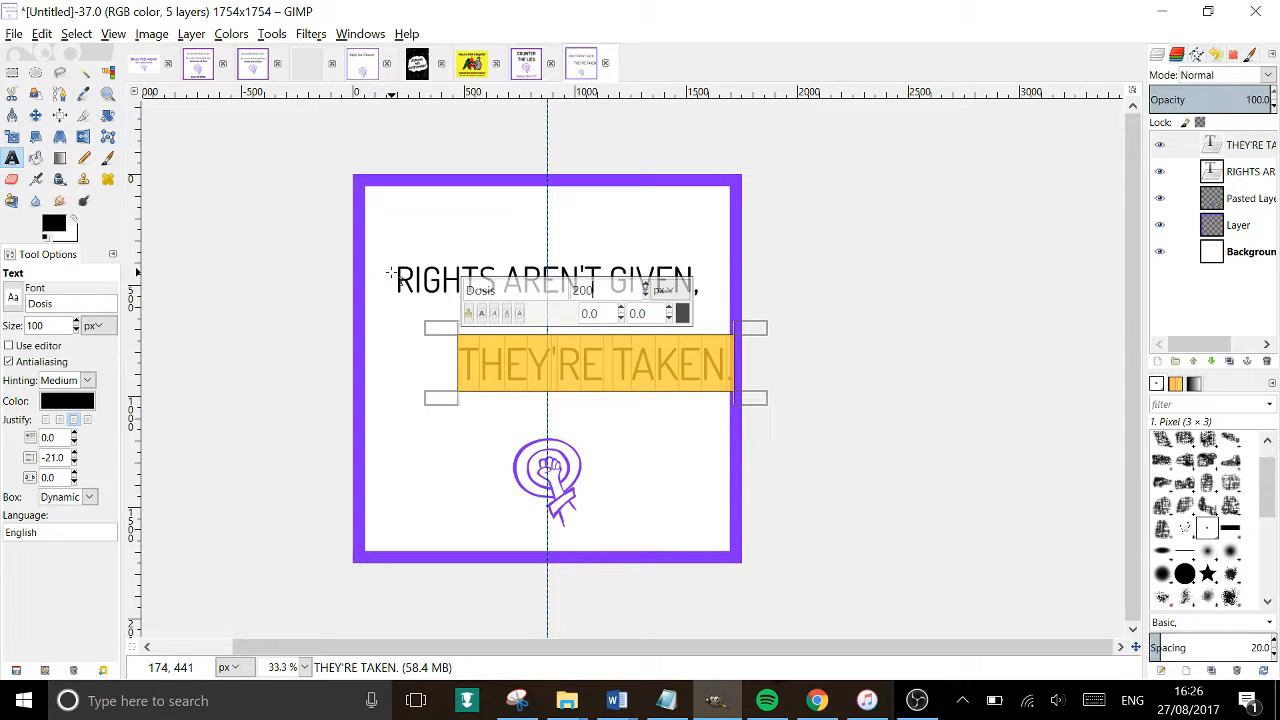
pyautogui.click(35, 115)
pyautogui.moveTo(655, 373); pyautogui.dragTo(609, 347)
# Make the "THEY'RE TAKEN." text bold and recentre it on the vertical guide.
pyautogui.click(12, 158)
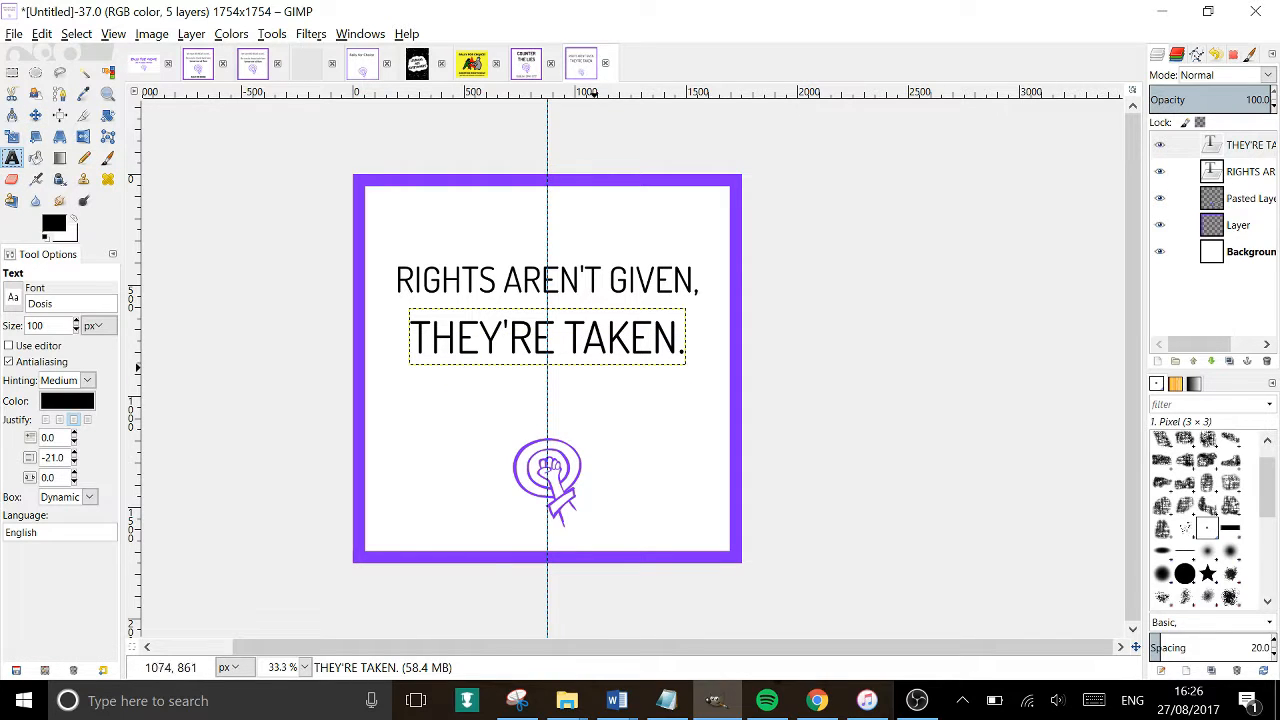
pyautogui.click(600, 345)
pyautogui.hotkey('ctrl', 'a')
pyautogui.click(430, 288)
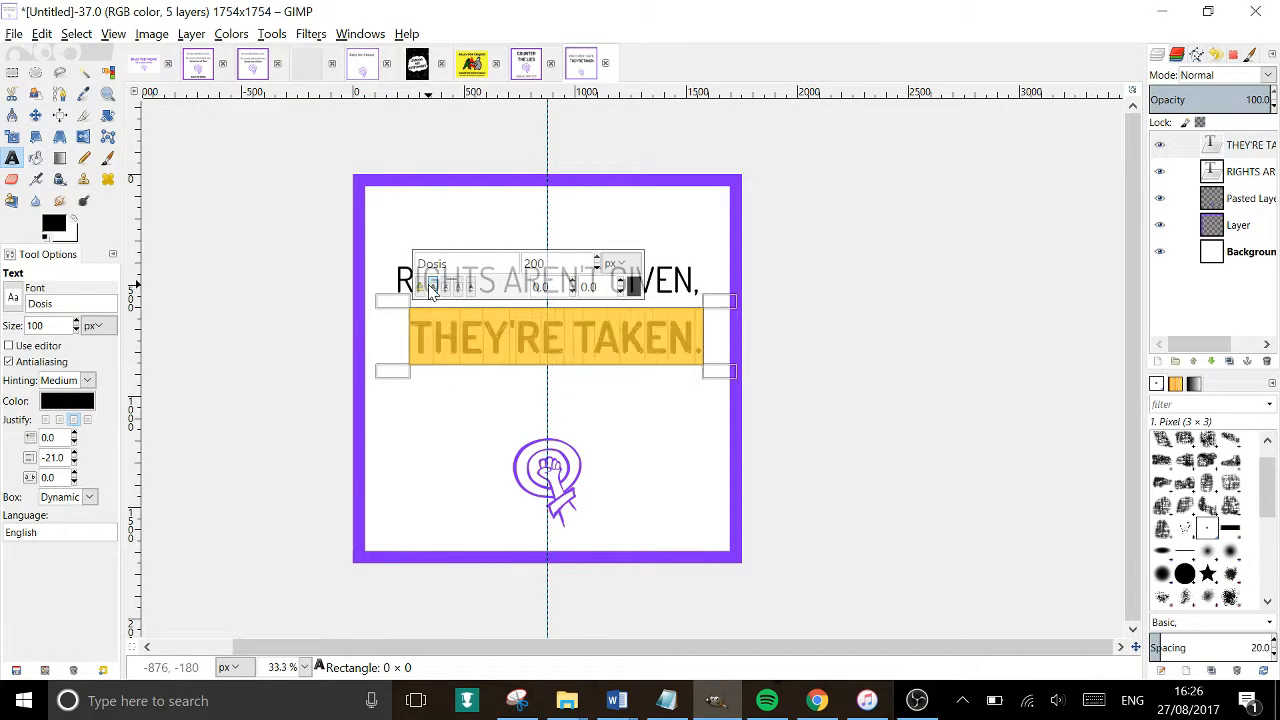
pyautogui.click(35, 115)
pyautogui.moveTo(640, 347); pyautogui.dragTo(630, 350)
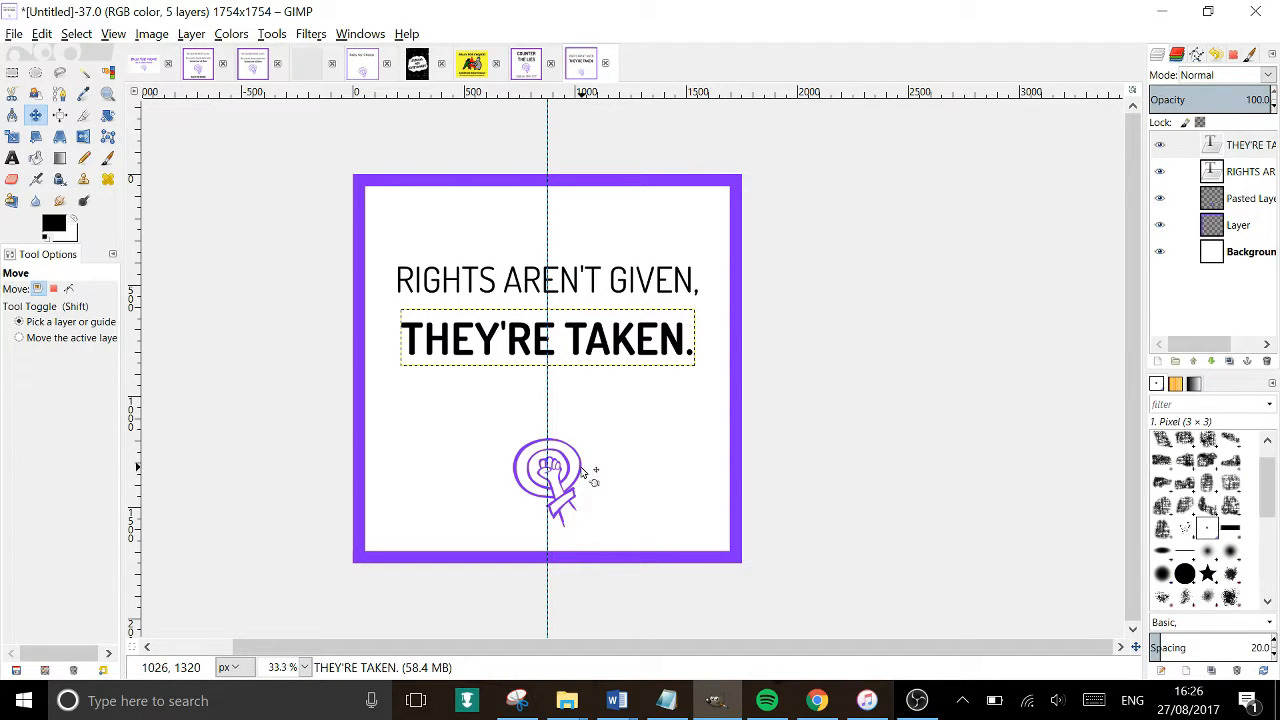
# Move the fist symbol up along the centre guide to just below the text.
pyautogui.moveTo(583, 470); pyautogui.dragTo(583, 422)
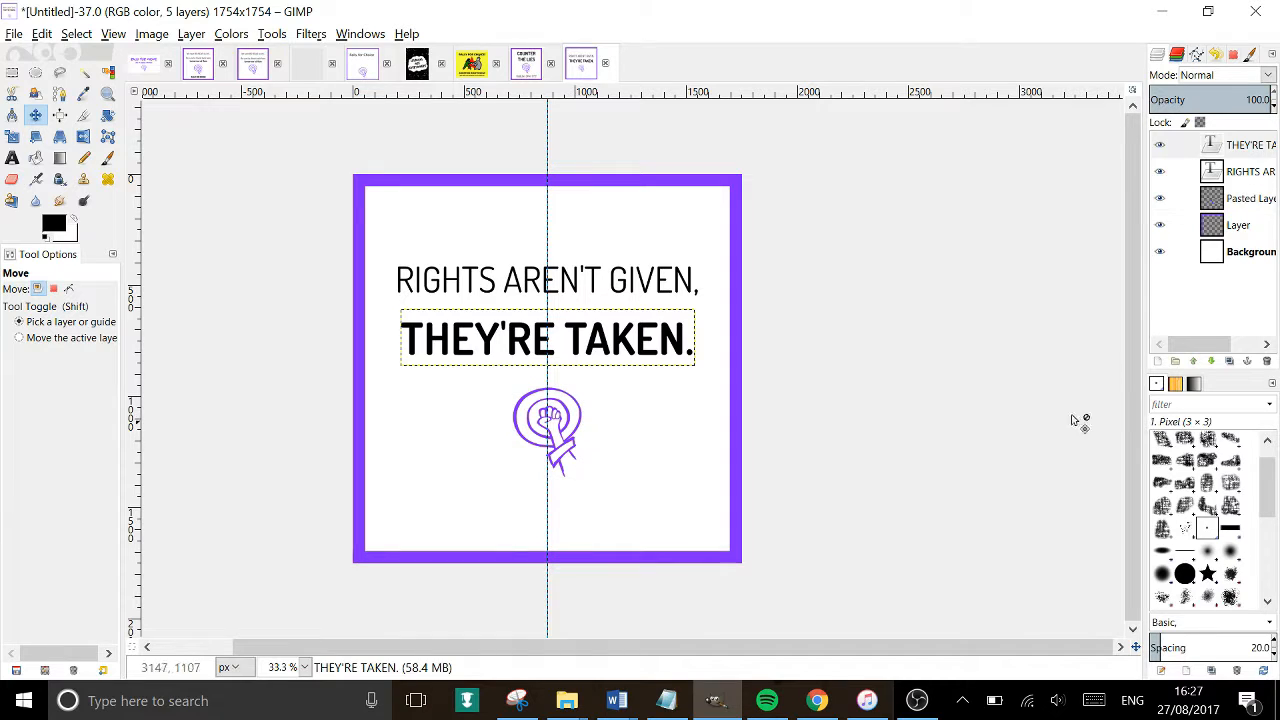
# Enlarge the bold "THEY'RE TAKEN." text to 210 px and recentre it slightly closer to the first line.
pyautogui.click(12, 157)
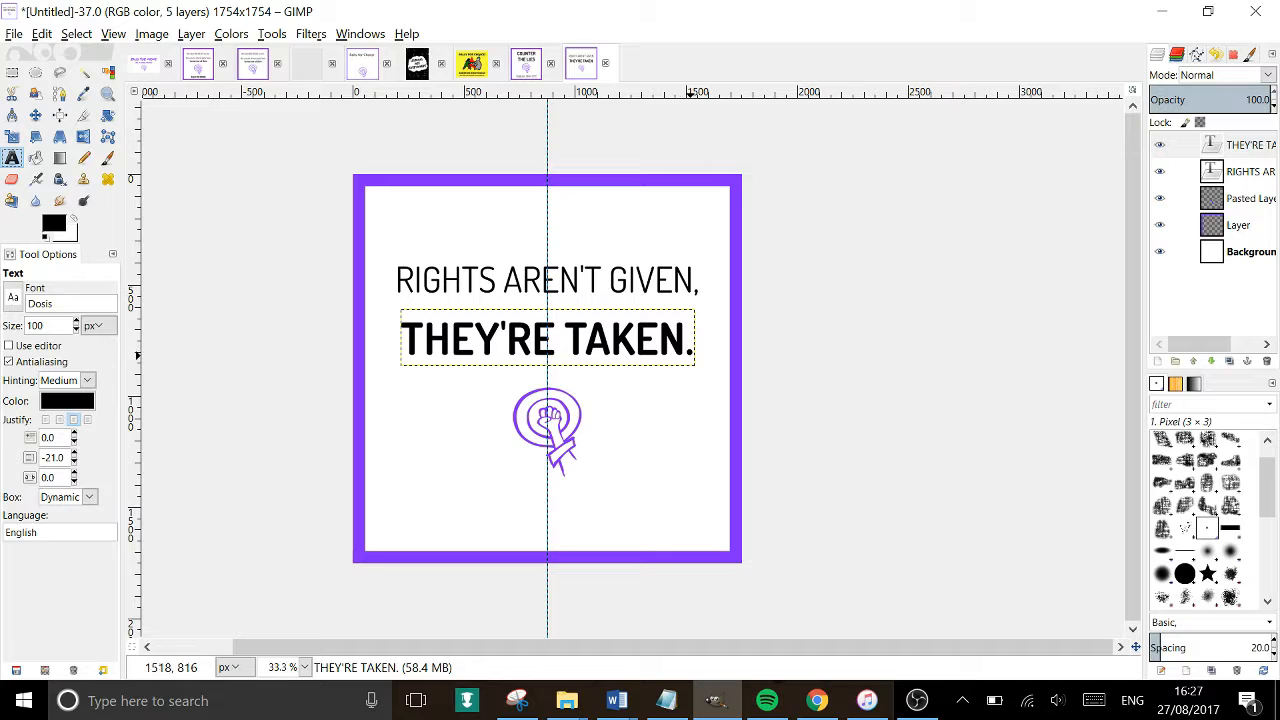
pyautogui.click(689, 355)
pyautogui.hotkey('ctrl', 'a')
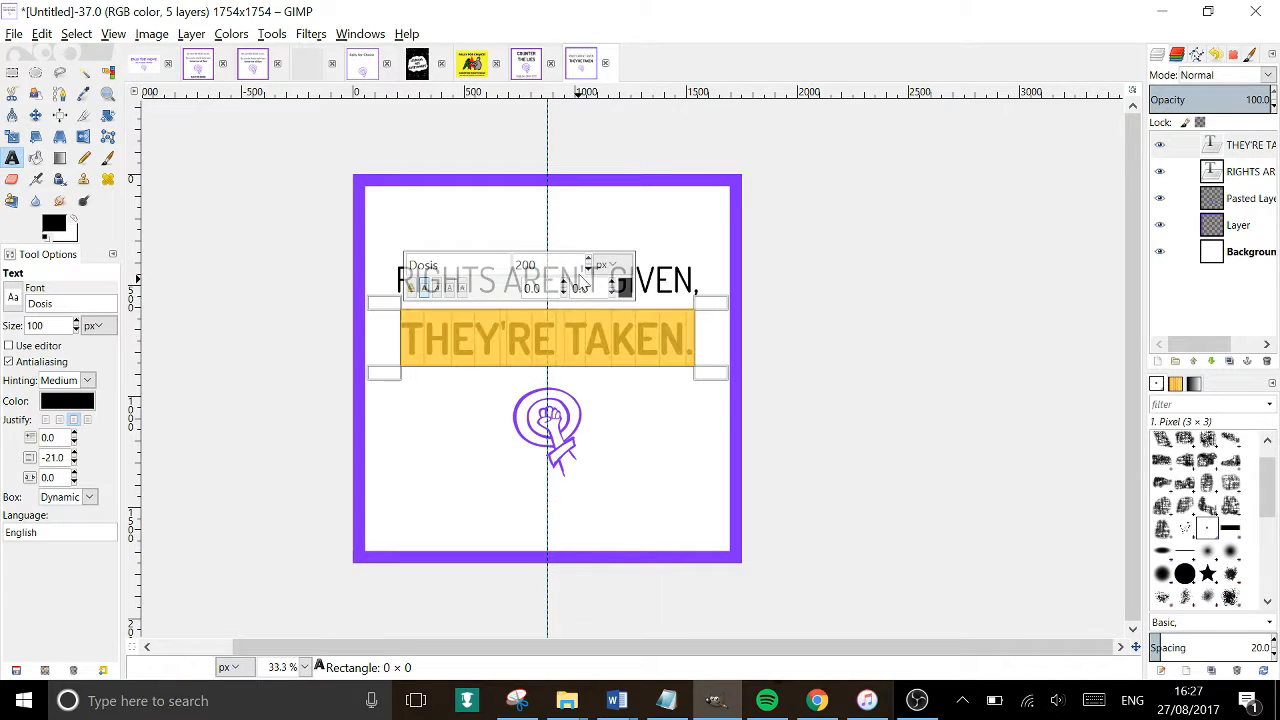
pyautogui.click(588, 260)
pyautogui.click(588, 260)
pyautogui.click(588, 260)
pyautogui.click(588, 260)
pyautogui.click(588, 260)
pyautogui.click(588, 260)
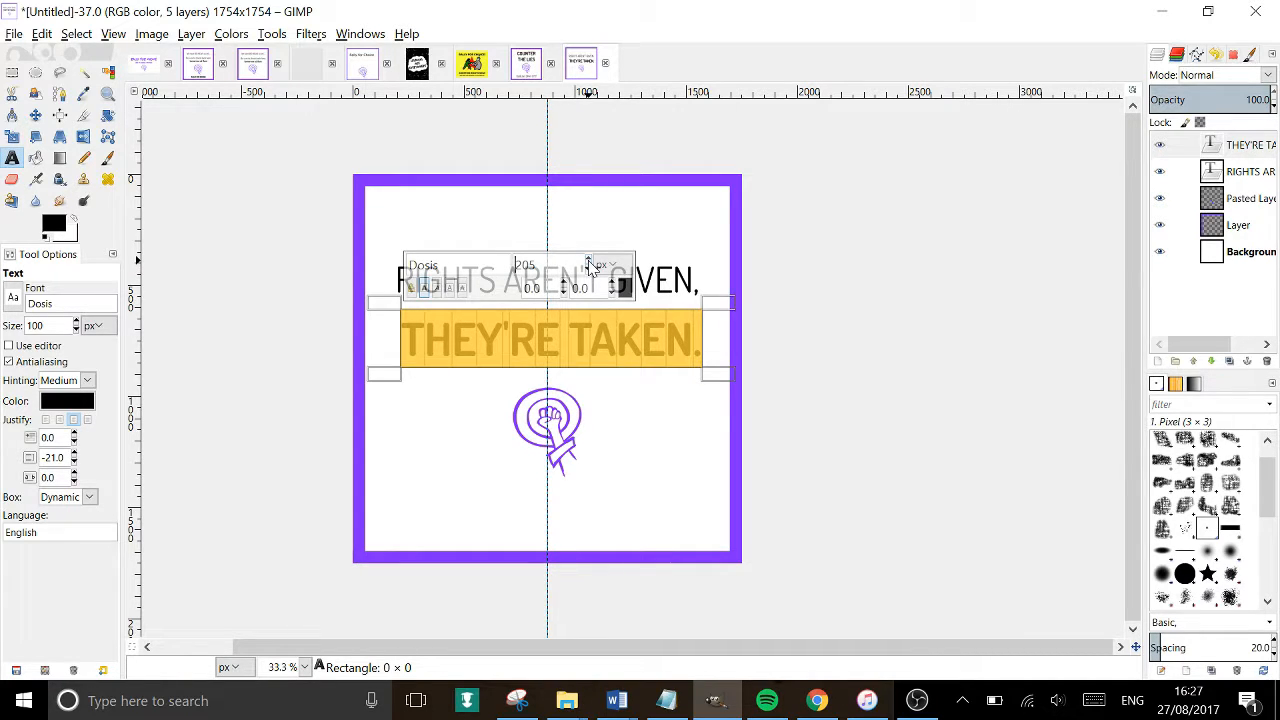
pyautogui.click(588, 260)
pyautogui.click(588, 260)
pyautogui.click(588, 260)
pyautogui.click(588, 260)
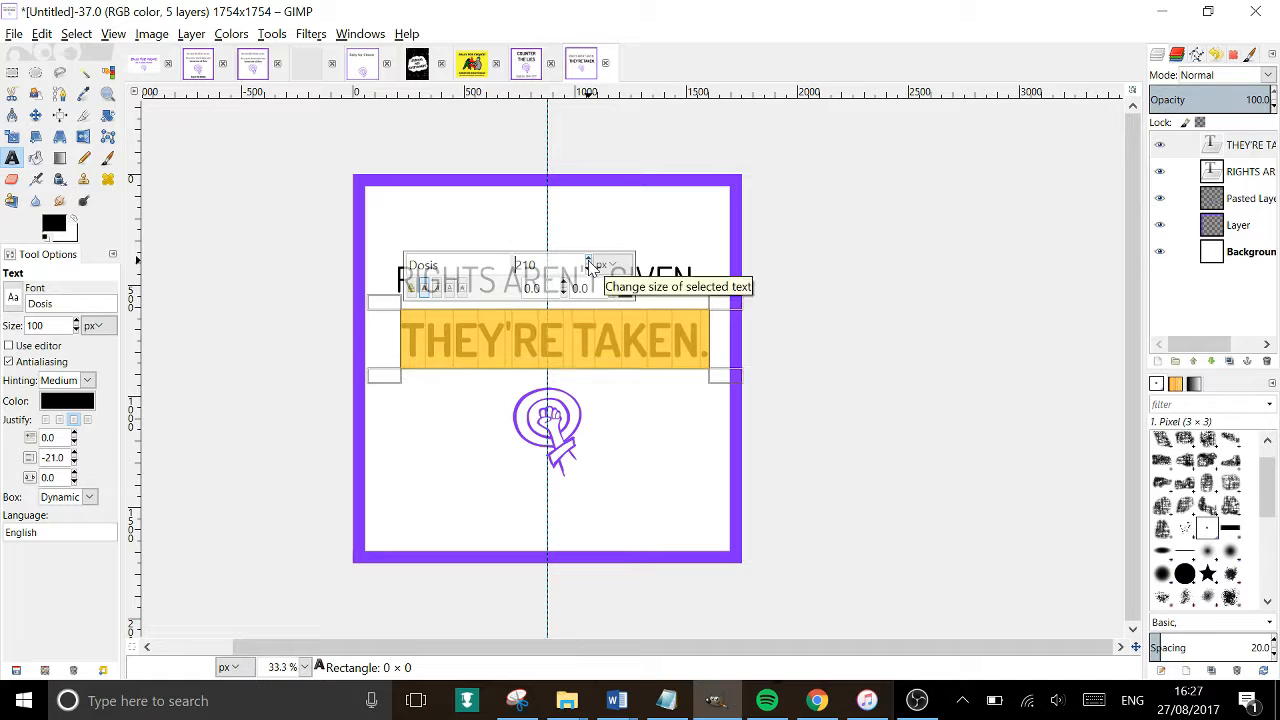
pyautogui.click(36, 116)
pyautogui.moveTo(636, 343); pyautogui.dragTo(632, 340)
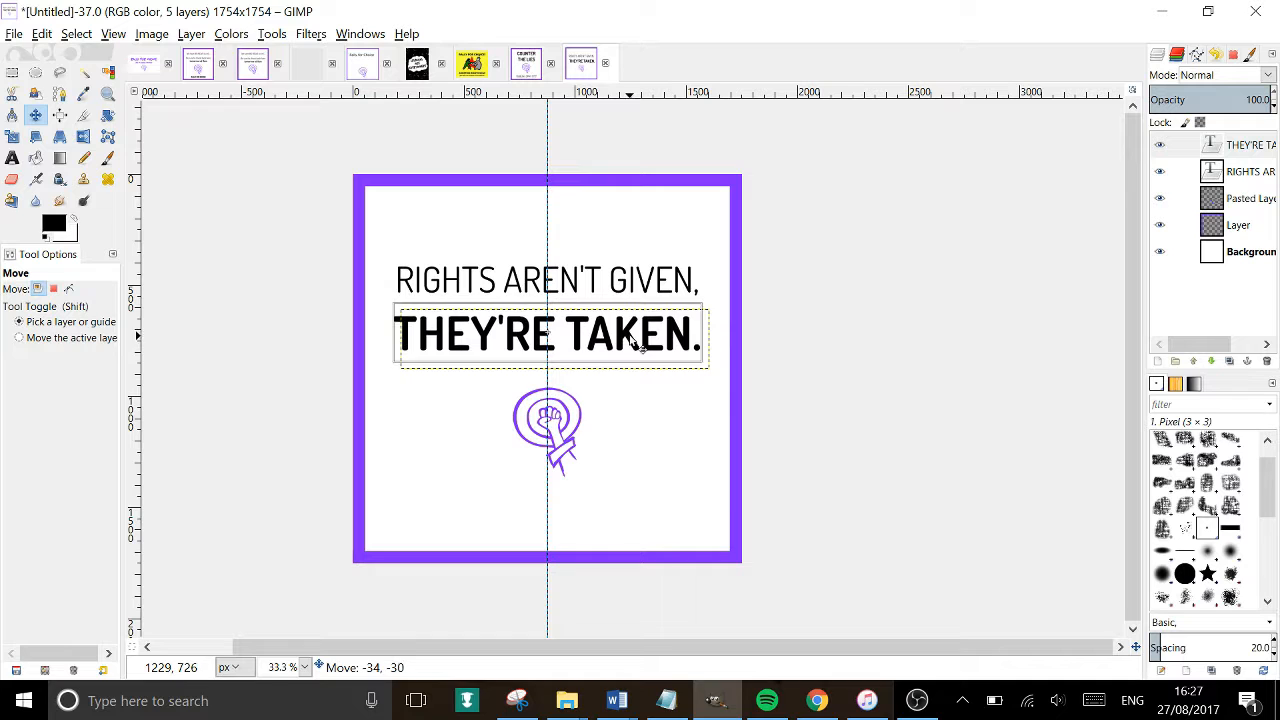
# Hide the layer boundary outline in the poster view.
pyautogui.click(110, 34)
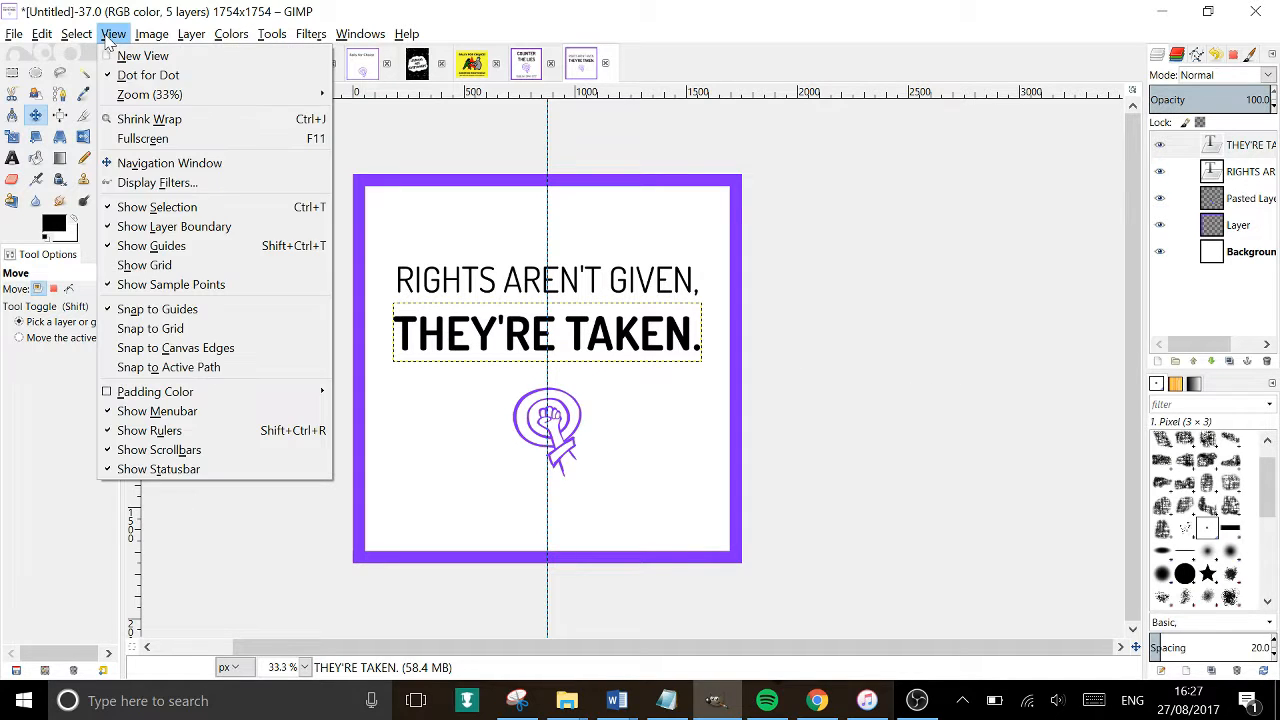
pyautogui.click(148, 226)
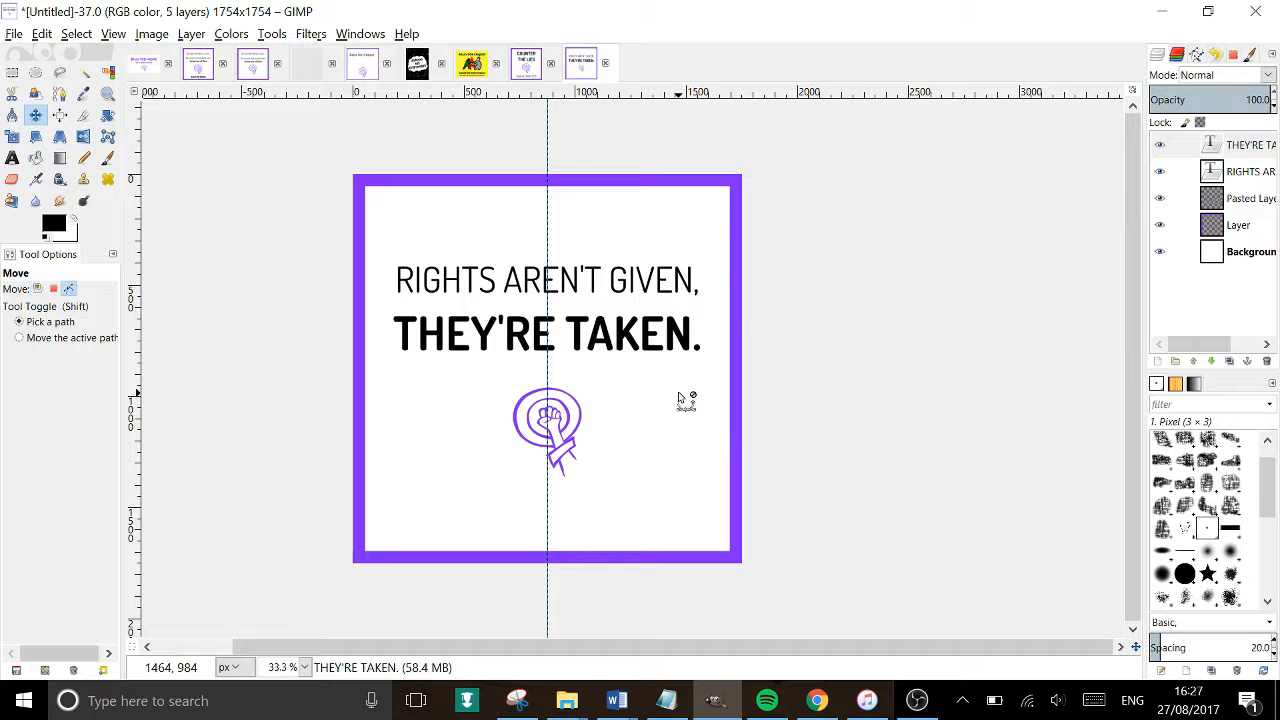
# Remove the full stop from "THEY'RE TAKEN." and recentre the remaining words on the vertical guide.
pyautogui.scroll(2, 678, 398)
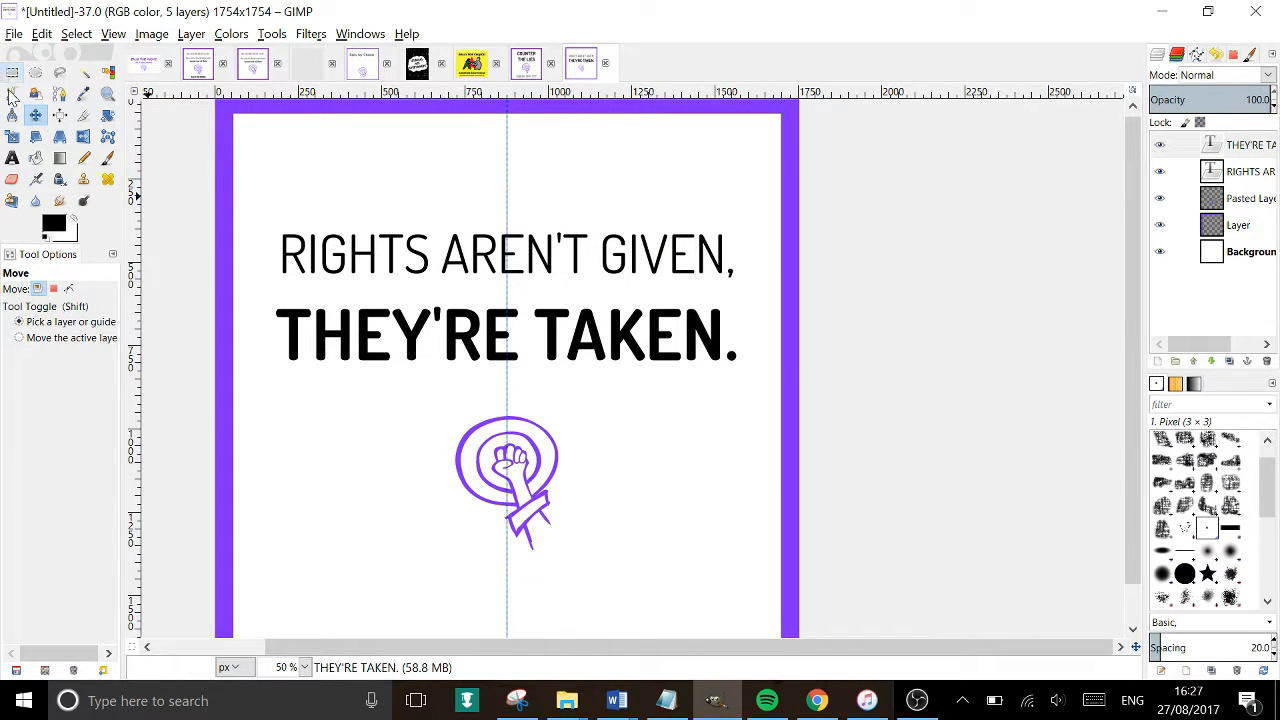
pyautogui.click(12, 158)
pyautogui.click(740, 349)
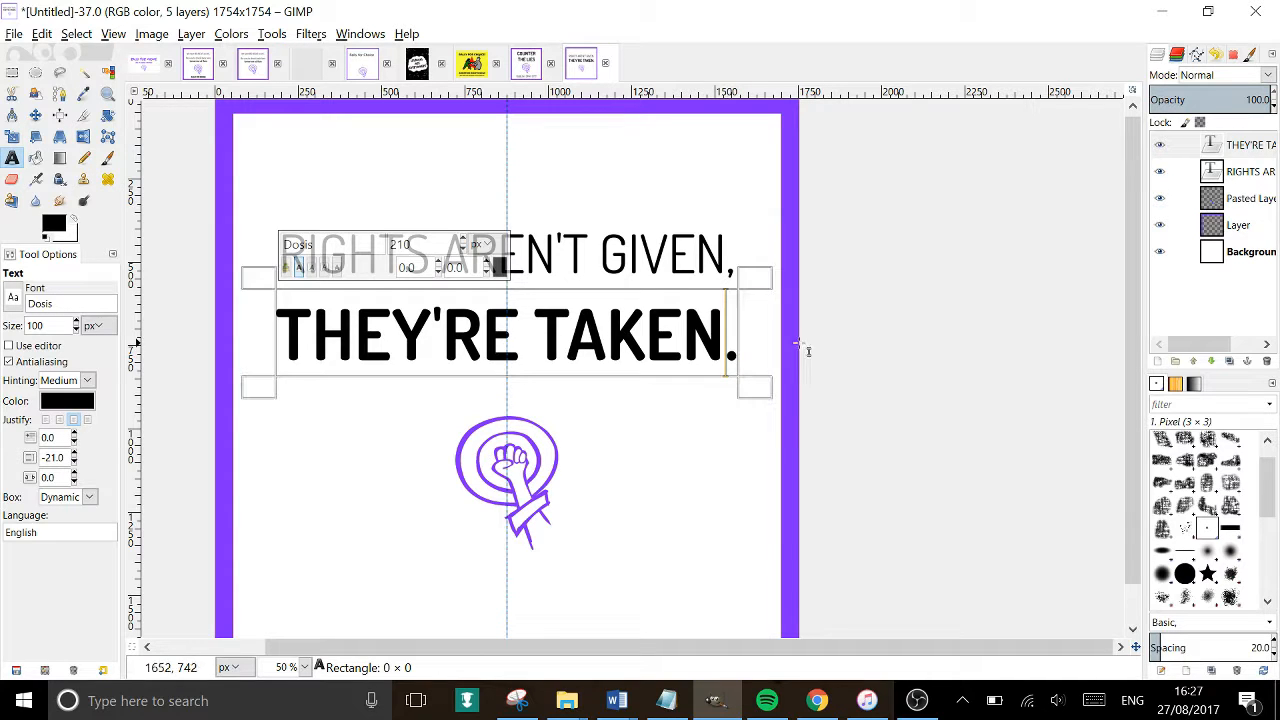
pyautogui.hotkey('shift', 'Left')
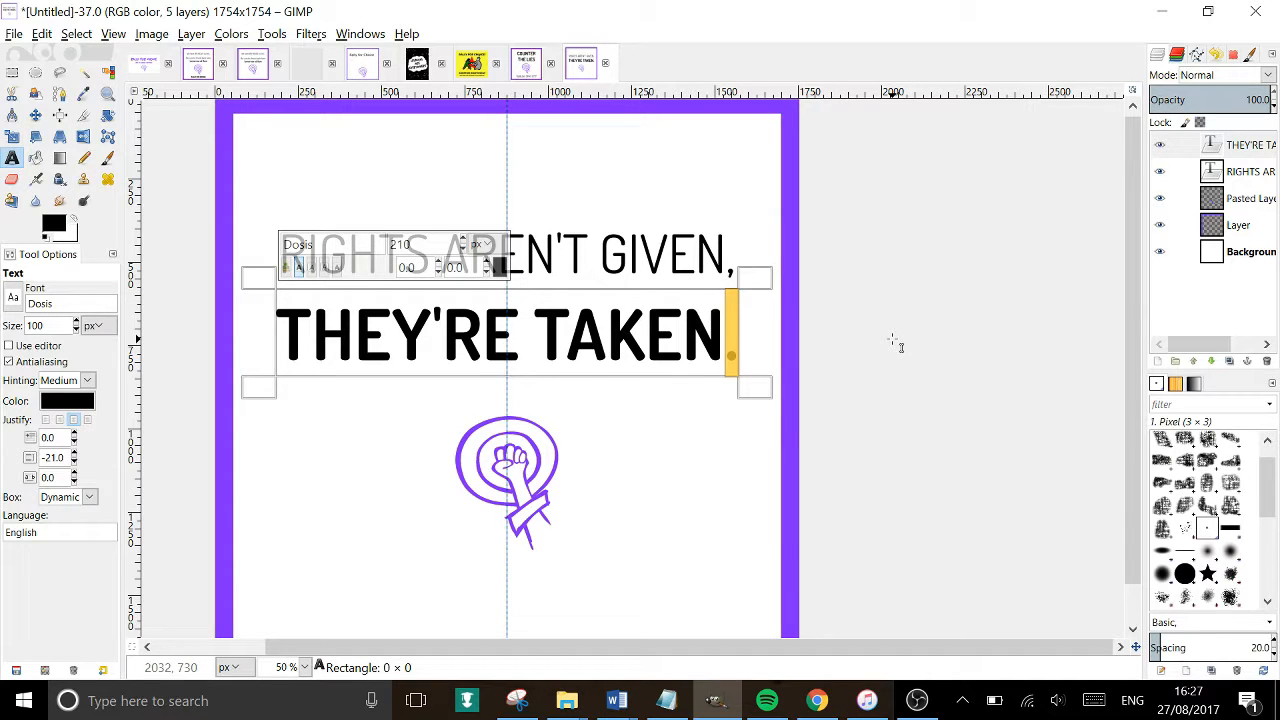
pyautogui.press('BackSpace')
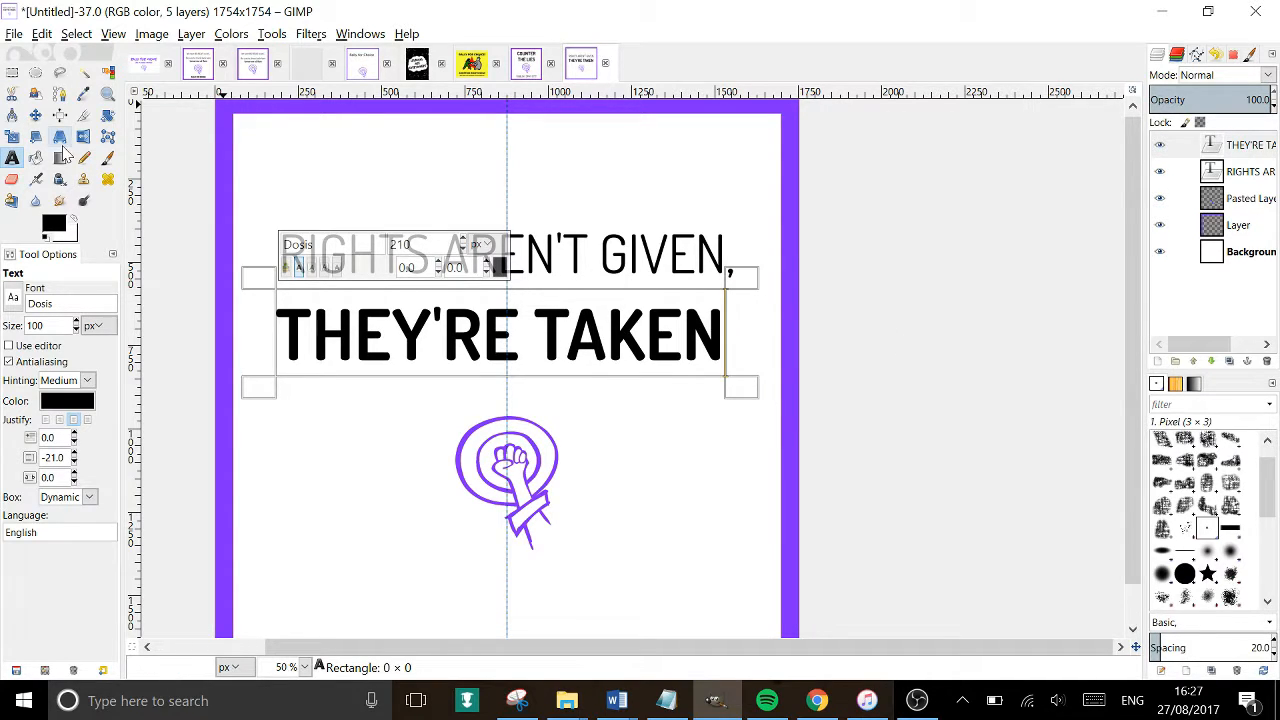
pyautogui.click(35, 115)
pyautogui.moveTo(596, 348); pyautogui.dragTo(603, 343)
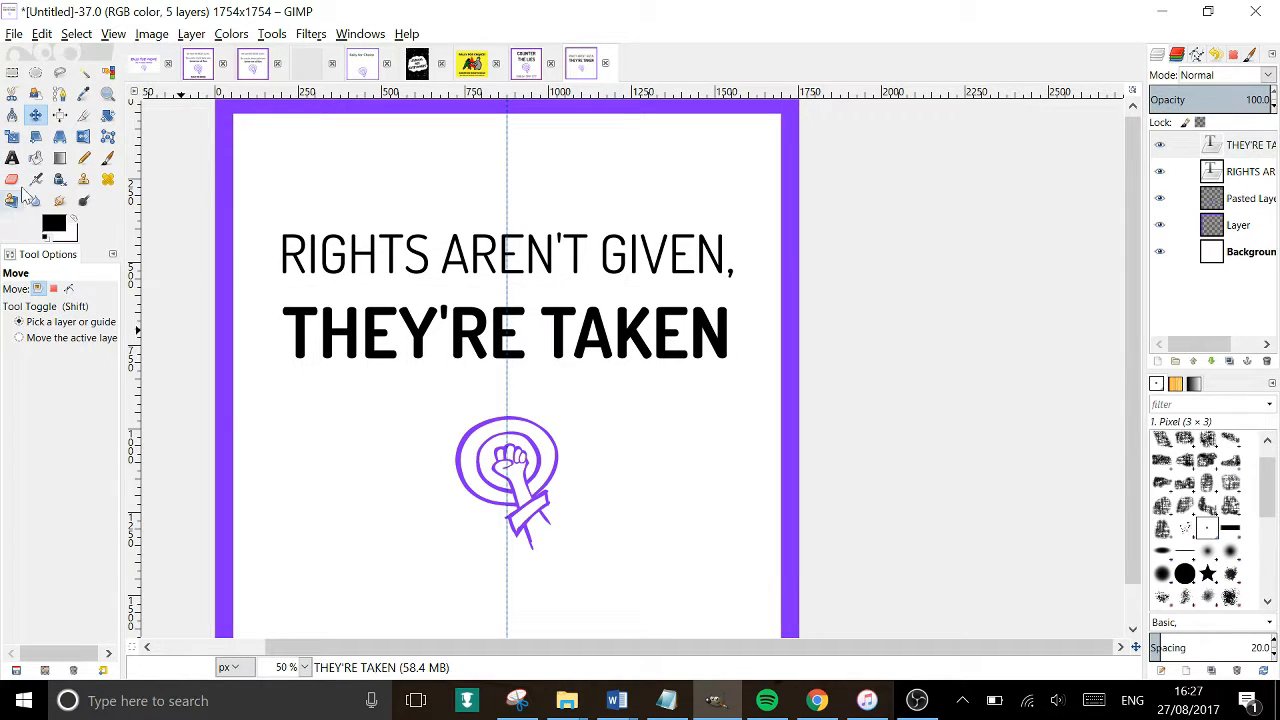
# Add a full stop as its own text layer and place it just after "TAKEN".
pyautogui.click(12, 158)
pyautogui.click(648, 386)
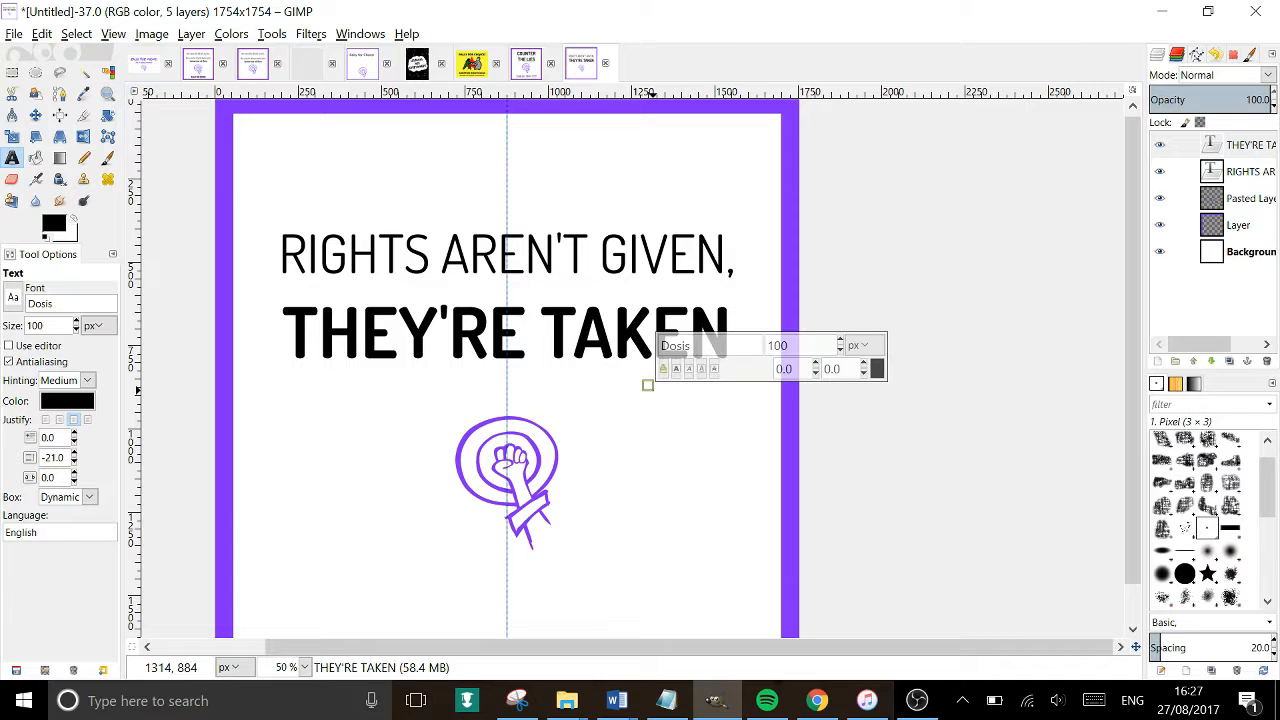
pyautogui.write('.')
pyautogui.click(35, 115)
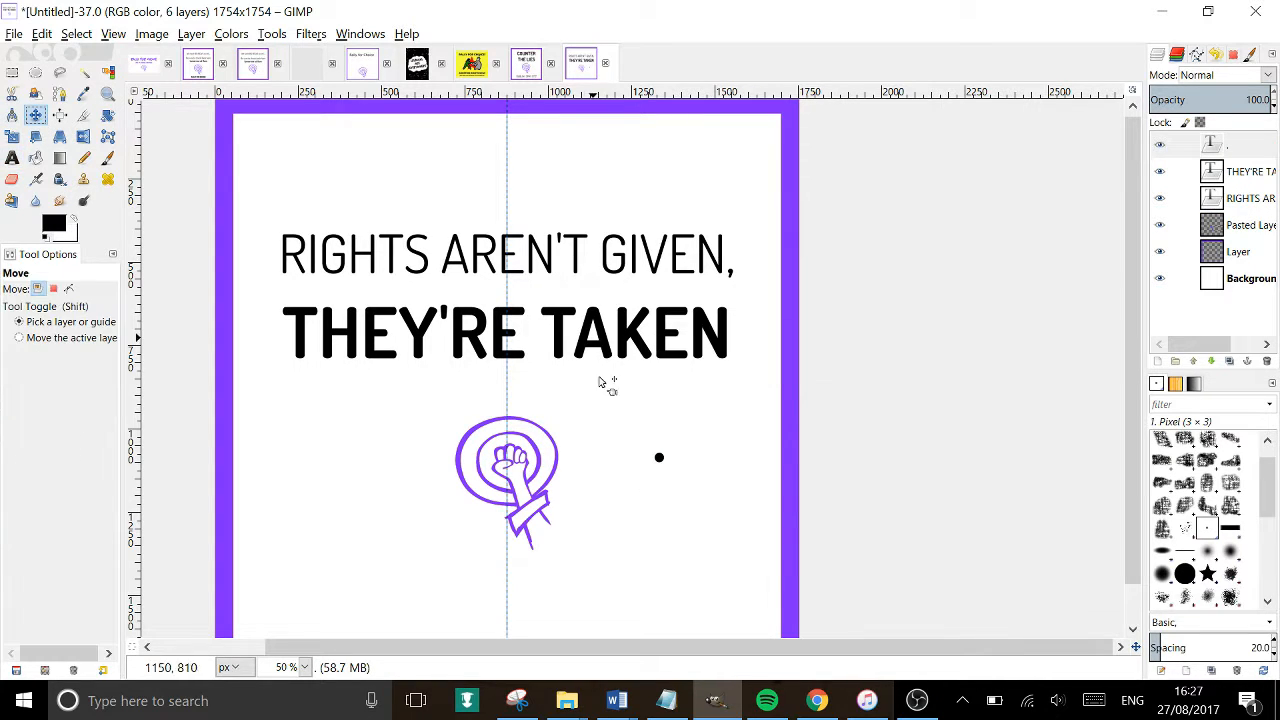
pyautogui.moveTo(659, 460); pyautogui.dragTo(737, 355)
# Place a horizontal guide along the baseline of the "THEY'RE TAKEN" letters.
pyautogui.moveTo(648, 93); pyautogui.dragTo(690, 357)
pyautogui.keyDown('ctrl'); pyautogui.scroll(3, 706, 366); pyautogui.keyUp('ctrl')
pyautogui.keyDown('ctrl'); pyautogui.scroll(2, 710, 366); pyautogui.keyUp('ctrl')
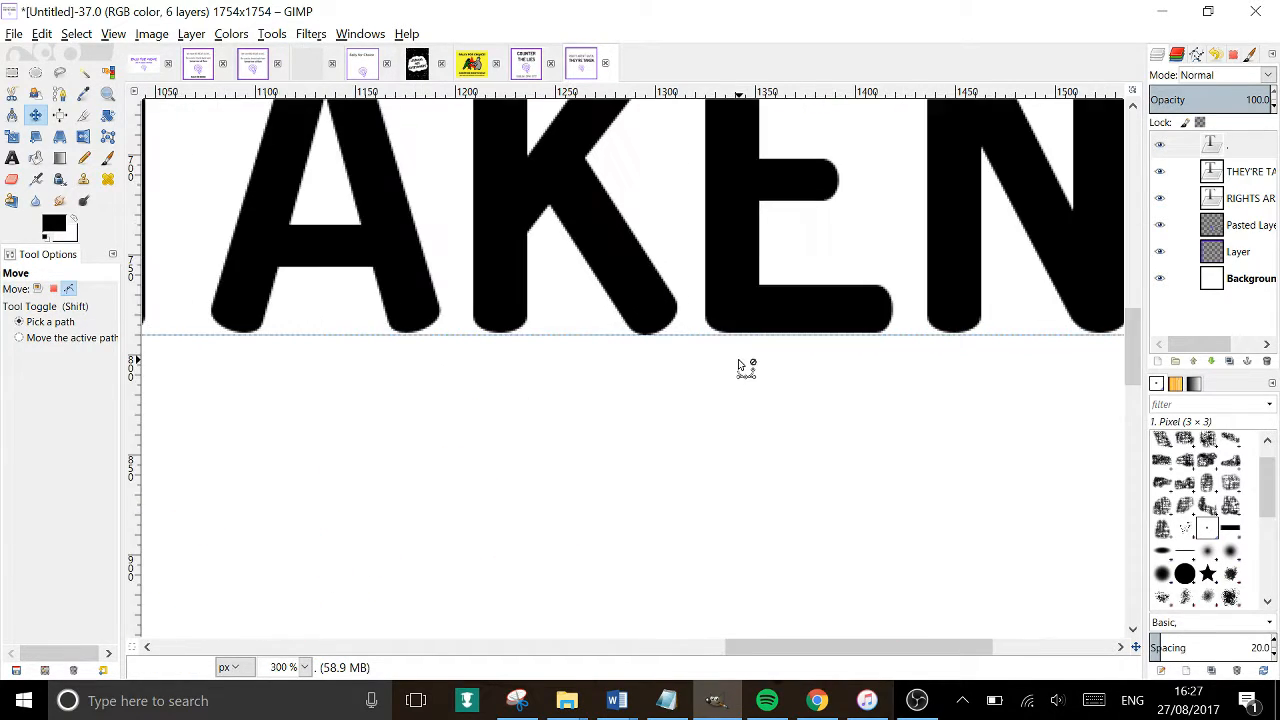
pyautogui.moveTo(708, 336); pyautogui.dragTo(704, 338)
pyautogui.hscroll(10, 705, 340)
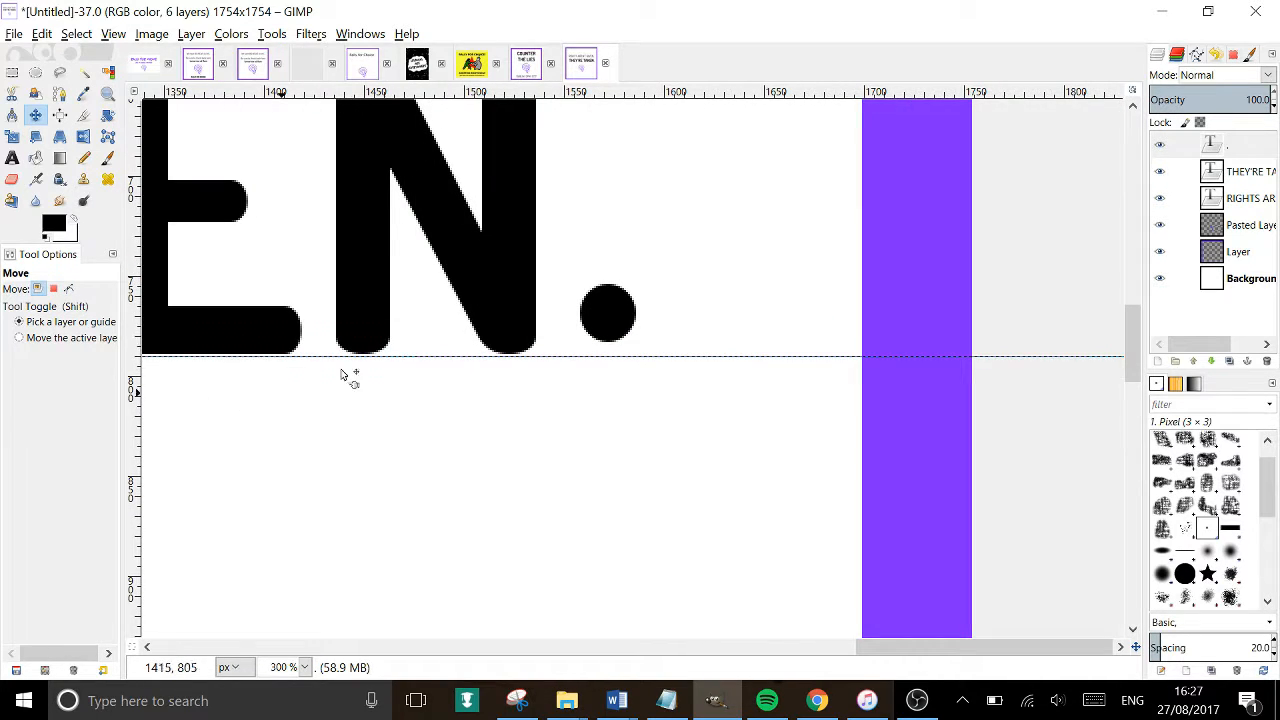
pyautogui.moveTo(423, 360); pyautogui.dragTo(423, 363)
# Lower the separate full stop onto the baseline guide and nudge it slightly closer to the N.
pyautogui.click(603, 322)
pyautogui.moveTo(603, 322); pyautogui.dragTo(603, 335)
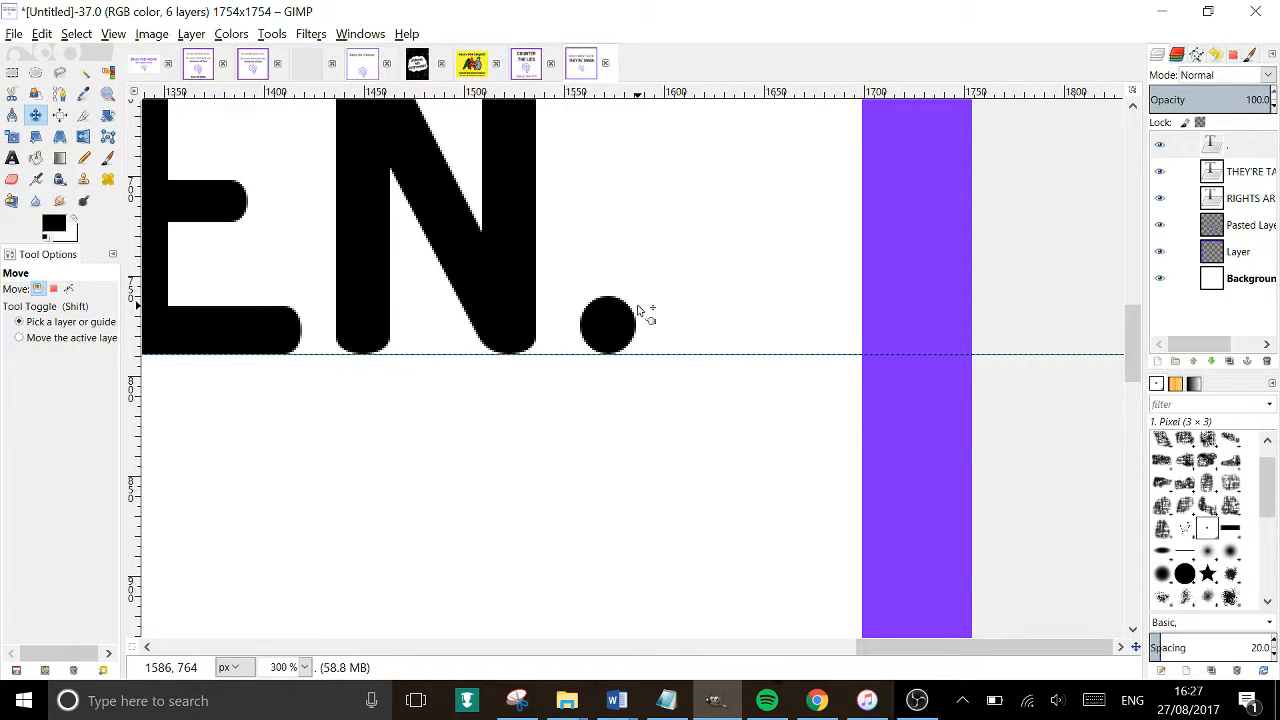
pyautogui.press('Left')
pyautogui.press('Left')
pyautogui.scroll(-4, 641, 312)
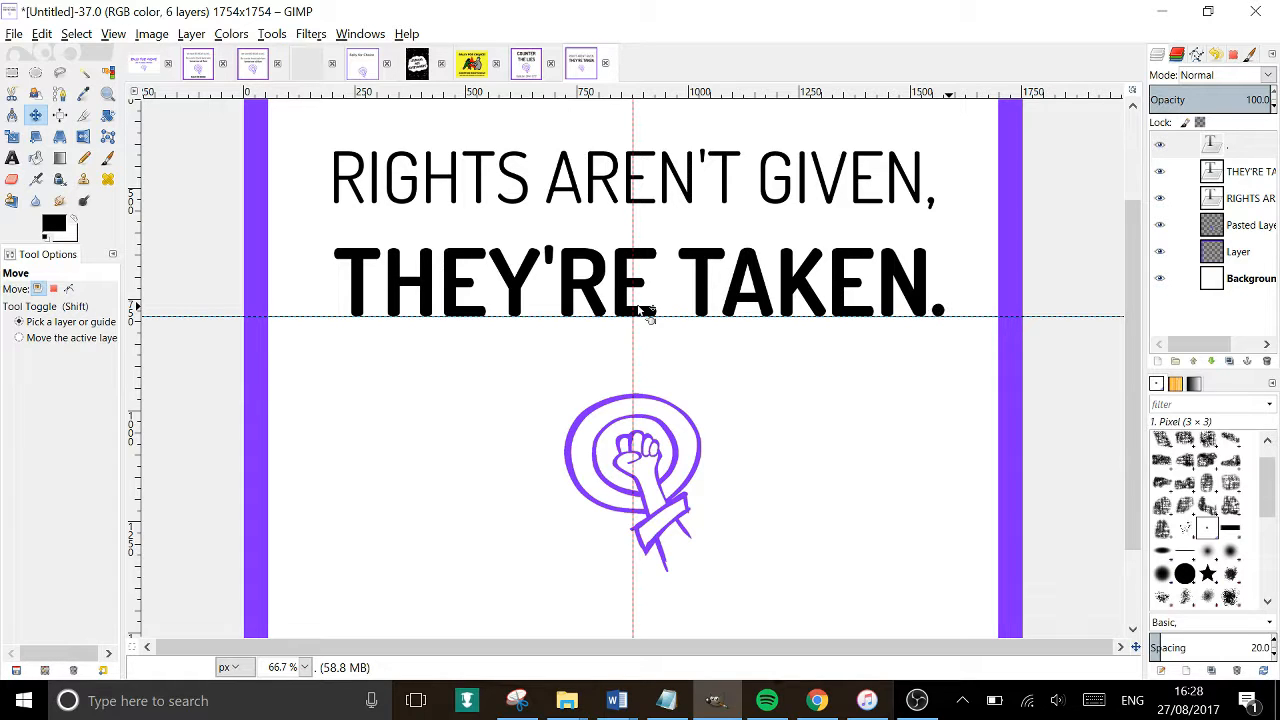
pyautogui.scroll(-2, 641, 311)
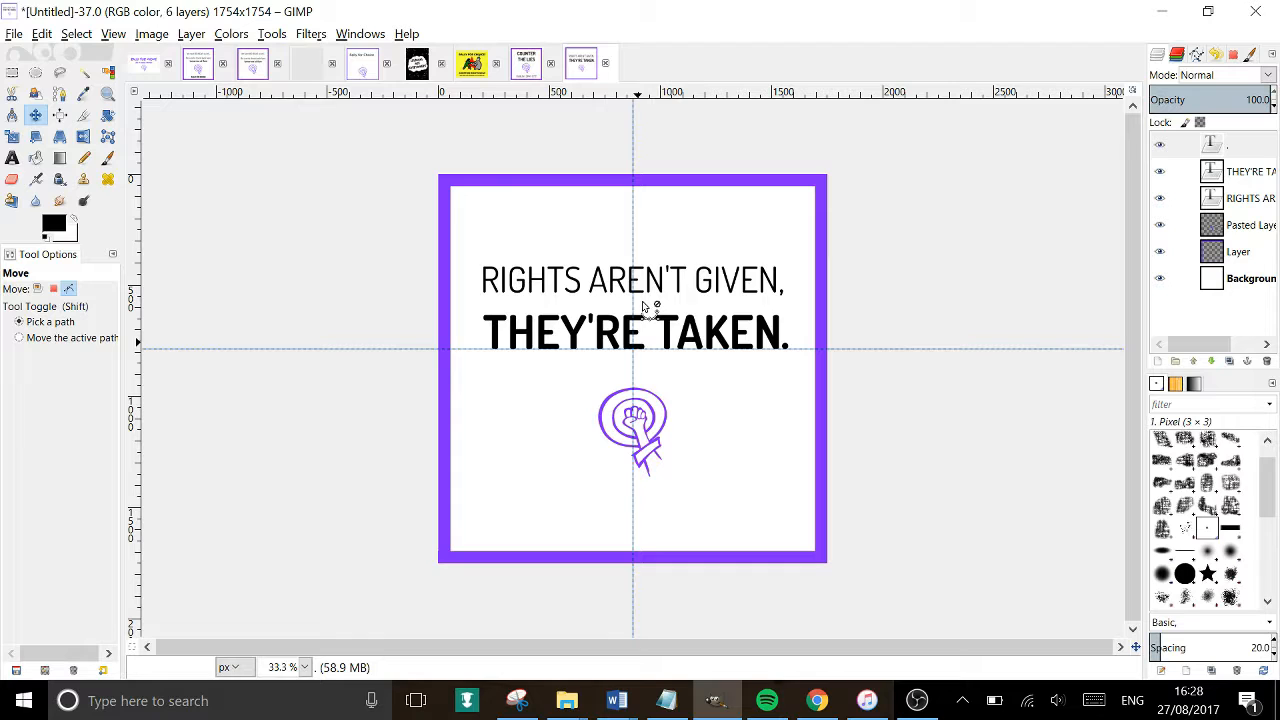
# Lower the separate full stop slightly towards the baseline guide and nudge "THEY'RE TAKEN" a little to the left of it.
pyautogui.scroll(2, 643, 305)
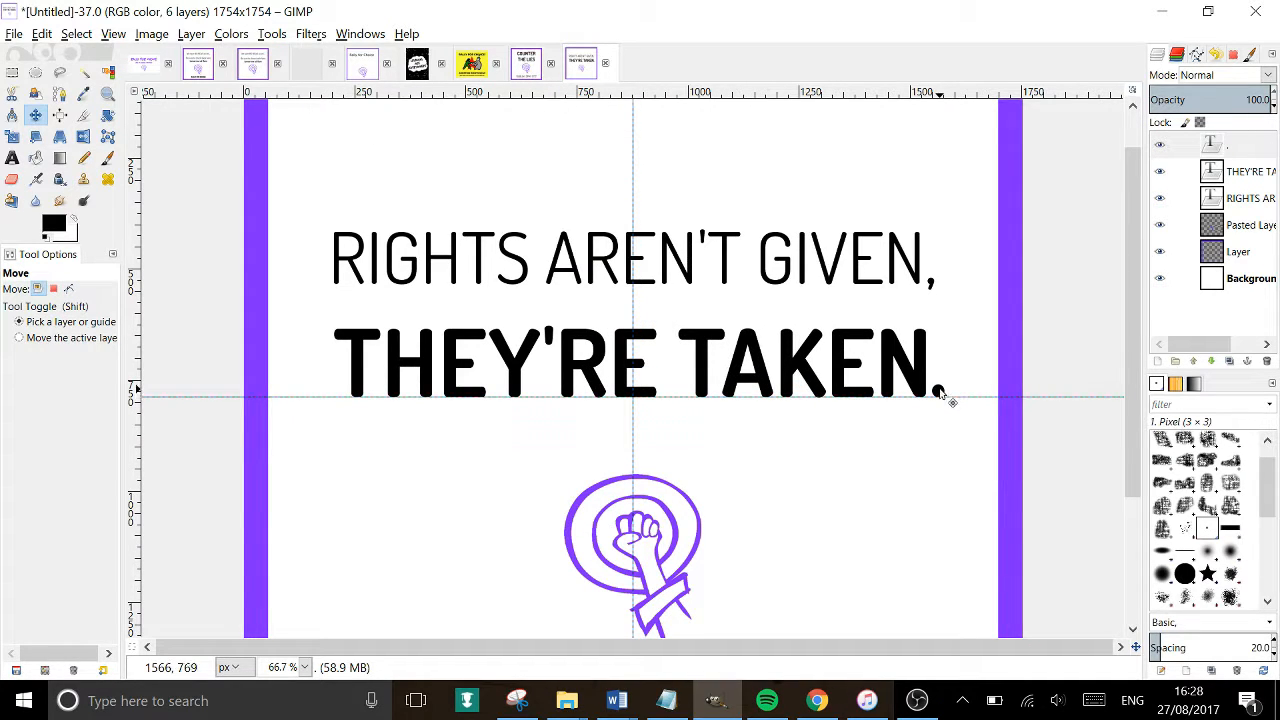
pyautogui.moveTo(940, 393)
pyautogui.mouseDown()
pyautogui.moveTo(1106, 470)
pyautogui.moveTo(960, 429)
pyautogui.moveTo(938, 397)
pyautogui.mouseUp()
pyautogui.click(1260, 181)
pyautogui.click(916, 369)
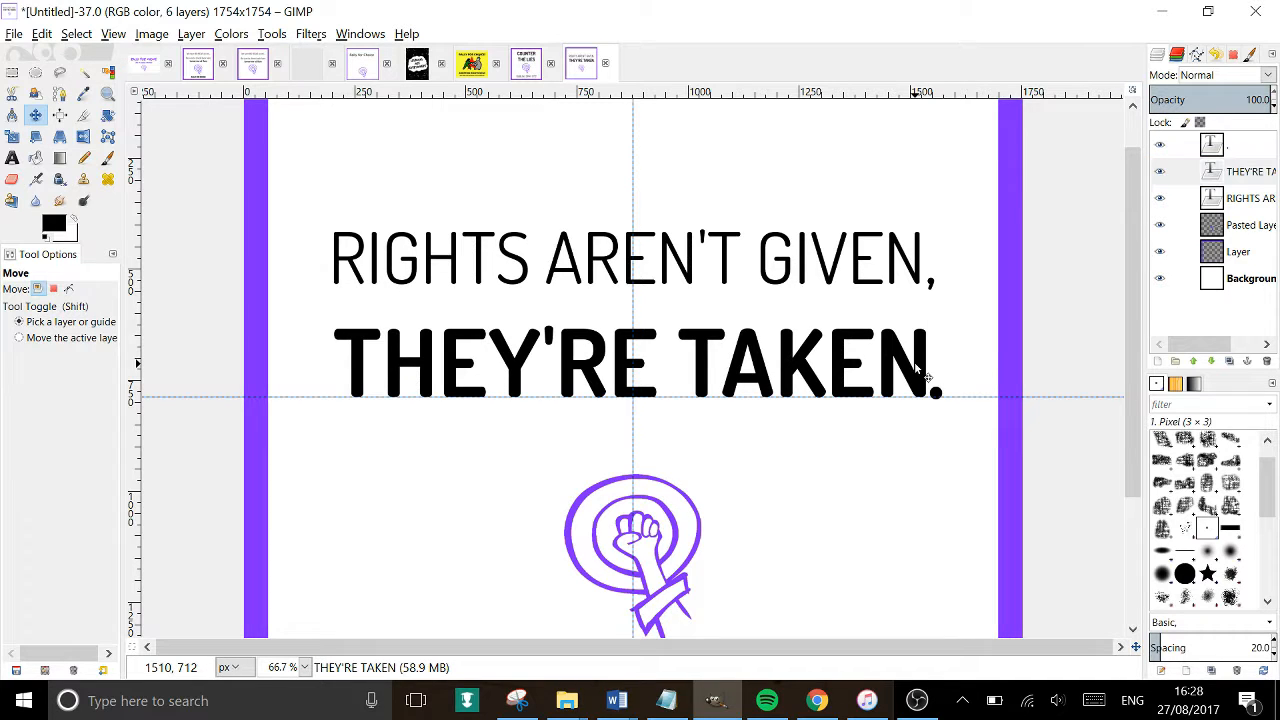
pyautogui.press('Left')
pyautogui.press('Left')
pyautogui.press('Left')
pyautogui.press('Left')
pyautogui.press('Left')
pyautogui.press('Left')
pyautogui.press('Left')
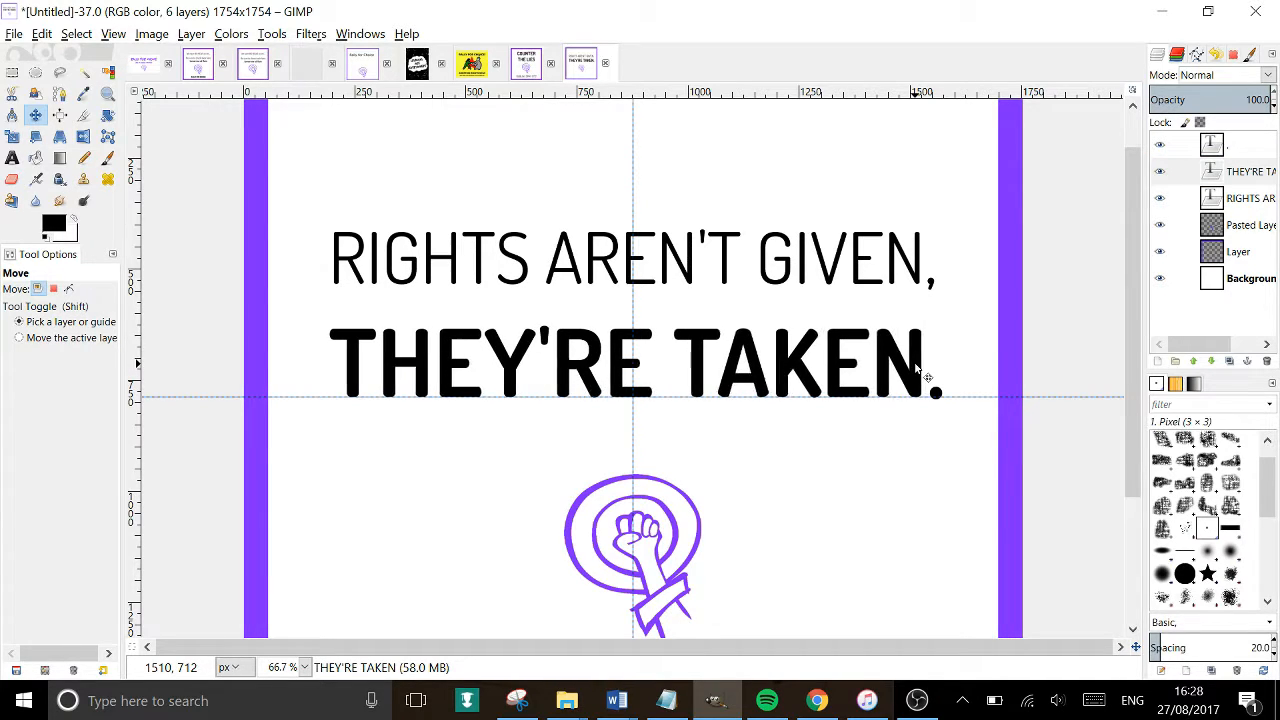
pyautogui.press('Left')
pyautogui.press('Left')
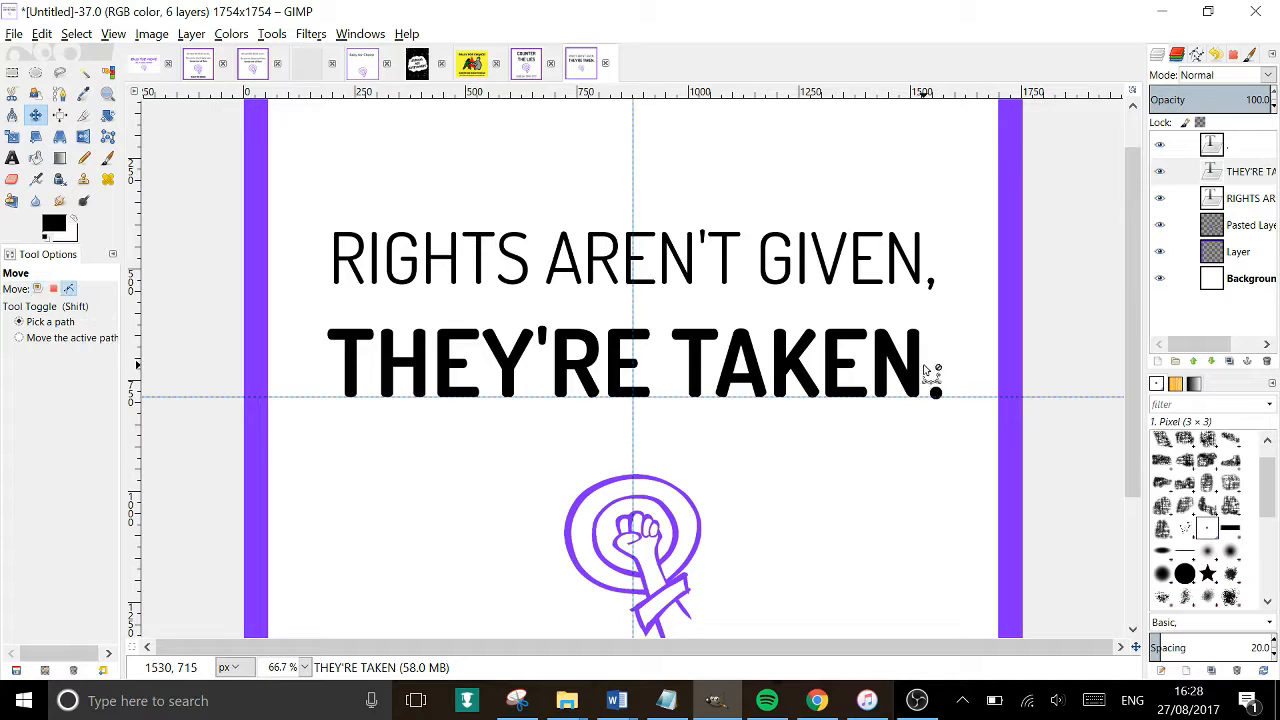
# Bring the separate full stop slightly closer to the N and nudge it down to rest on the baseline guide.
pyautogui.scroll(2, 930, 370)
pyautogui.moveTo(960, 430)
pyautogui.mouseDown()
pyautogui.moveTo(945, 425)
pyautogui.moveTo(951, 449)
pyautogui.mouseUp()
pyautogui.scroll(2, 951, 449)
pyautogui.click(1232, 145)
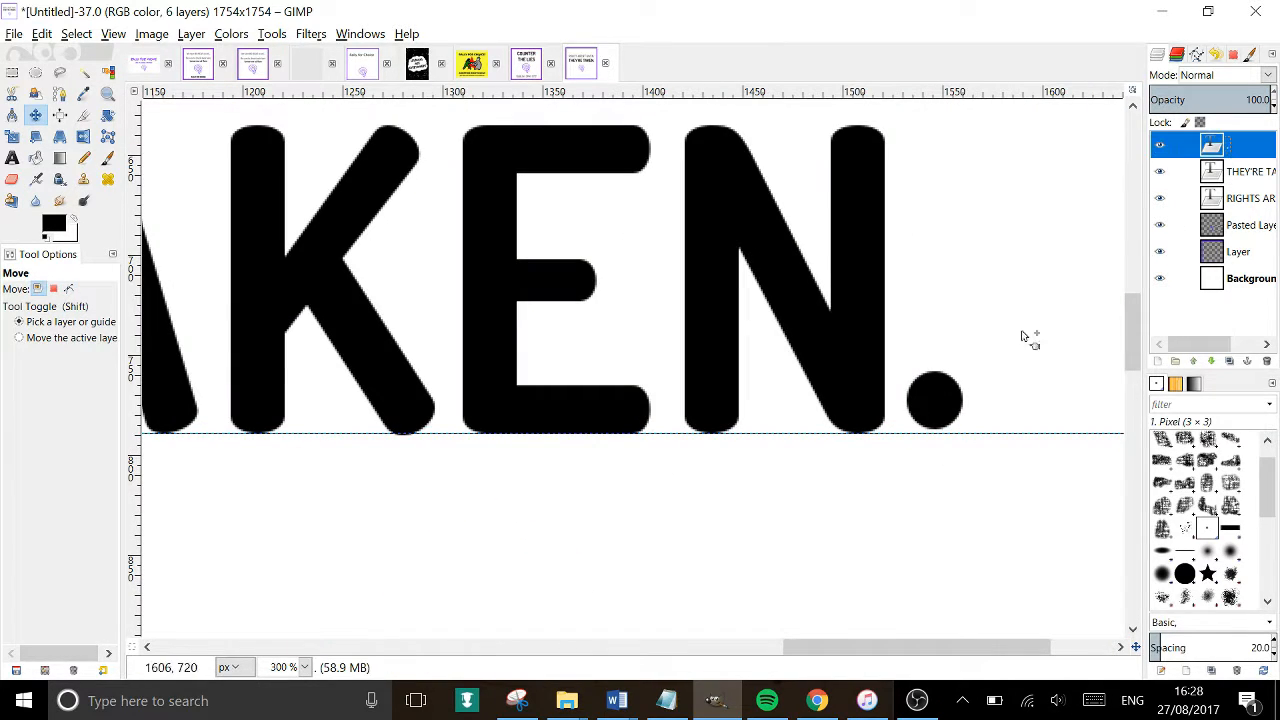
pyautogui.click(935, 390)
pyautogui.press('Down')
pyautogui.press('Down')
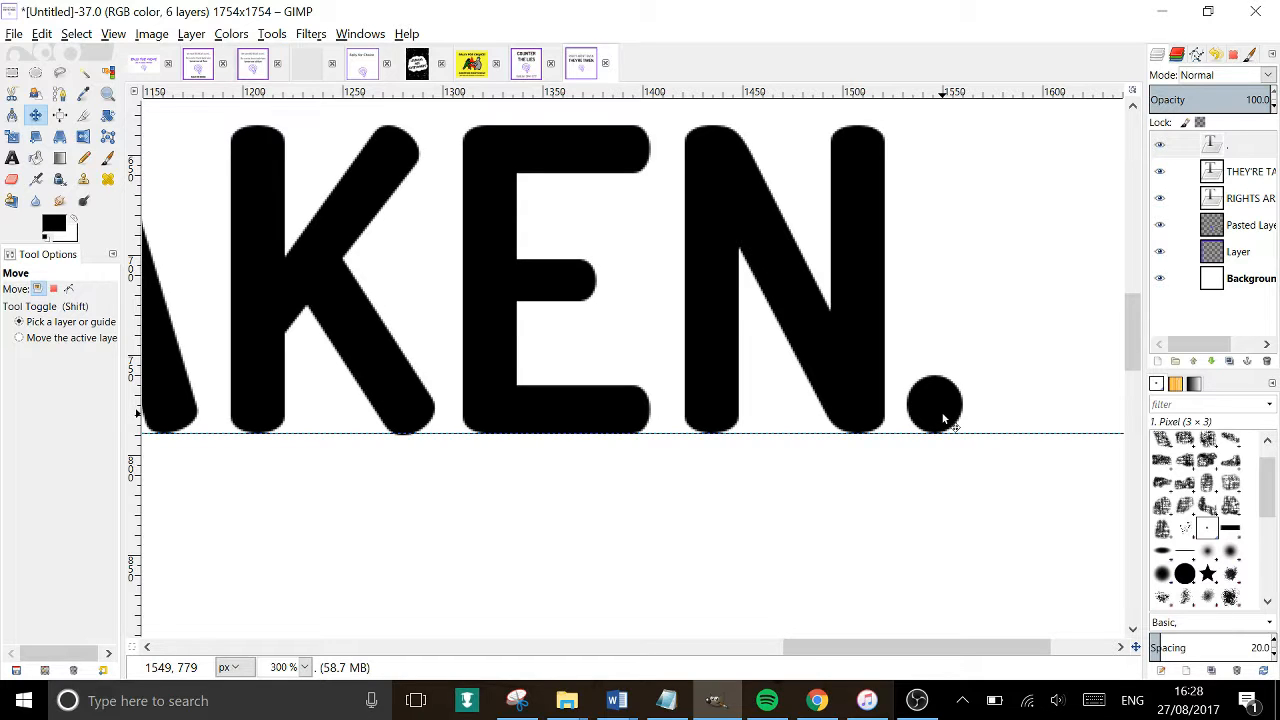
pyautogui.scroll(-5, 943, 420)
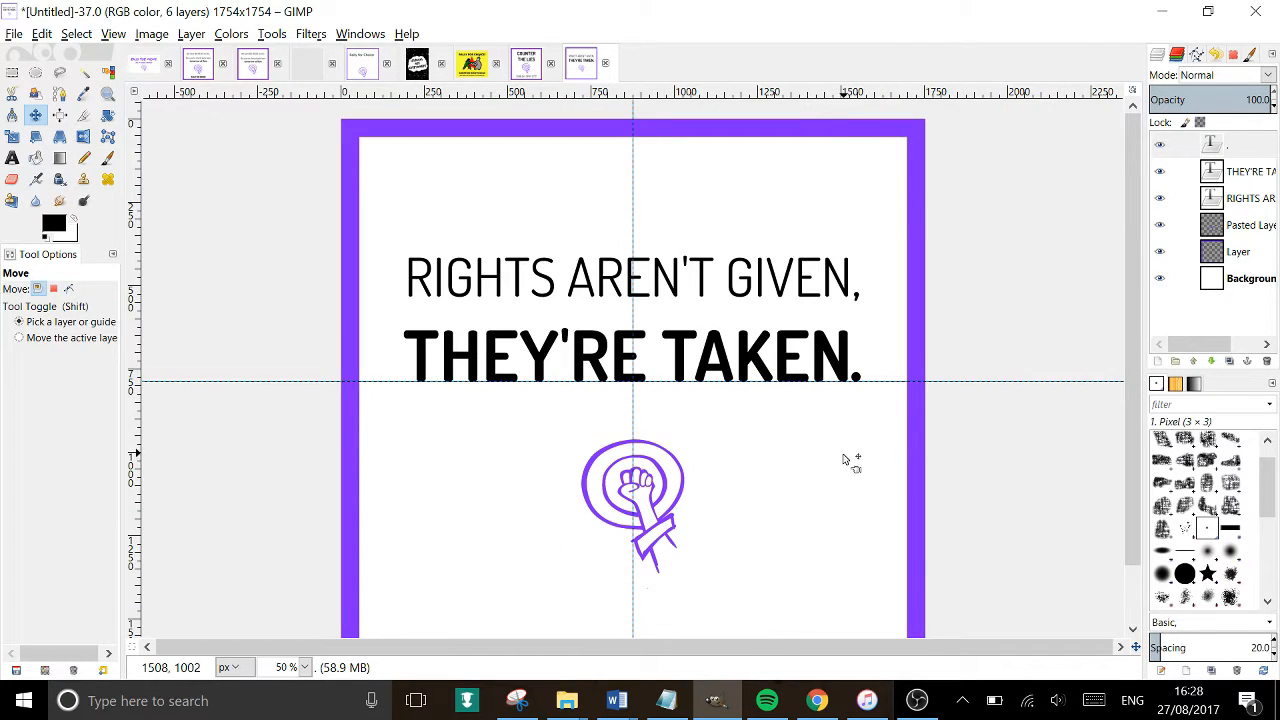
# Reduce the font size of the separate full stop after "THEY'RE TAKEN".
pyautogui.scroll(-1, 845, 460)
pyautogui.scroll(1, 845, 460)
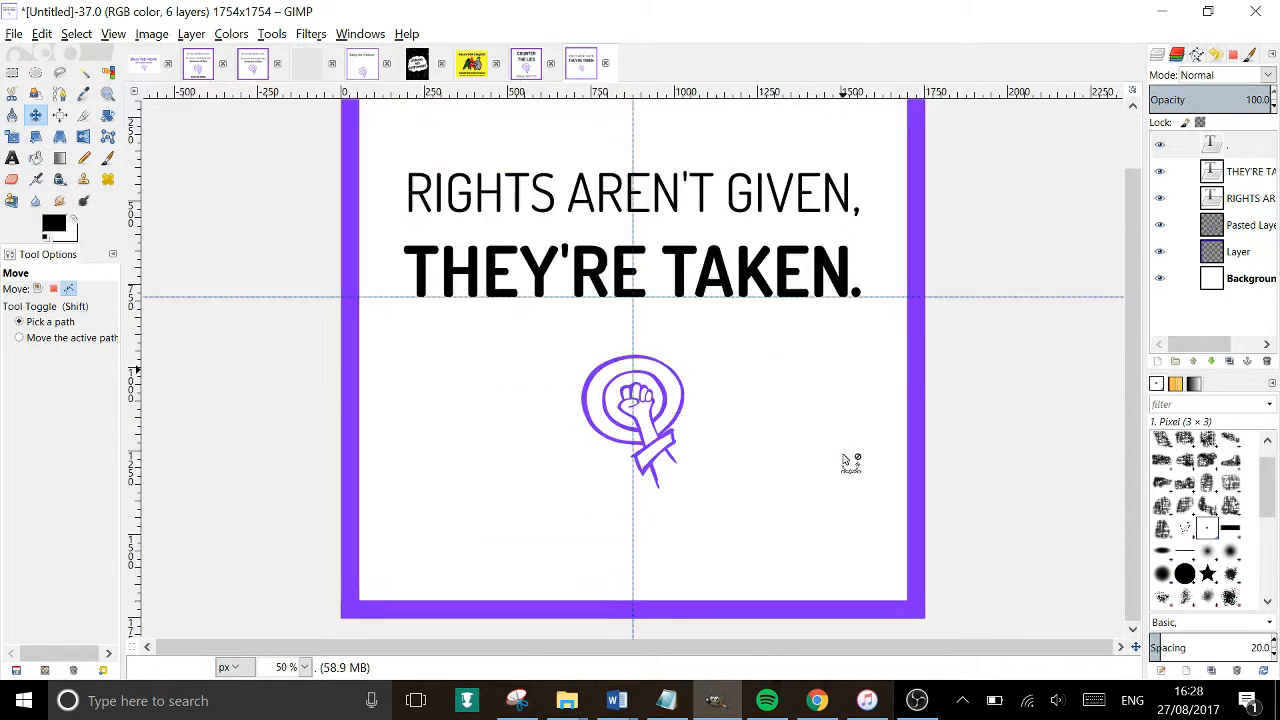
pyautogui.click(12, 157)
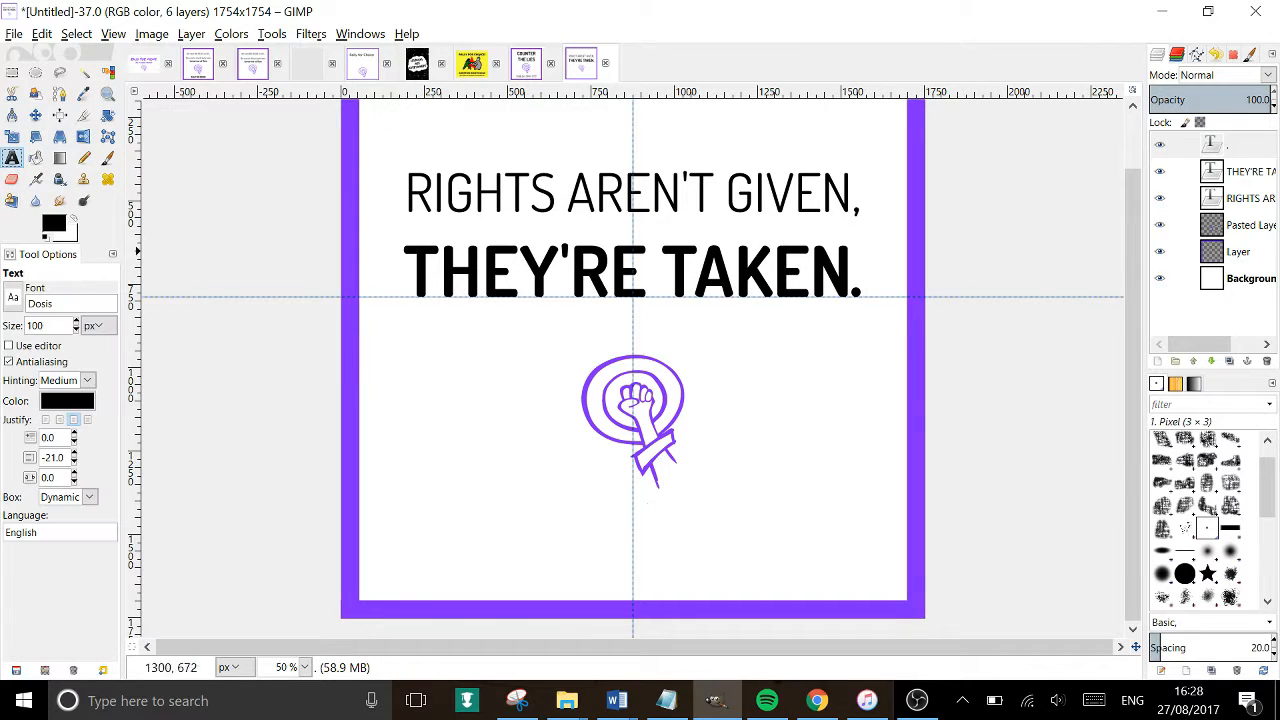
pyautogui.click(859, 294)
pyautogui.hotkey('ctrl', 'a')
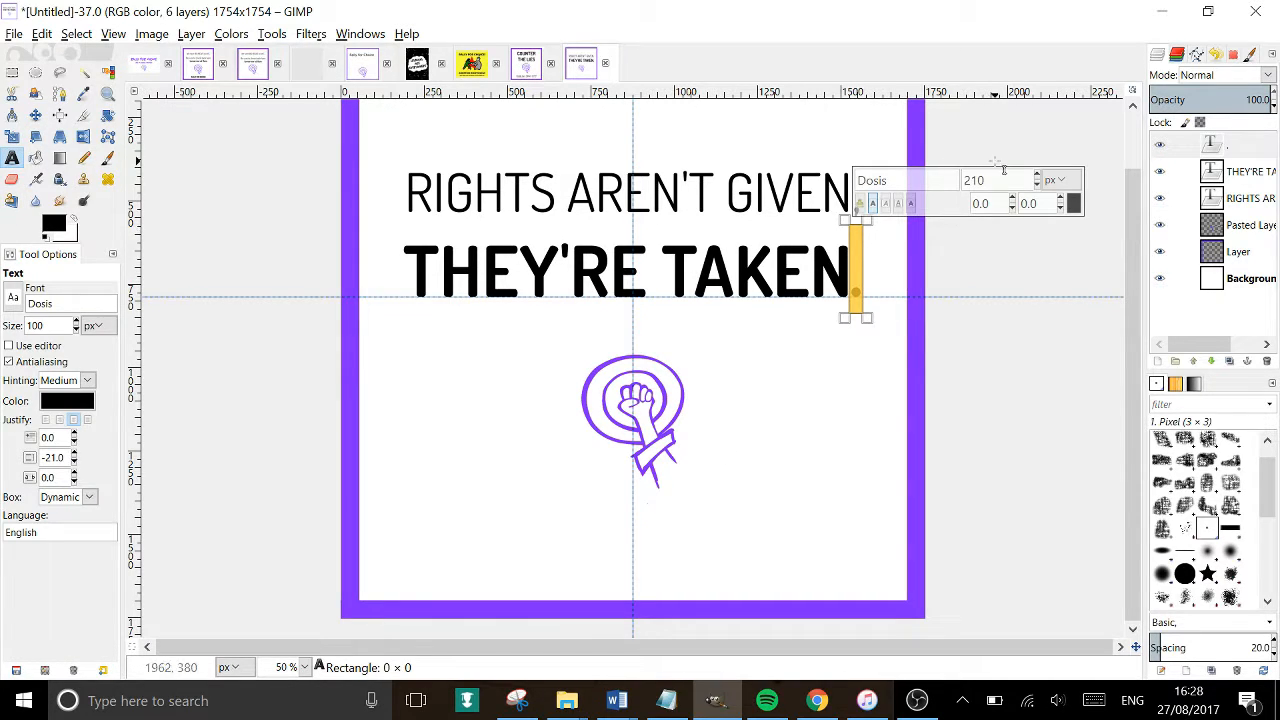
pyautogui.click(1037, 185)
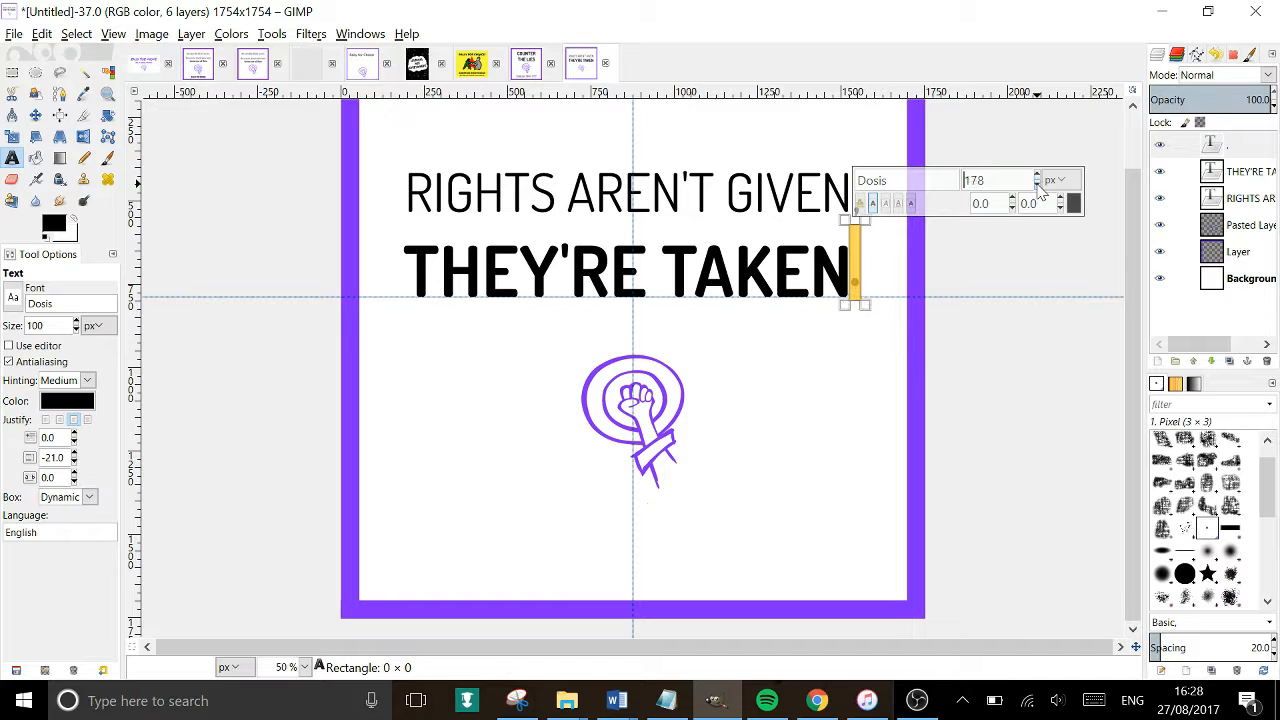
pyautogui.doubleClick(1037, 186)
pyautogui.click(35, 115)
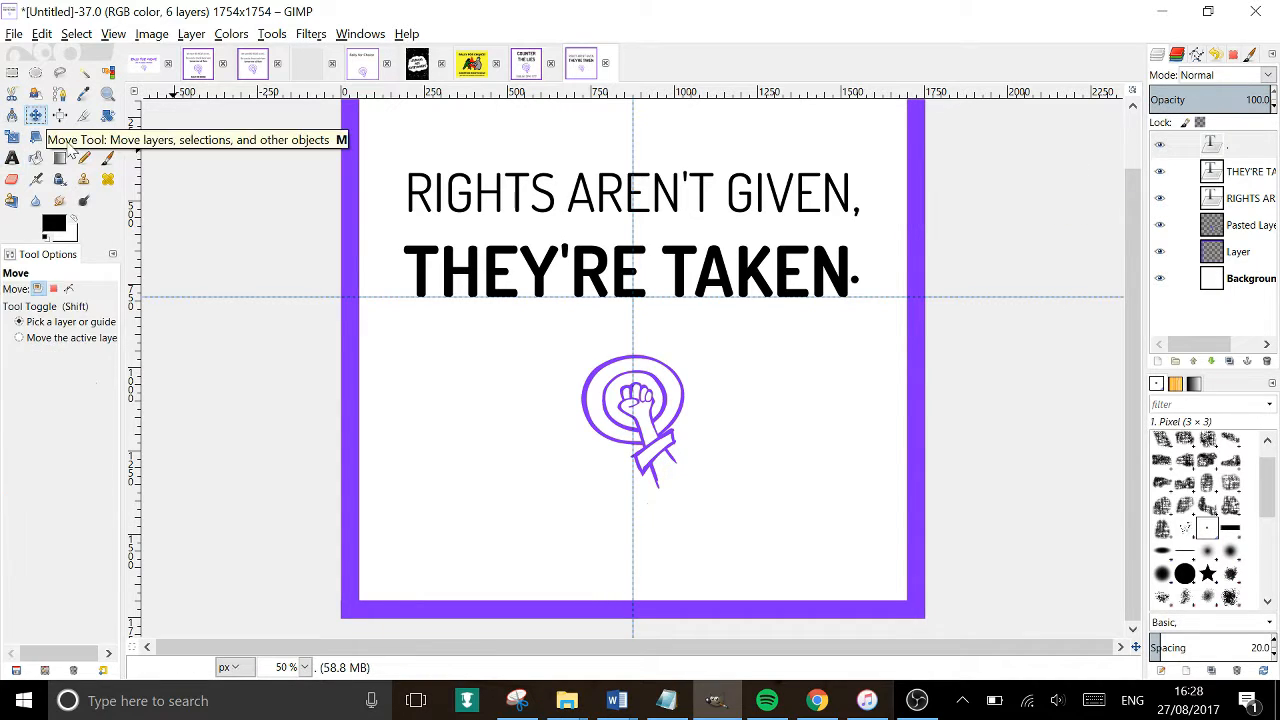
# Move the reduced full stop down beside the N and nudge it vertically to the baseline guide.
pyautogui.scroll(2, 904, 310)
pyautogui.moveTo(951, 262); pyautogui.dragTo(955, 293)
pyautogui.scroll(4, 955, 293)
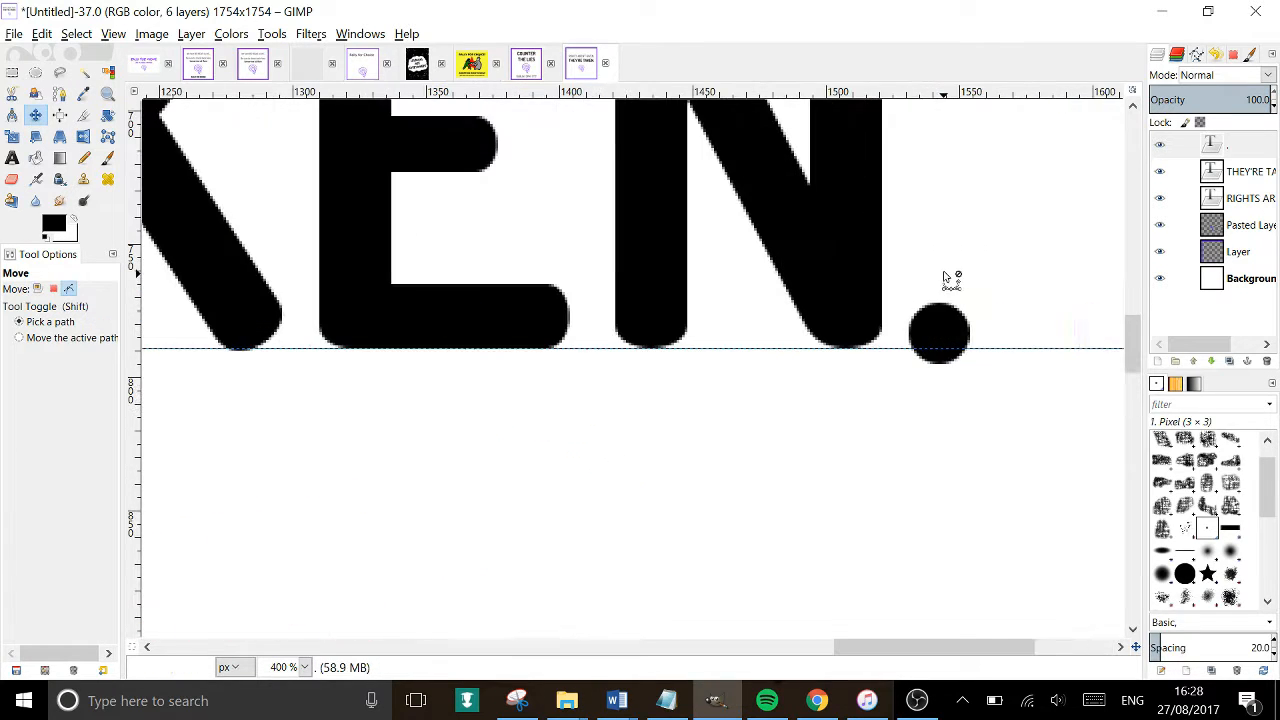
pyautogui.press('Down')
pyautogui.press('Up')
pyautogui.press('Up')
pyautogui.press('Up')
pyautogui.press('Up')
pyautogui.press('Up')
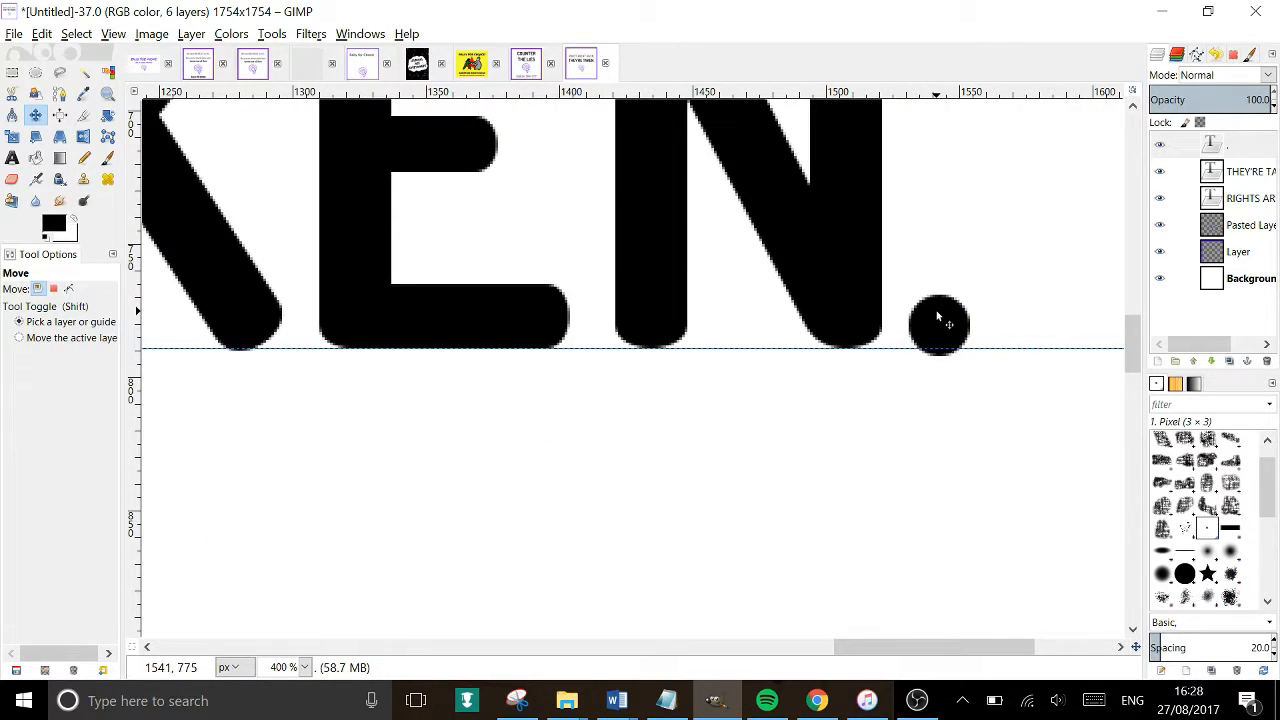
pyautogui.scroll(-6, 940, 318)
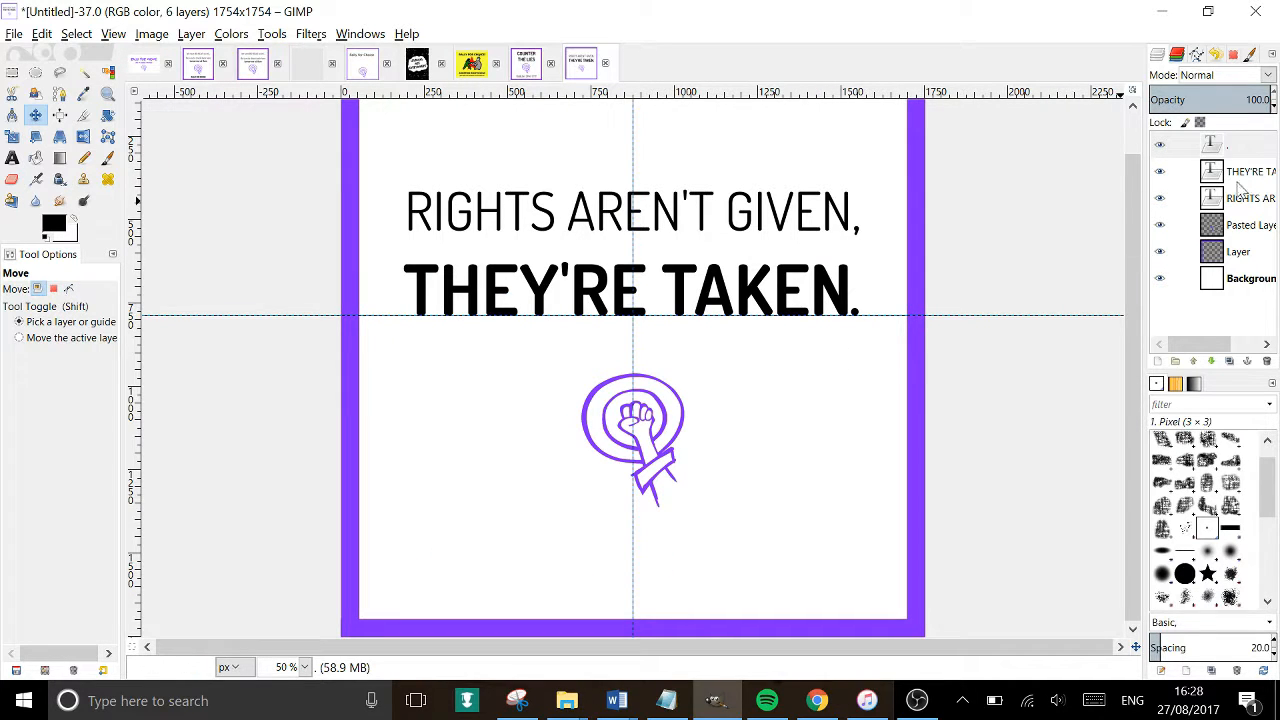
# Shift "THEY'RE TAKEN" slightly right to balance it under the line above, and reposition the full stop just after the N.
pyautogui.click(835, 292)
pyautogui.moveTo(835, 292); pyautogui.dragTo(842, 291)
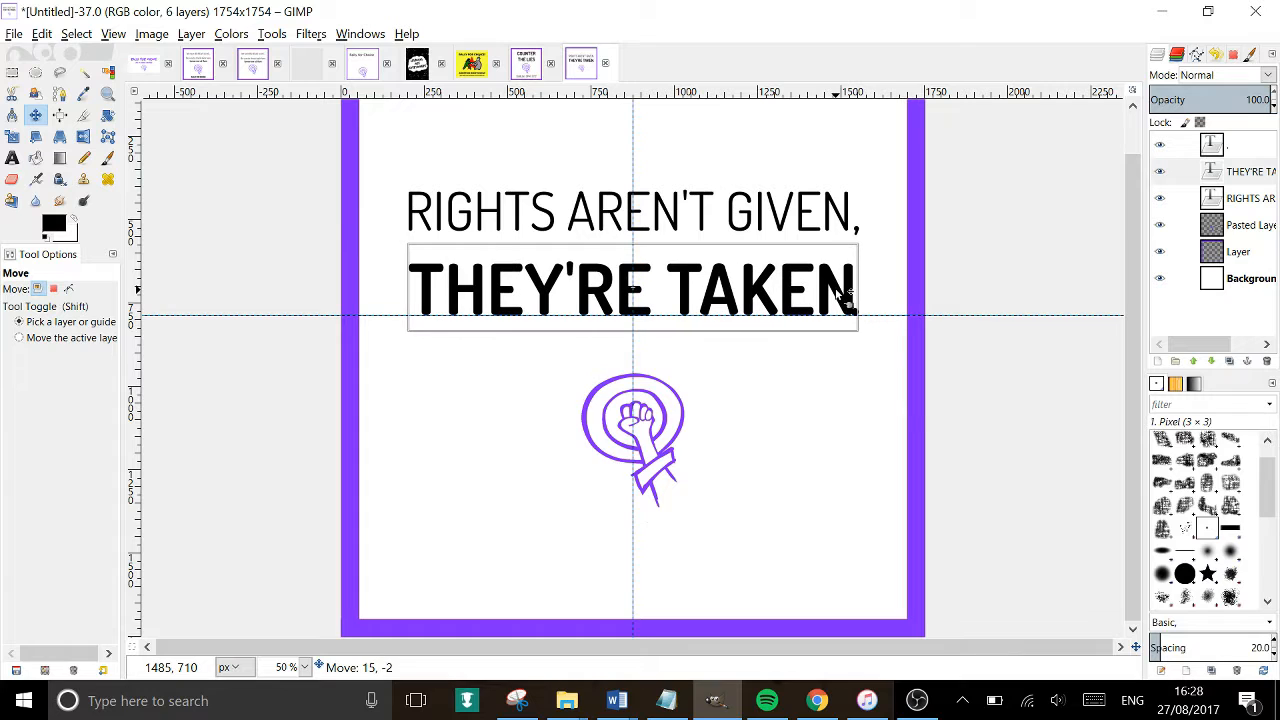
pyautogui.click(1223, 146)
pyautogui.scroll(2, 775, 286)
pyautogui.click(1245, 171)
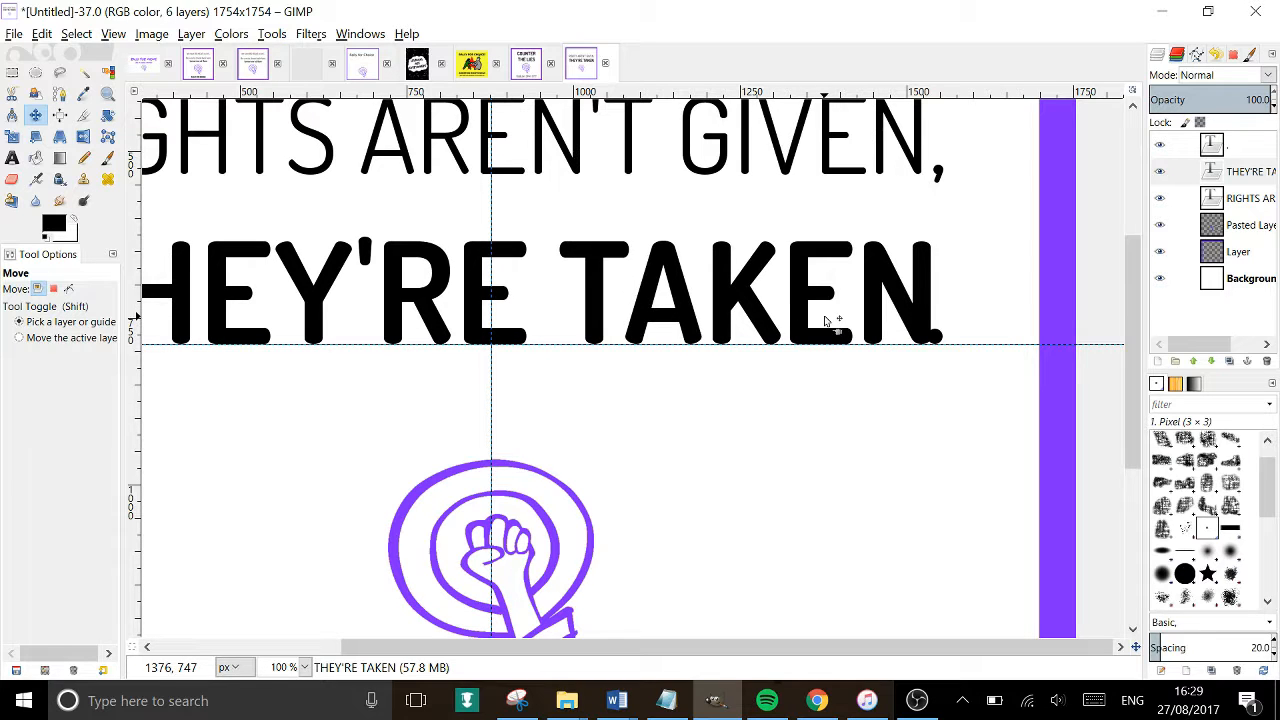
pyautogui.click(937, 338)
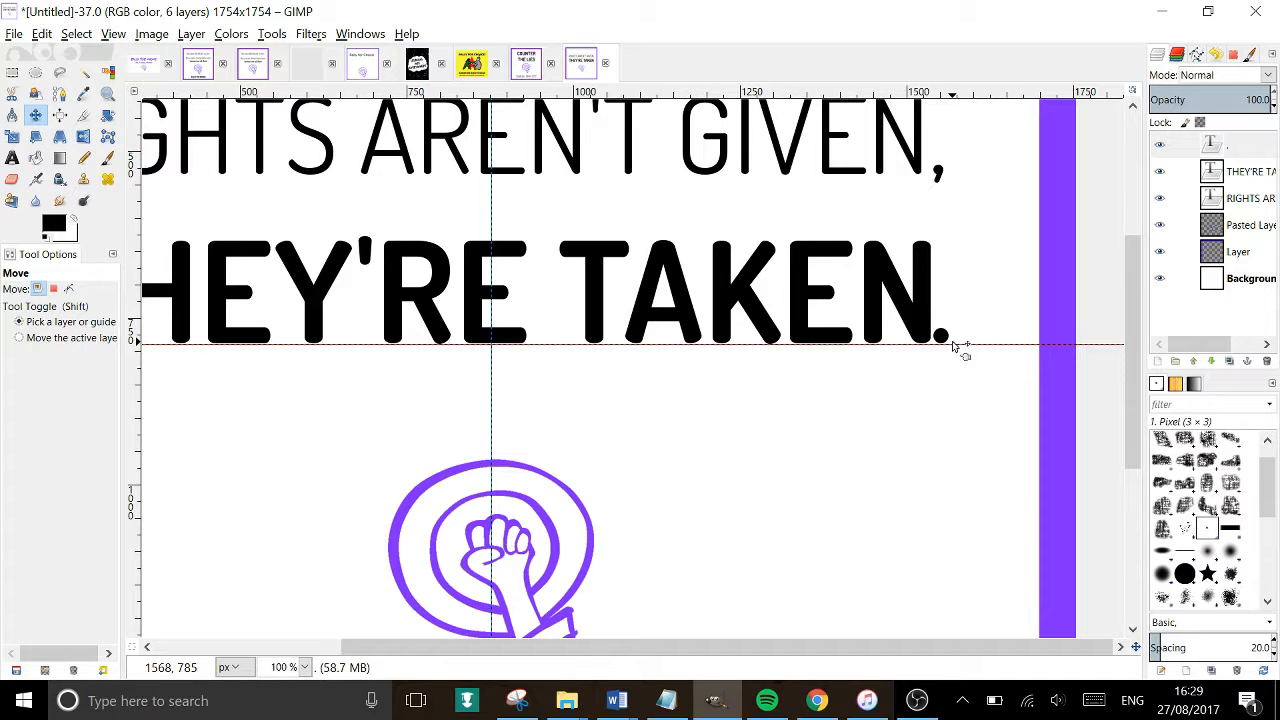
pyautogui.keyDown('ctrl'); pyautogui.scroll(-3, 955, 347); pyautogui.keyUp('ctrl')
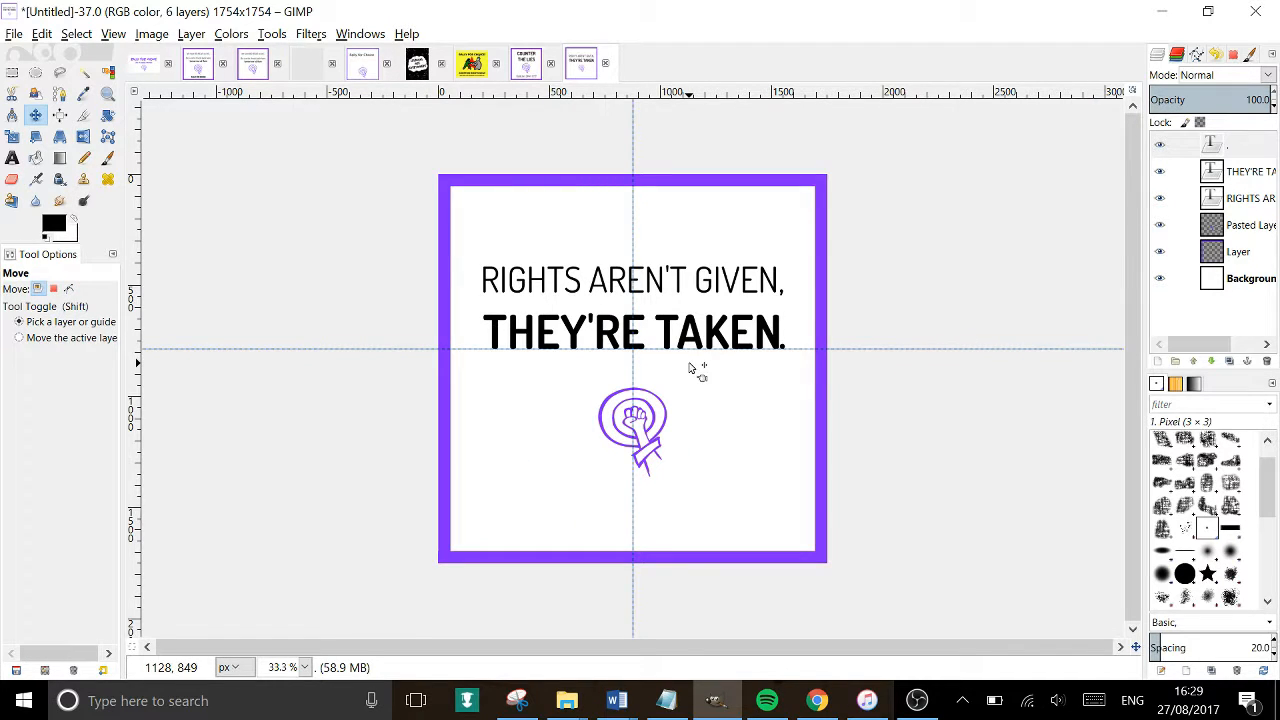
# Add a new text layer reading "RALLY FOR CHOICE" near the poster's lower border.
pyautogui.click(12, 157)
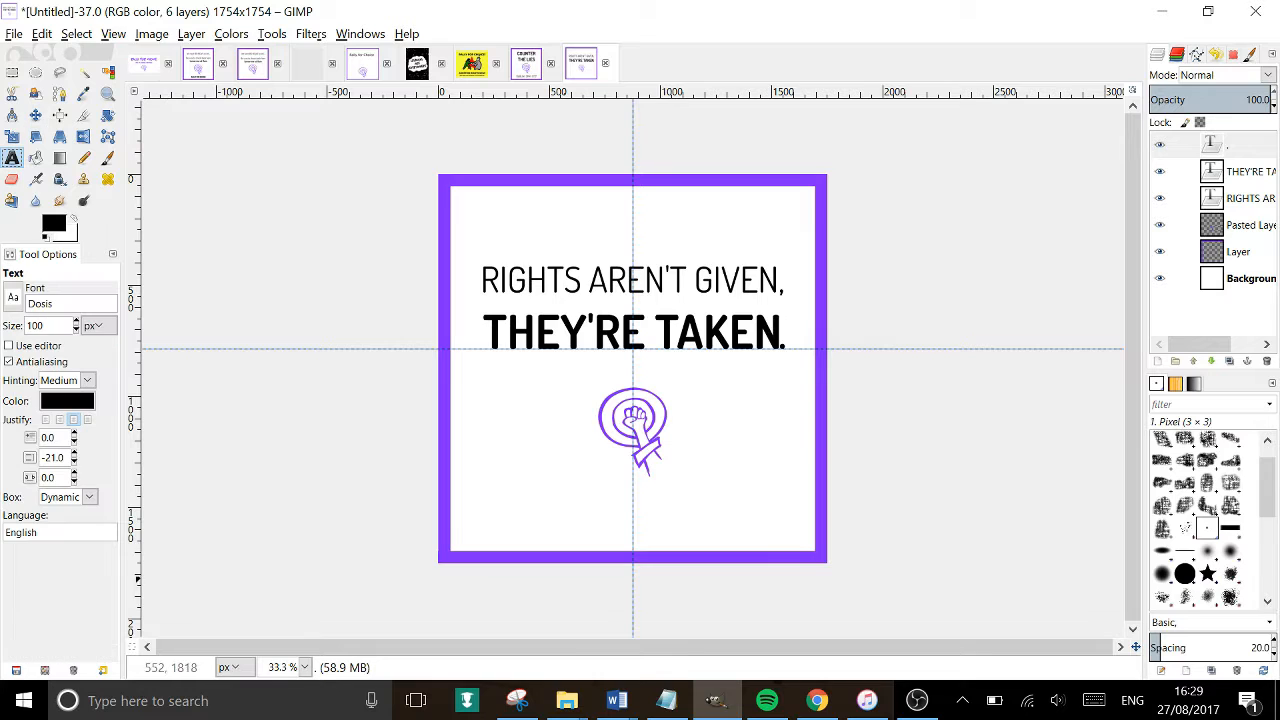
pyautogui.click(476, 514)
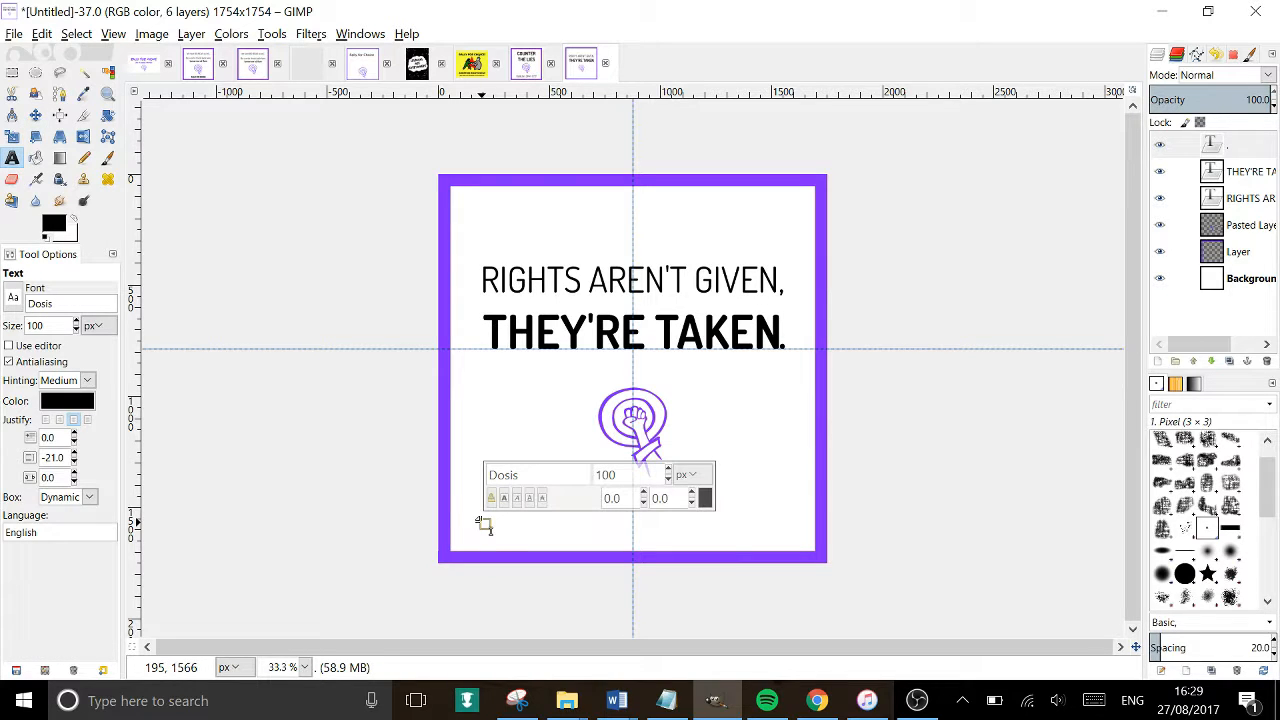
pyautogui.write('RAKKT')
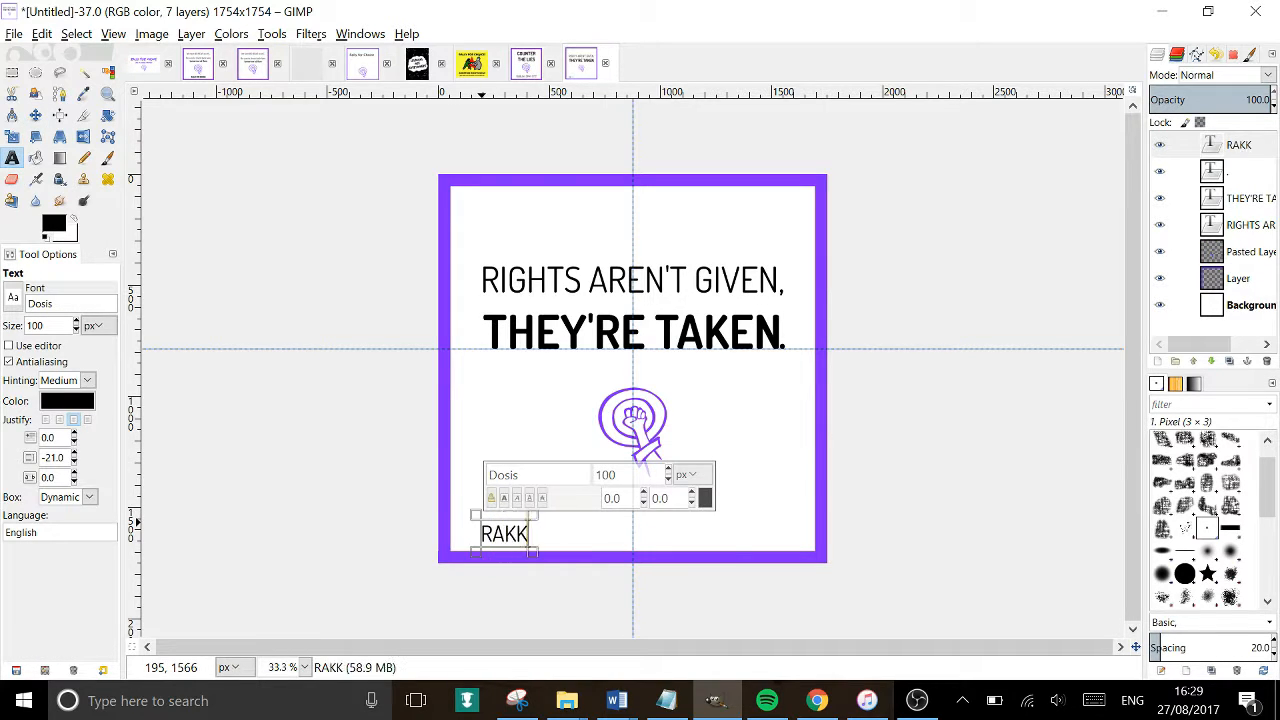
pyautogui.press('BackSpace')
pyautogui.press('BackSpace')
pyautogui.press('BackSpace')
pyautogui.write('LLY FOR CHOICE')
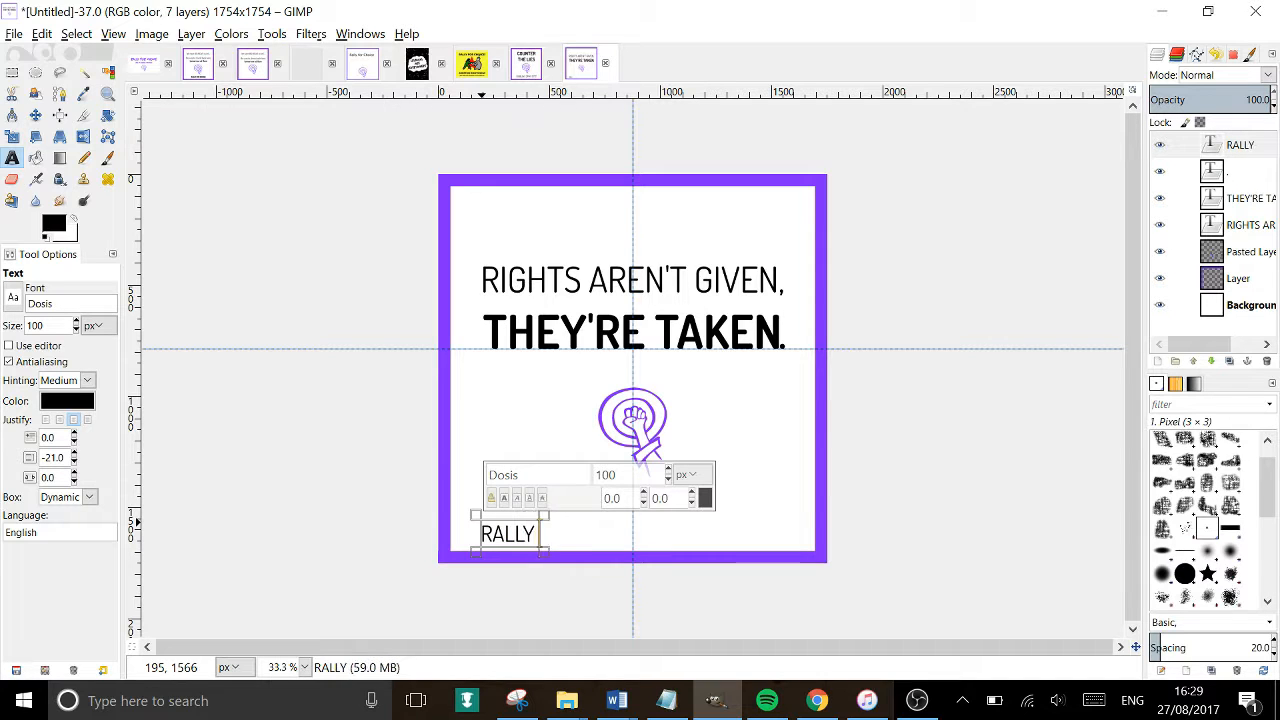
# Set the whole "RALLY FOR CHOICE" text to the Bebas font at 150 px.
pyautogui.hotkey('ctrl', 'a')
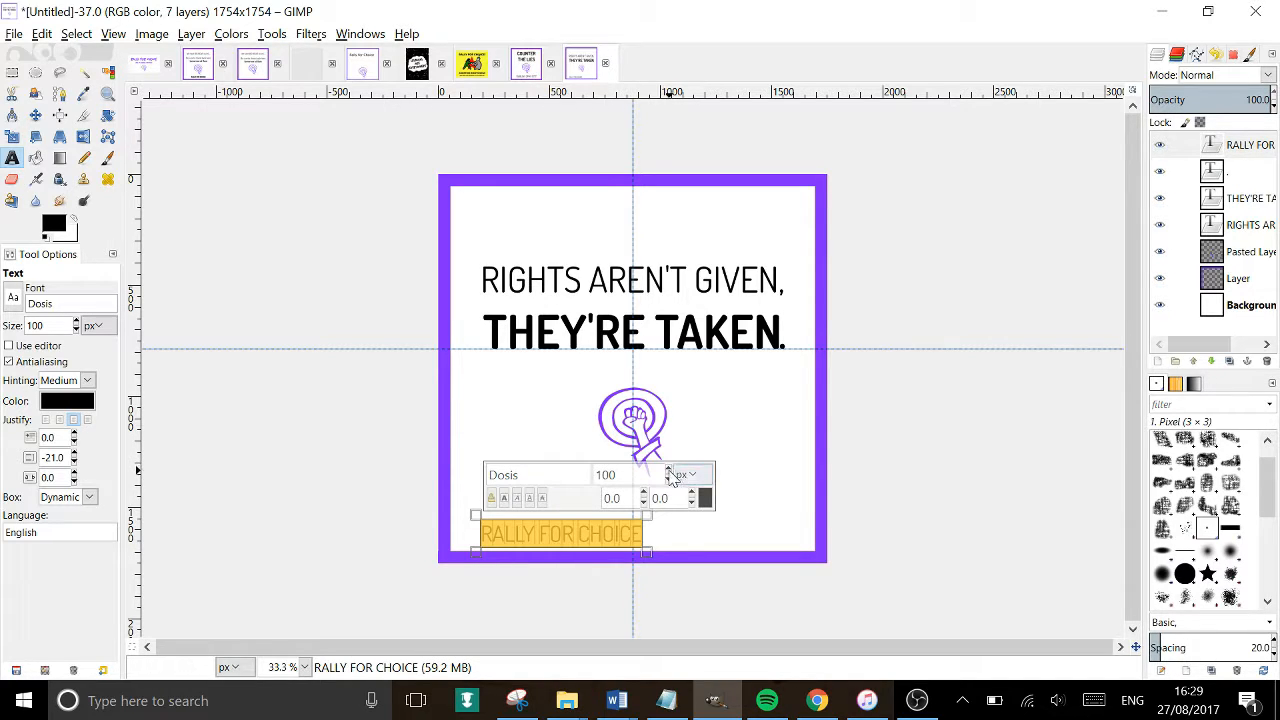
pyautogui.scroll(20, 668, 474)
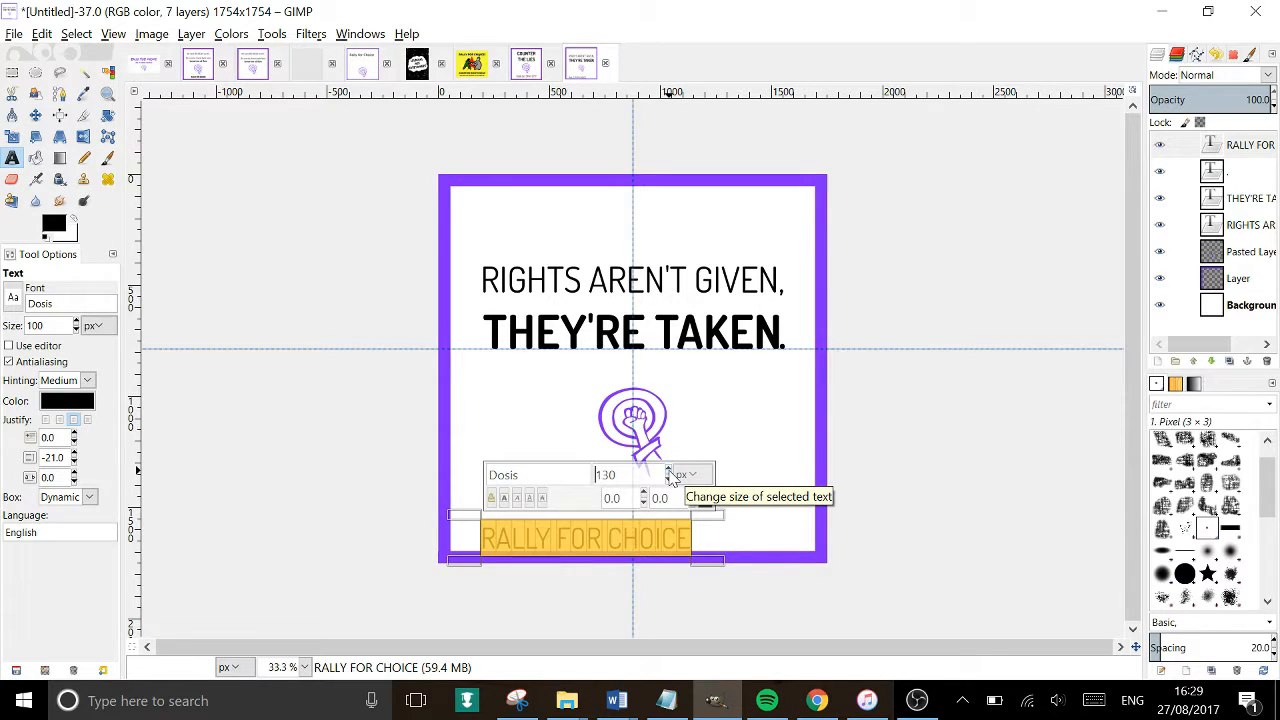
pyautogui.scroll(14, 672, 478)
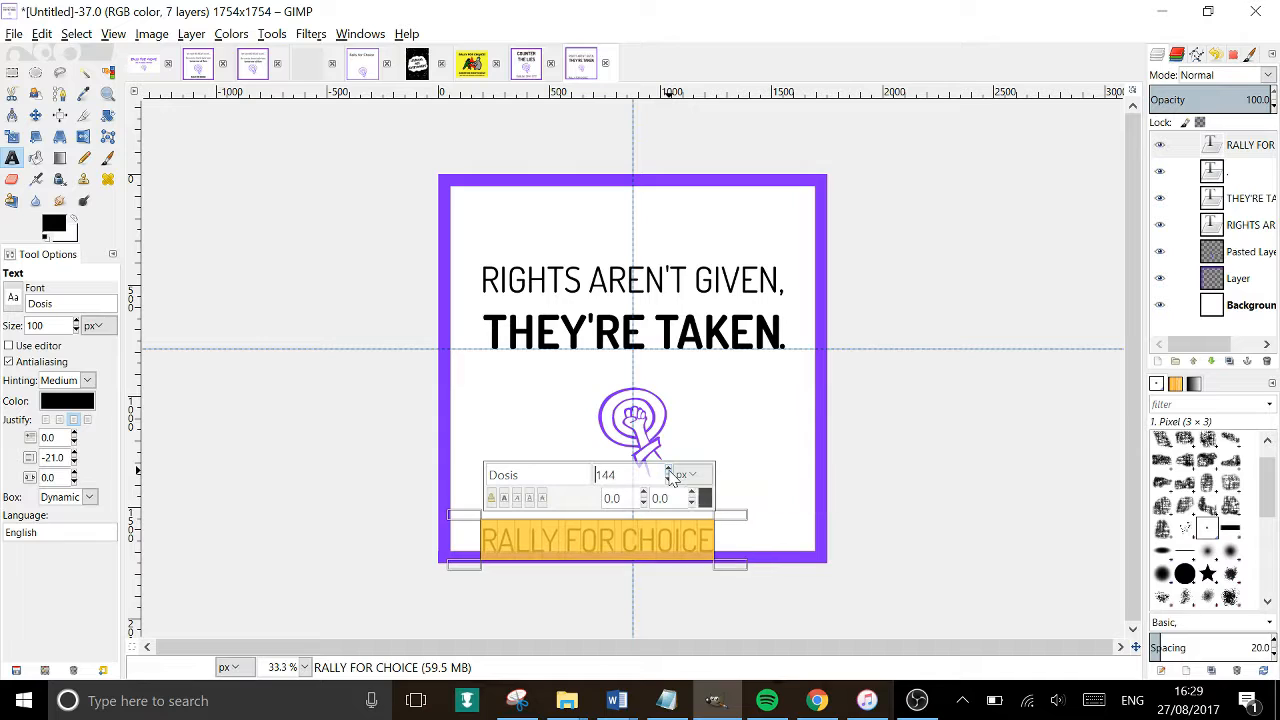
pyautogui.scroll(5, 672, 478)
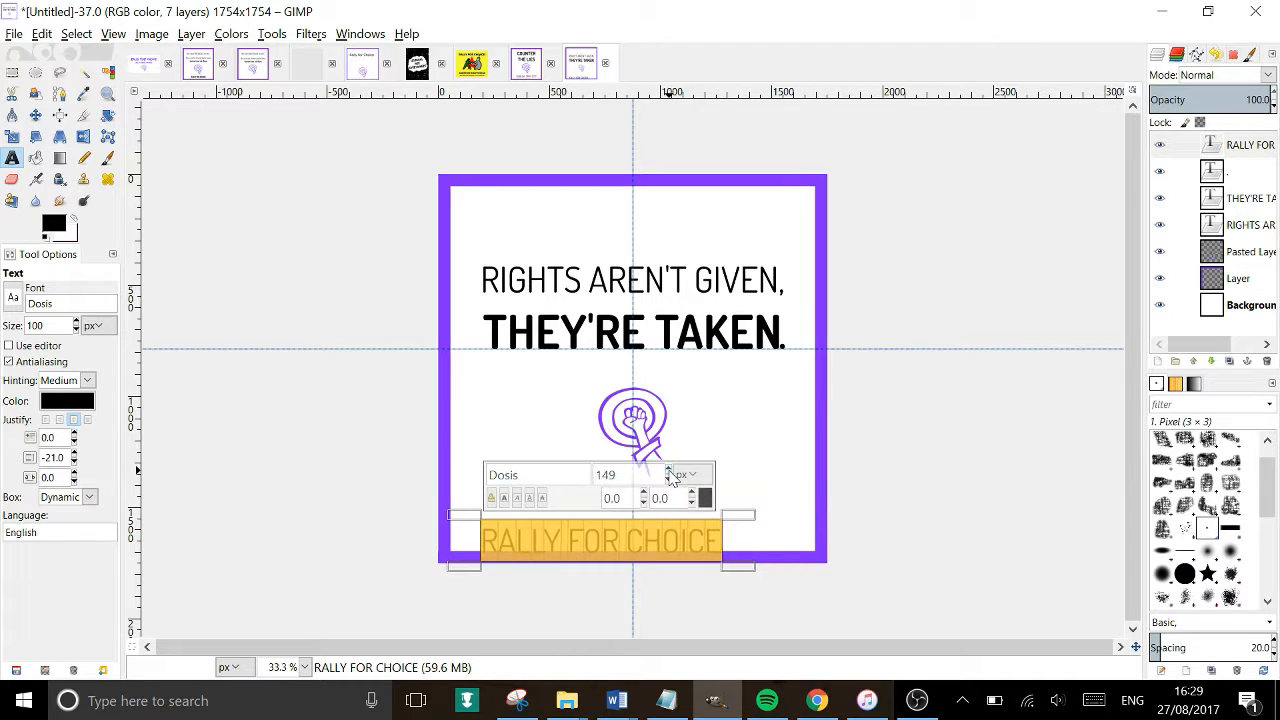
pyautogui.scroll(1, 672, 478)
pyautogui.doubleClick(518, 475)
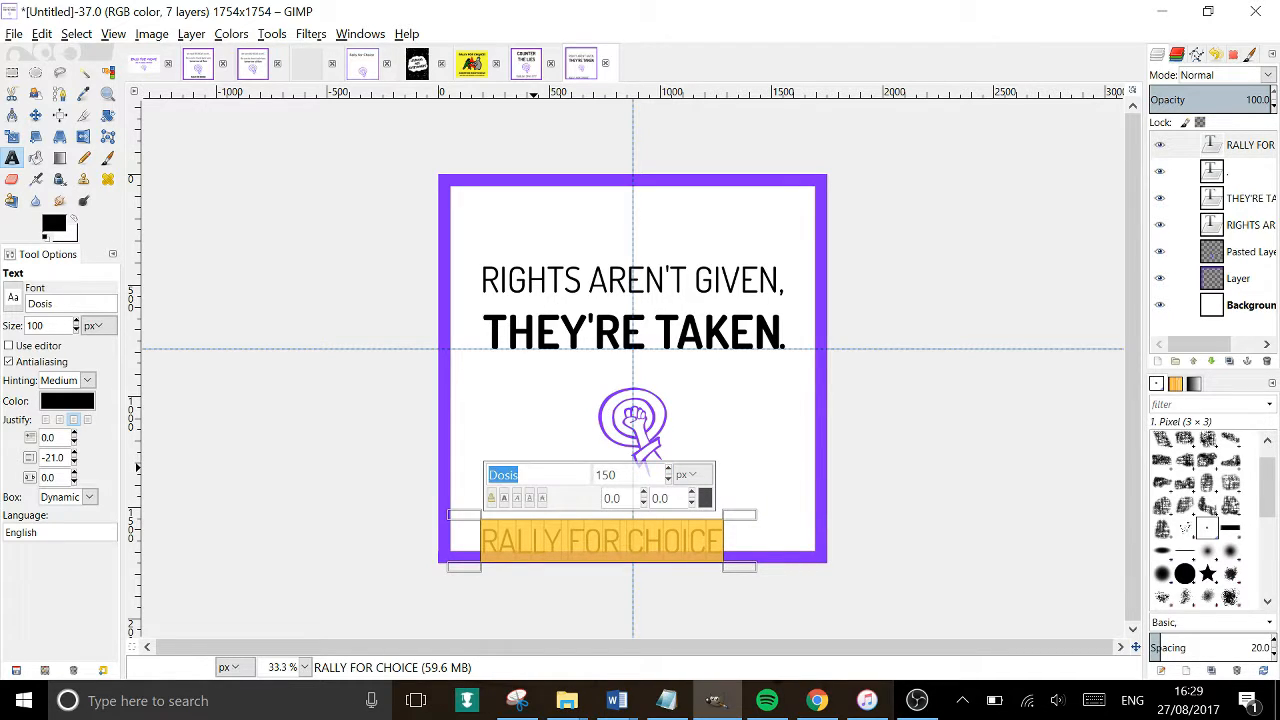
pyautogui.write('B')
pyautogui.scroll(6, 640, 245)
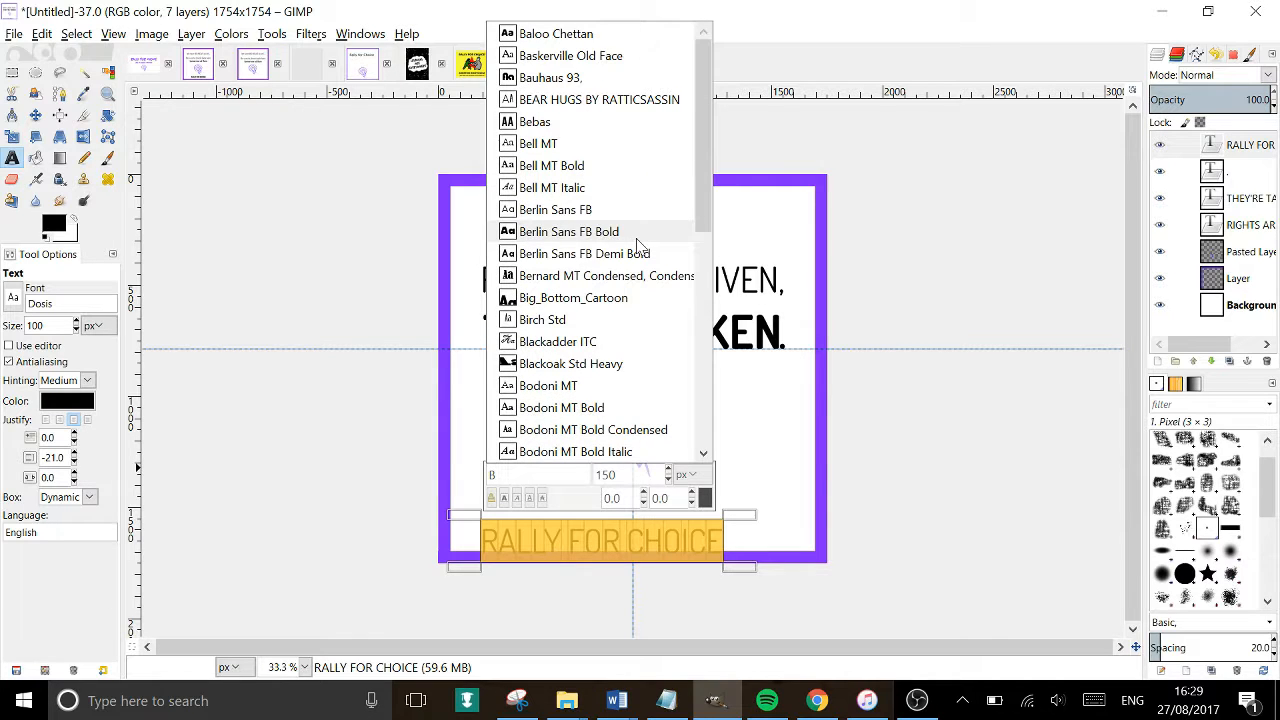
pyautogui.click(563, 122)
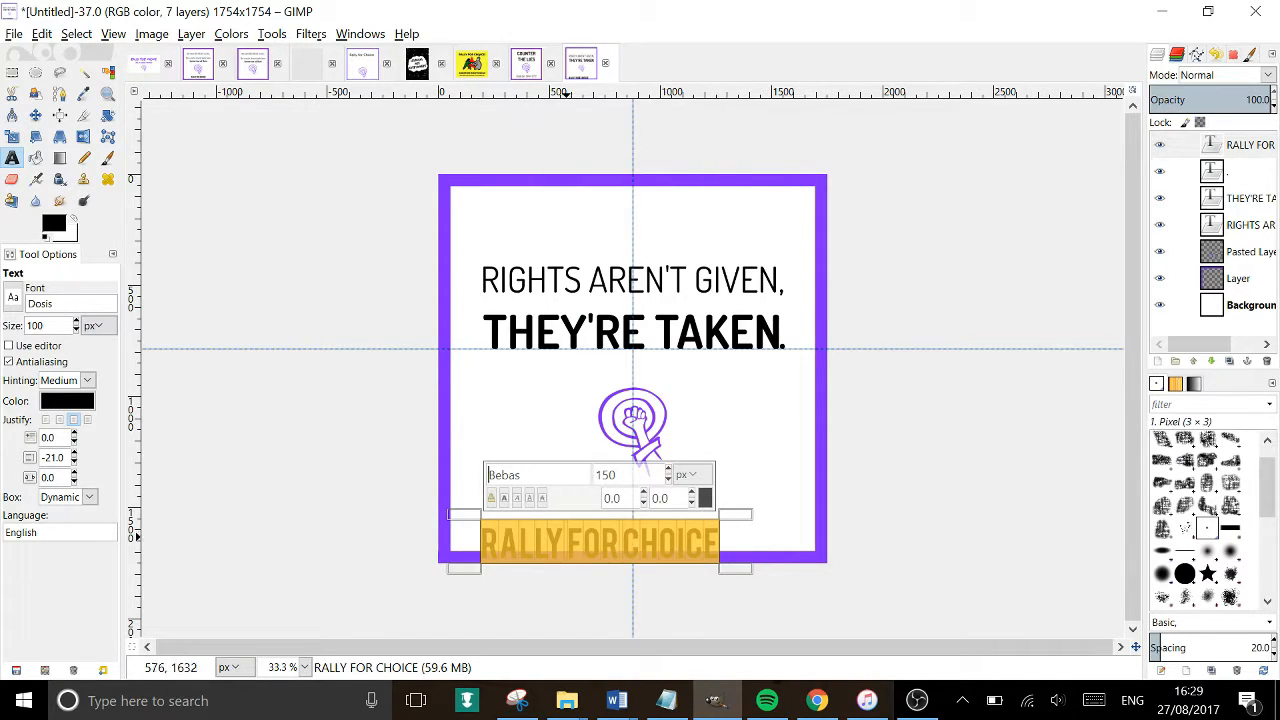
# Add an extra space between the words of "RALLY FOR CHOICE" and centre the text on the vertical guide just above the lower border.
pyautogui.click(570, 545)
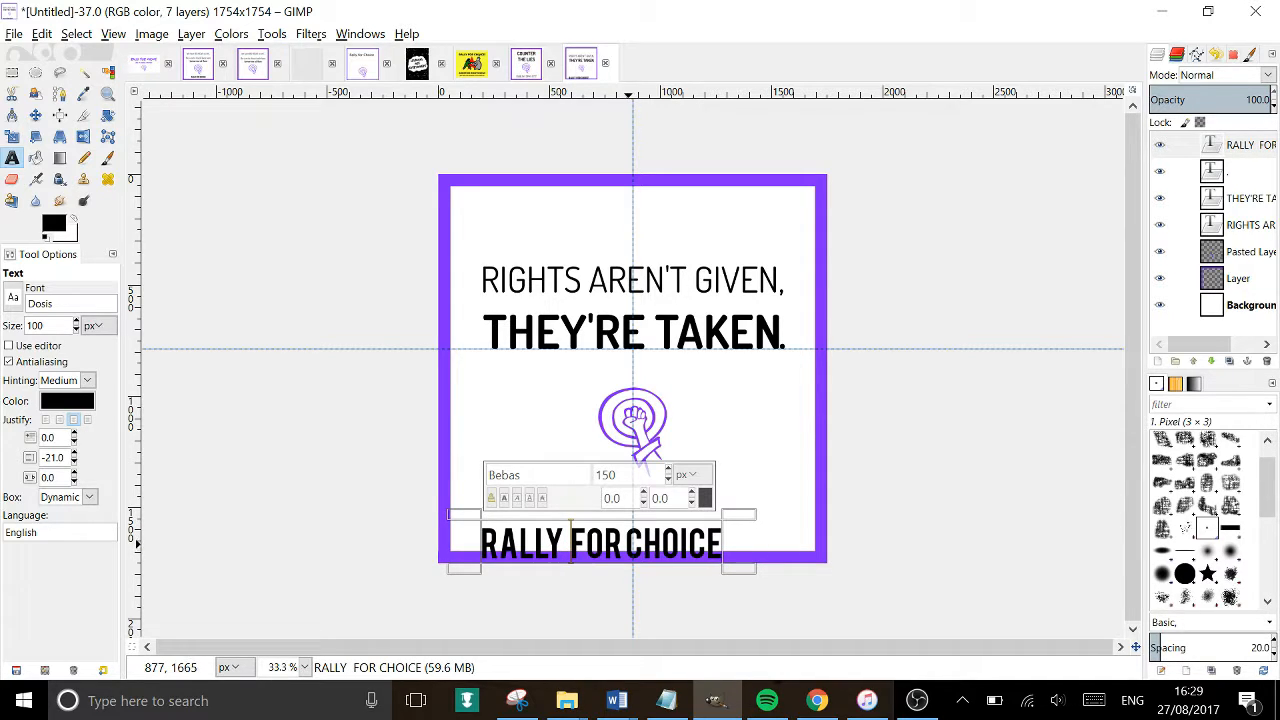
pyautogui.click(35, 115)
pyautogui.scroll(1, 666, 574)
pyautogui.moveTo(694, 533); pyautogui.dragTo(751, 500)
pyautogui.scroll(-2, 800, 482)
pyautogui.scroll(1, 800, 482)
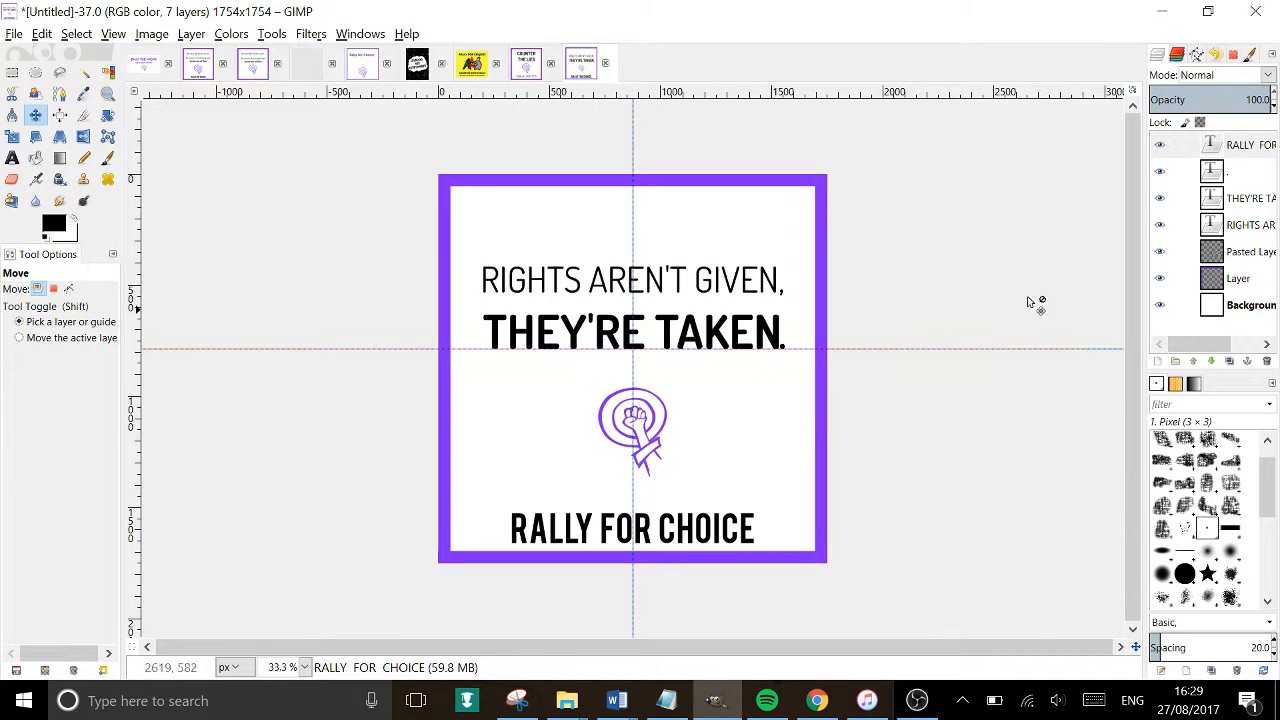
# Nudge the pasted fist symbol down about 20 px, towards the "RALLY FOR CHOICE" text.
pyautogui.click(1245, 256)
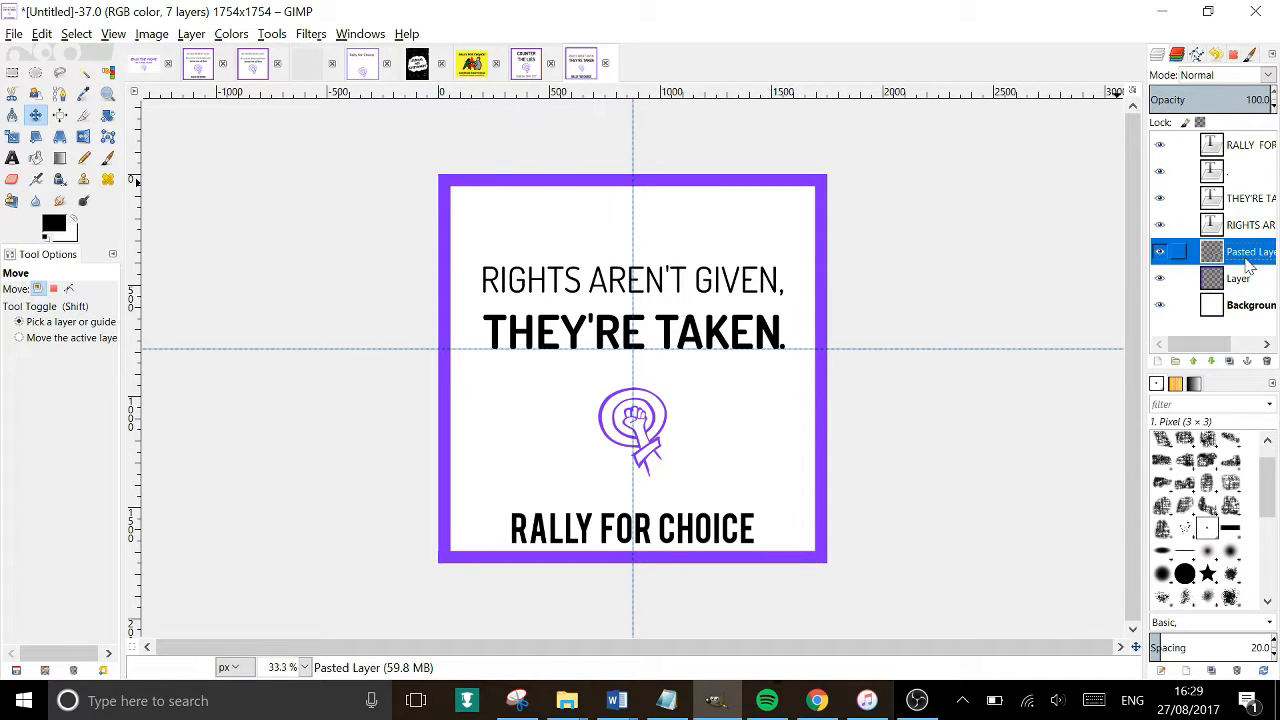
pyautogui.click(652, 441)
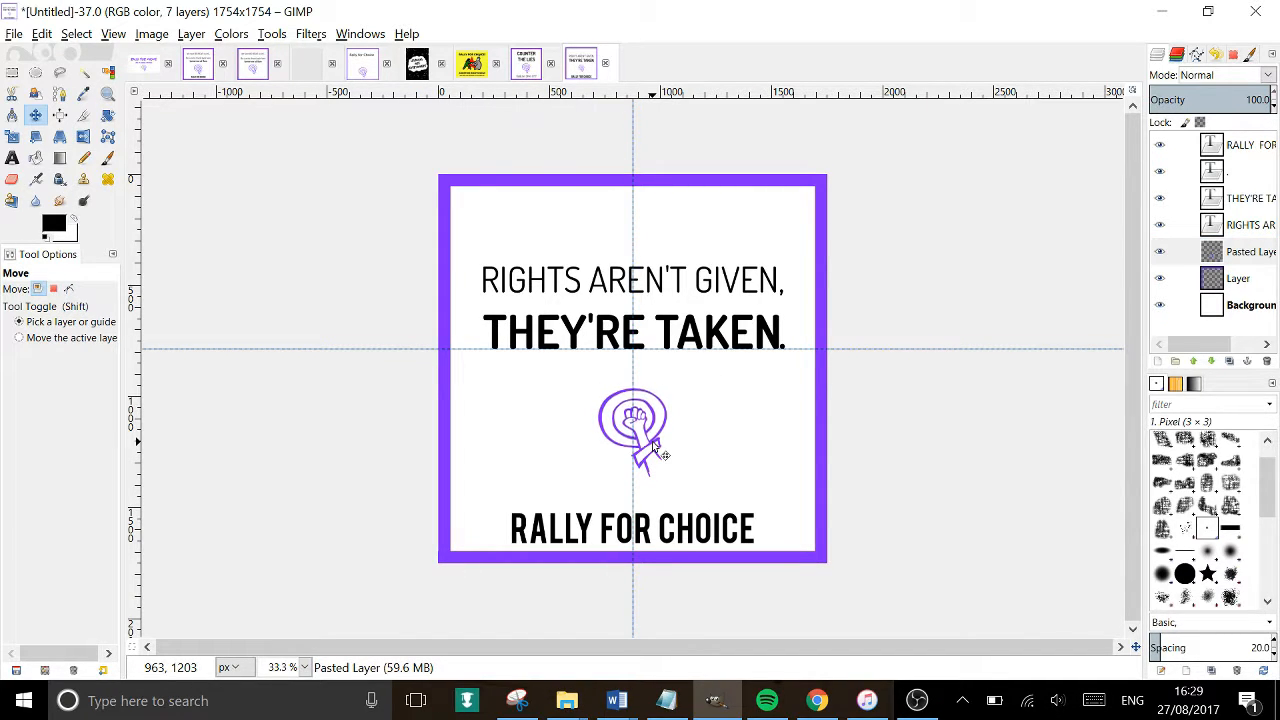
pyautogui.press('Down')
pyautogui.press('Down')
pyautogui.press('Down')
pyautogui.press('Down')
pyautogui.press('Down')
pyautogui.press('Down')
pyautogui.press('Down')
pyautogui.press('Down')
pyautogui.press('Down')
pyautogui.press('Down')
pyautogui.press('Down')
pyautogui.press('Down')
pyautogui.press('Down')
pyautogui.press('Down')
pyautogui.press('Down')
pyautogui.press('Down')
pyautogui.press('Down')
pyautogui.press('Down')
pyautogui.press('Down')
pyautogui.press('Down')
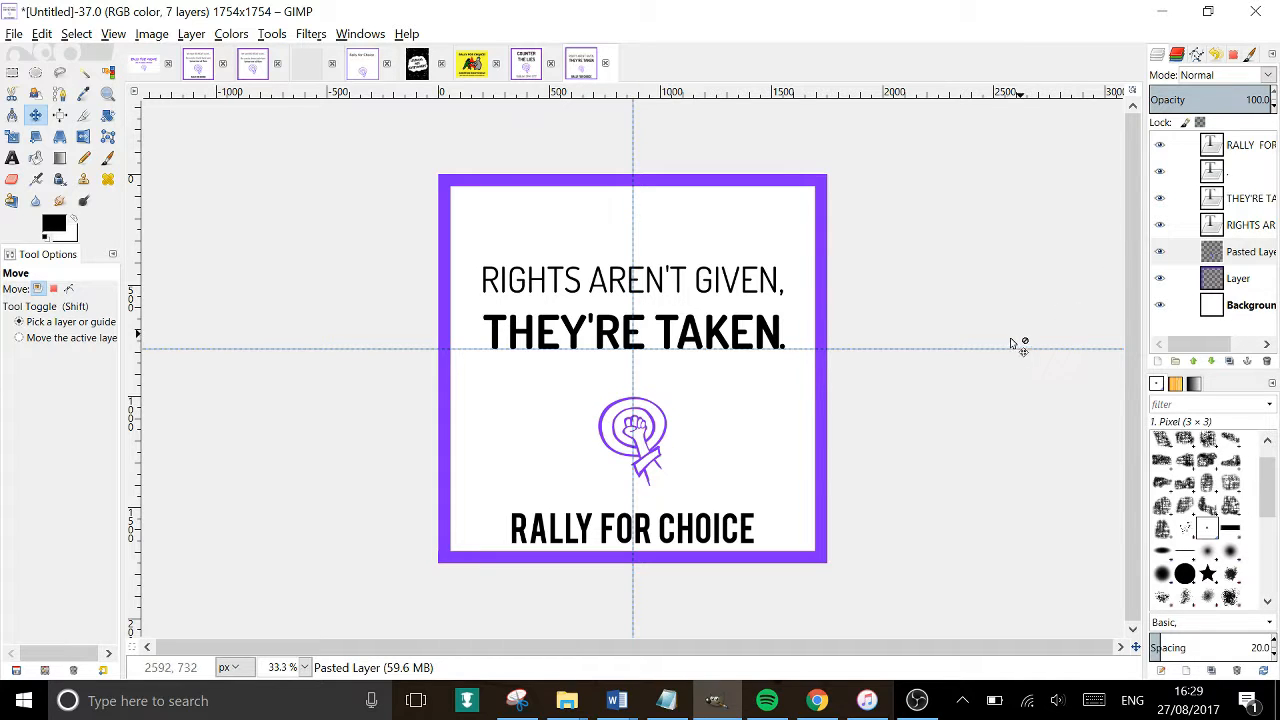
# Remove the horizontal guide and nudge the "RALLY FOR CHOICE" text up about 60 px, away from the lower border.
pyautogui.moveTo(1006, 351); pyautogui.dragTo(951, 605)
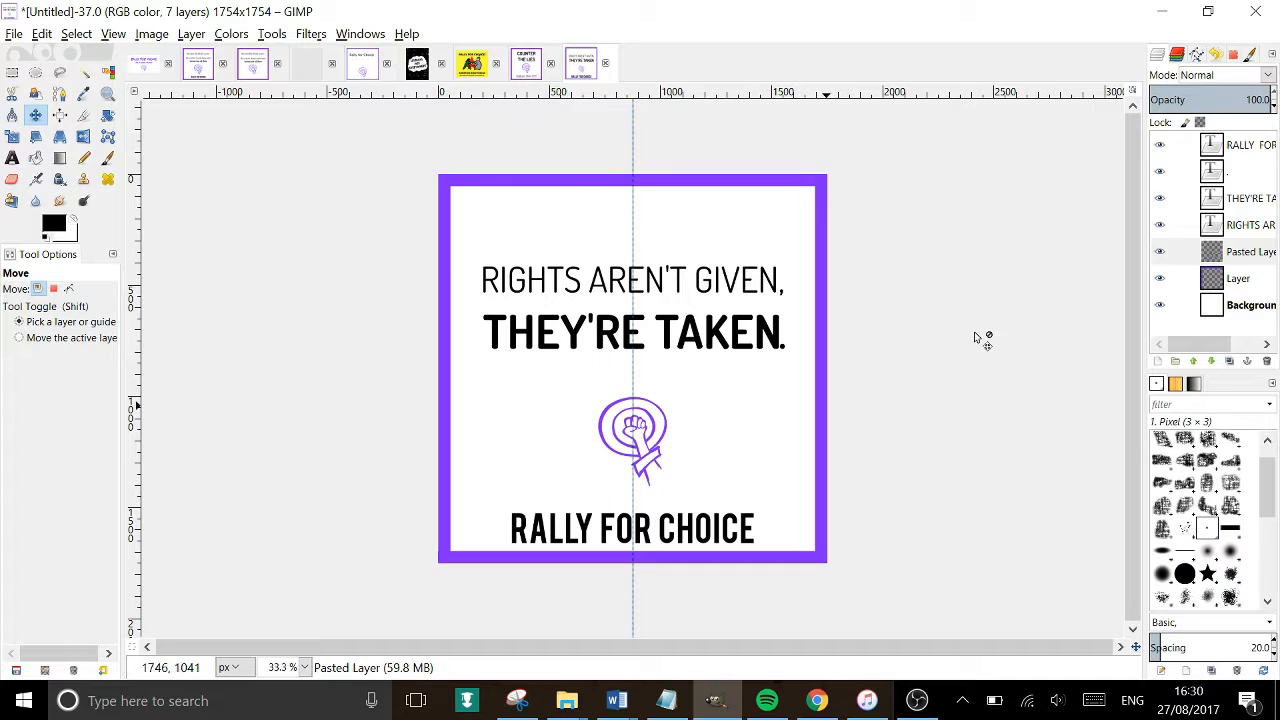
pyautogui.click(1250, 146)
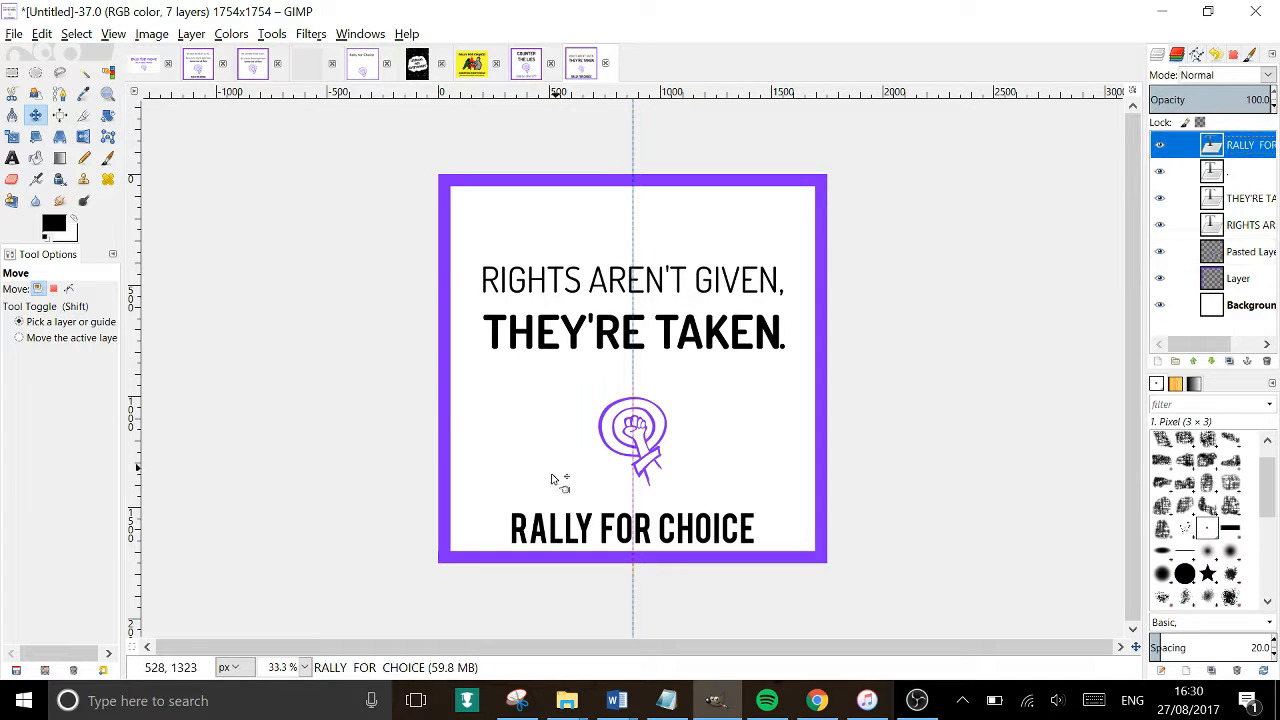
pyautogui.click(680, 523)
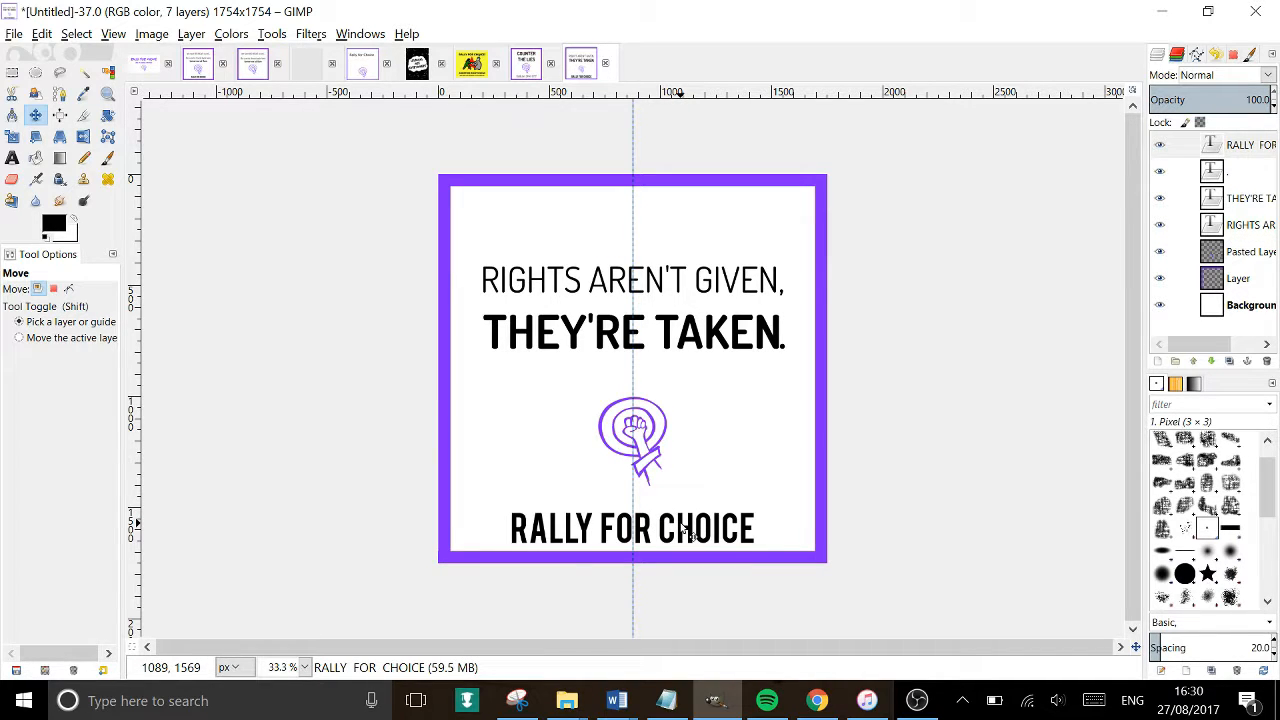
pyautogui.press('Up')
pyautogui.press('Up')
pyautogui.press('Up')
pyautogui.press('Up')
pyautogui.press('Up')
pyautogui.press('Up')
pyautogui.press('Up')
pyautogui.press('Up')
pyautogui.press('Up')
pyautogui.press('Up')
pyautogui.press('Up')
pyautogui.press('Up')
pyautogui.press('Up')
pyautogui.press('Up')
pyautogui.press('Up')
pyautogui.press('Up')
pyautogui.press('Up')
pyautogui.press('Up')
pyautogui.press('Up')
pyautogui.press('Up')
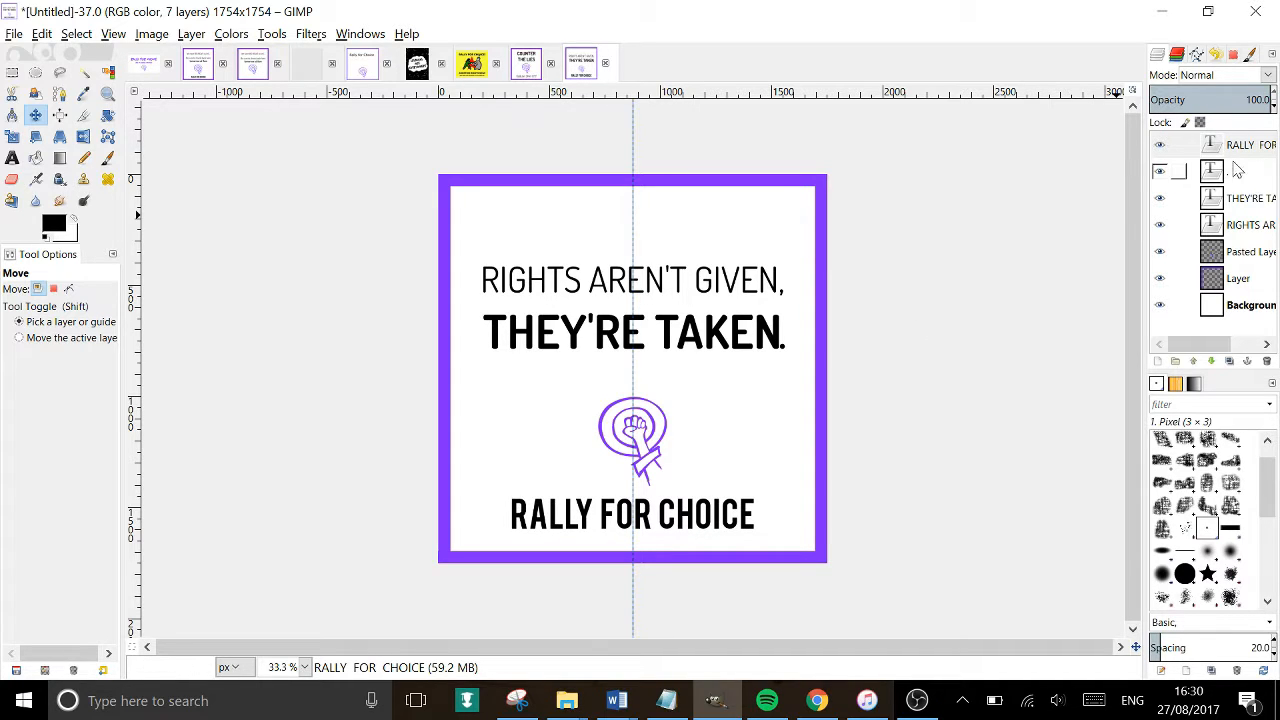
# Nudge the pasted fist symbol up about 50 px, restoring the gap above "RALLY FOR CHOICE".
pyautogui.click(1245, 253)
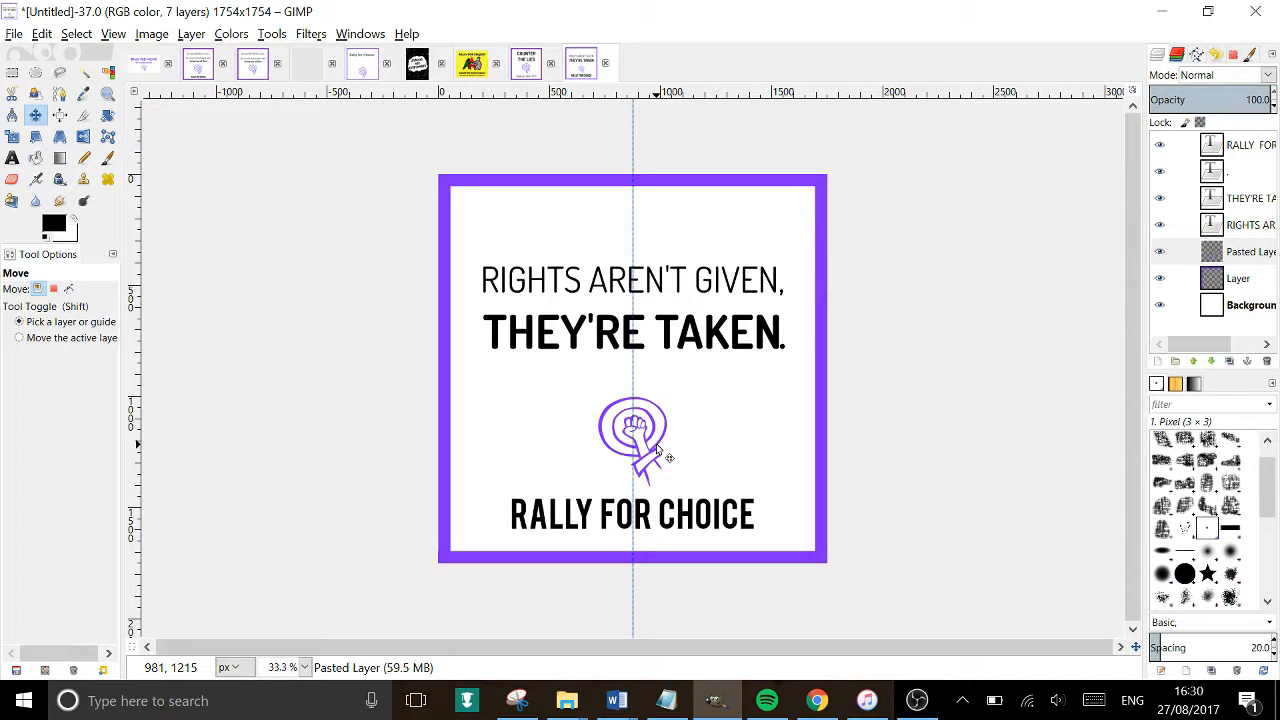
pyautogui.press('Up')
pyautogui.press('Up')
pyautogui.press('Up')
pyautogui.press('Up')
pyautogui.press('Up')
pyautogui.press('Up')
pyautogui.press('Up')
pyautogui.press('Up')
pyautogui.press('Up')
pyautogui.press('Up')
pyautogui.press('Up')
pyautogui.press('Up')
pyautogui.press('Up')
pyautogui.press('Up')
pyautogui.press('Up')
pyautogui.press('Up')
pyautogui.press('Up')
pyautogui.press('Up')
pyautogui.press('Up')
pyautogui.press('Up')
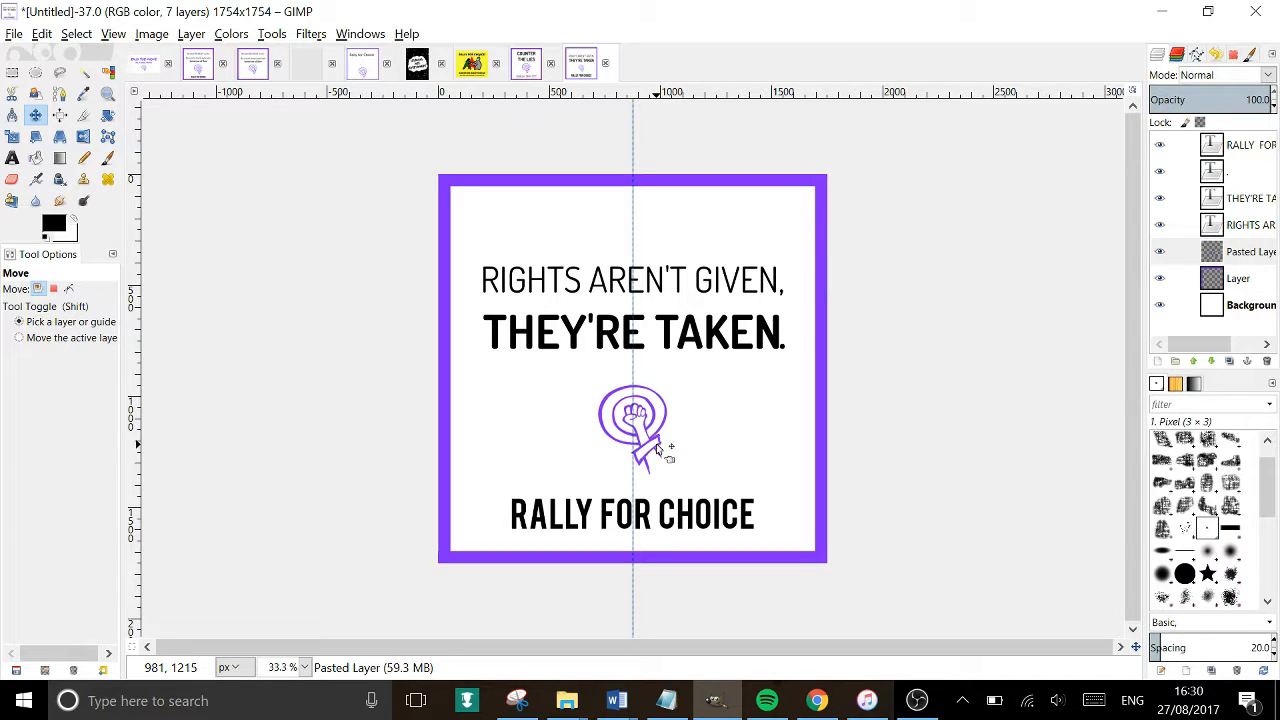
pyautogui.press('Down')
pyautogui.press('Down')
pyautogui.press('Down')
pyautogui.press('Down')
pyautogui.press('Down')
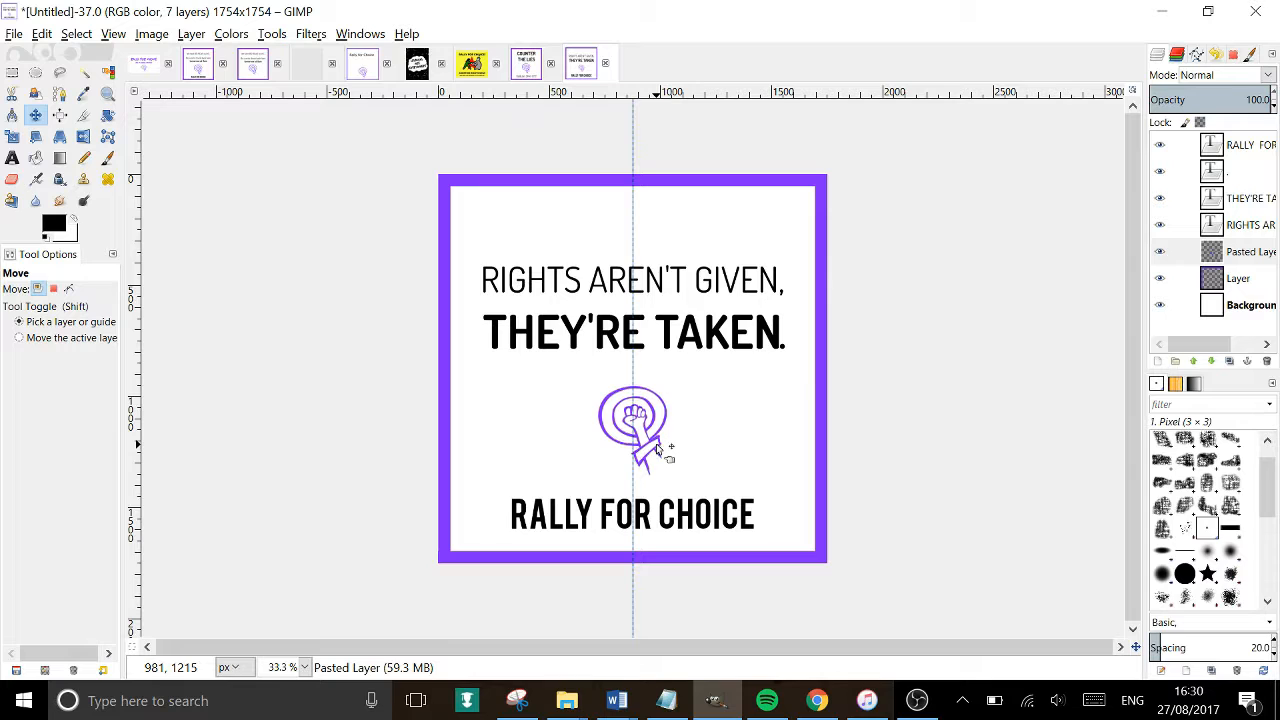
# Delete the comma from "RIGHTS AREN'T GIVEN," and move the line up about 70 px, centred on the vertical guide.
pyautogui.click(12, 158)
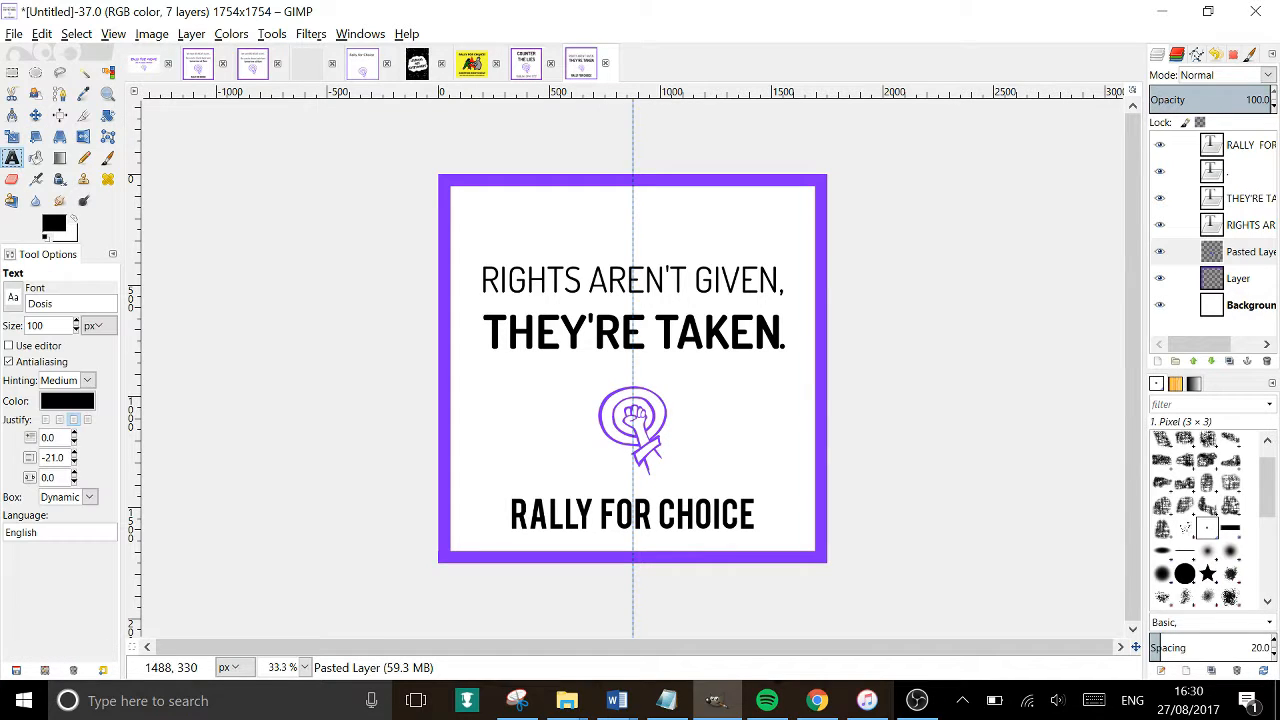
pyautogui.click(776, 292)
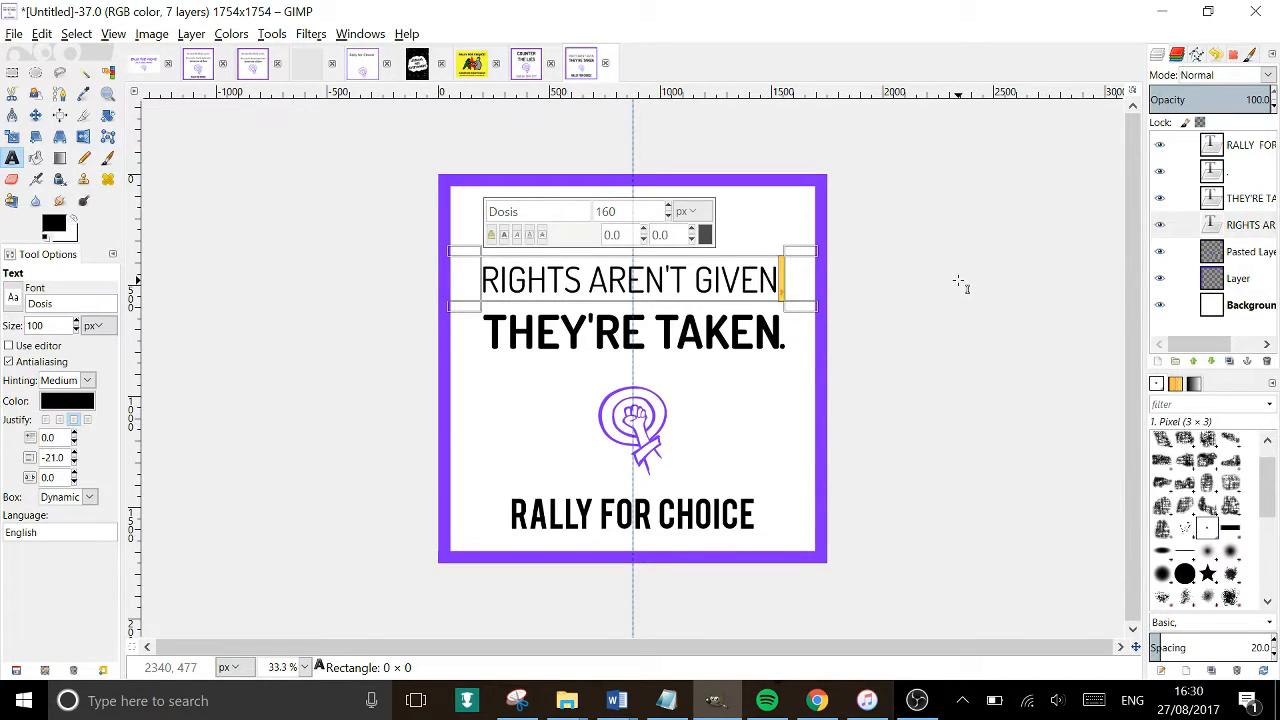
pyautogui.press('BackSpace')
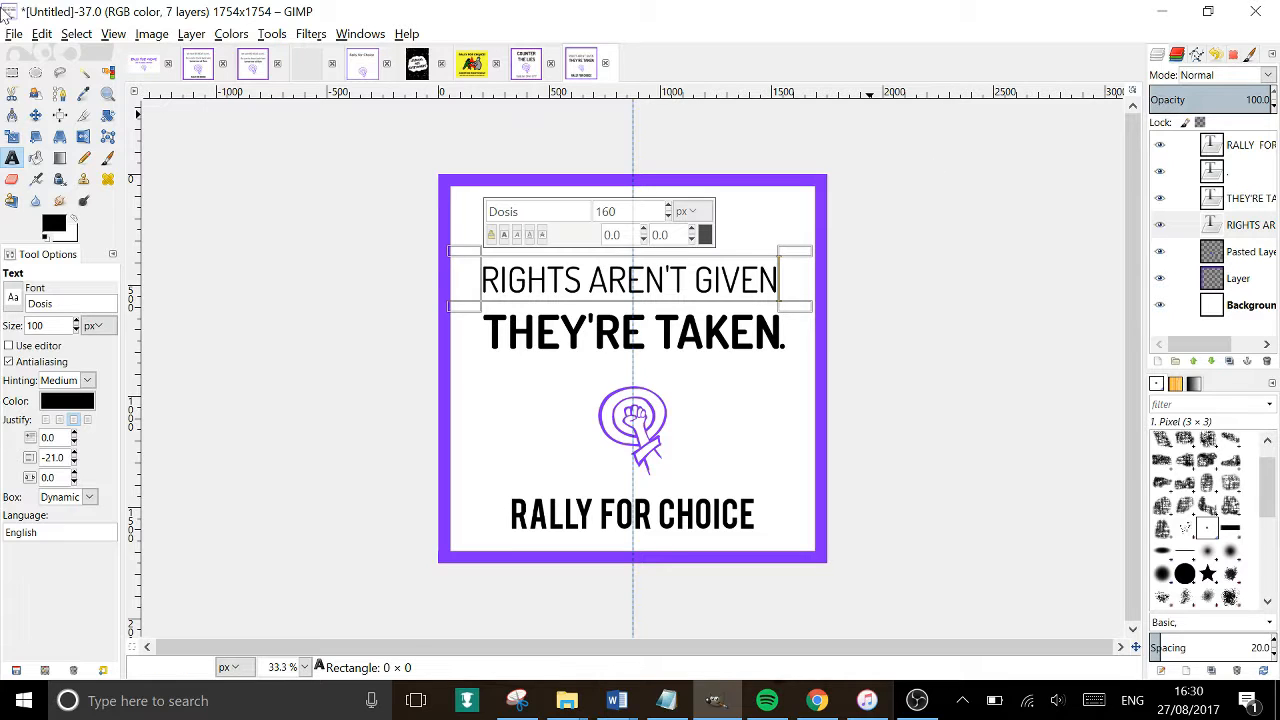
pyautogui.click(35, 115)
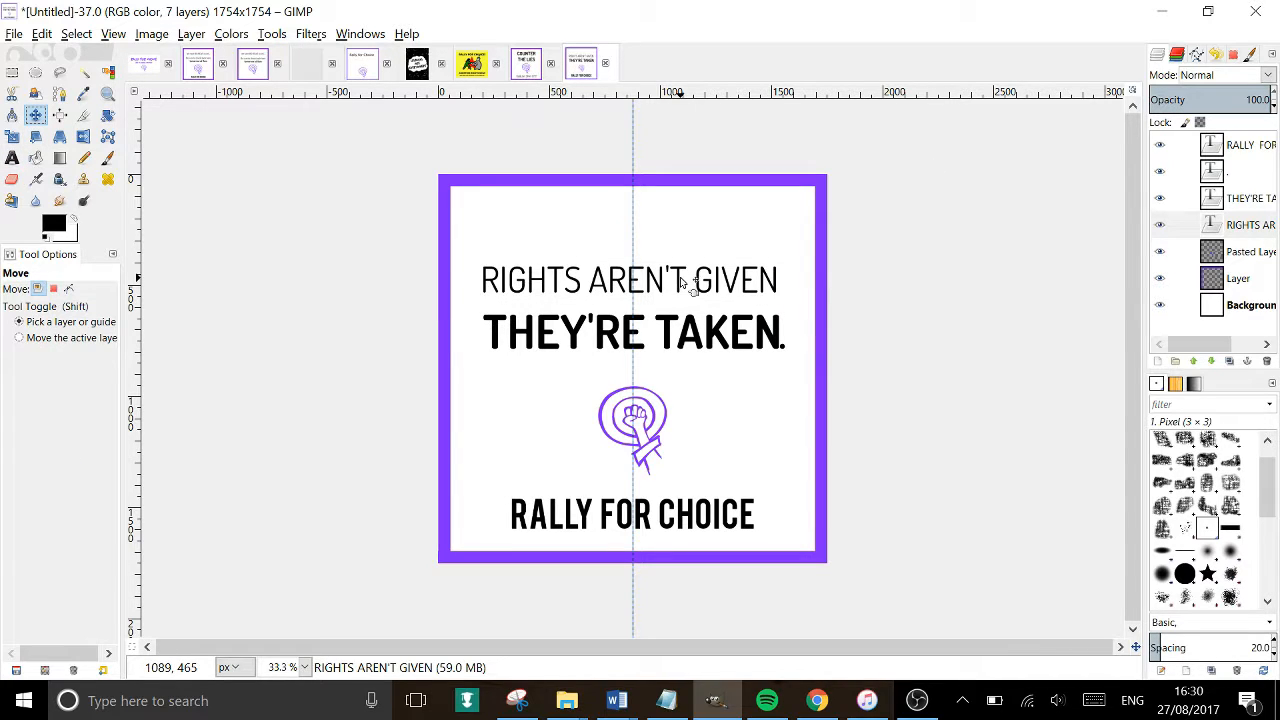
pyautogui.moveTo(680, 280); pyautogui.dragTo(685, 263)
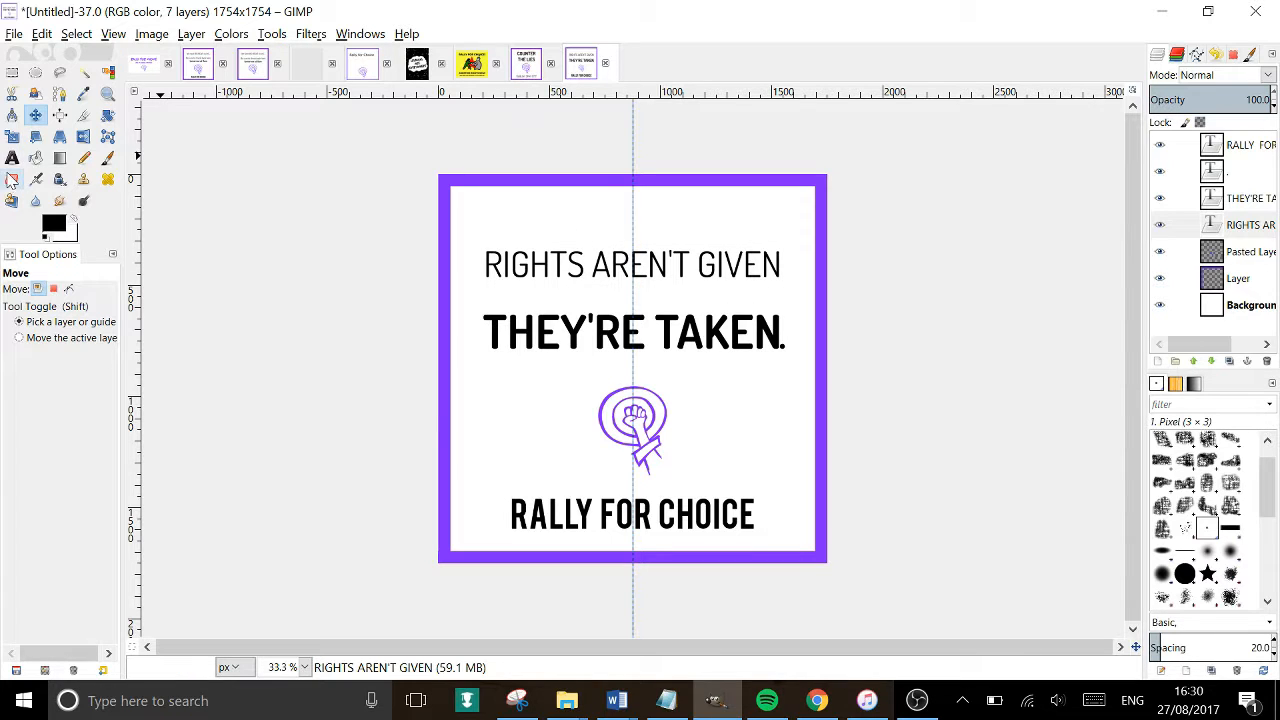
# Add a comma as a separate Dosis text layer and place it right after "GIVEN" at the baseline.
pyautogui.click(12, 158)
pyautogui.click(695, 280)
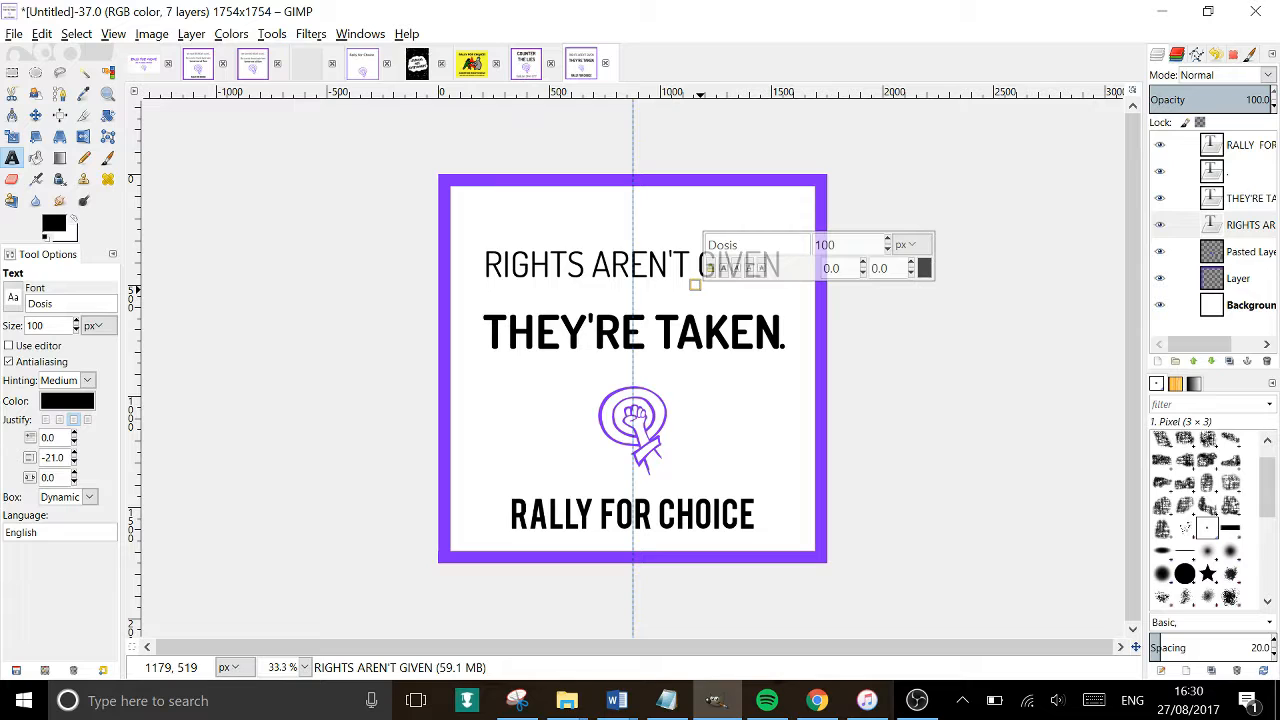
pyautogui.write(',')
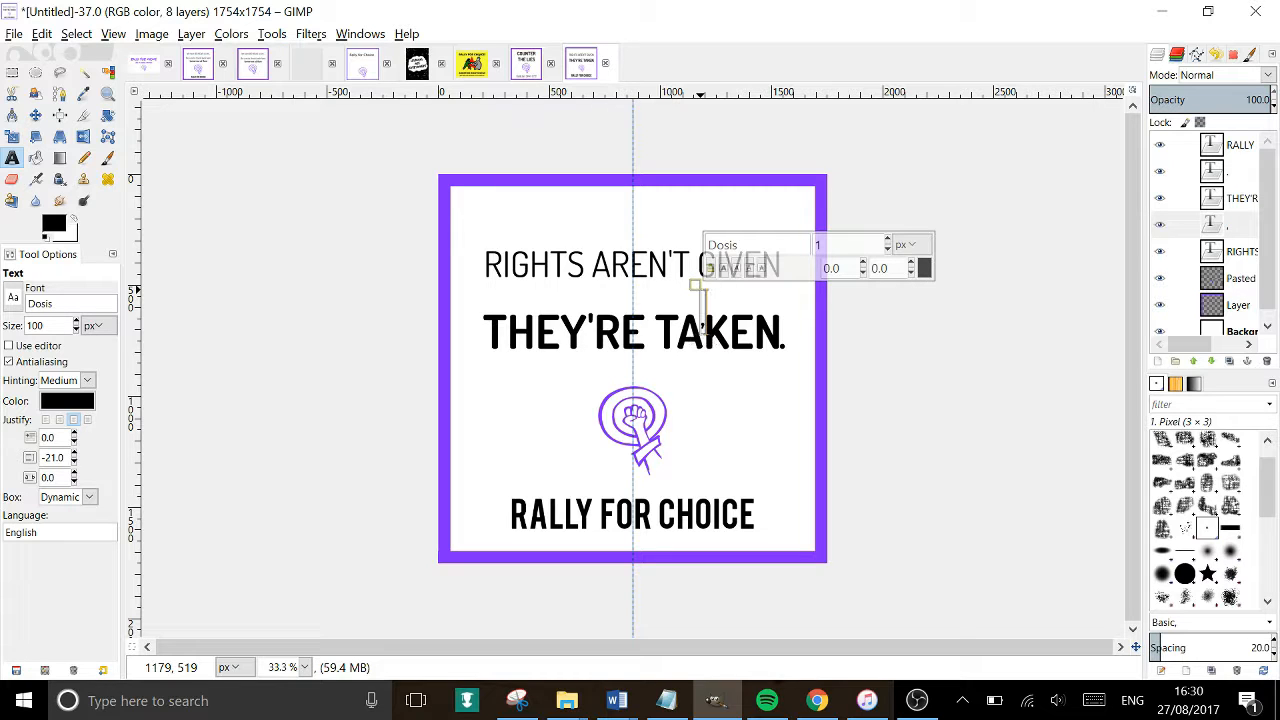
pyautogui.click(35, 116)
pyautogui.scroll(2, 790, 372)
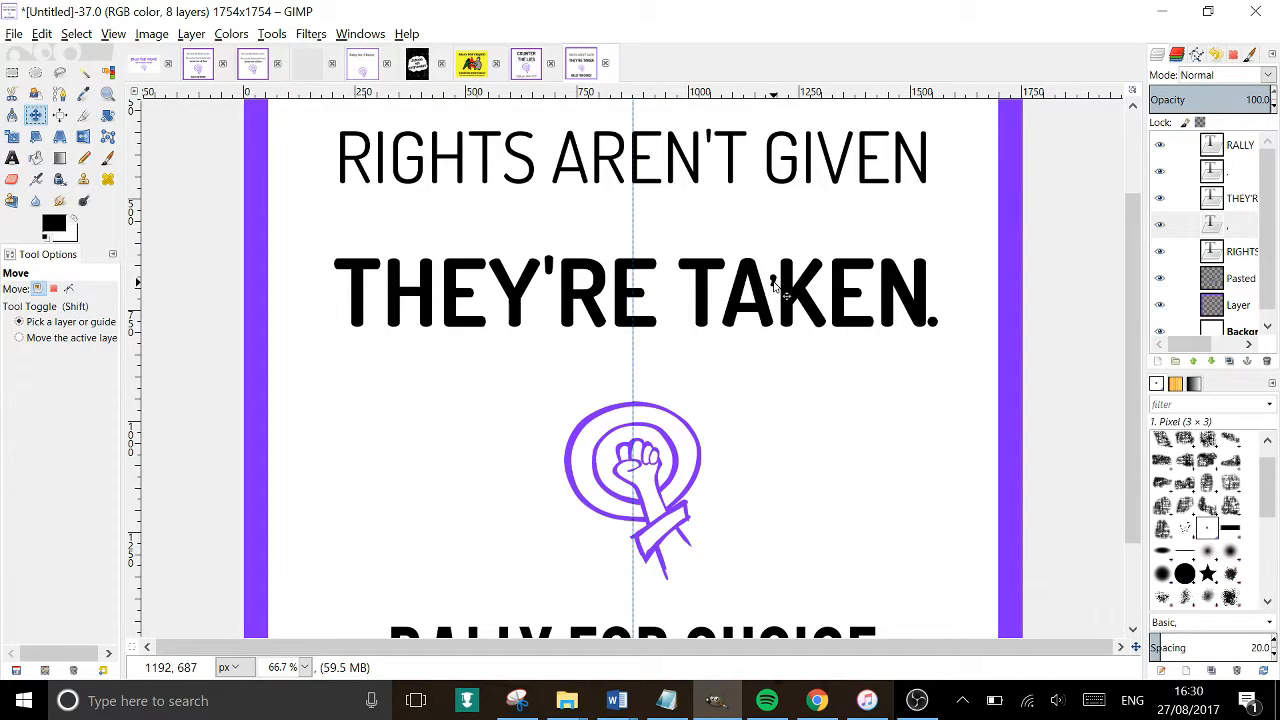
pyautogui.moveTo(774, 283); pyautogui.dragTo(940, 192)
pyautogui.scroll(-2, 1038, 288)
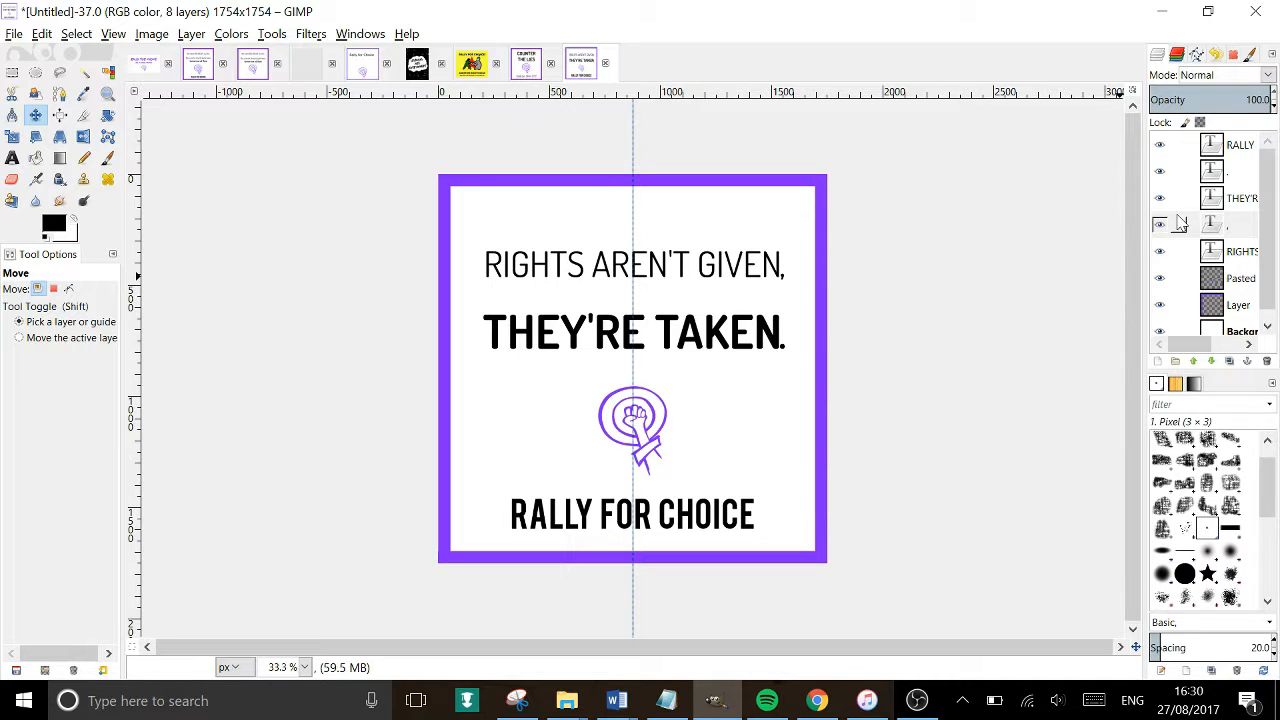
# Move the "THEY'RE TAKEN" text up about 45 px, closer to "RIGHTS AREN'T GIVEN," and centred on the vertical guide.
pyautogui.click(1238, 176)
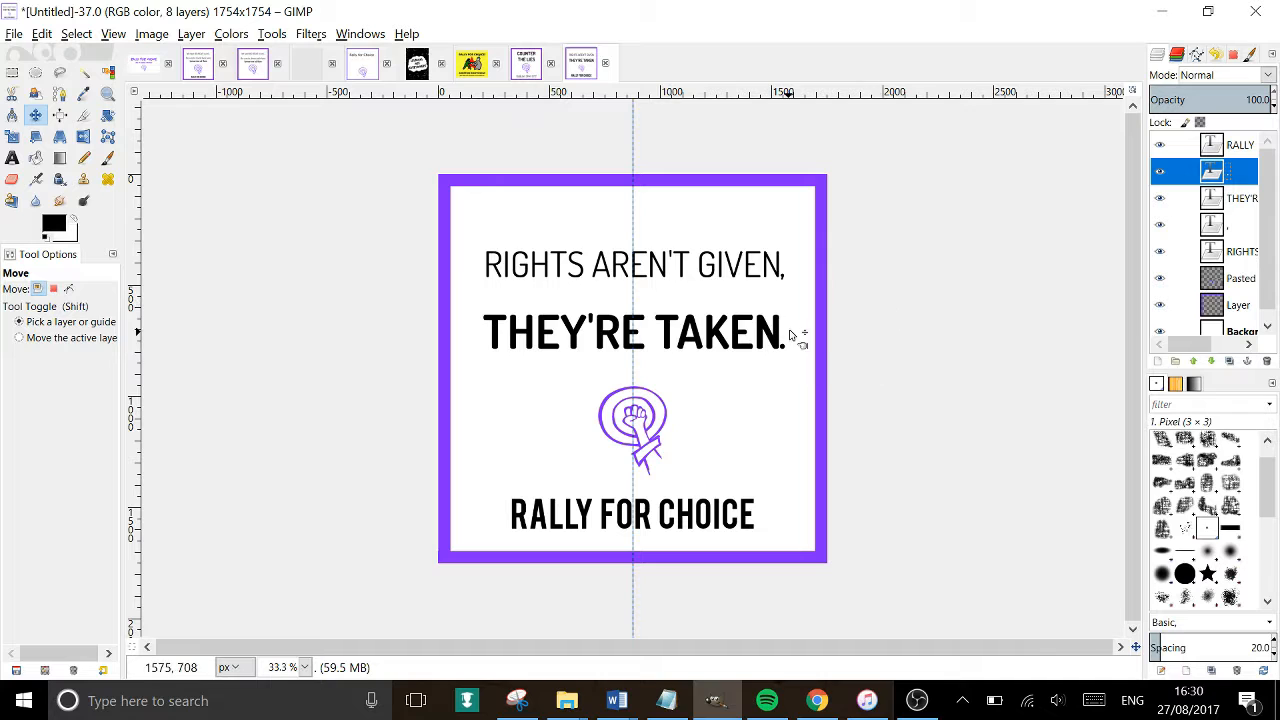
pyautogui.scroll(2, 779, 345)
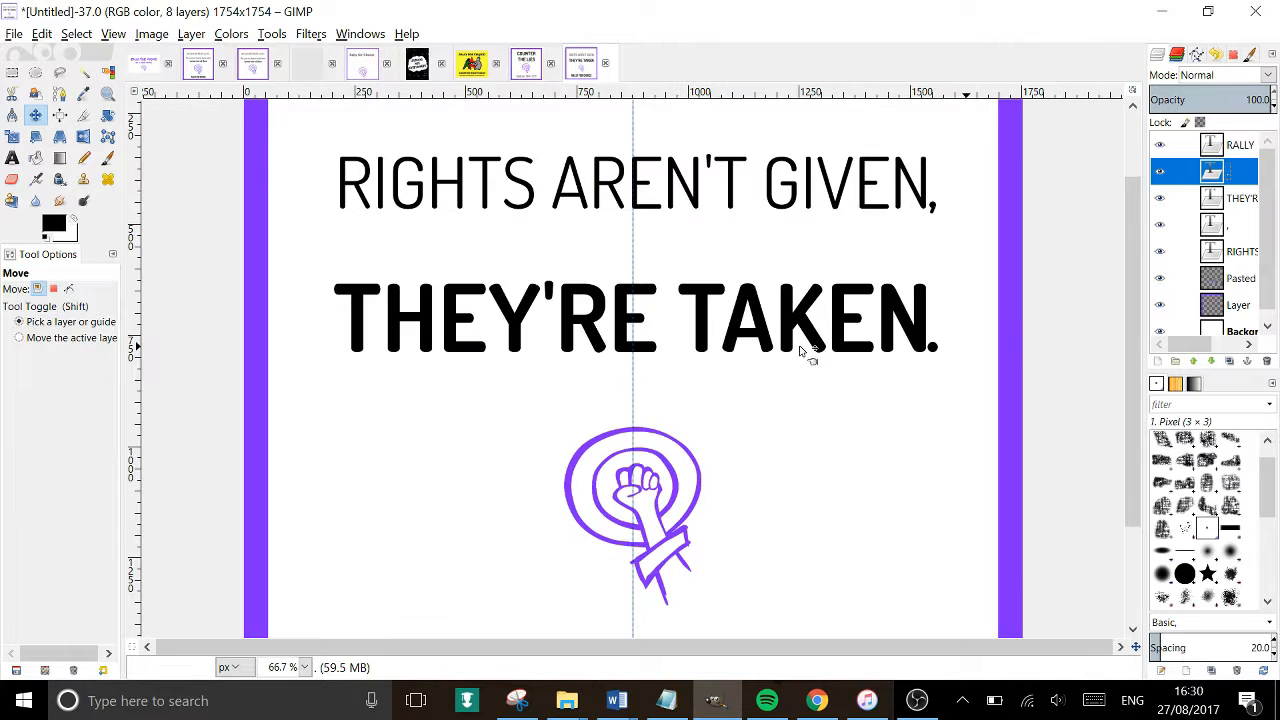
pyautogui.click(933, 347)
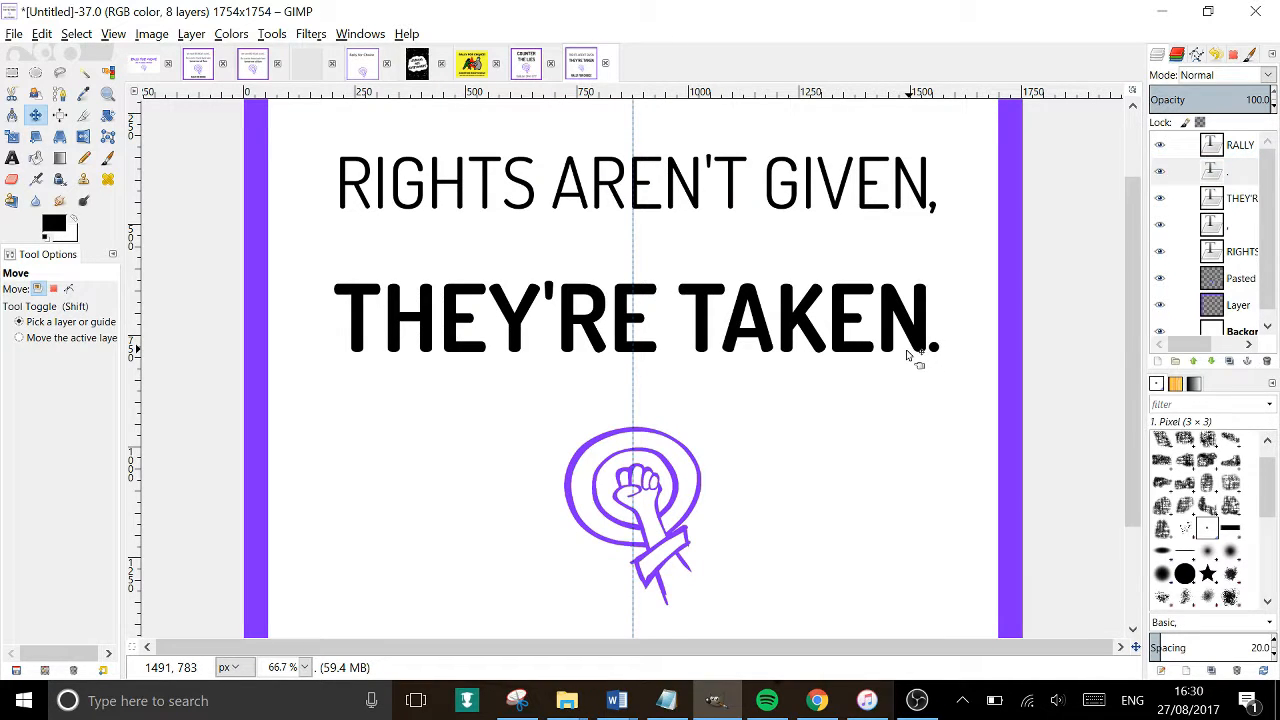
pyautogui.scroll(-3, 908, 355)
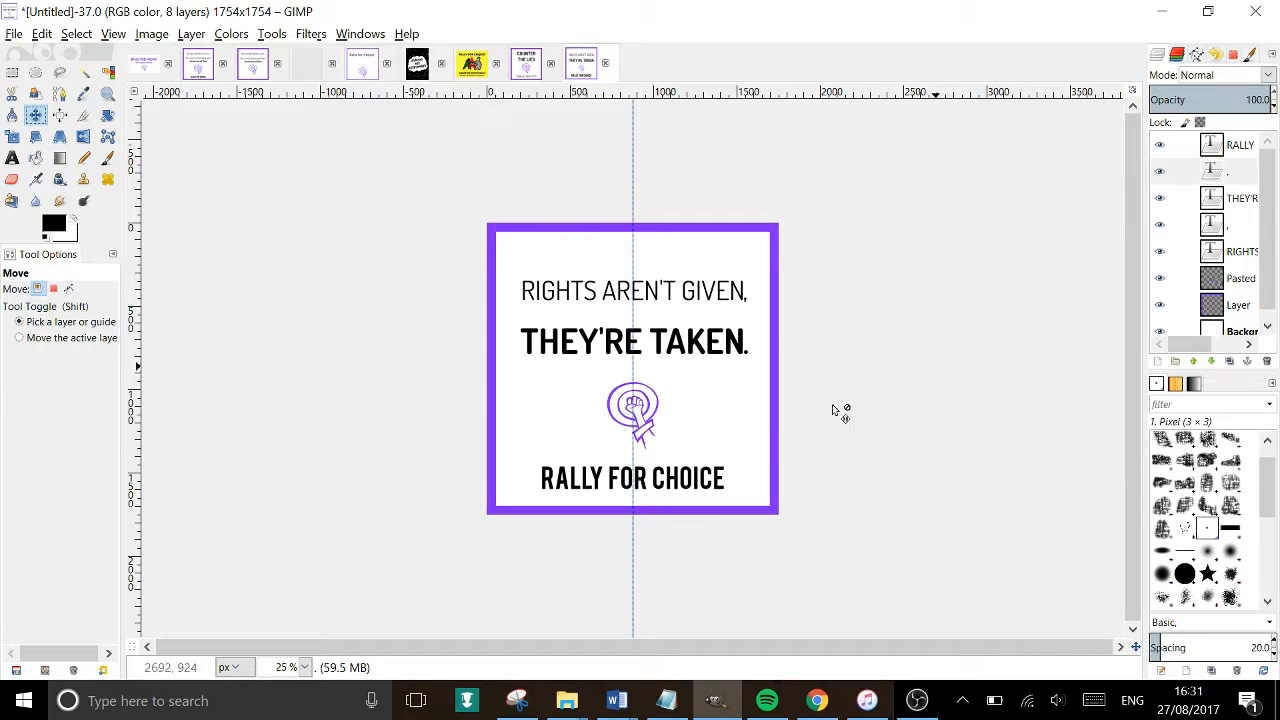
pyautogui.moveTo(701, 346); pyautogui.dragTo(712, 341)
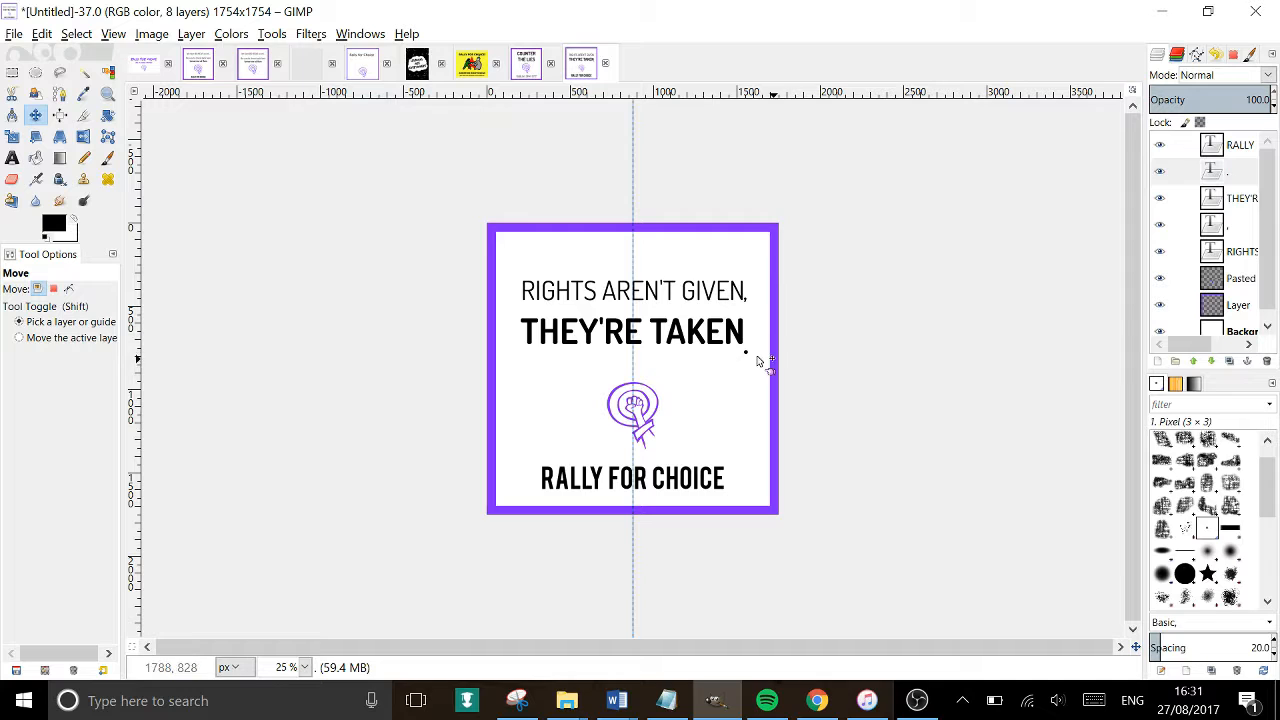
pyautogui.click(683, 343)
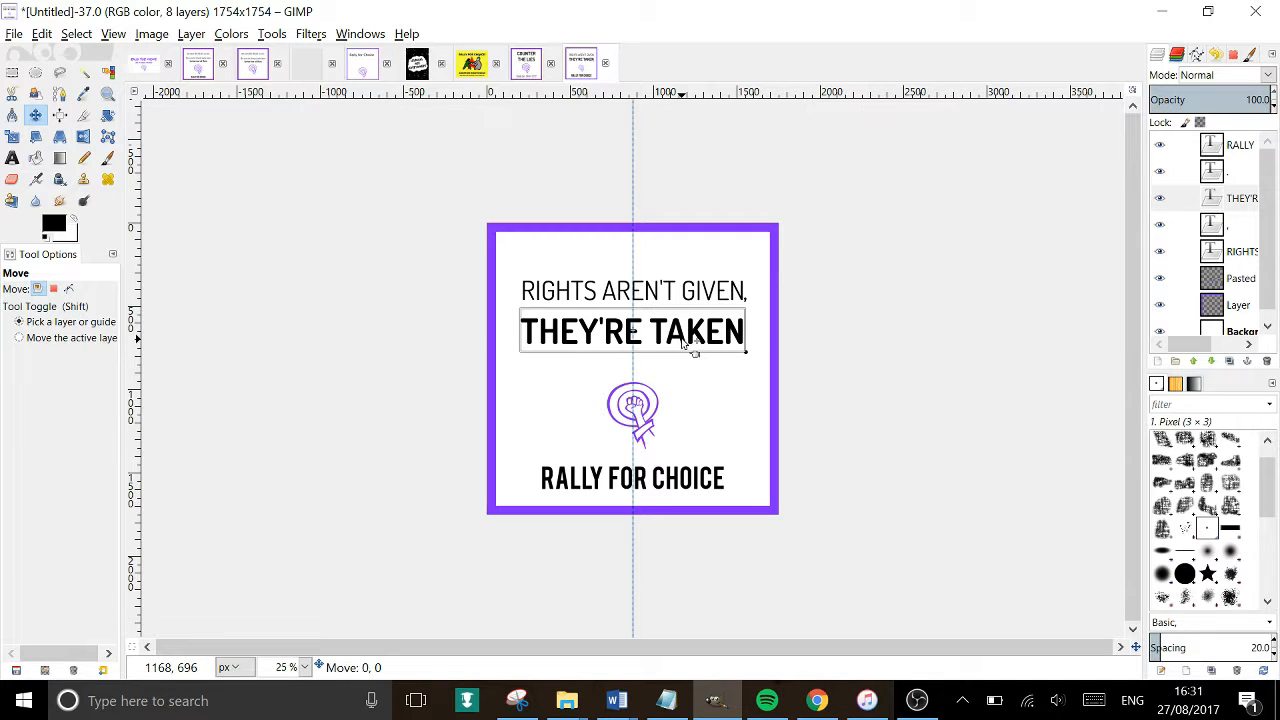
pyautogui.moveTo(683, 343); pyautogui.dragTo(685, 346)
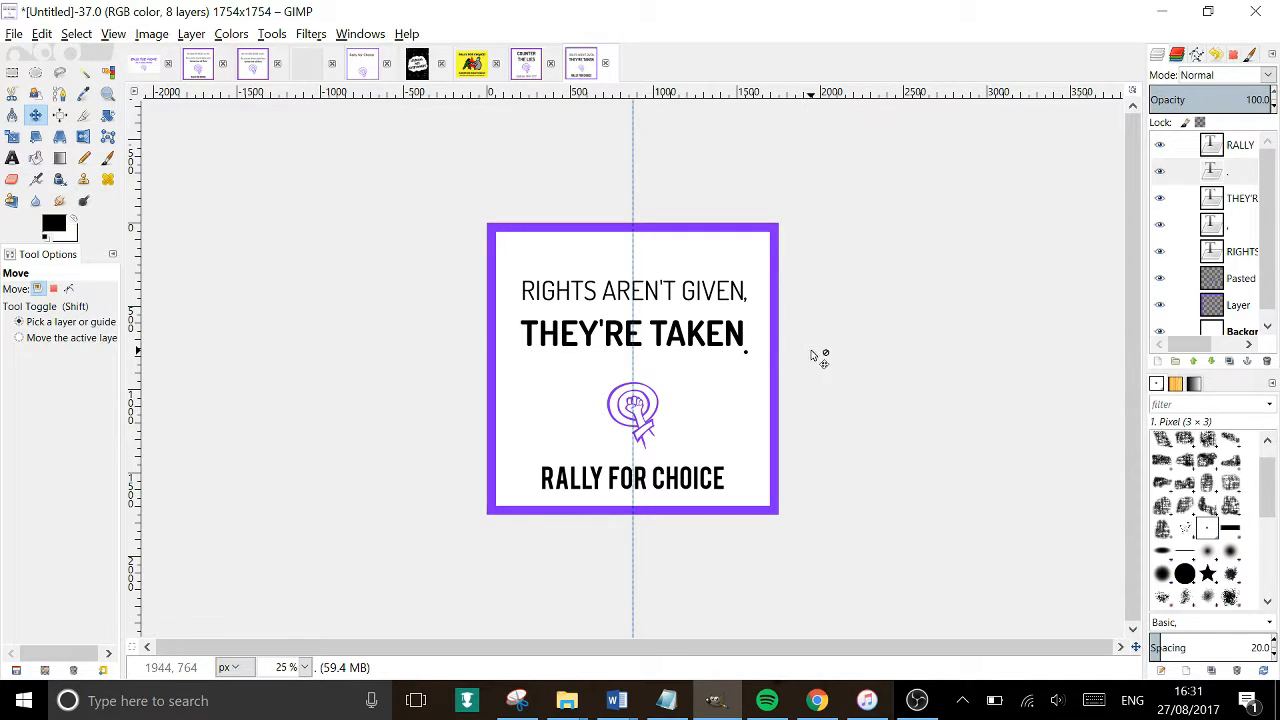
# Move the separate full stop up to the baseline right after "TAKEN".
pyautogui.press('+')
pyautogui.press('+')
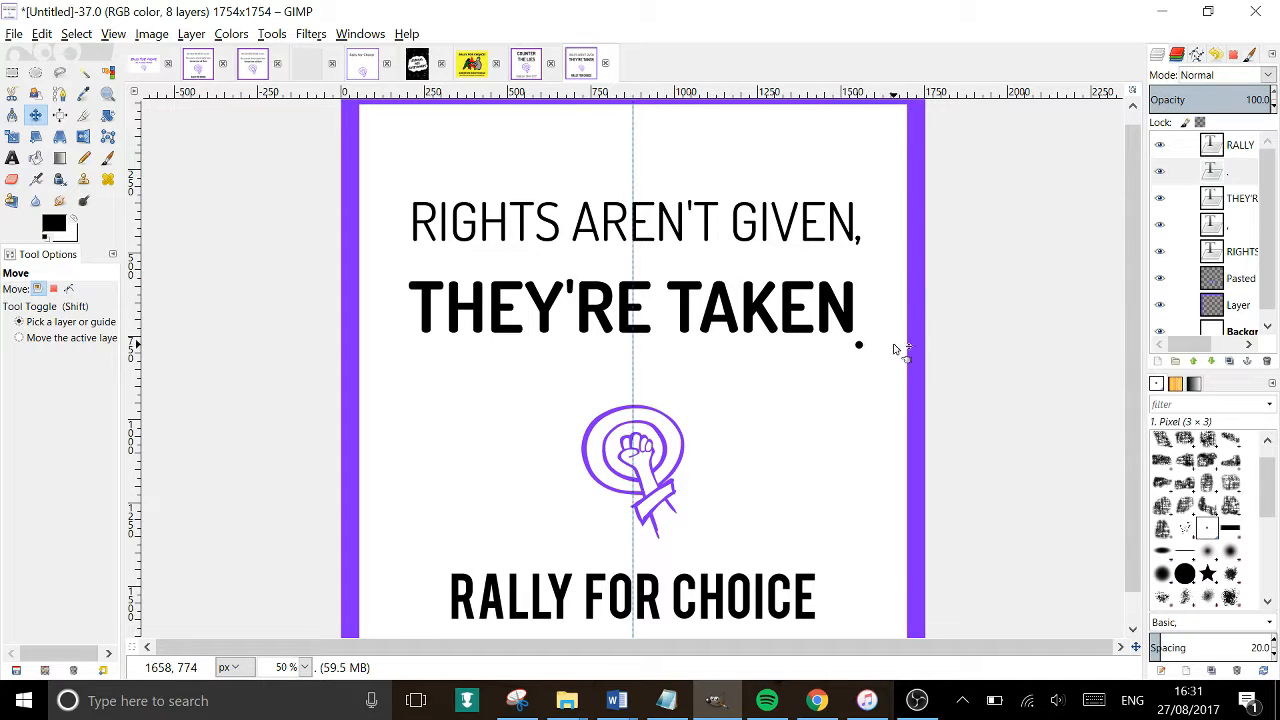
pyautogui.moveTo(858, 344)
pyautogui.mouseDown()
pyautogui.moveTo(860, 331)
pyautogui.moveTo(870, 340)
pyautogui.mouseUp()
pyautogui.press('+')
pyautogui.press('+')
pyautogui.press('+')
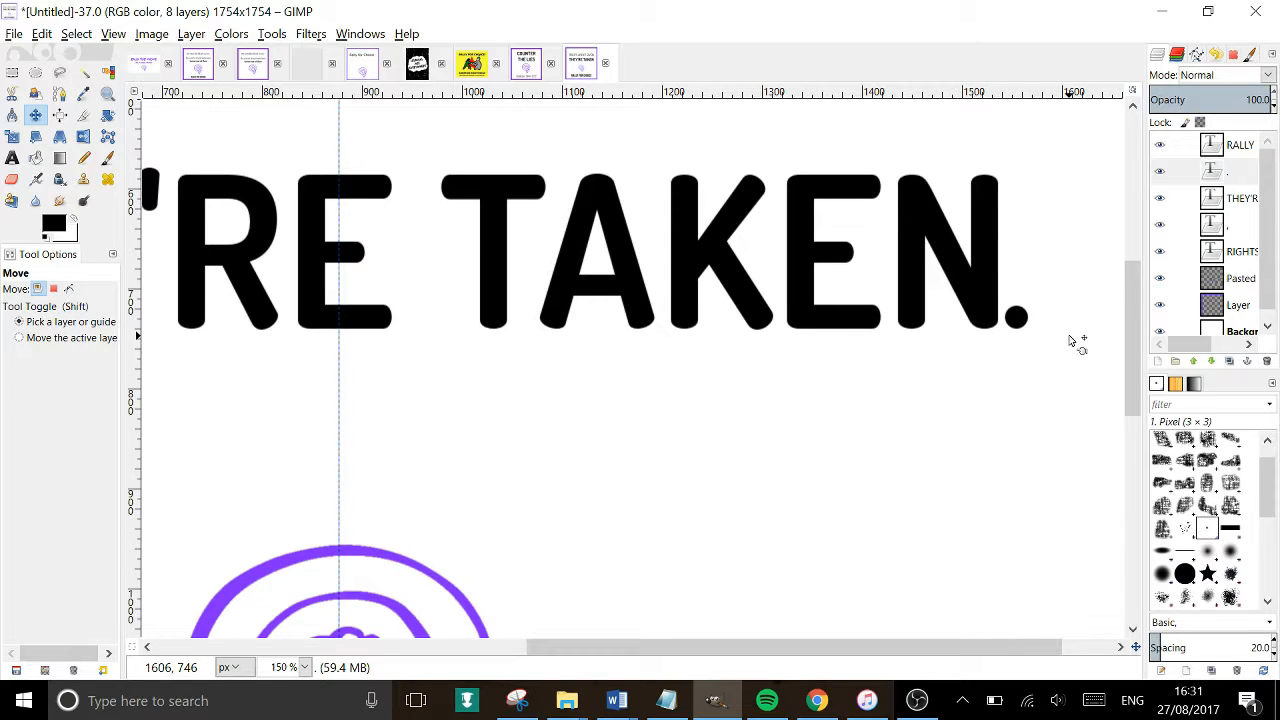
# Remove the vertical guide and scale the pasted fist symbol proportionally to 376 × 489 px.
pyautogui.keyDown('ctrl'); pyautogui.scroll(-4, 1075, 343); pyautogui.keyUp('ctrl')
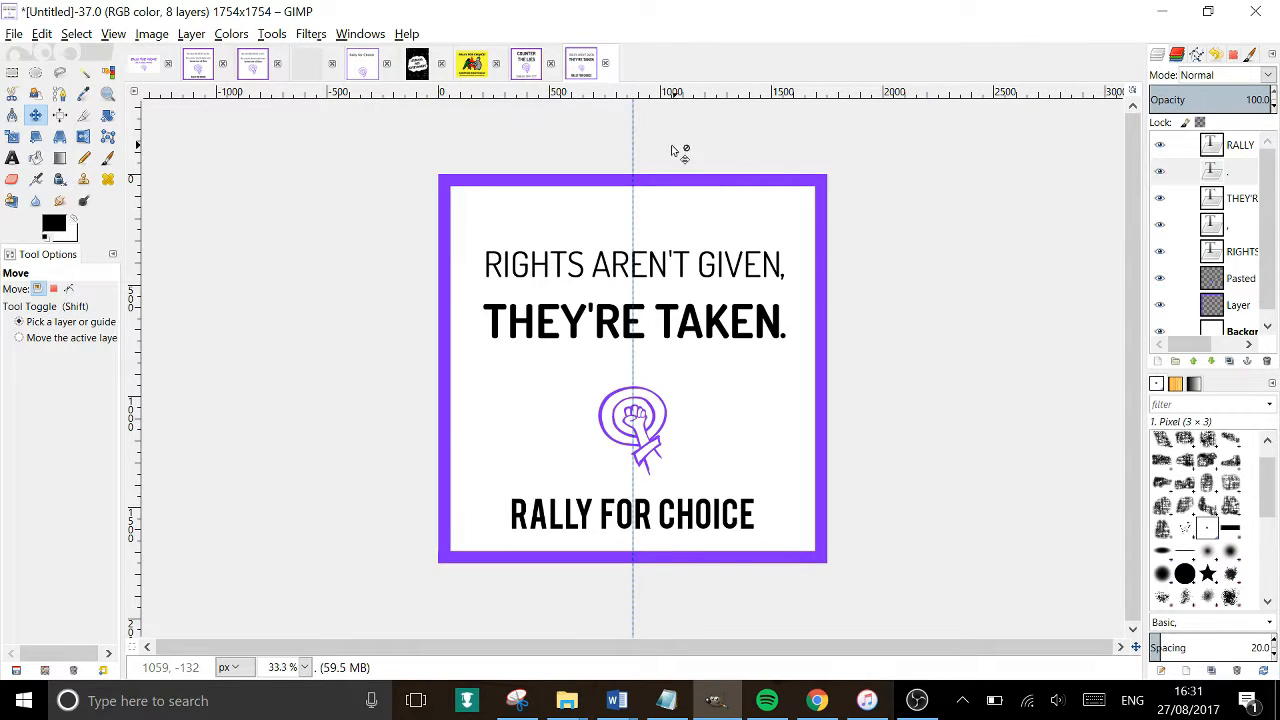
pyautogui.moveTo(632, 140); pyautogui.dragTo(362, 174)
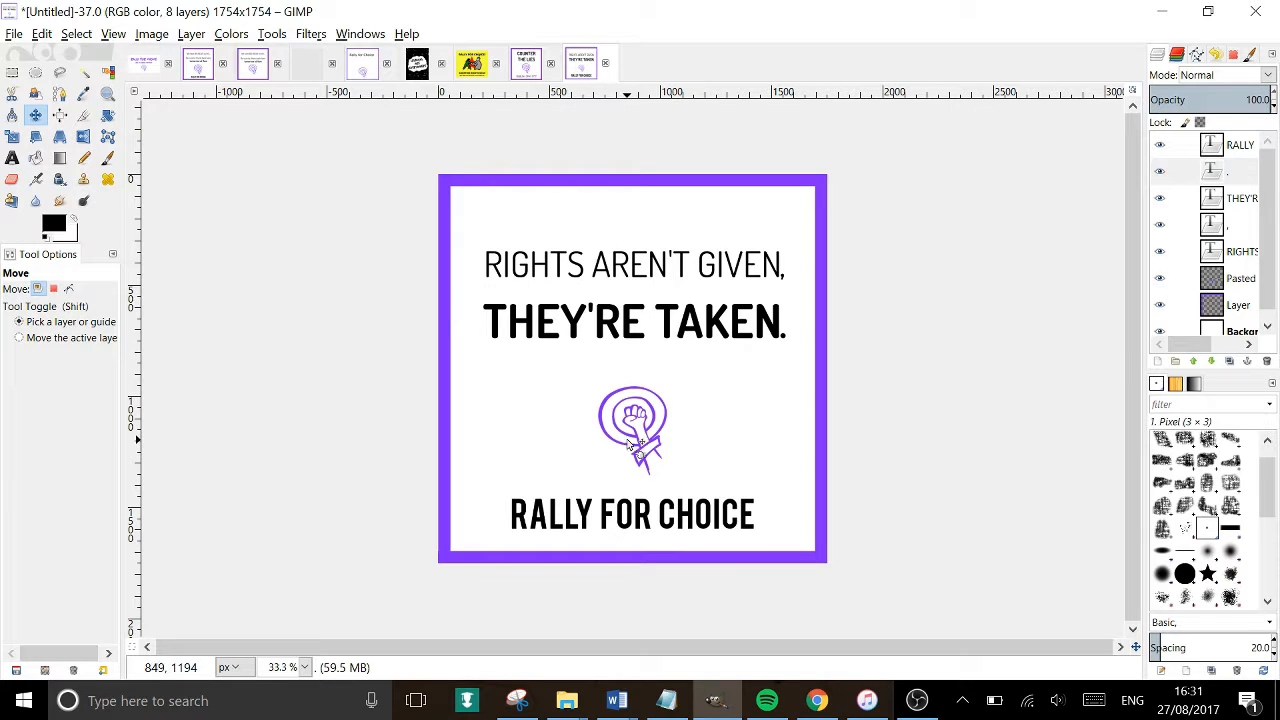
pyautogui.click(1238, 278)
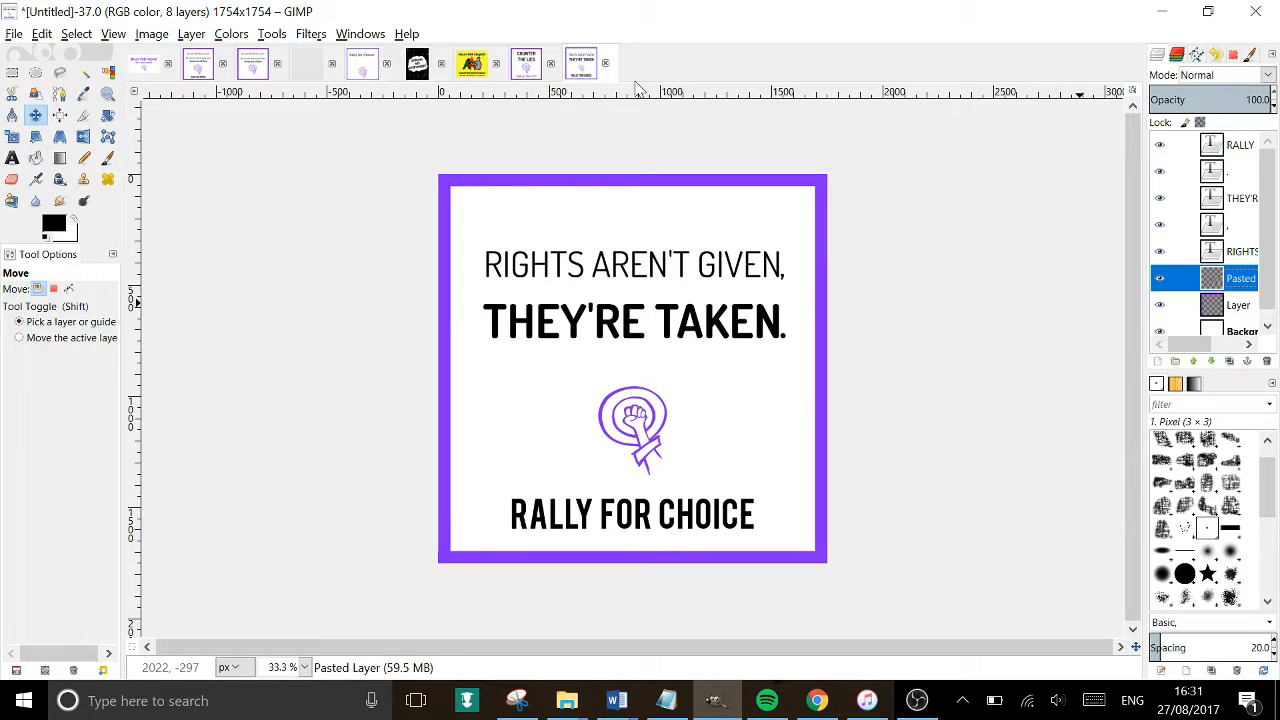
pyautogui.click(12, 136)
pyautogui.click(645, 440)
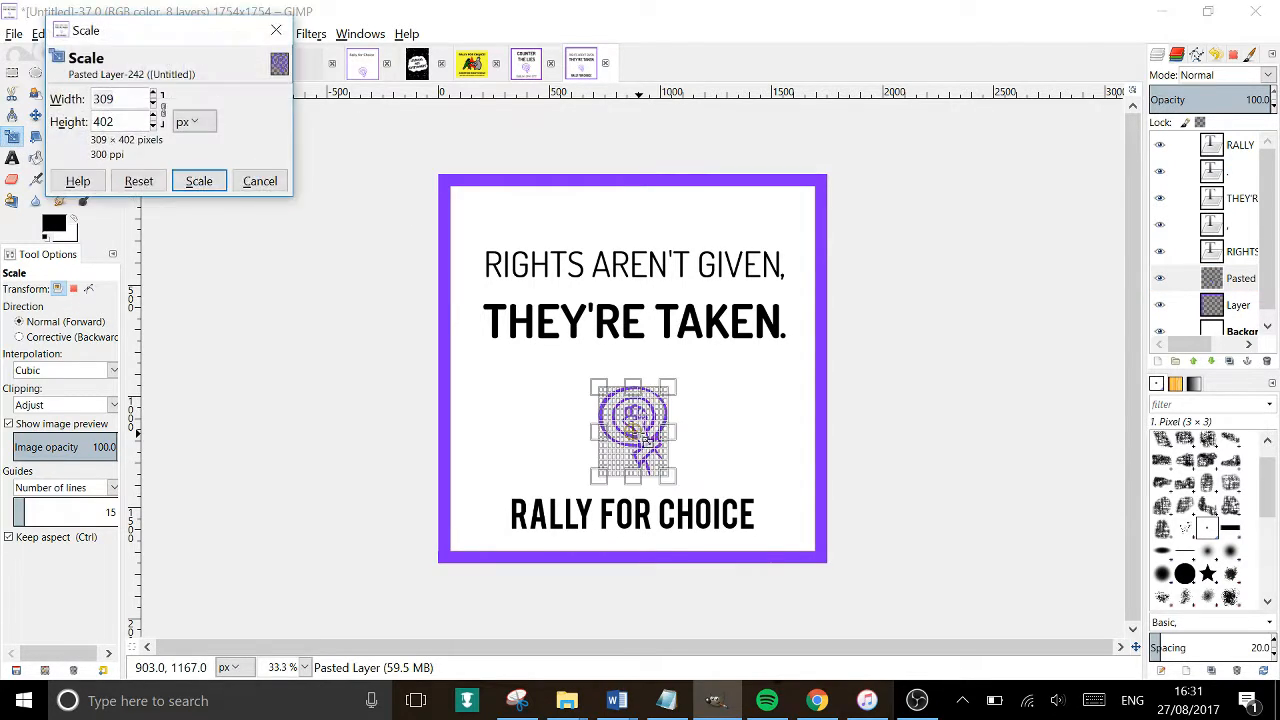
pyautogui.moveTo(680, 382); pyautogui.dragTo(690, 369)
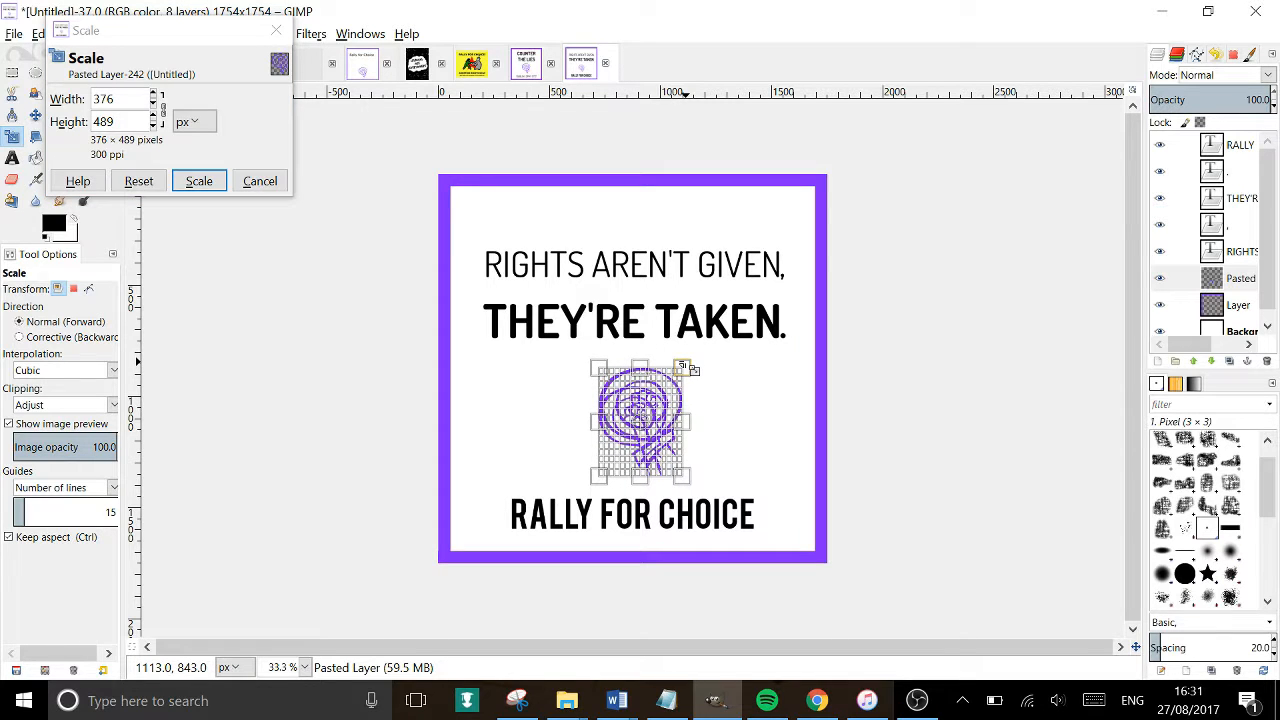
pyautogui.click(198, 181)
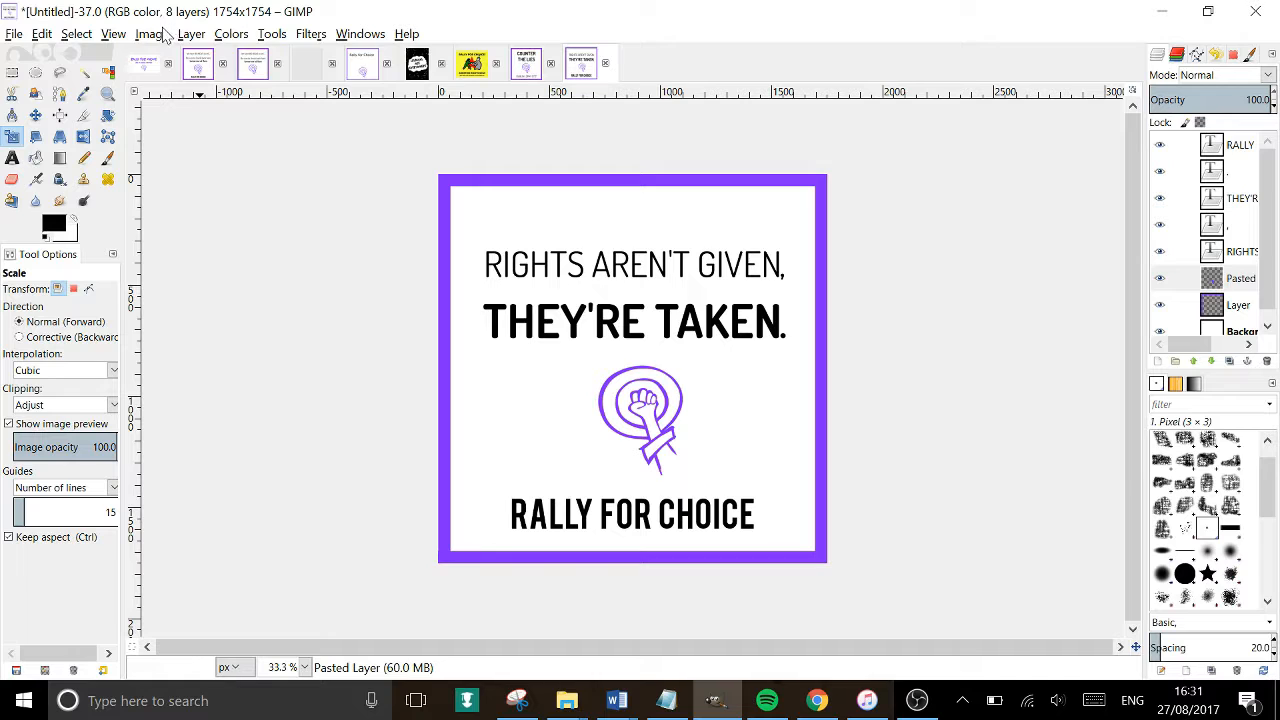
# Add a new vertical guide at 50% of the image width for centring the fist symbol.
pyautogui.click(152, 34)
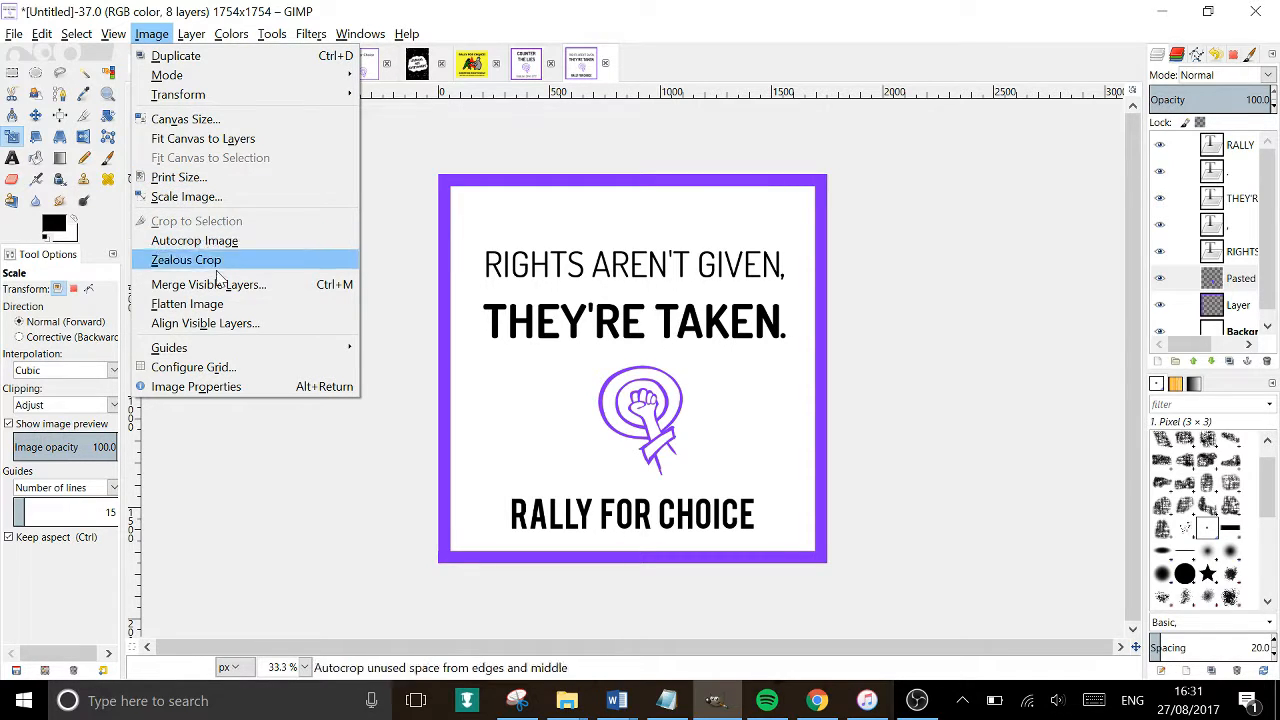
pyautogui.moveTo(236, 356)
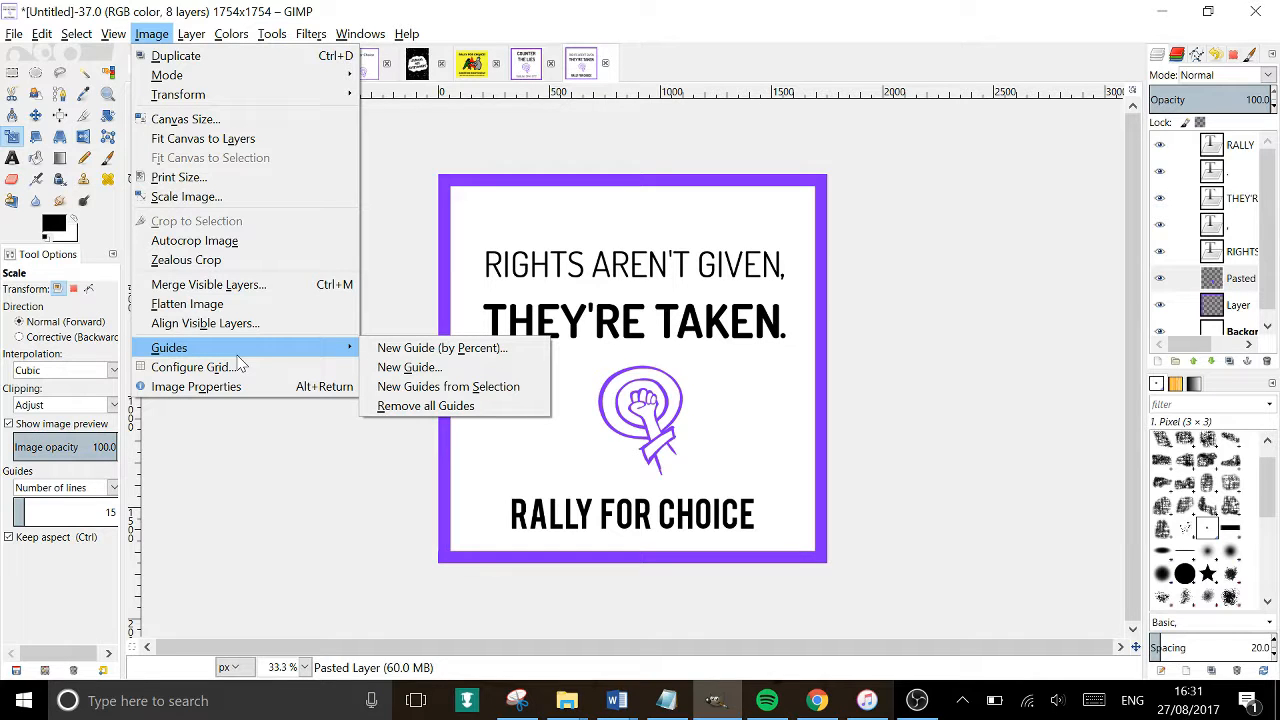
pyautogui.click(383, 348)
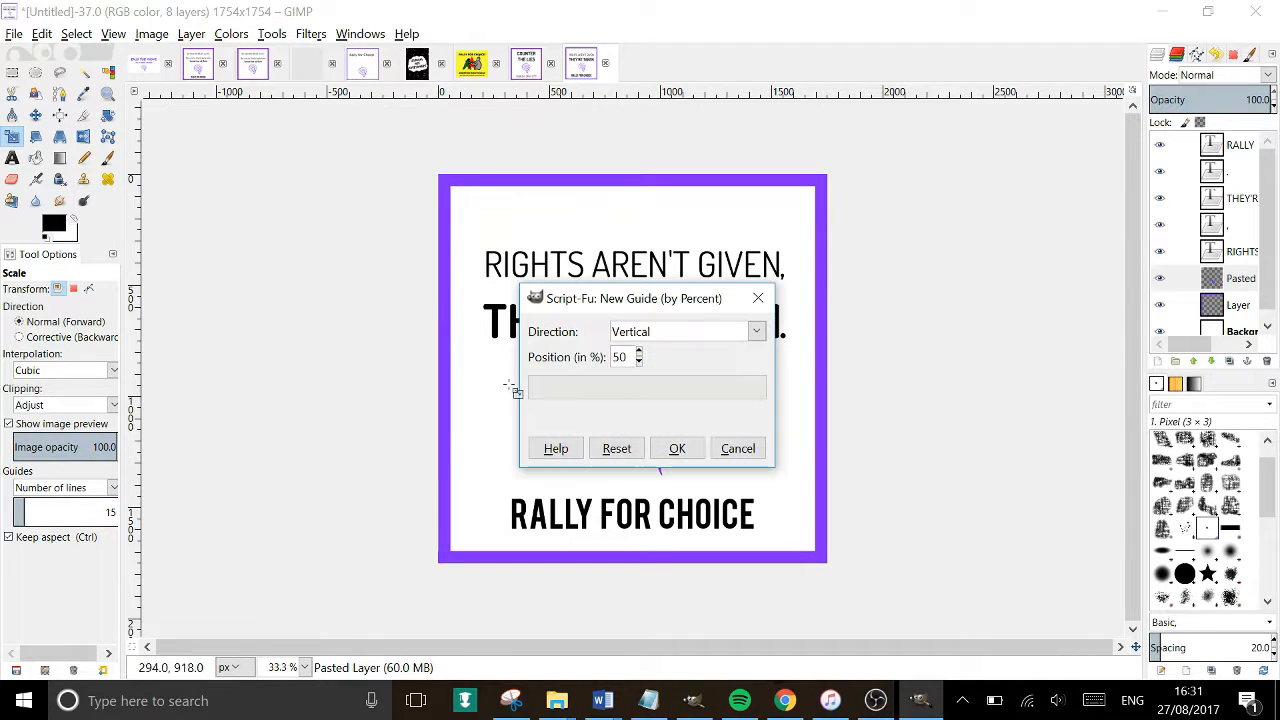
pyautogui.click(672, 449)
pyautogui.click(35, 114)
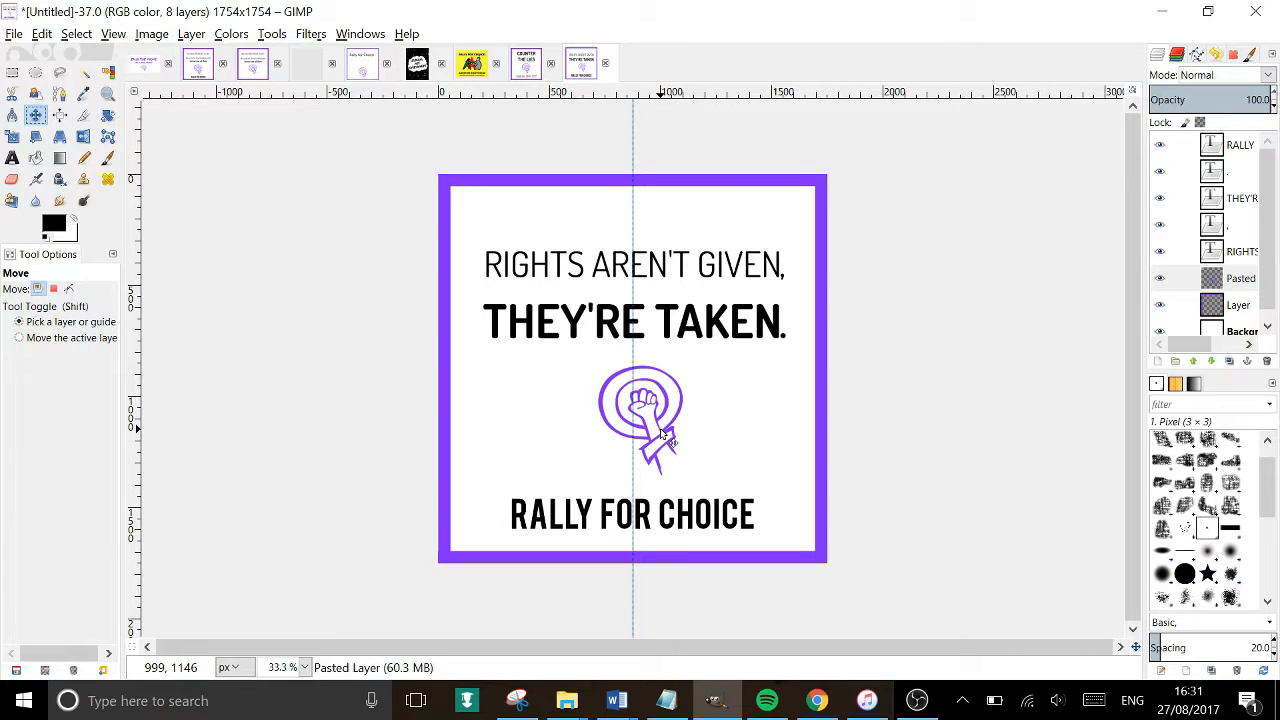
# Move the fist symbol about 40 px left so its circle is centred on the vertical guide.
pyautogui.moveTo(664, 433); pyautogui.dragTo(655, 433)
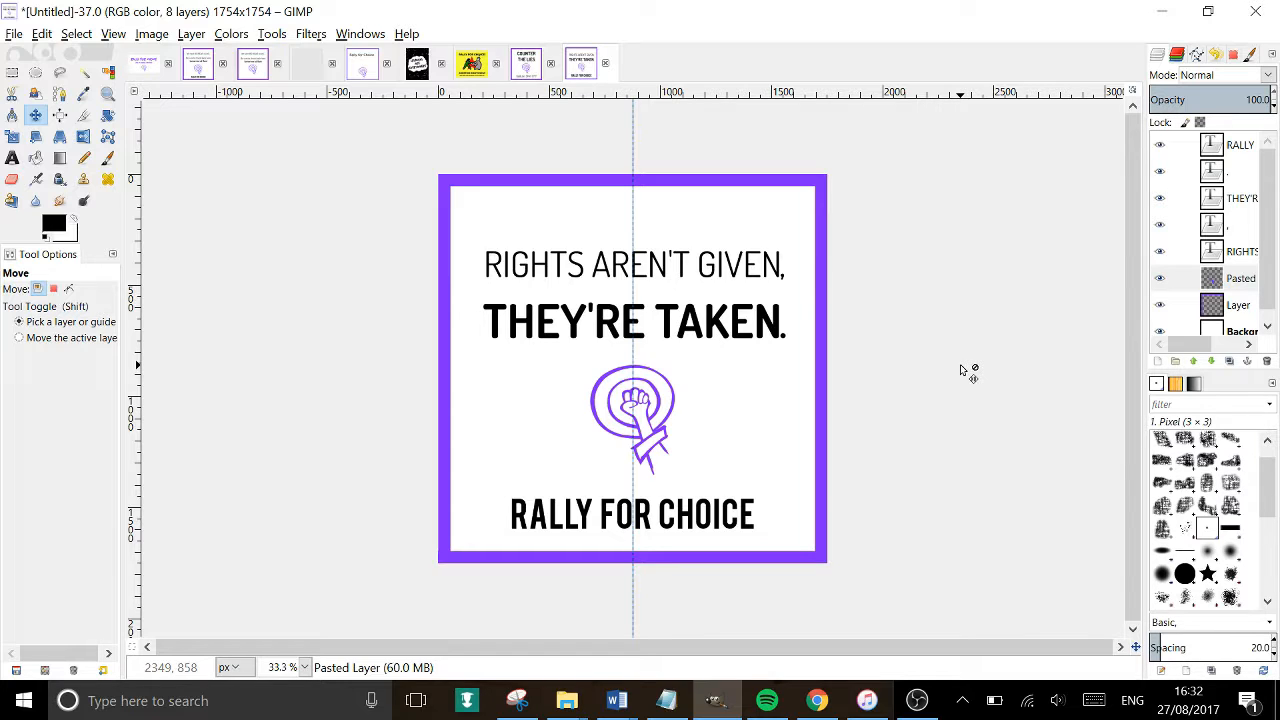
# In LIES.xcf, hide the "Be sure to check back here" and "We have BIG NEWS" text layers, and return to the new poster.
pyautogui.click(530, 70)
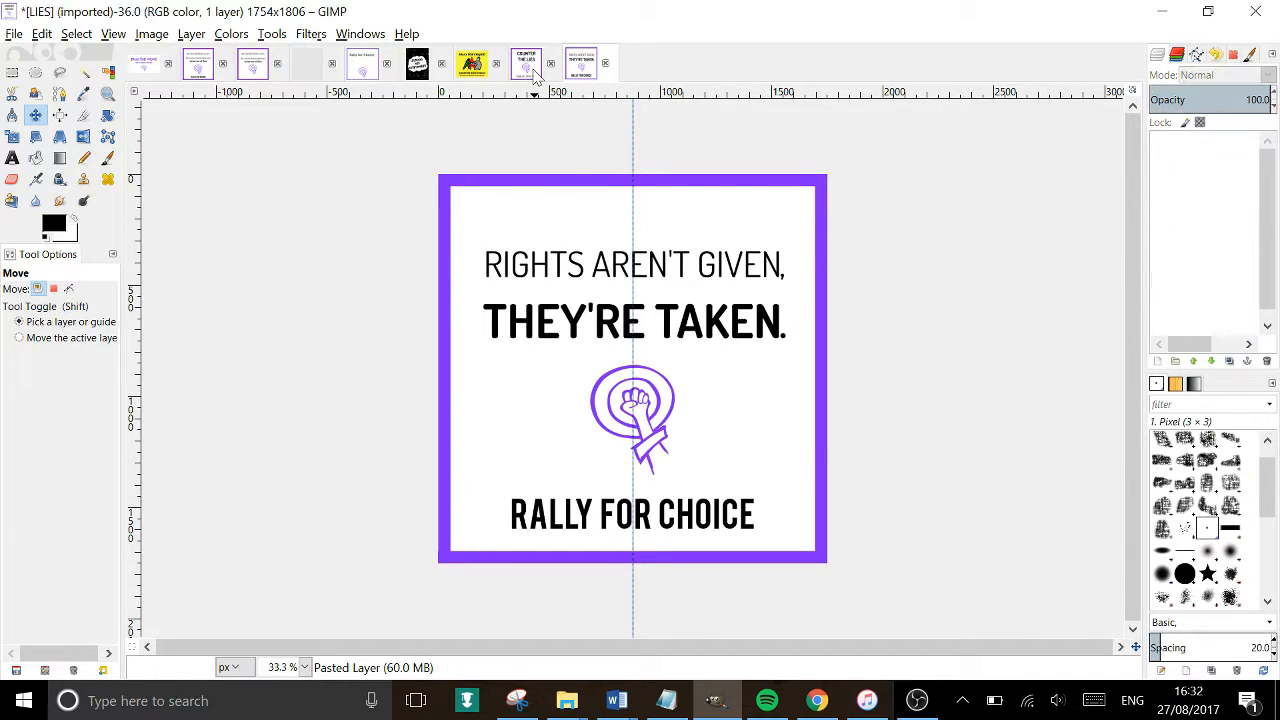
pyautogui.click(198, 63)
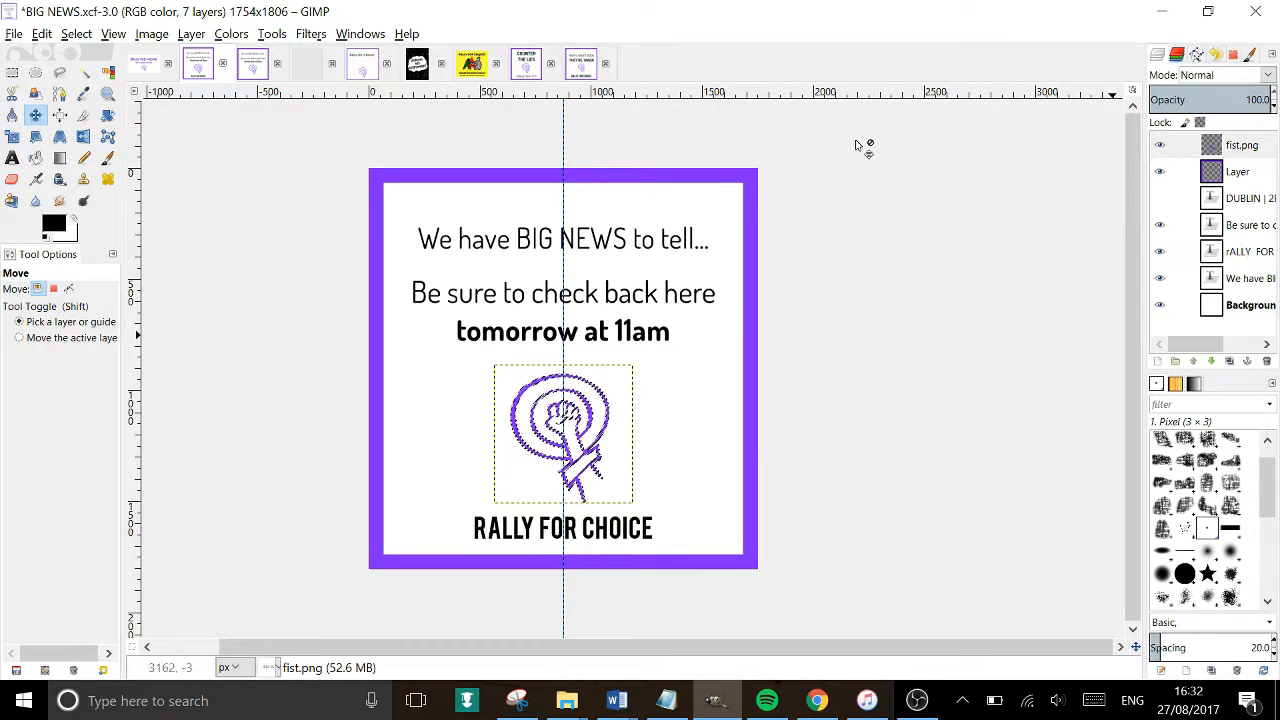
pyautogui.click(253, 64)
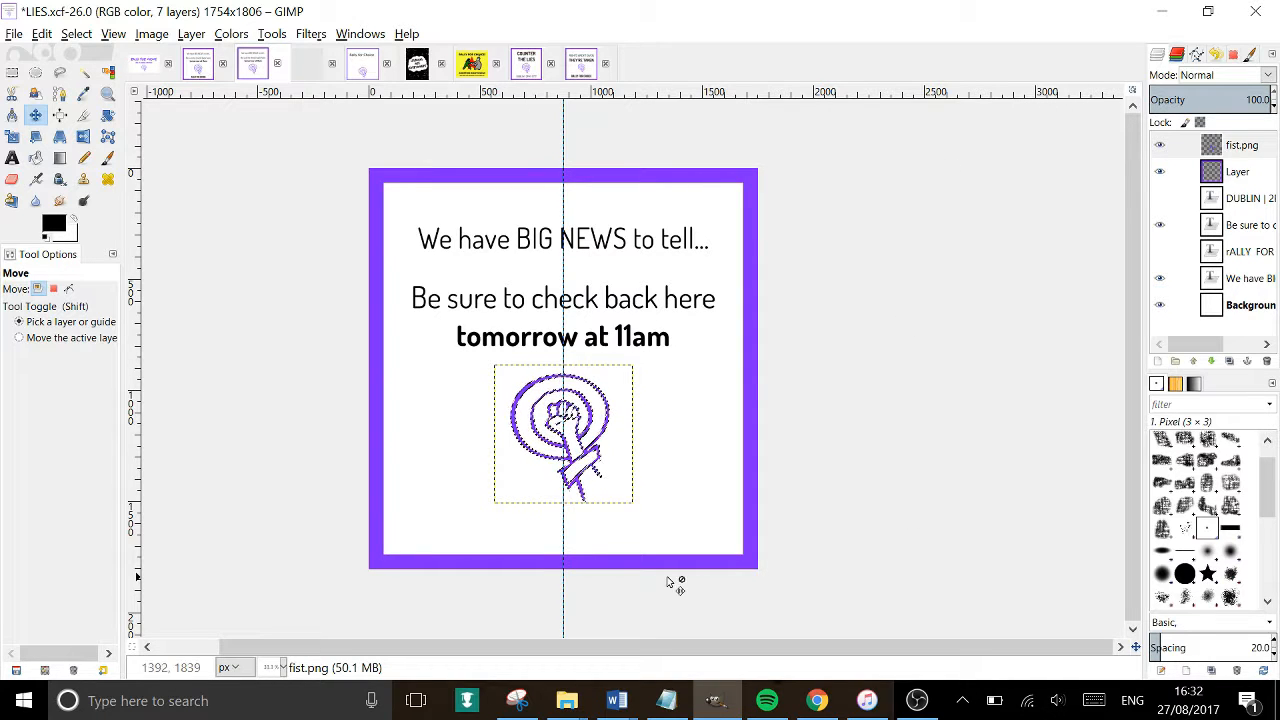
pyautogui.click(1160, 225)
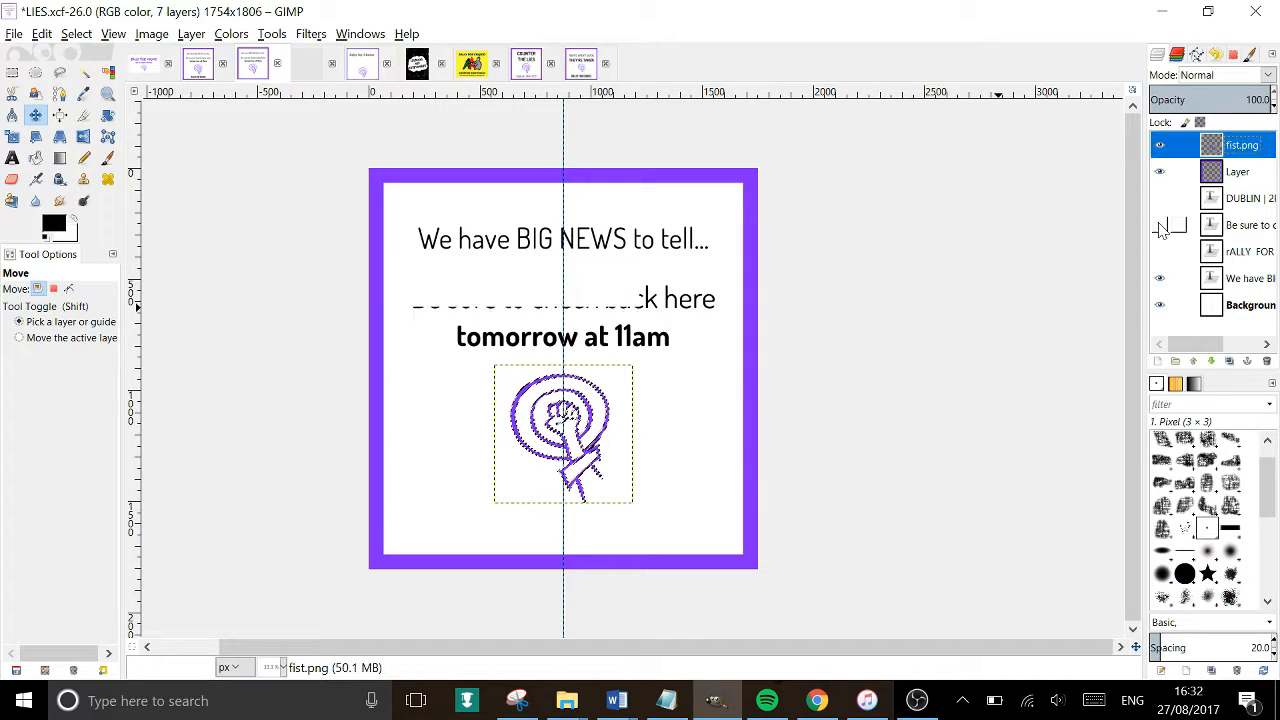
pyautogui.click(1159, 279)
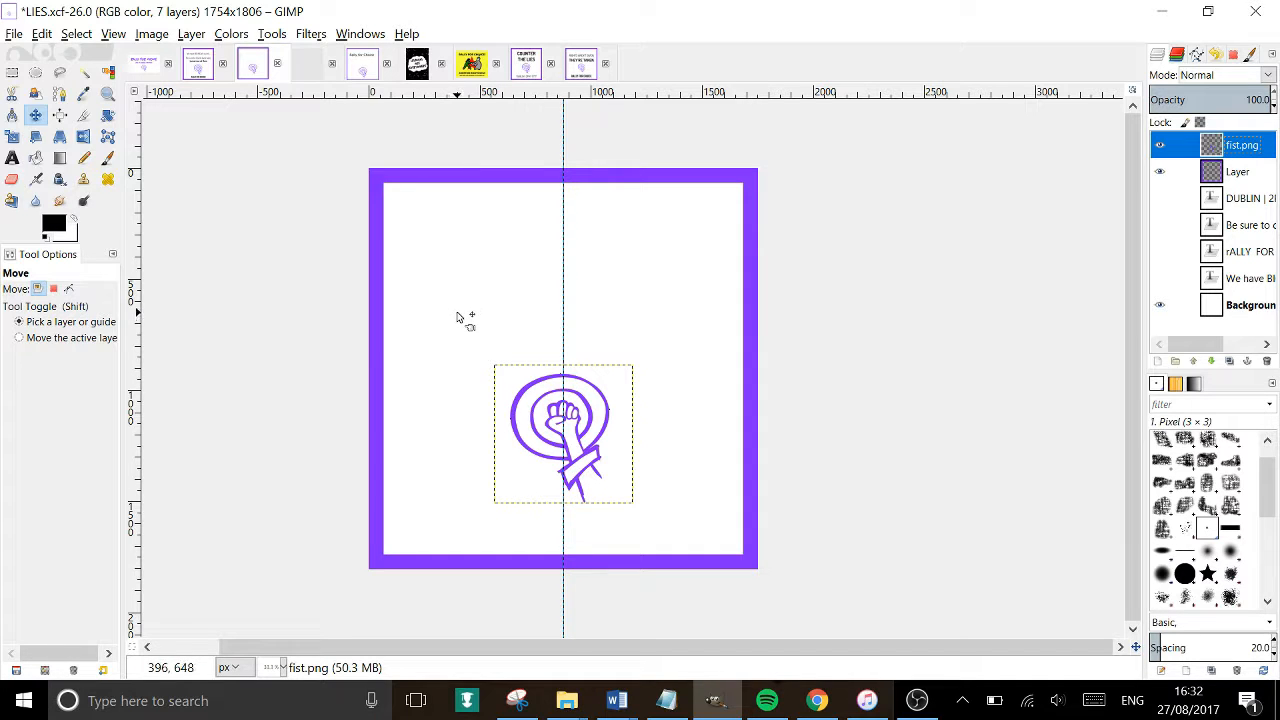
pyautogui.click(582, 63)
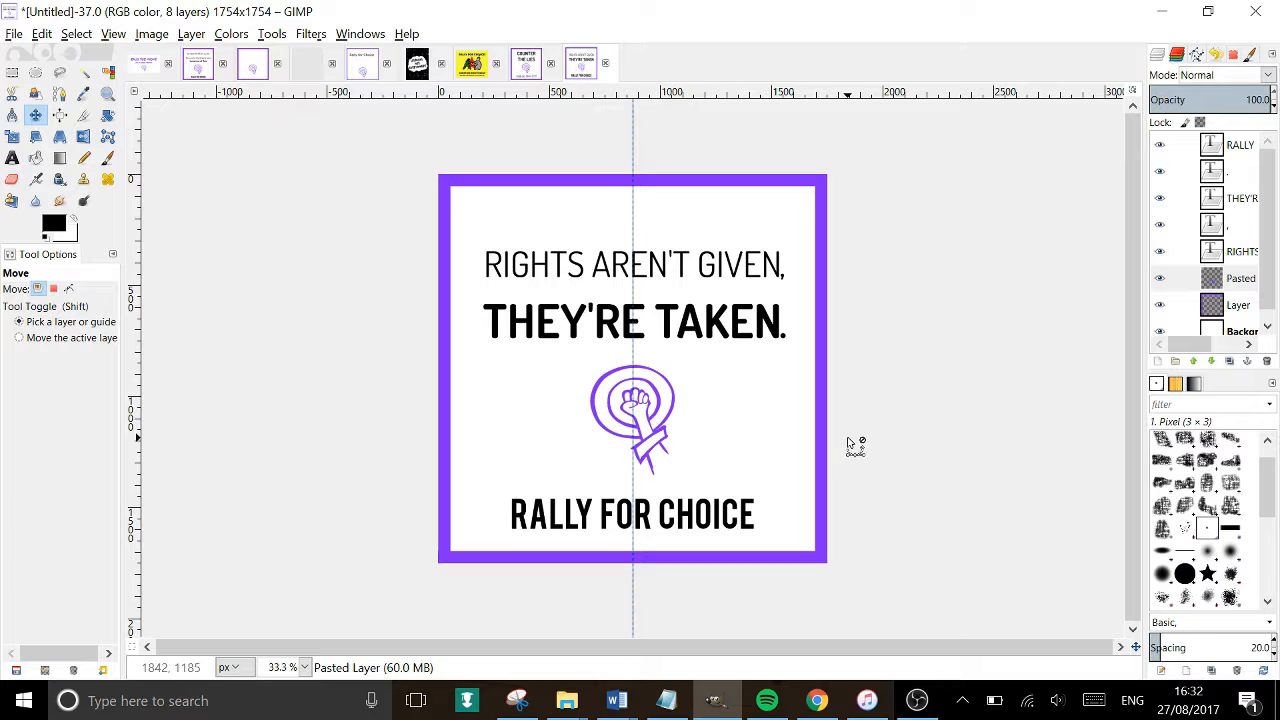
# Save the poster as "tutorial" in XCF format in Pictures > rALLY FOR cHOICE 2017 > Social Media.
pyautogui.press('ctrl')
pyautogui.hotkey('ctrl', 's')
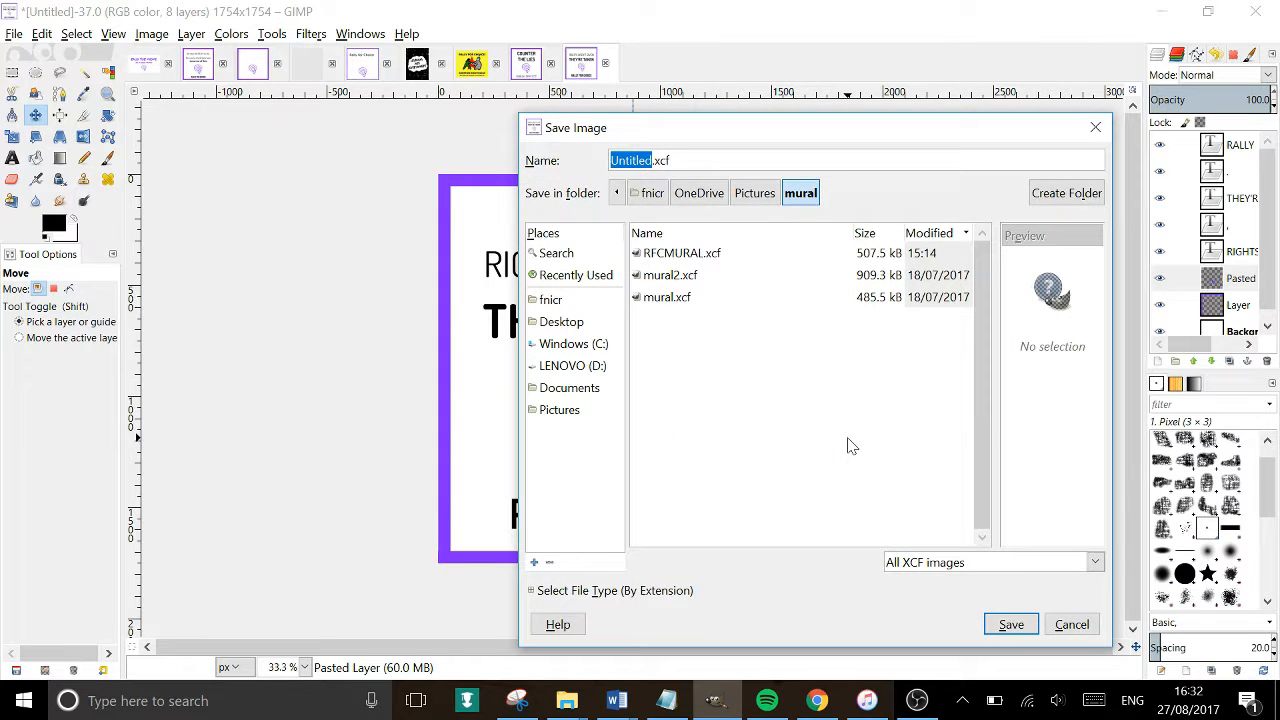
pyautogui.click(740, 193)
pyautogui.doubleClick(679, 319)
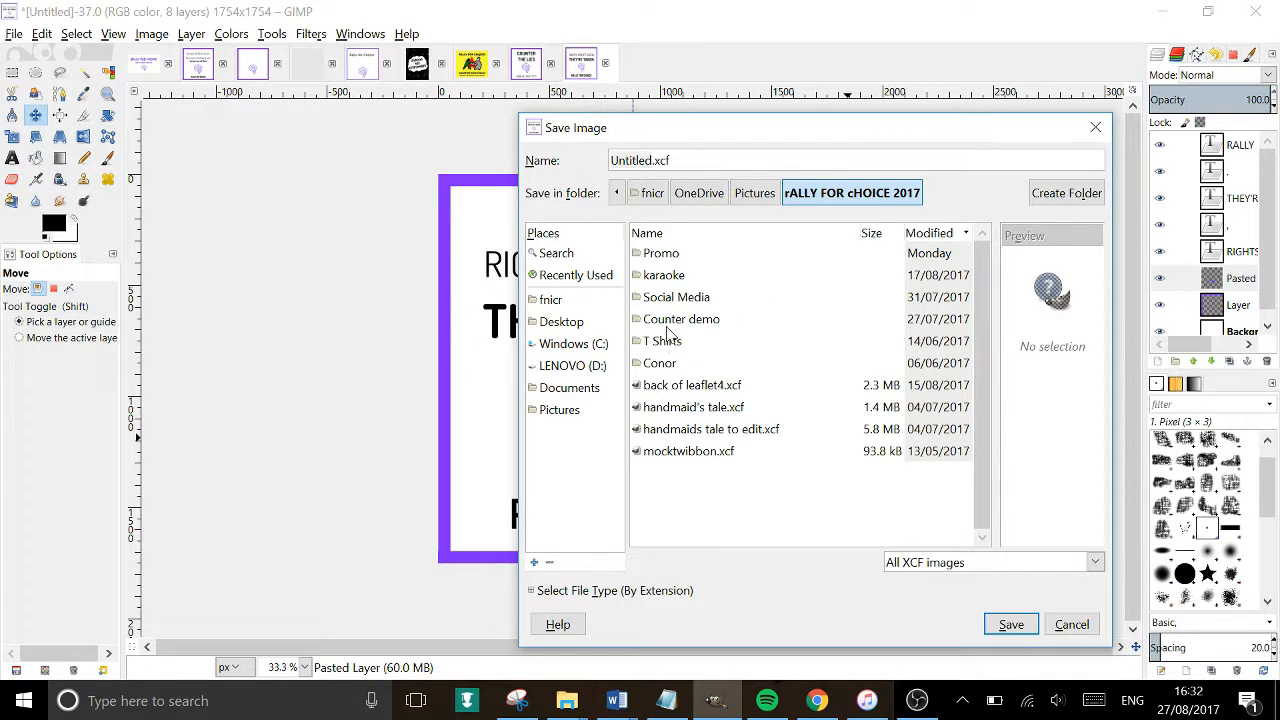
pyautogui.doubleClick(672, 298)
pyautogui.tripleClick(643, 160)
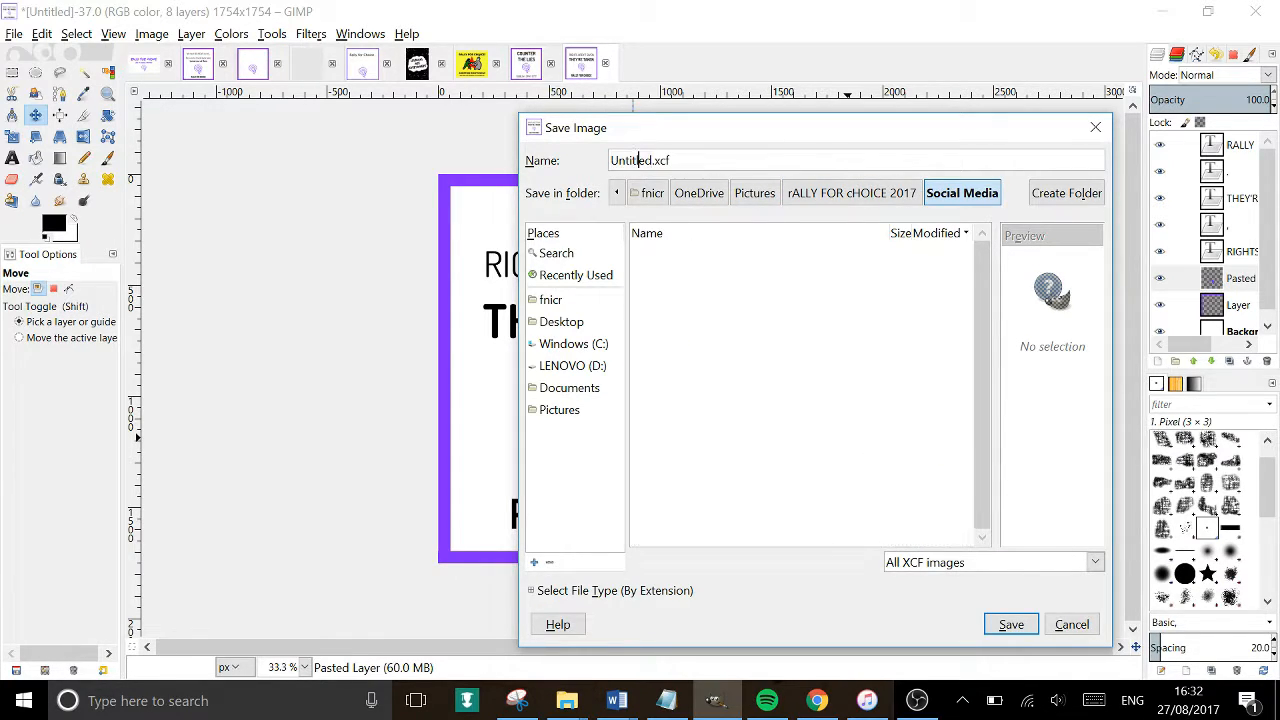
pyautogui.write('TUT')
pyautogui.hotkey('ctrl', 'a')
pyautogui.press('capslock')
pyautogui.write('t')
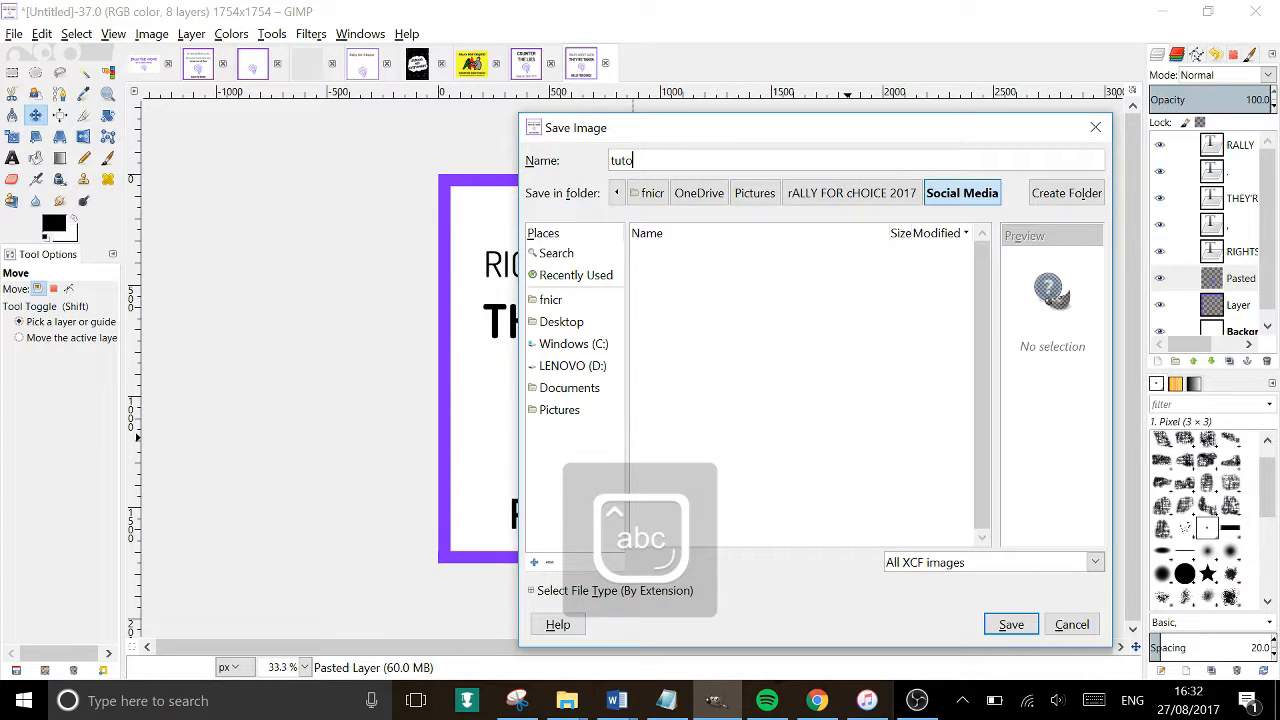
pyautogui.write('utorial')
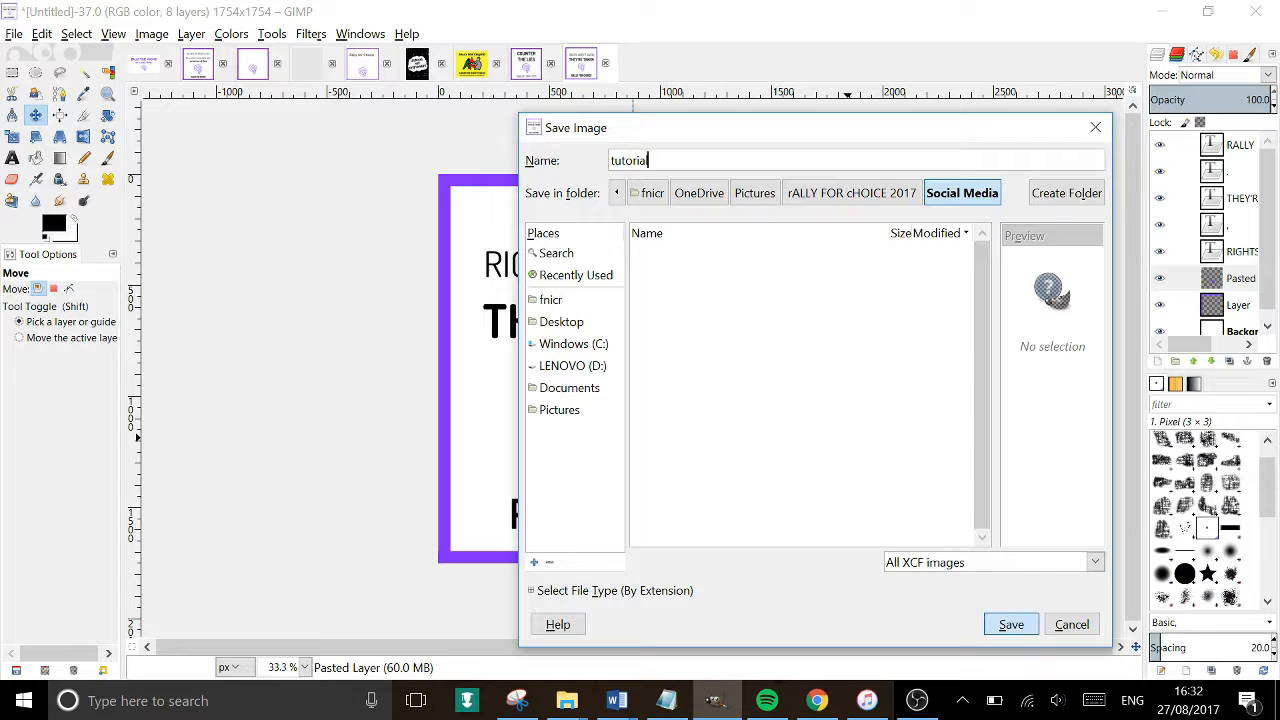
pyautogui.press('Return')
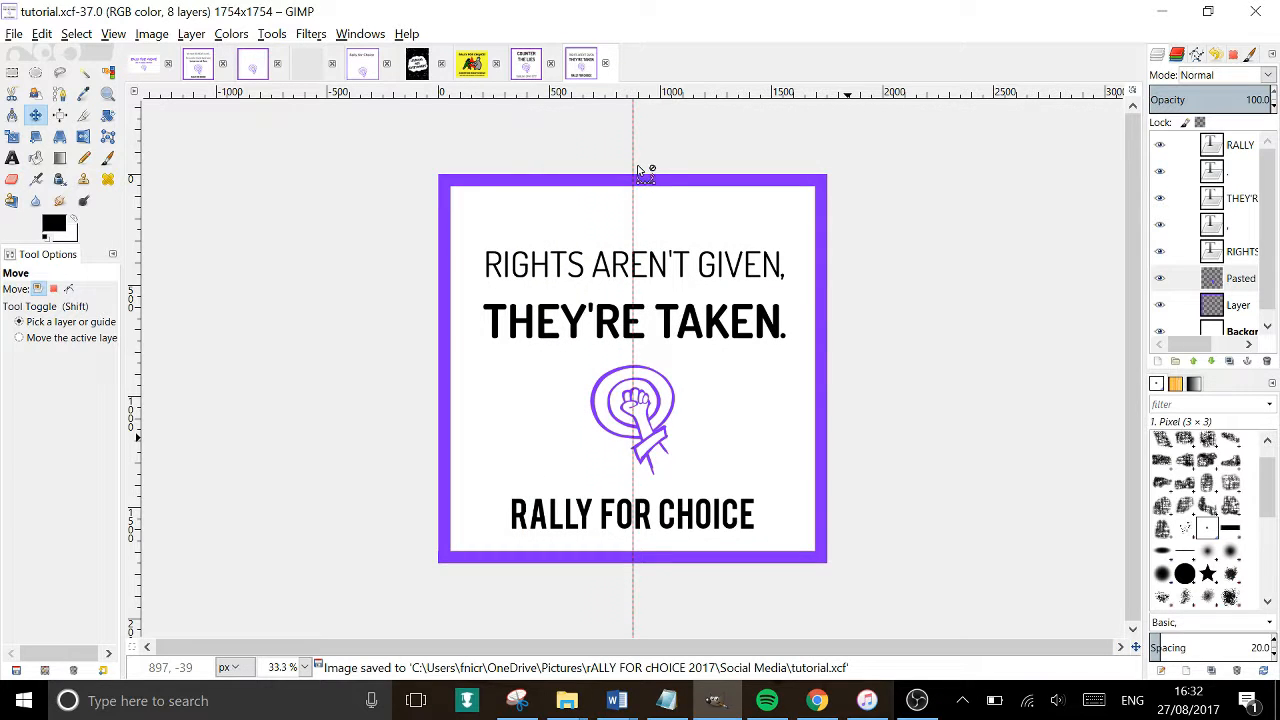
# Export the poster as tutorial.png to the Social Media folder with compression level 9.
pyautogui.press('ctrl')
pyautogui.hotkey('ctrl', 'shift', 'e')
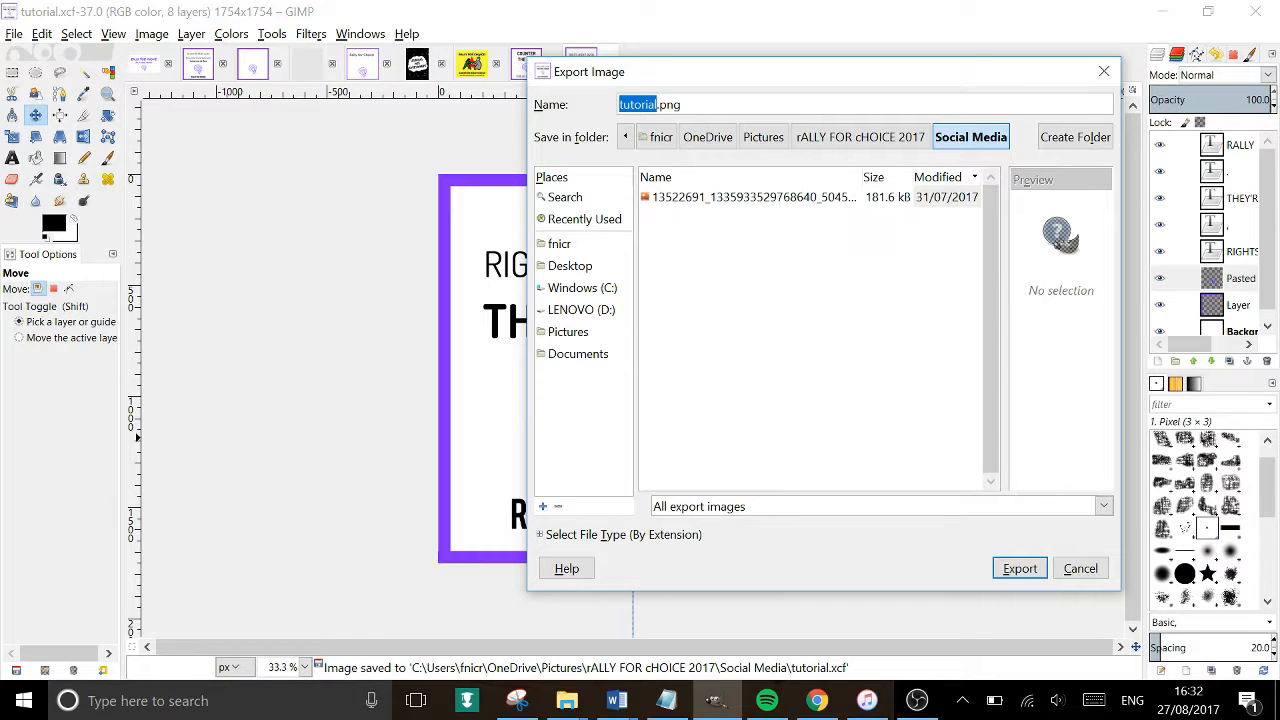
pyautogui.click(1020, 570)
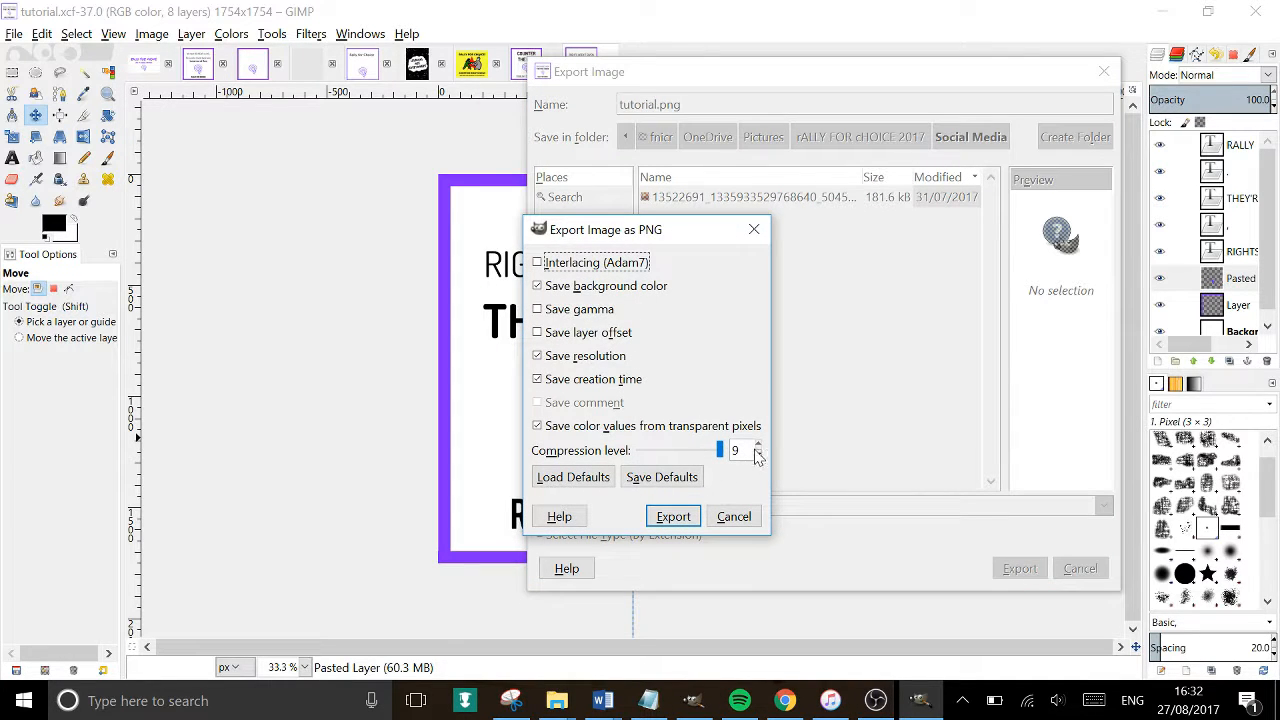
pyautogui.click(672, 516)
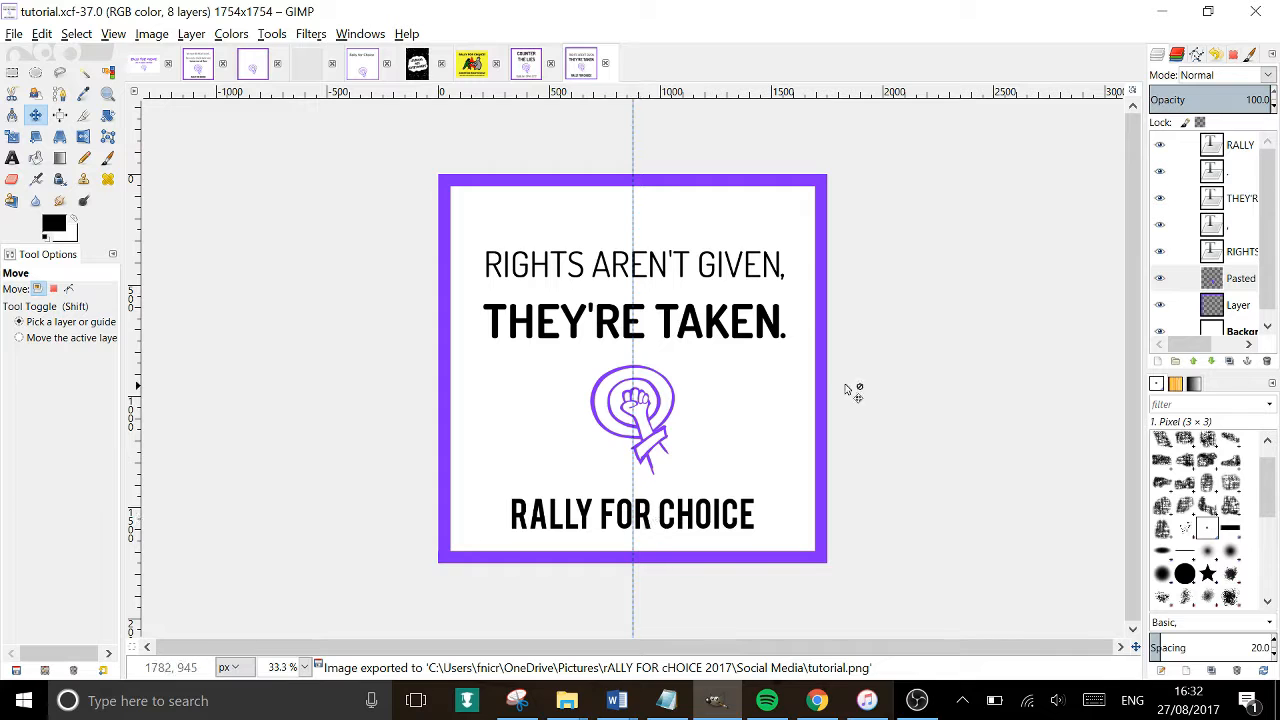